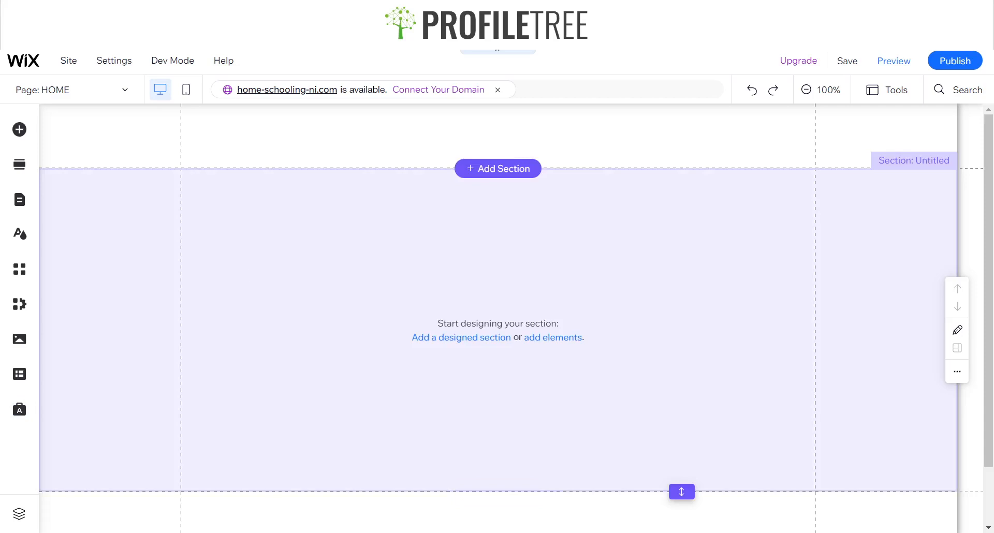
Step: Search the app market for "Pricing and Plans" and open the Wix Pricing Plans app page
left_click(243, 272)
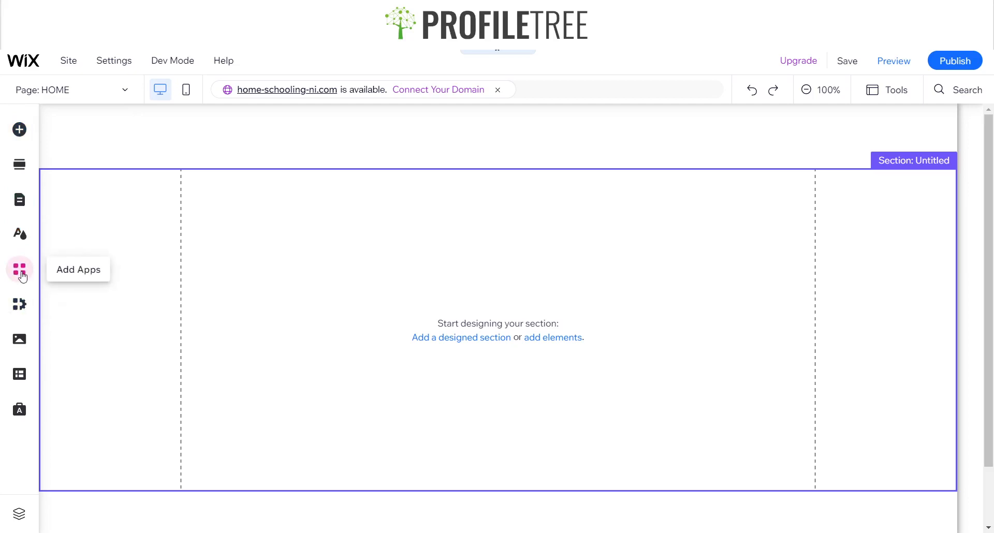
left_click(20, 269)
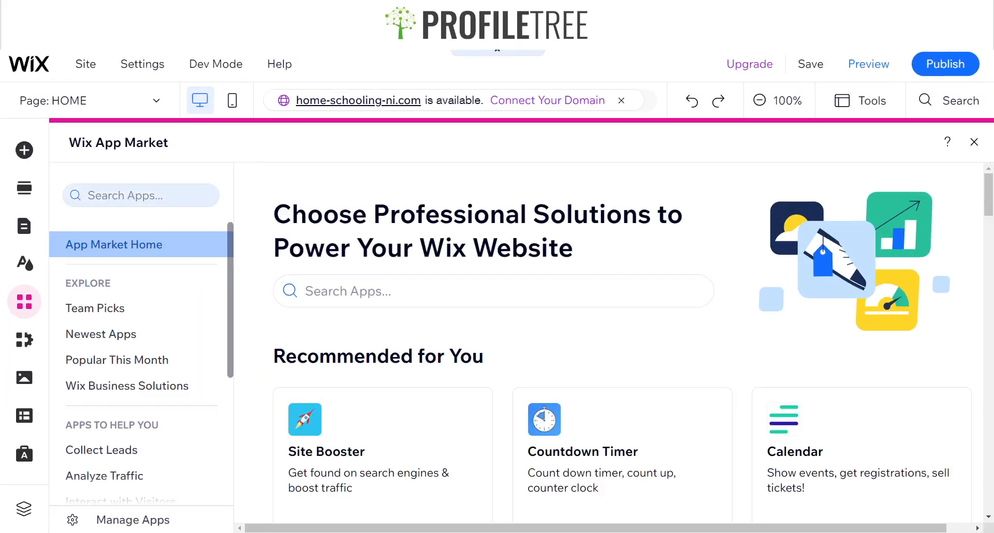
left_click(168, 187)
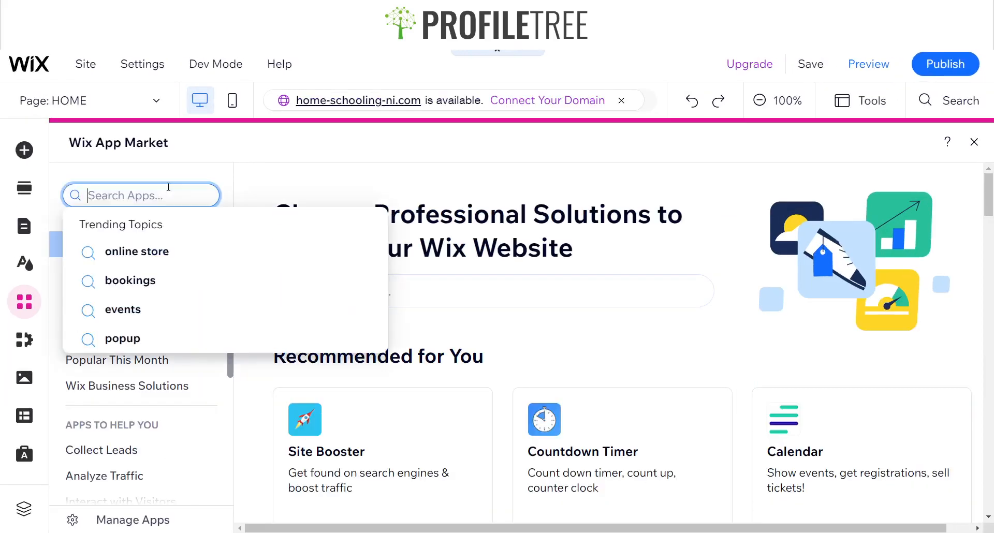
type("Pric")
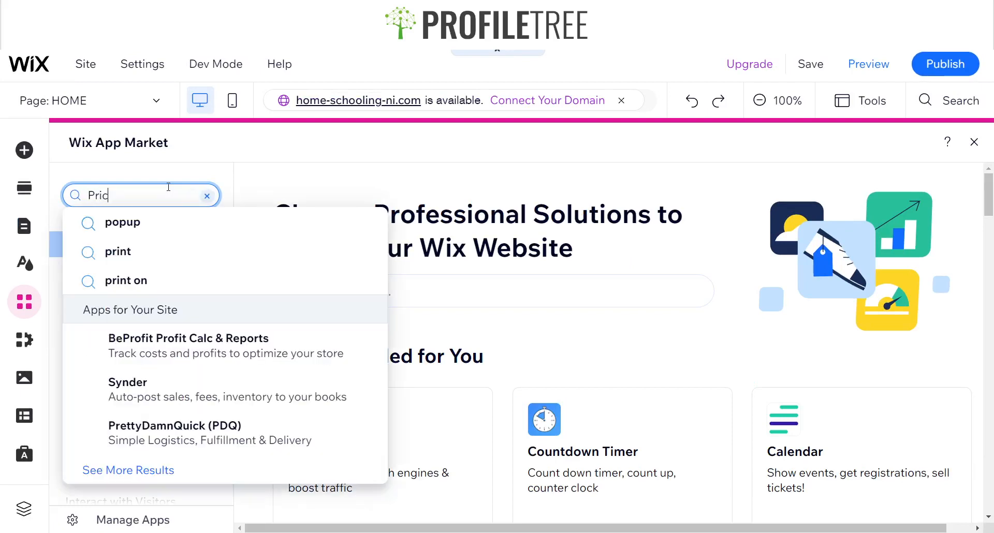
type("ing and ")
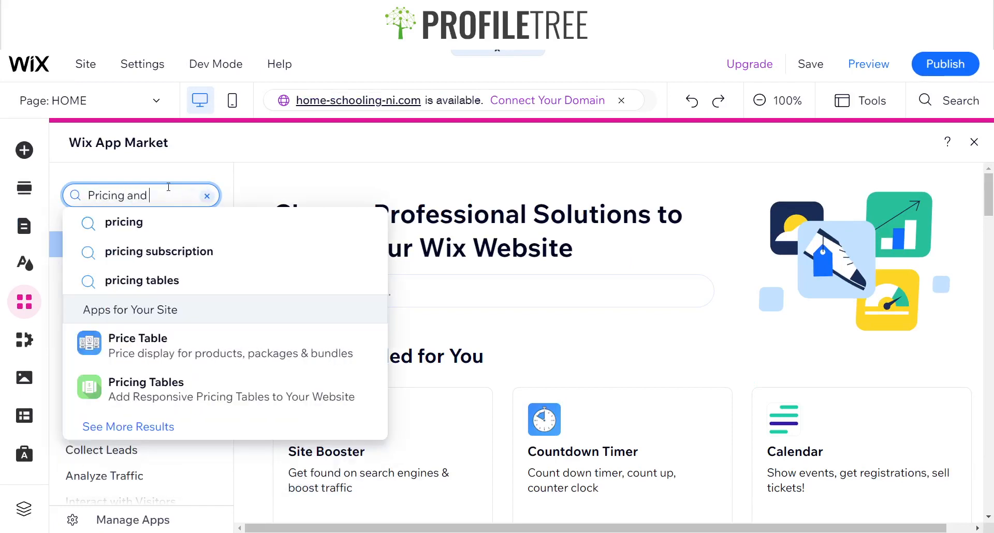
type("Plans")
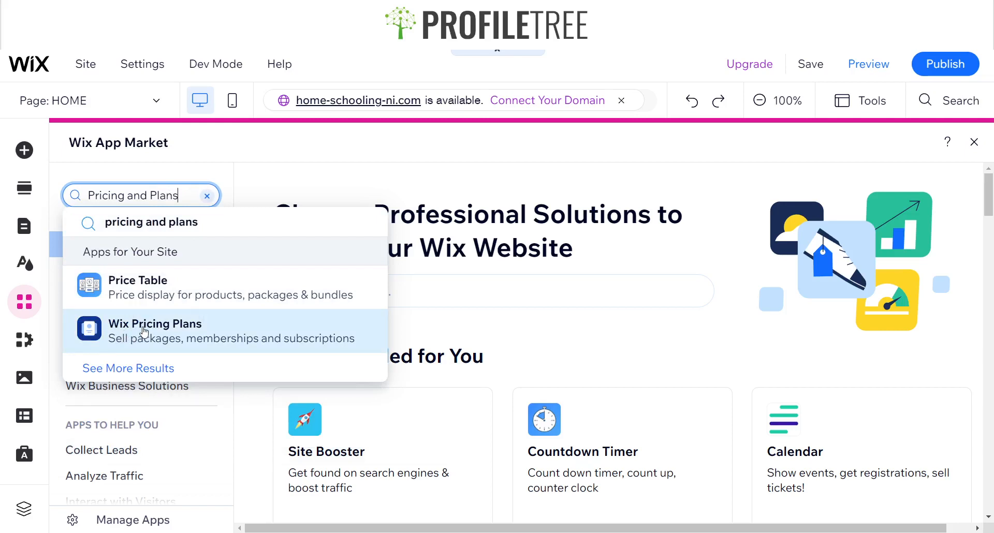
left_click(146, 331)
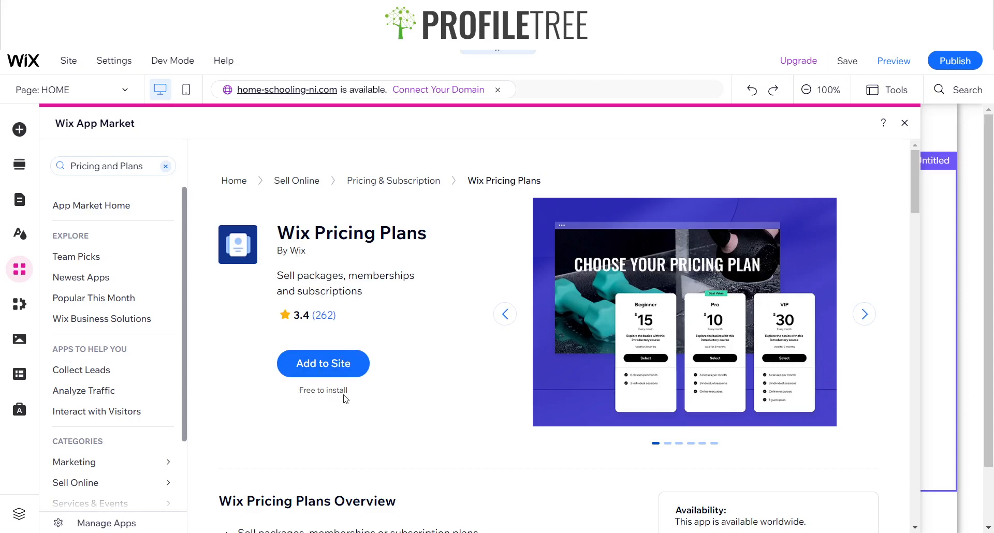
Step: Look through the preview images of the Wix Pricing Plans app
left_click(864, 315)
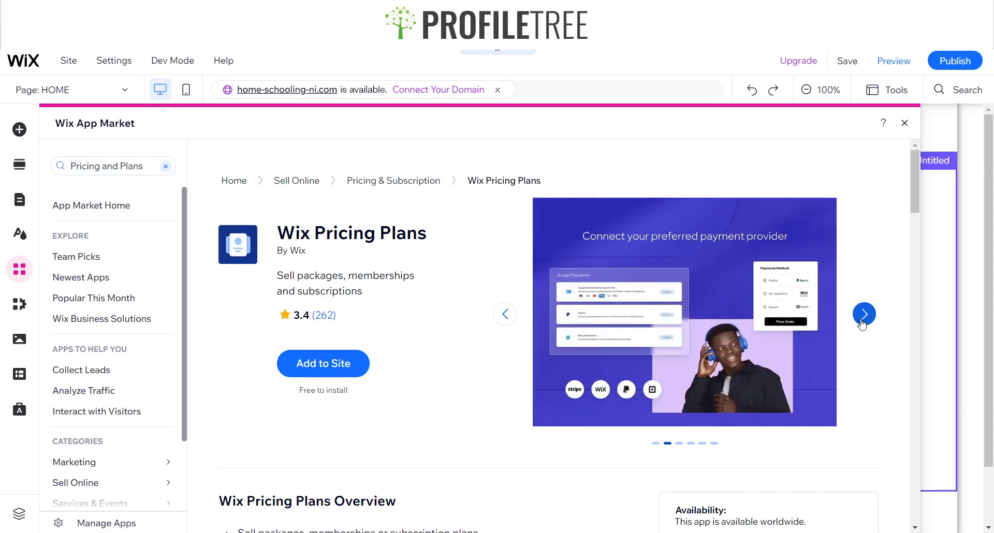
left_click(863, 322)
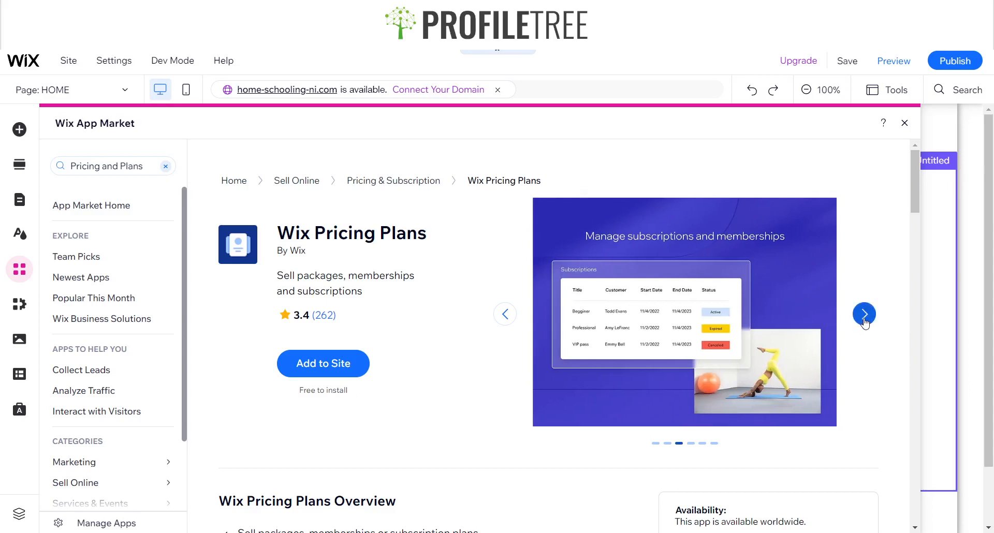
left_click(863, 321)
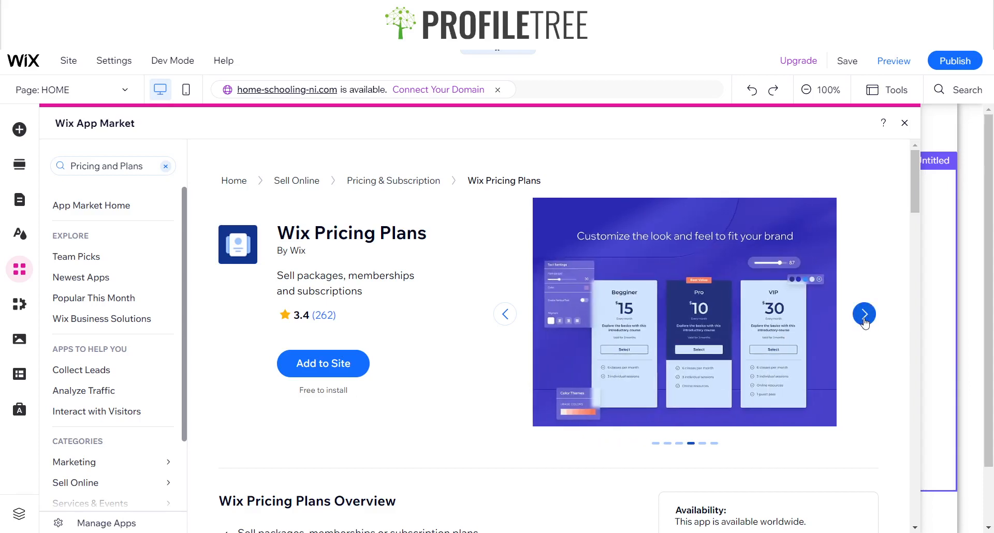
left_click(864, 322)
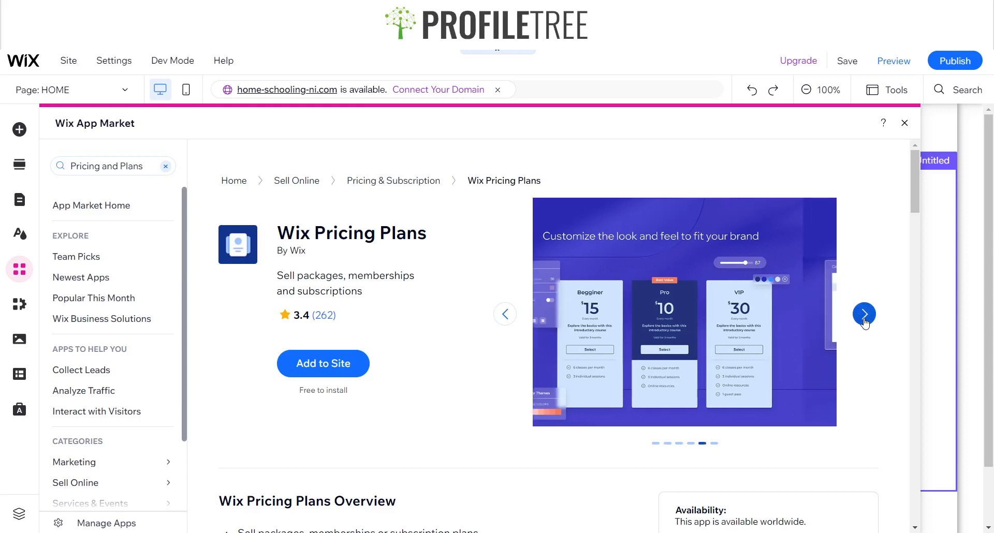
left_click(505, 314)
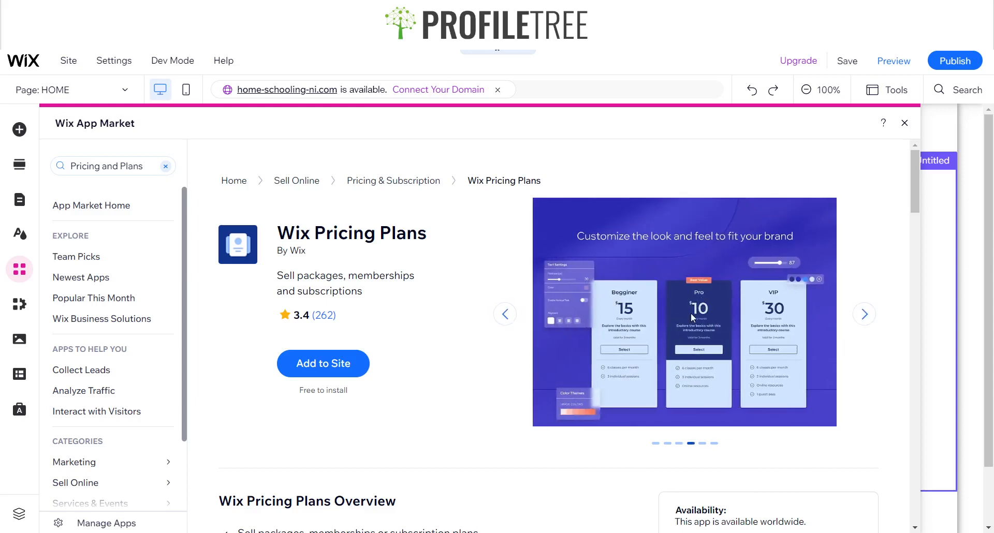
left_click(862, 317)
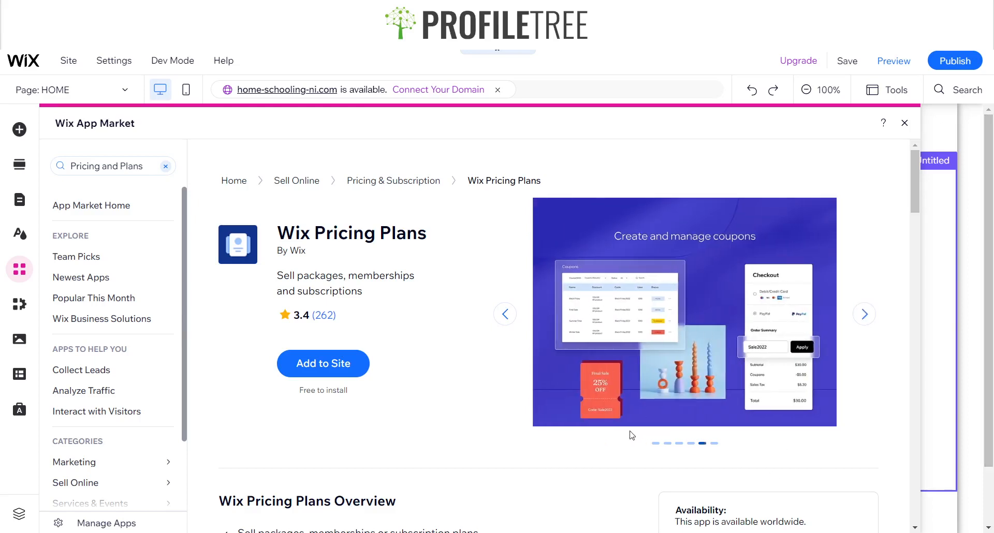
left_click(860, 314)
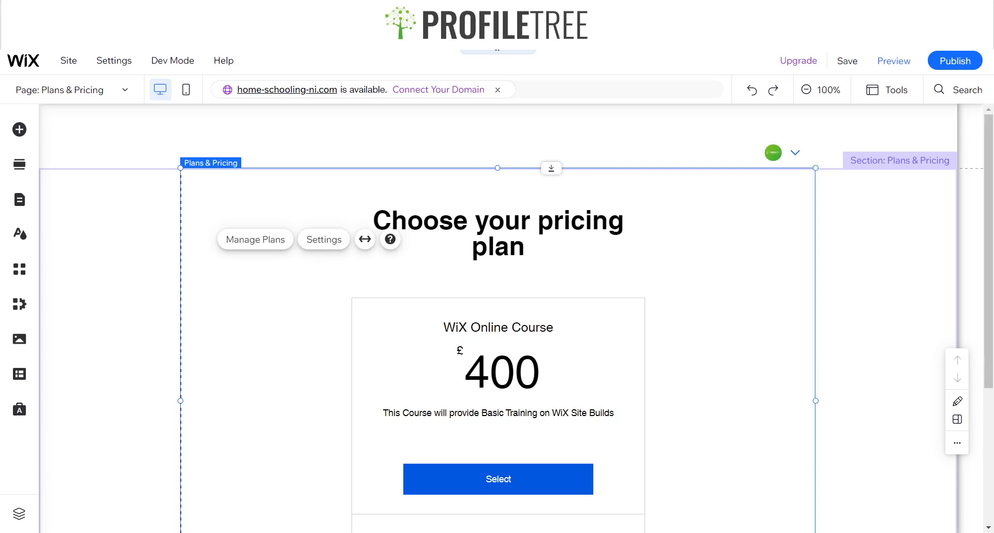
Step: Inspect the login bar in the header and check the pages listed in the site menu
left_click(779, 156)
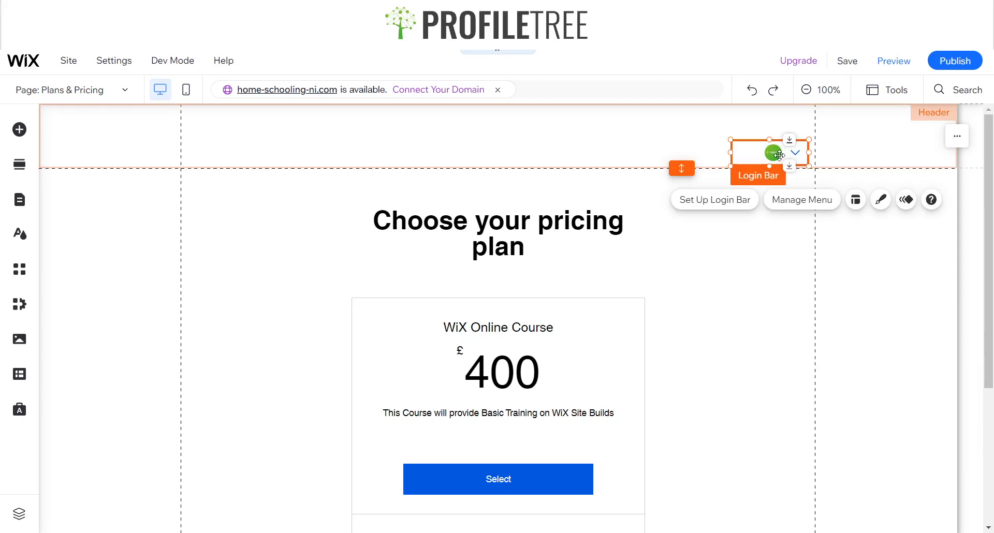
left_click(20, 199)
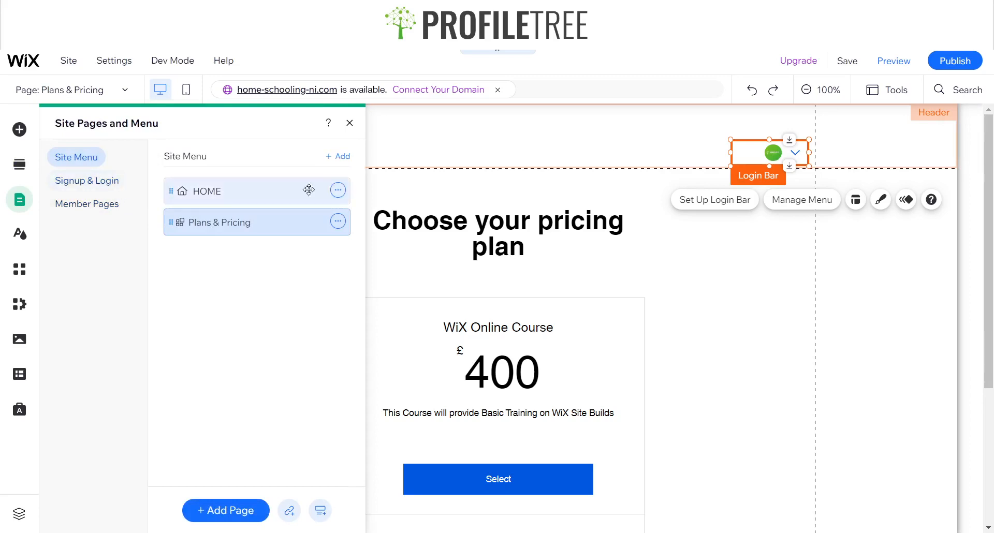
left_click(350, 123)
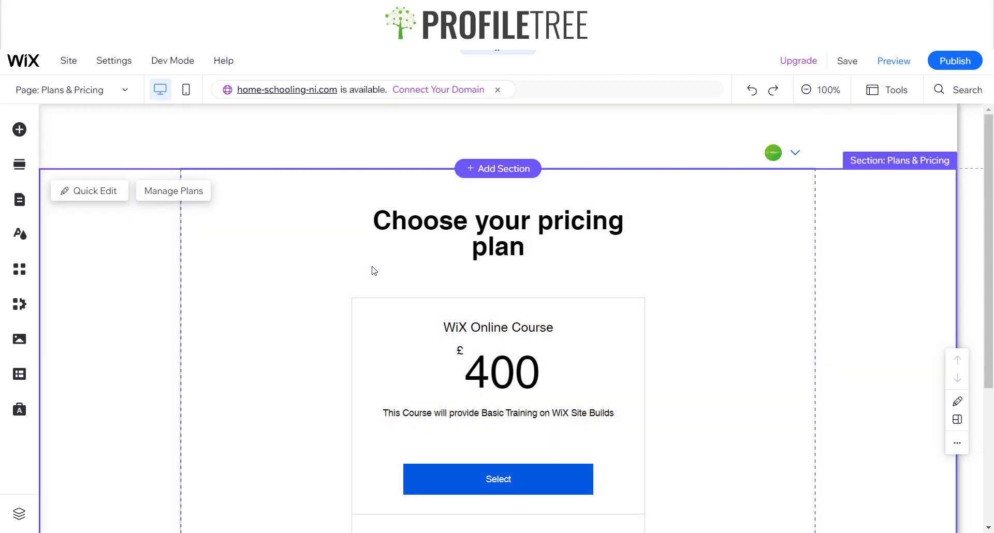
Step: Review the plan card in the Plans & Pricing widget and open the widget's plan management
left_click(413, 282)
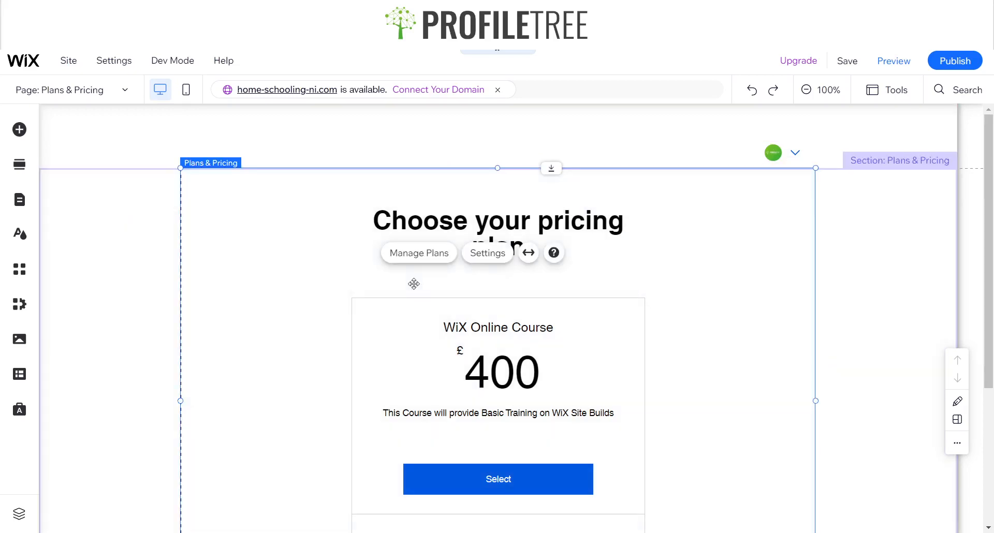
scroll(416, 287, "down", 3)
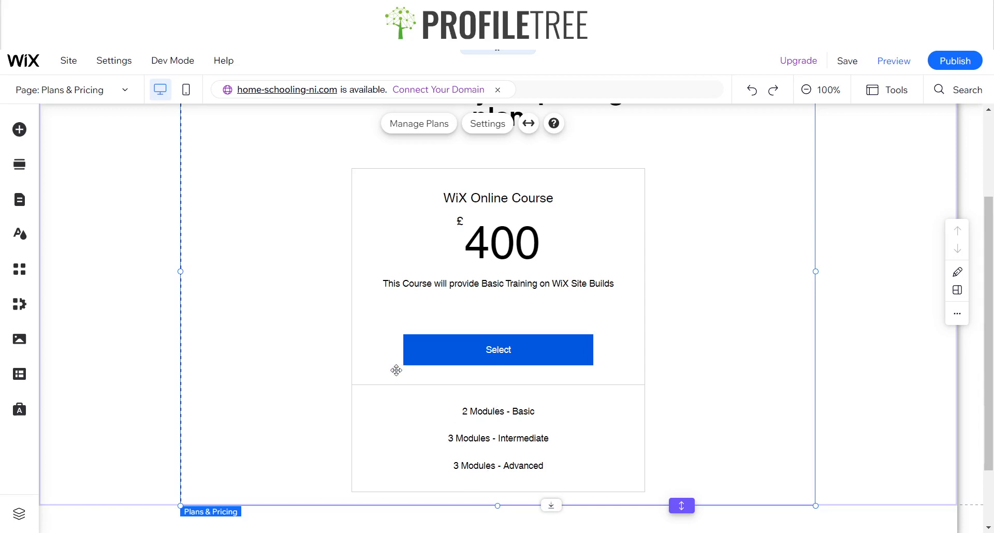
scroll(292, 415, "up", 2)
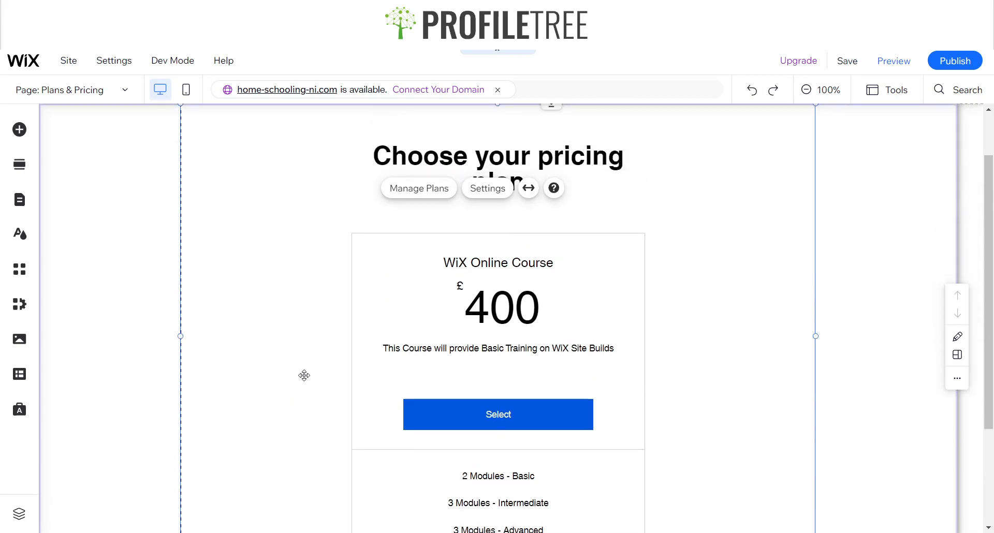
left_click(423, 197)
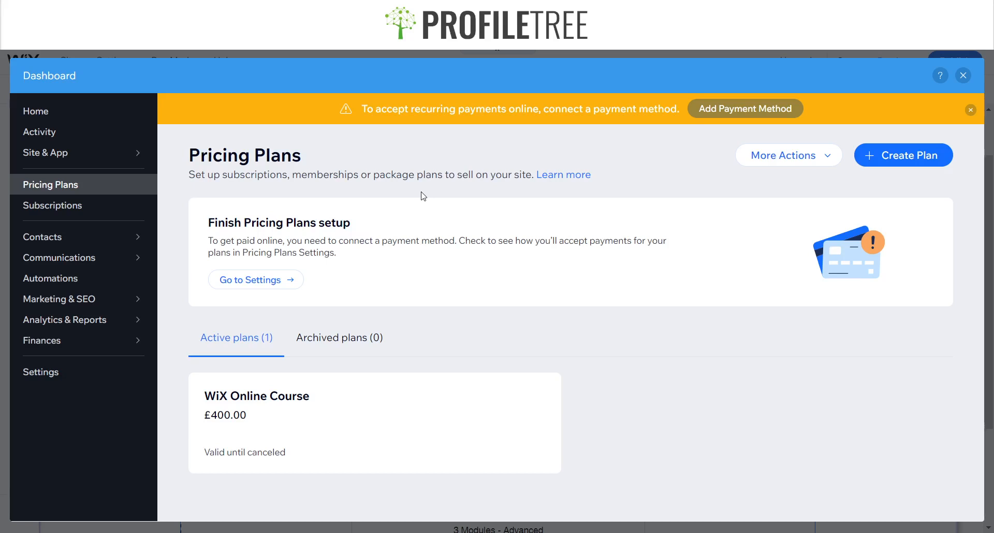
mouse_move(253, 407)
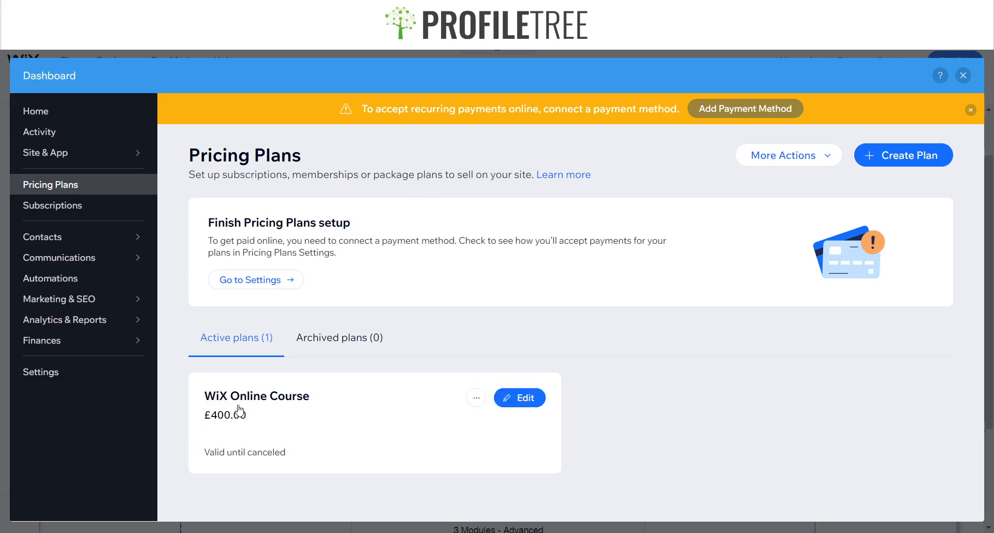
Step: Create a new pricing plan named "WiX Site Building"
left_click(885, 157)
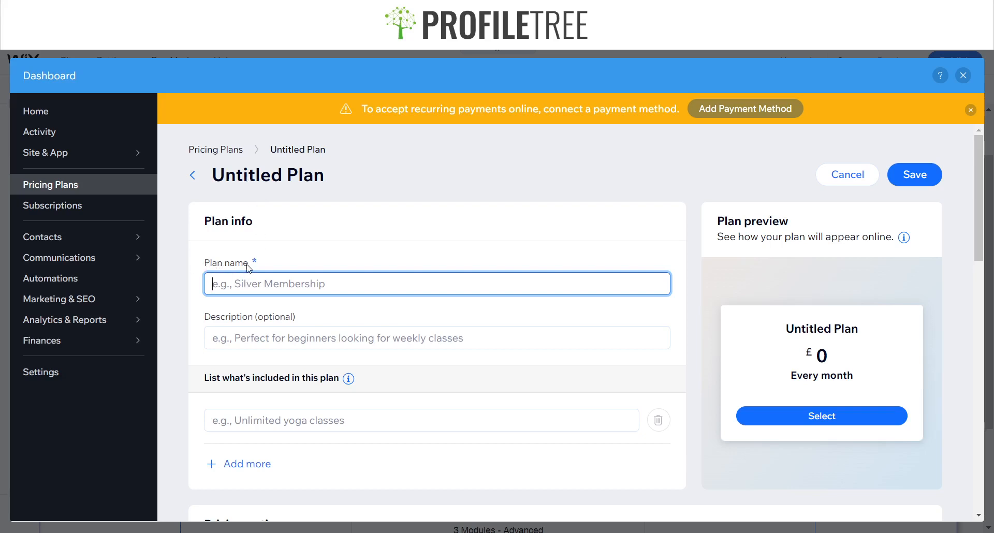
type("WiX C")
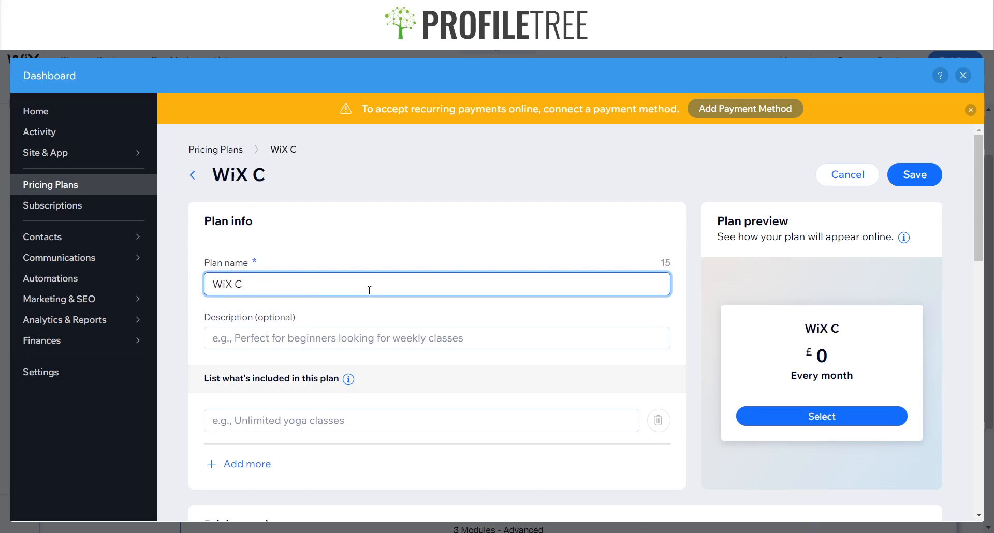
key("BackSpace")
type("Si")
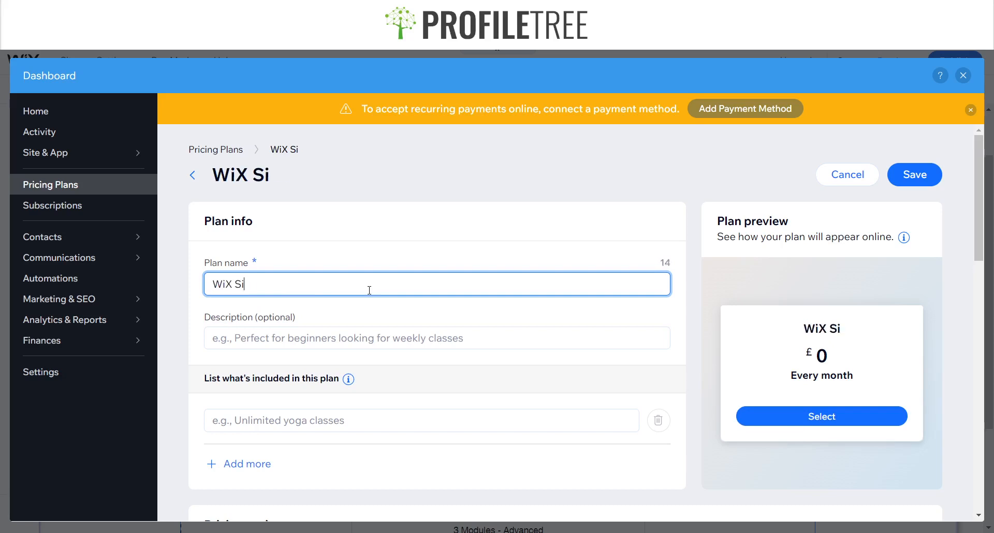
type("te Building")
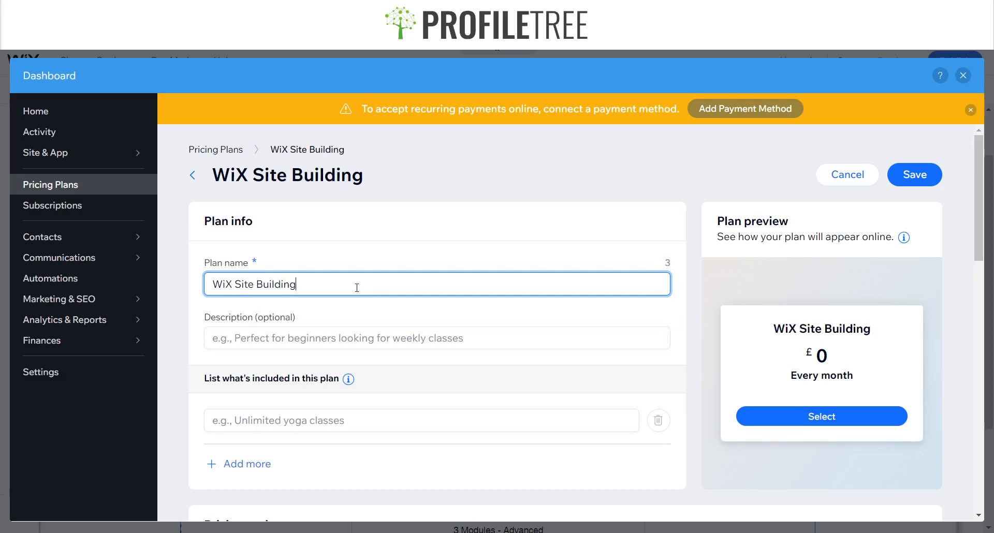
Step: Enter the plan description "Hire a Professional Web Designer to Build a Site"
left_click(329, 346)
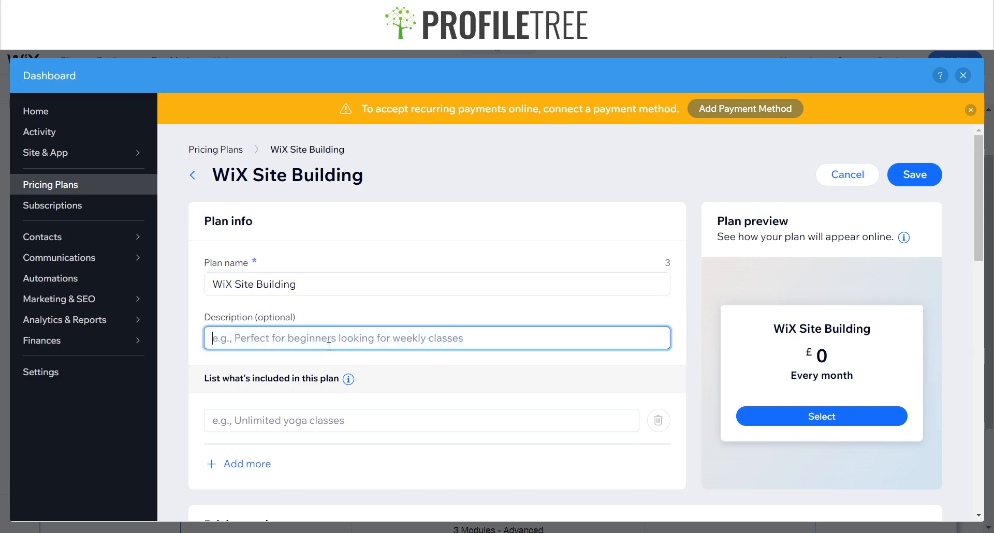
type("Hiring")
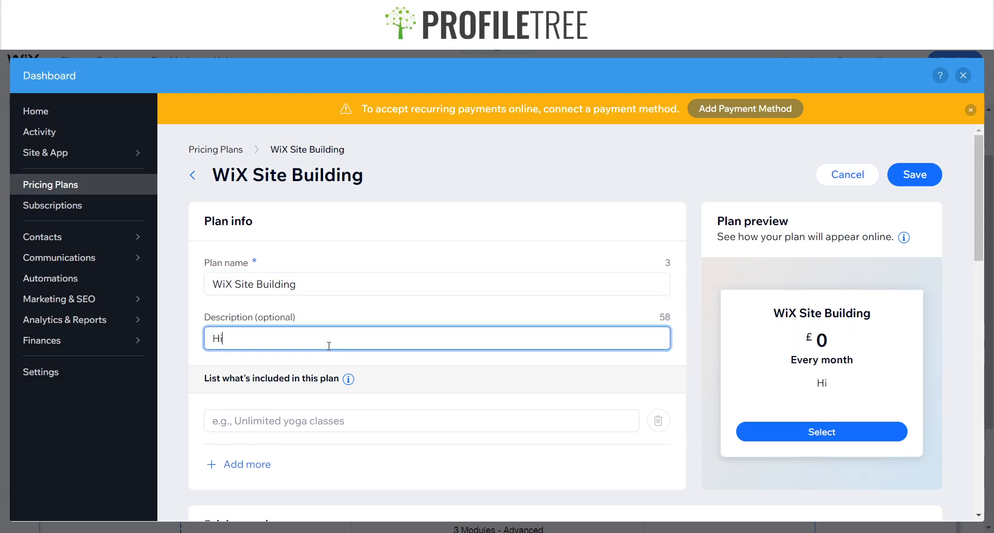
key("BackSpace")
key("BackSpace")
key("BackSpace")
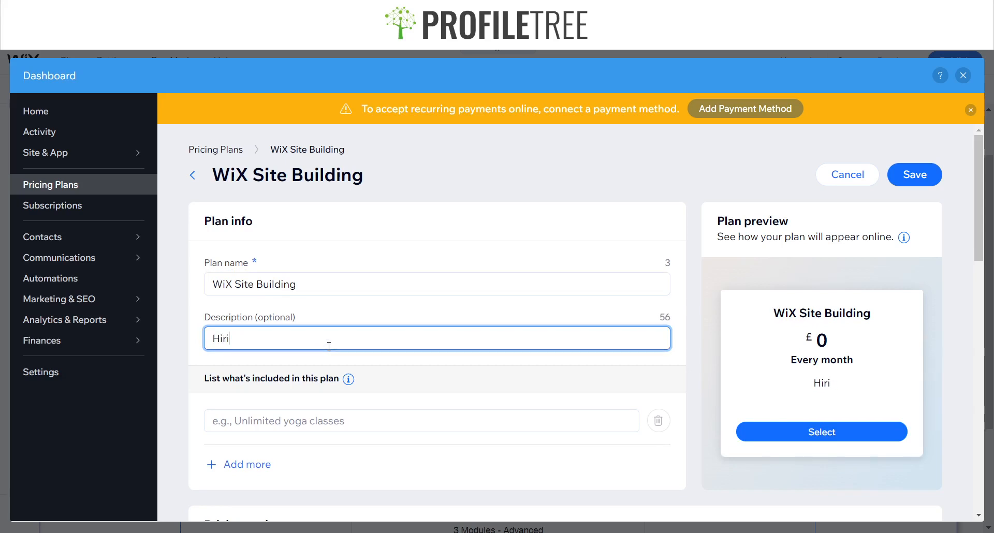
type("e a Profe")
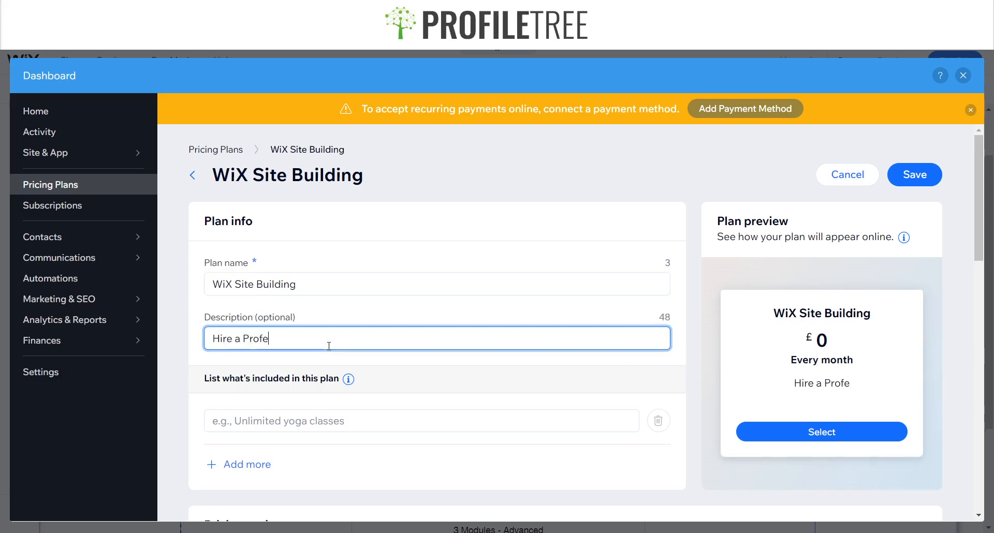
type("ssional Web")
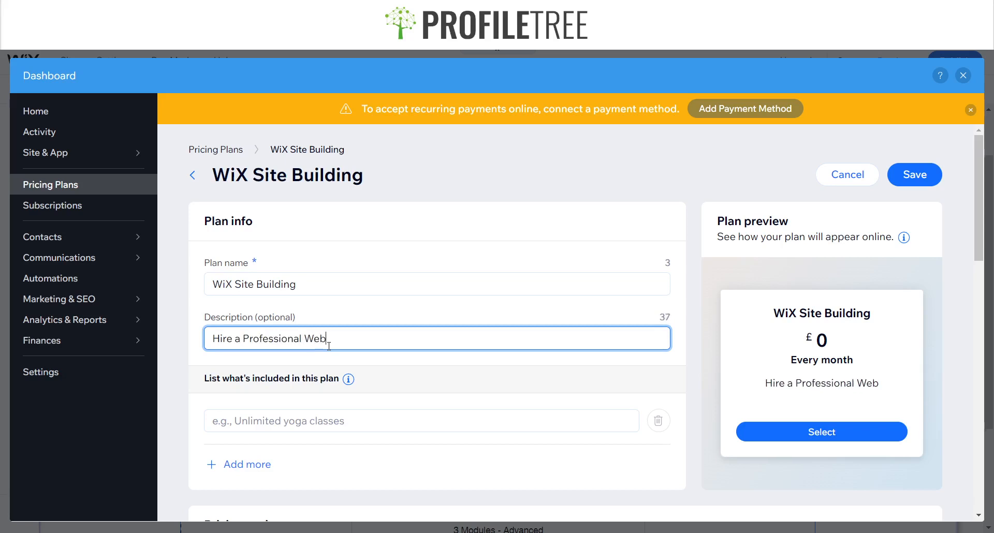
type(" Designer to Buil")
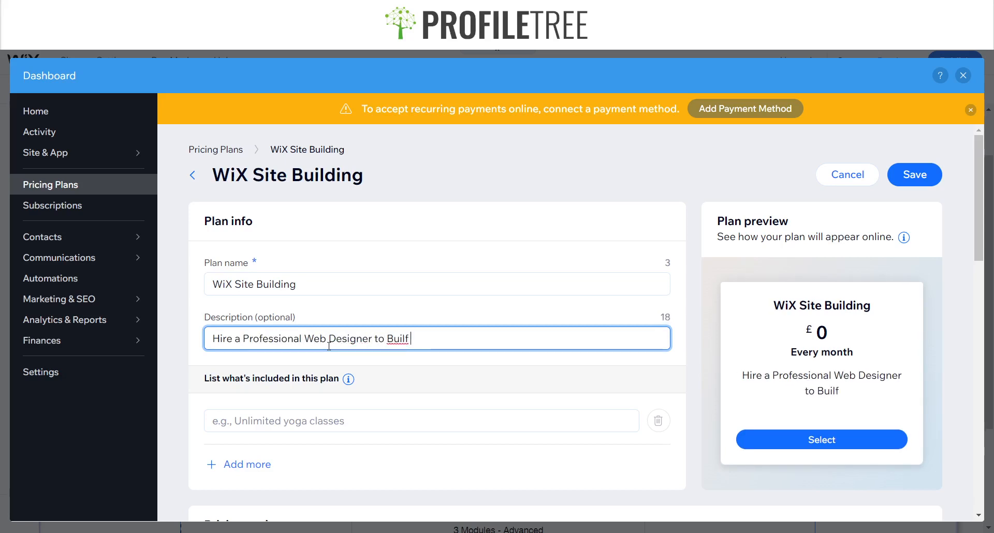
type("d a Site")
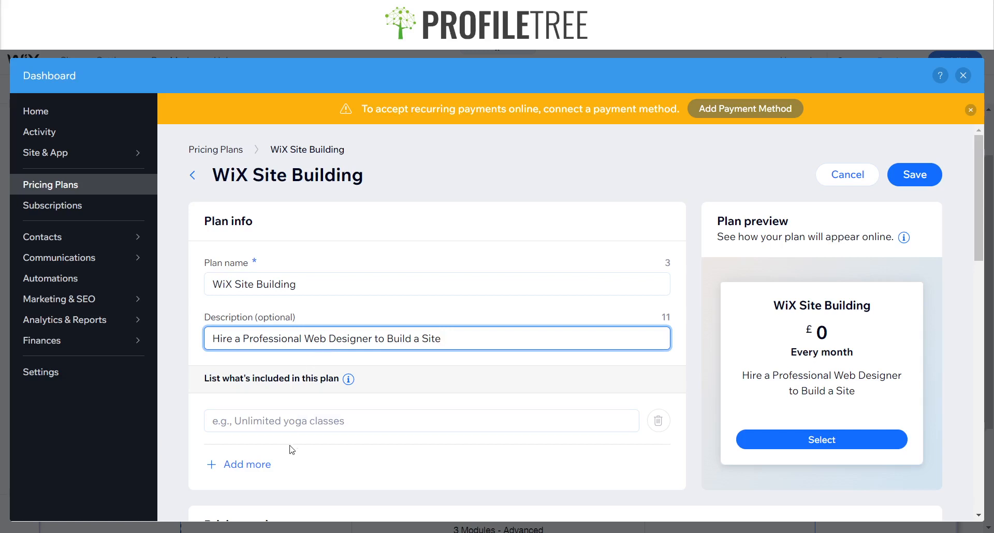
left_click(288, 423)
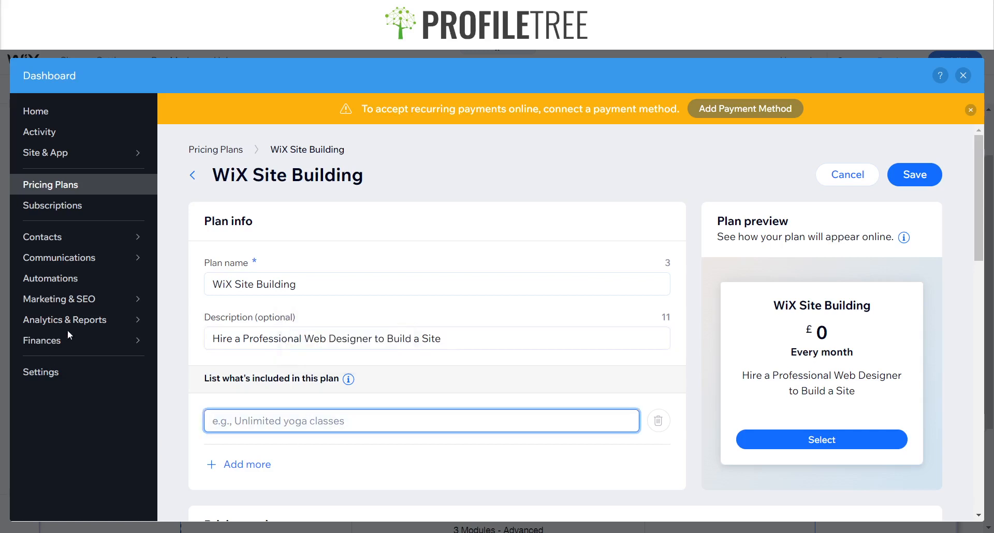
mouse_move(137, 340)
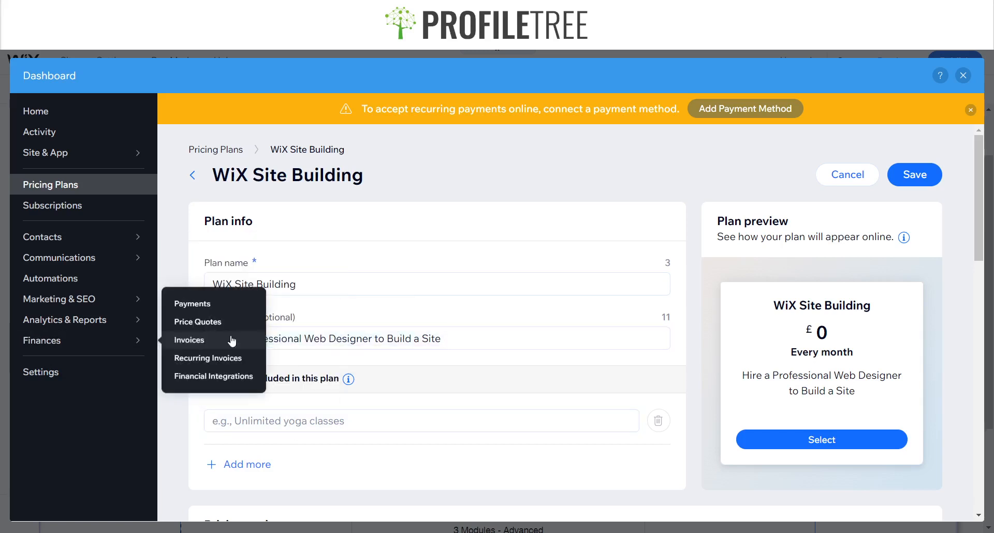
left_click(231, 337)
left_click(644, 246)
Step: Change the plan description to "Hire a Professional Web Designer to Guide you!"
left_click(259, 338)
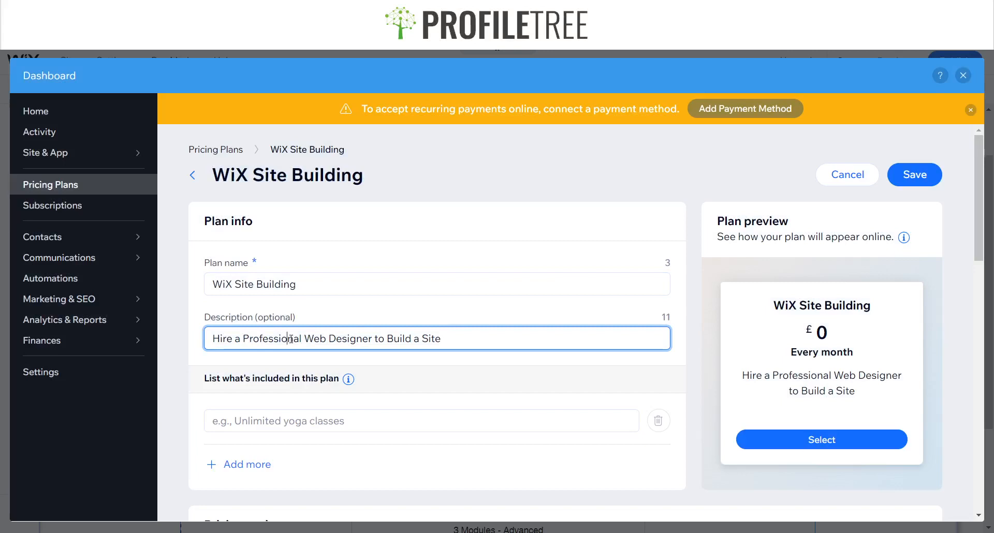
left_click_drag(451, 341, 389, 340)
type("teach you")
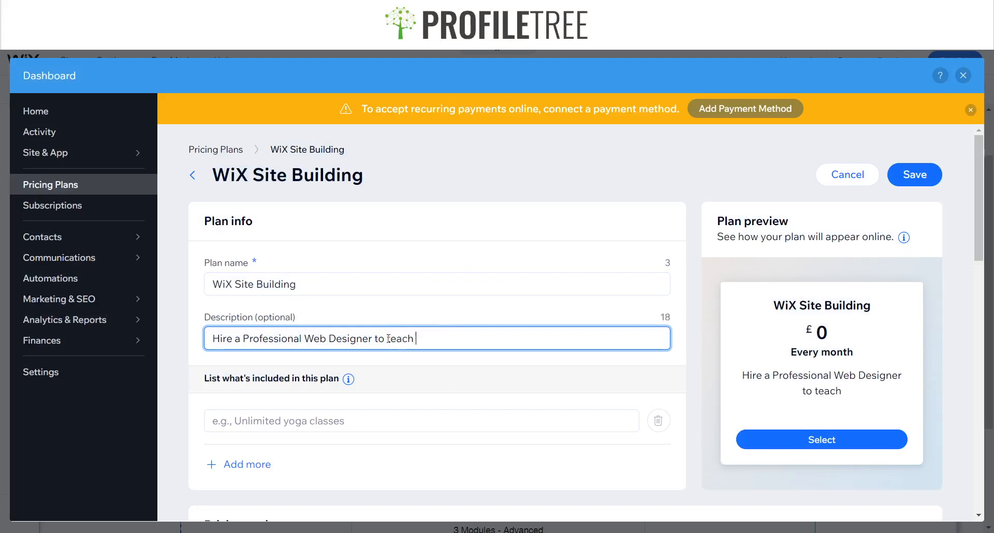
key("BackSpace")
key("BackSpace")
key("BackSpace")
key("BackSpace")
key("BackSpace")
key("BackSpace")
key("BackSpace")
key("BackSpace")
key("BackSpace")
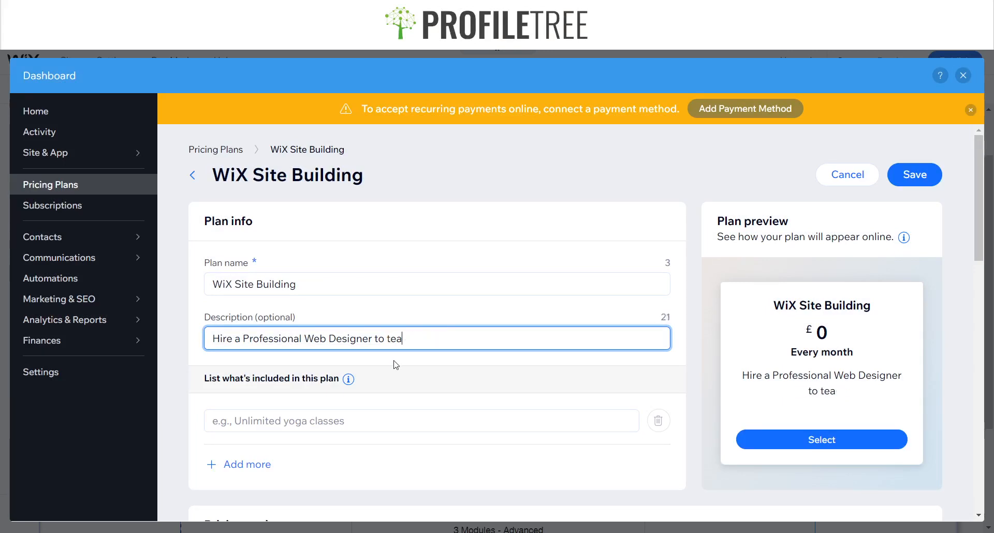
type("Guide you!")
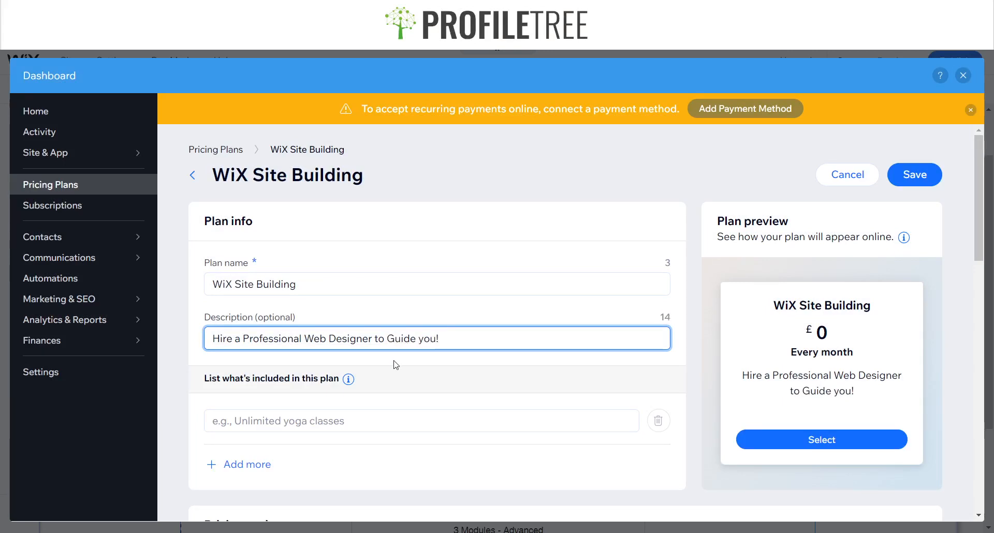
Step: List "Professional Web Designer to give you a 1:1 Training on WiX" as what's included in the plan
left_click(334, 421)
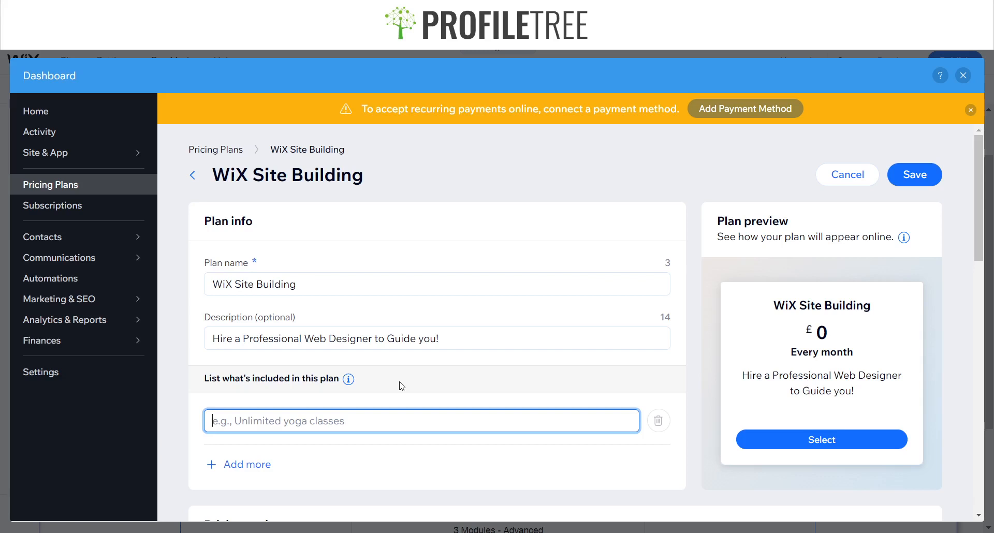
type("Profess")
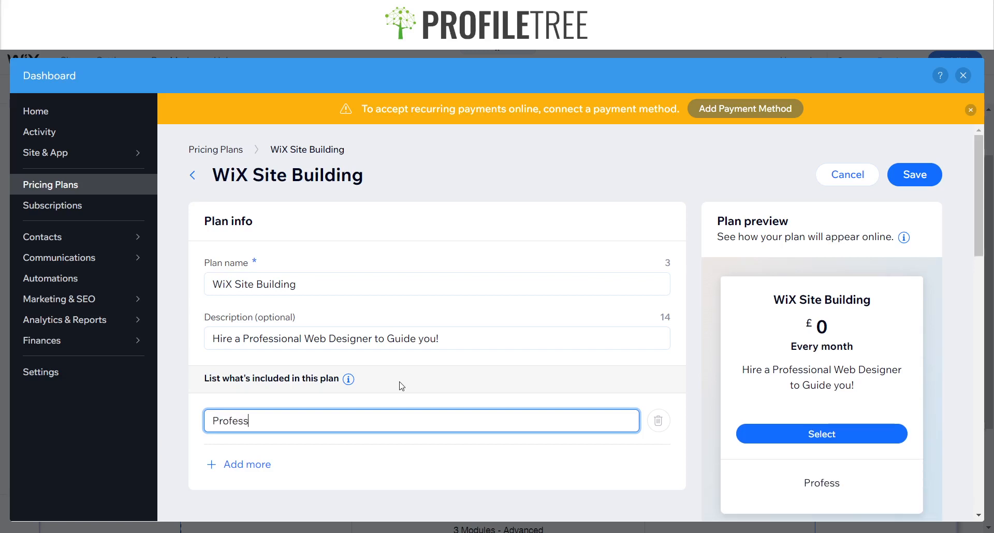
type("ional We")
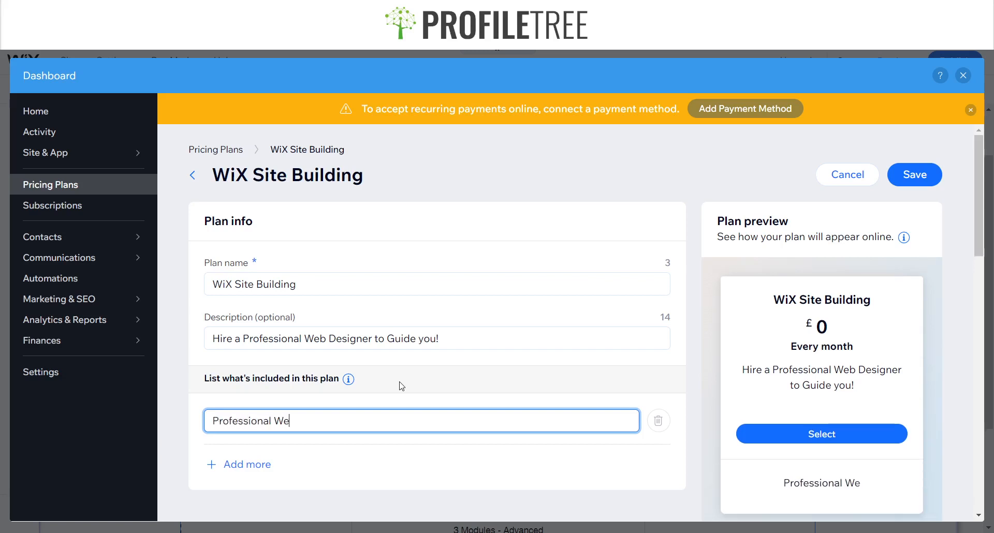
type("b Designer")
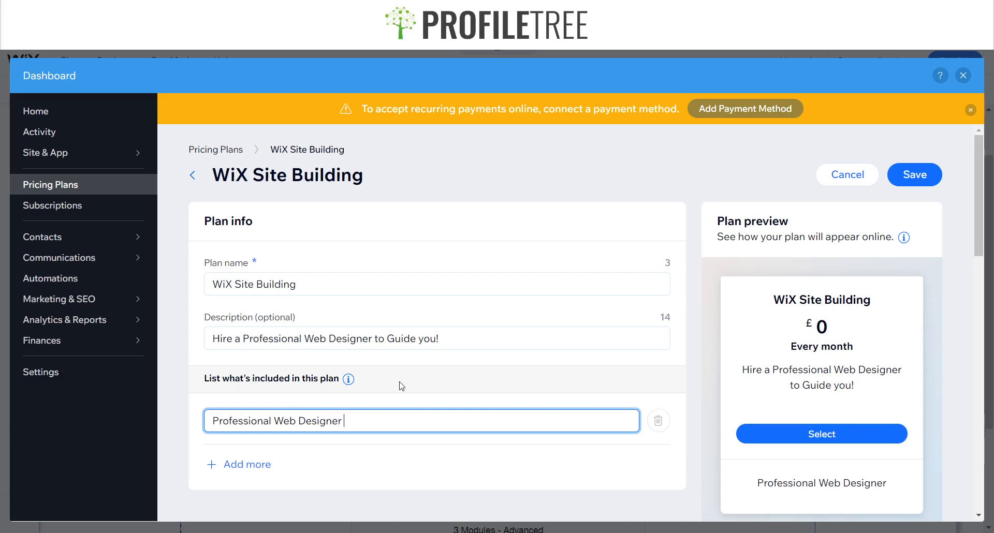
type(" to give you")
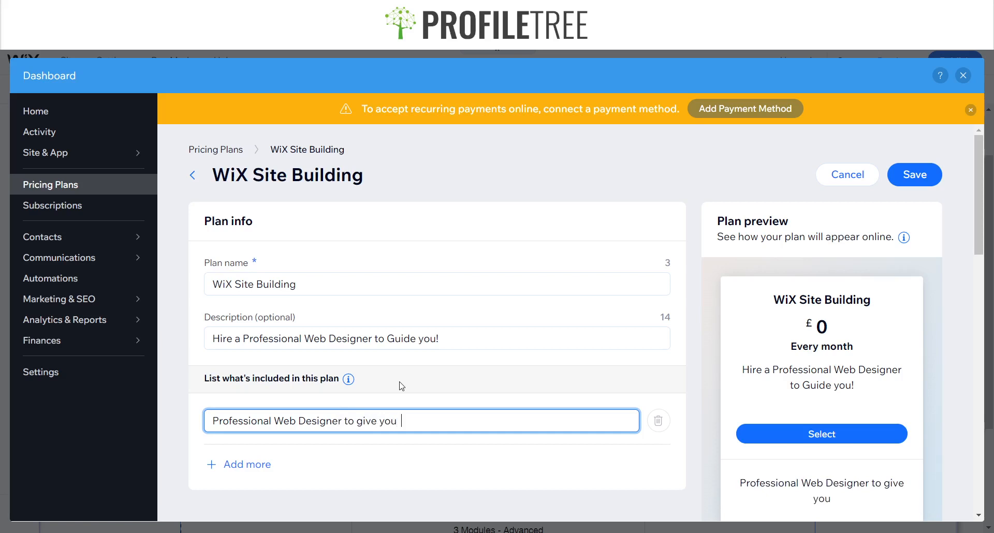
type(" a 1:1 Training on WiX")
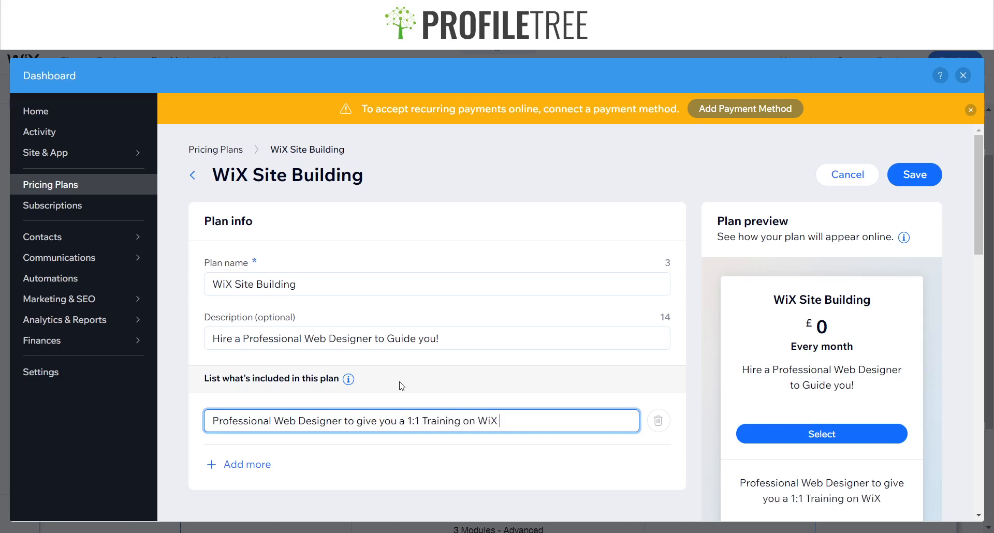
Step: Add four more empty lines to the list of what's included in the plan
scroll(401, 385, "down", 3)
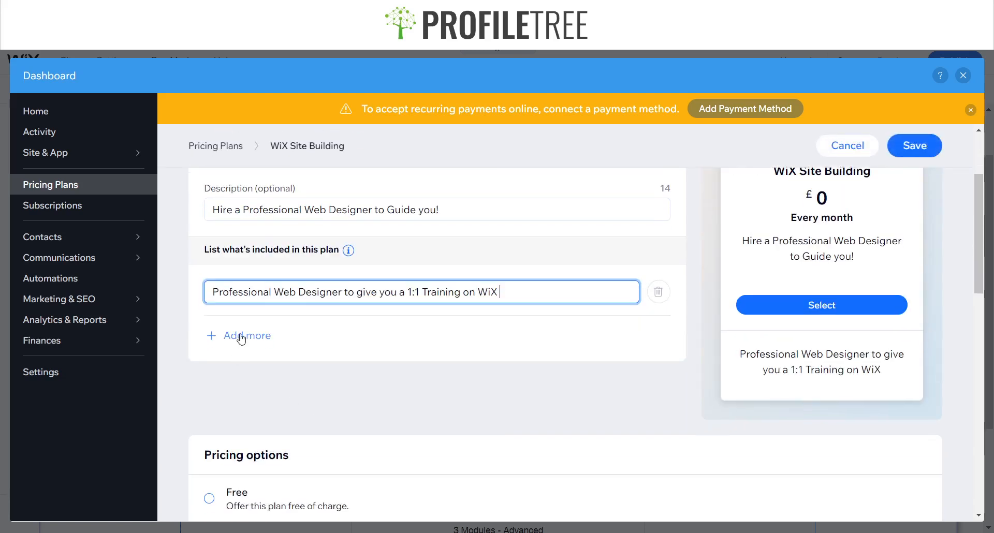
left_click(241, 337)
left_click(234, 369)
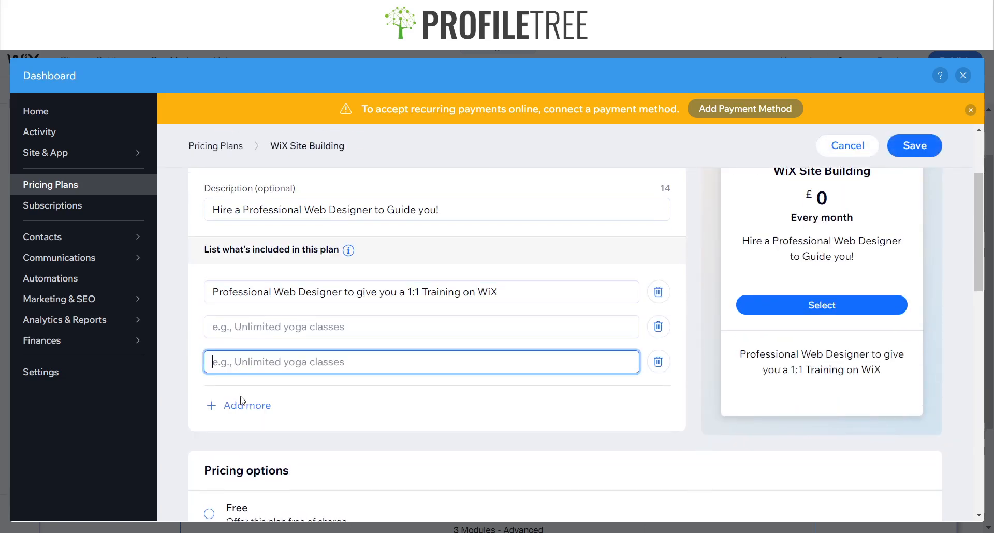
left_click(237, 405)
scroll(236, 407, "down", 2)
left_click(245, 376)
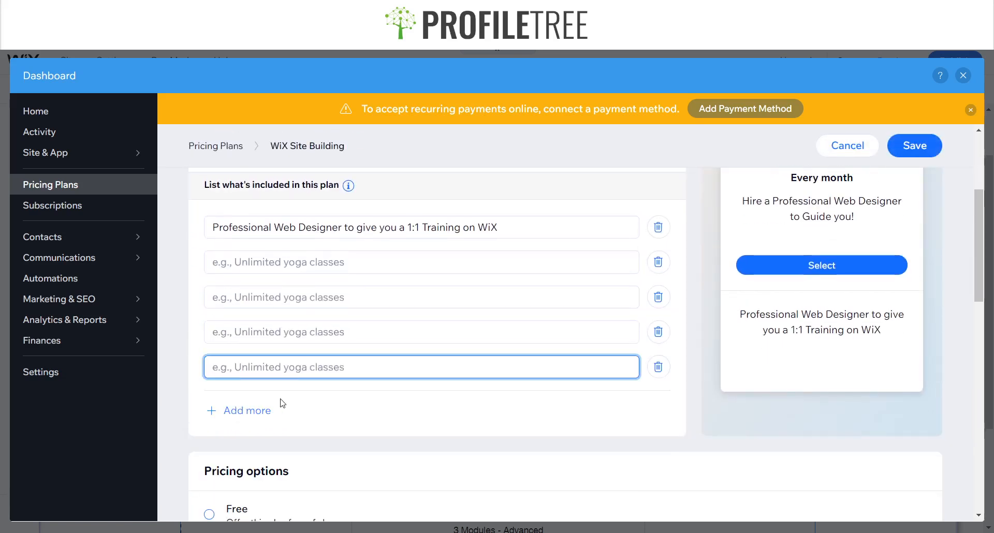
scroll(800, 351, "up", 3)
scroll(488, 379, "down", 2)
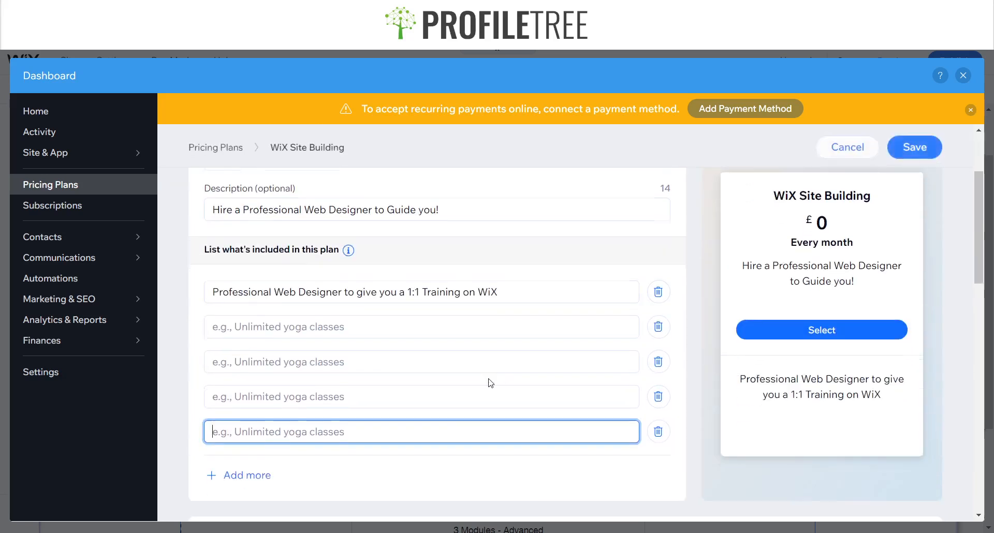
Step: Remove the four empty lines from the list of what's included in the plan
left_click(656, 334)
left_click(657, 333)
left_click(656, 336)
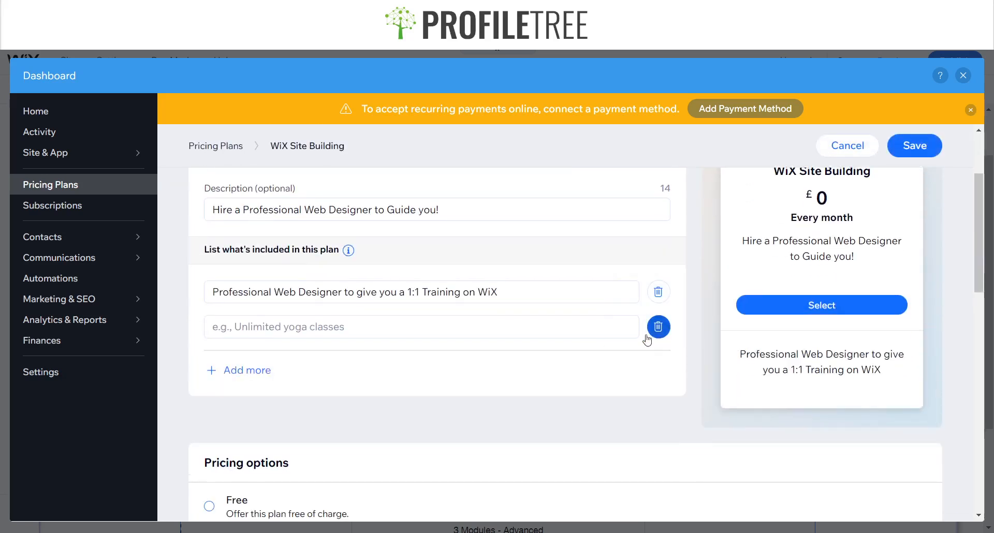
left_click(655, 335)
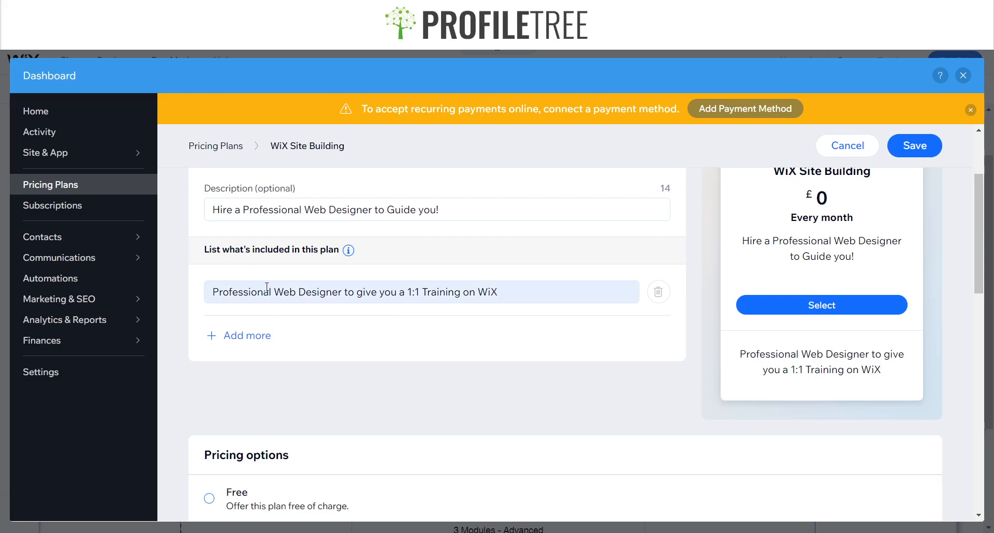
Step: Examine the plan's pricing options for free, one-time and recurring payments
scroll(393, 412, "down", 3)
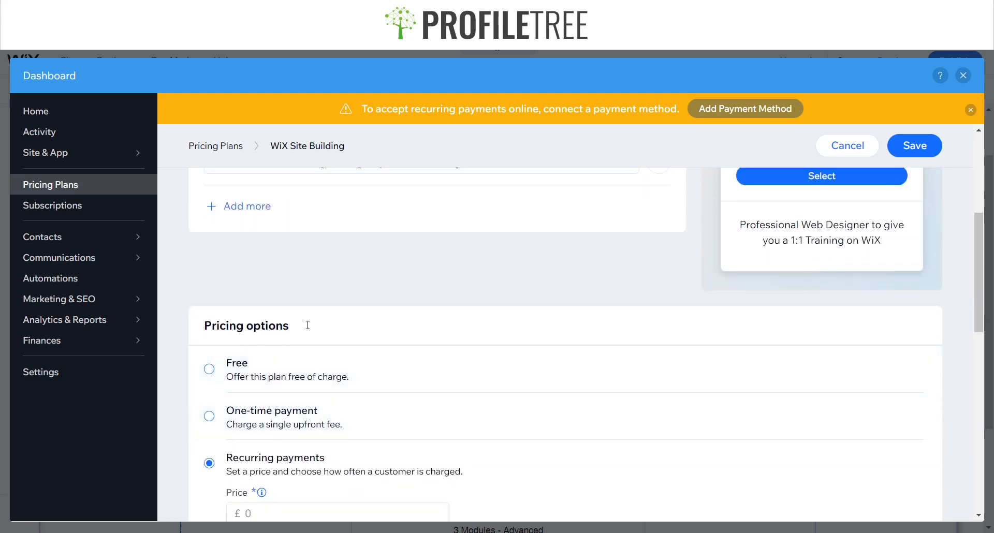
scroll(332, 325, "up", 6)
scroll(233, 241, "down", 6)
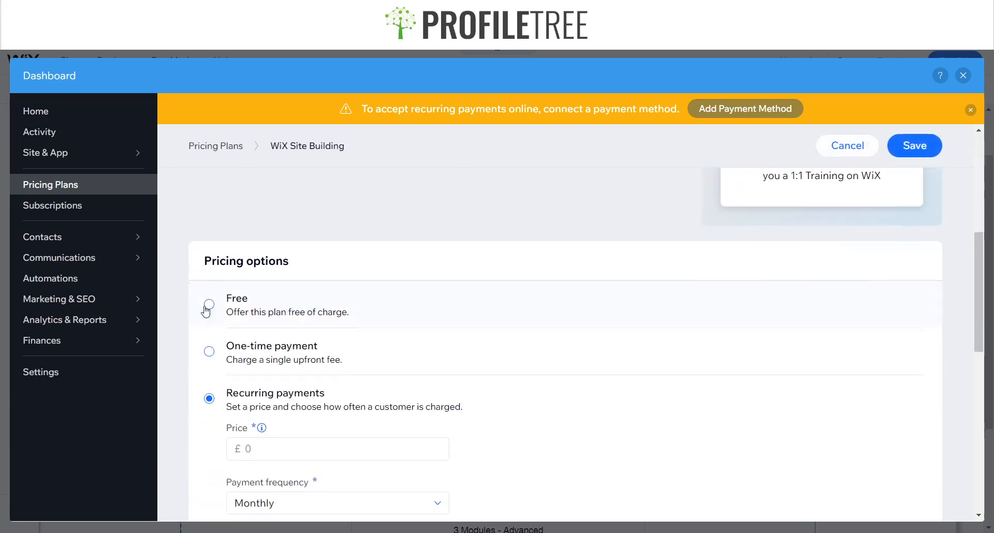
scroll(205, 268, "up", 5)
scroll(269, 261, "down", 5)
scroll(270, 262, "down", 1)
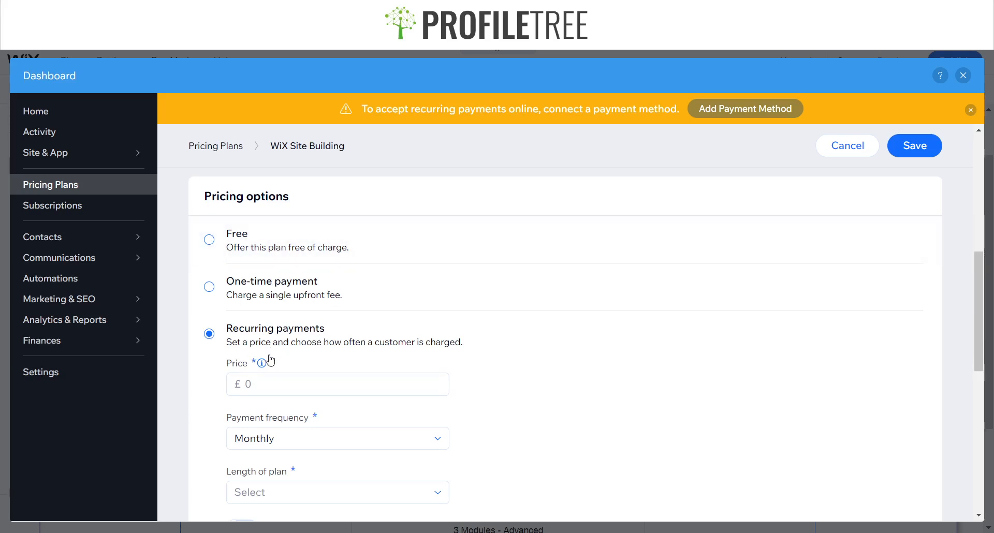
scroll(268, 358, "down", 2)
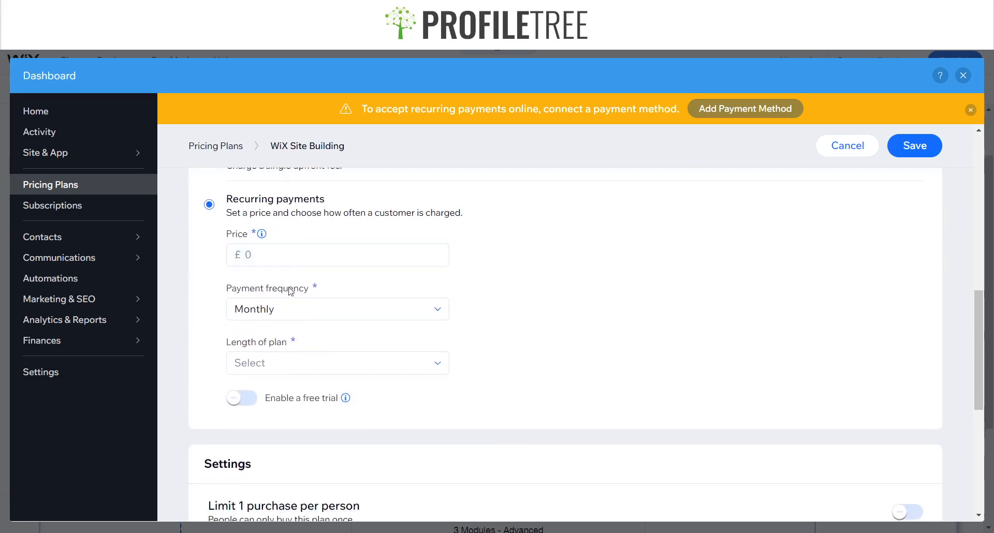
Step: Set the recurring payment price to £25 and the payment frequency to Weekly
scroll(434, 290, "up", 2)
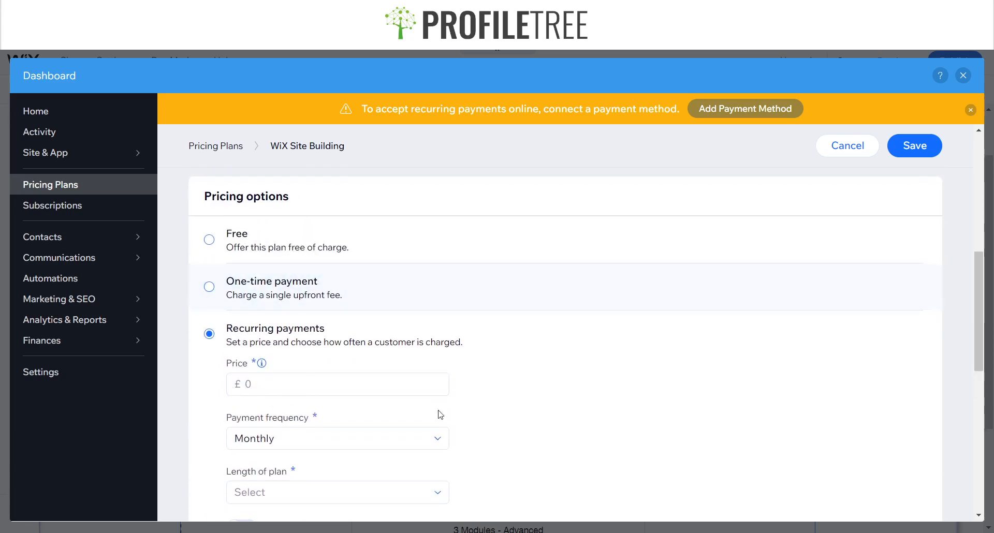
left_click(310, 379)
type("25")
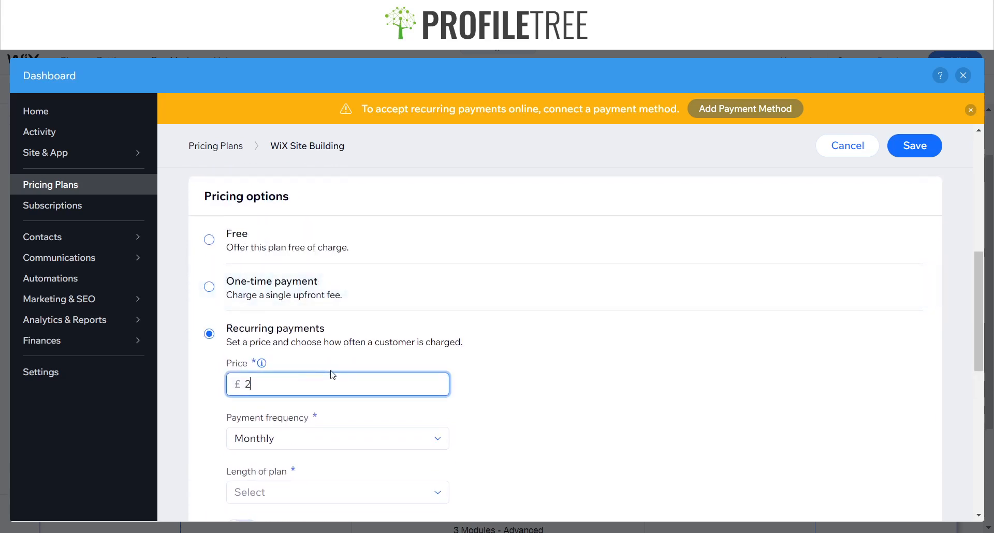
left_click(271, 448)
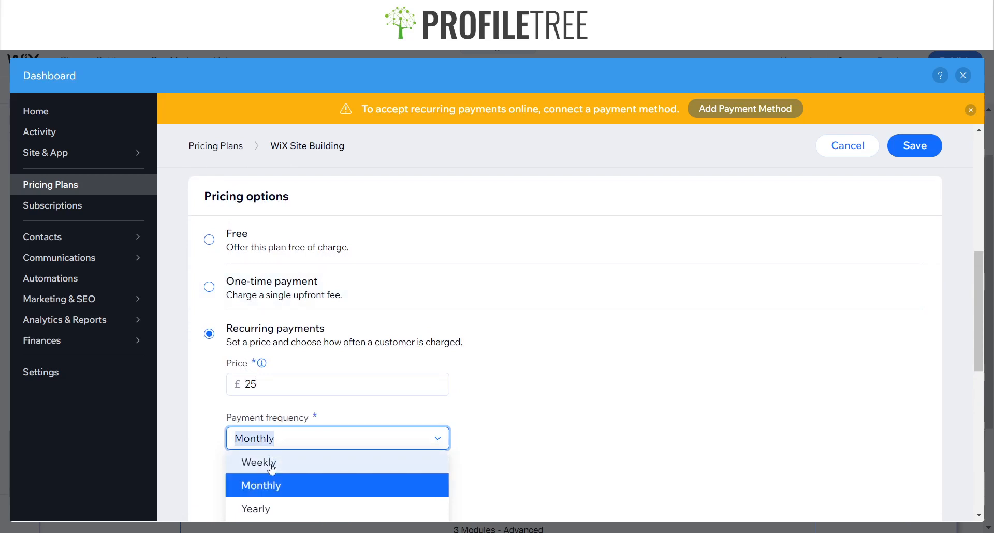
left_click(270, 463)
Step: Set the length of the plan to Until canceled
scroll(299, 440, "down", 3)
left_click(281, 359)
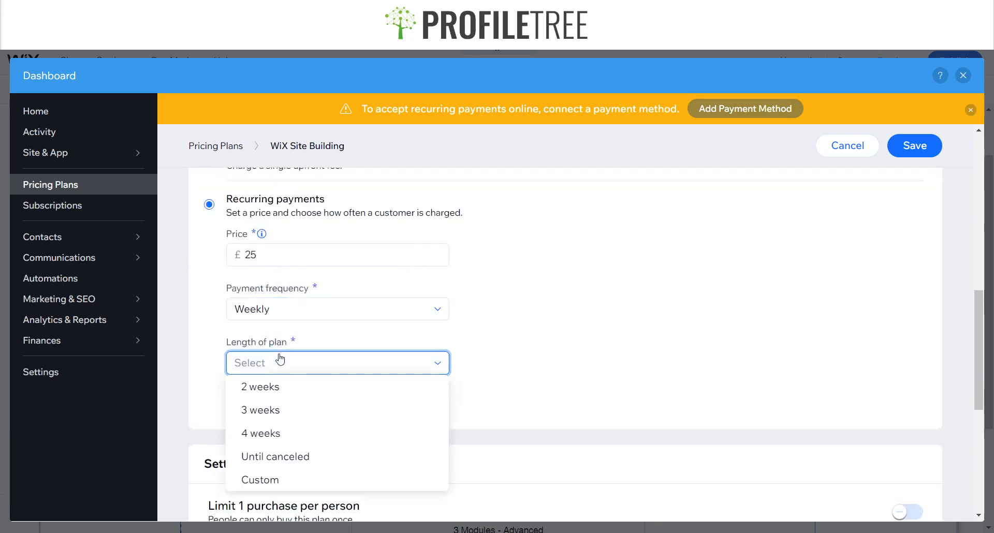
left_click(263, 458)
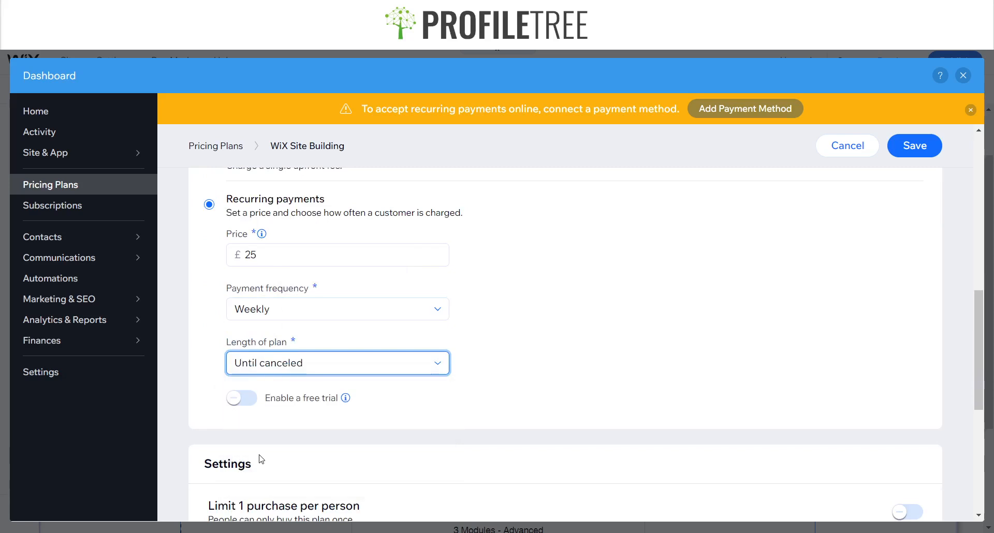
Step: Enable a free trial for the plan with a custom length of 1 day
left_click(241, 398)
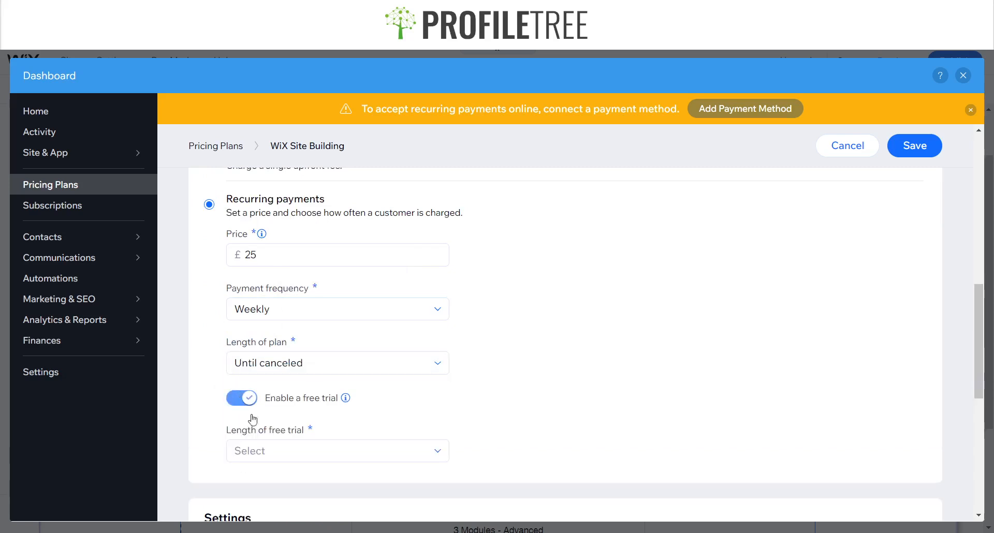
left_click(279, 454)
scroll(391, 372, "down", 3)
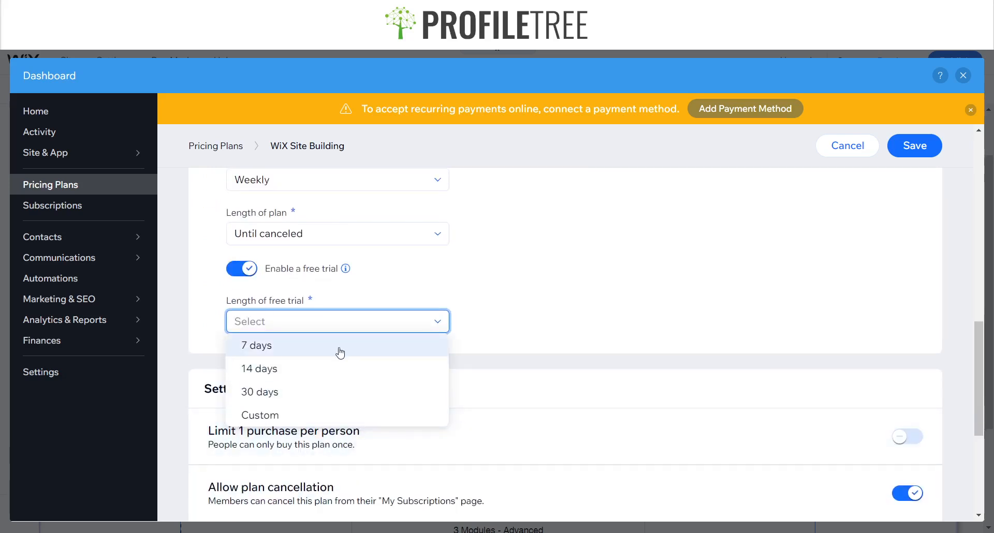
left_click(308, 420)
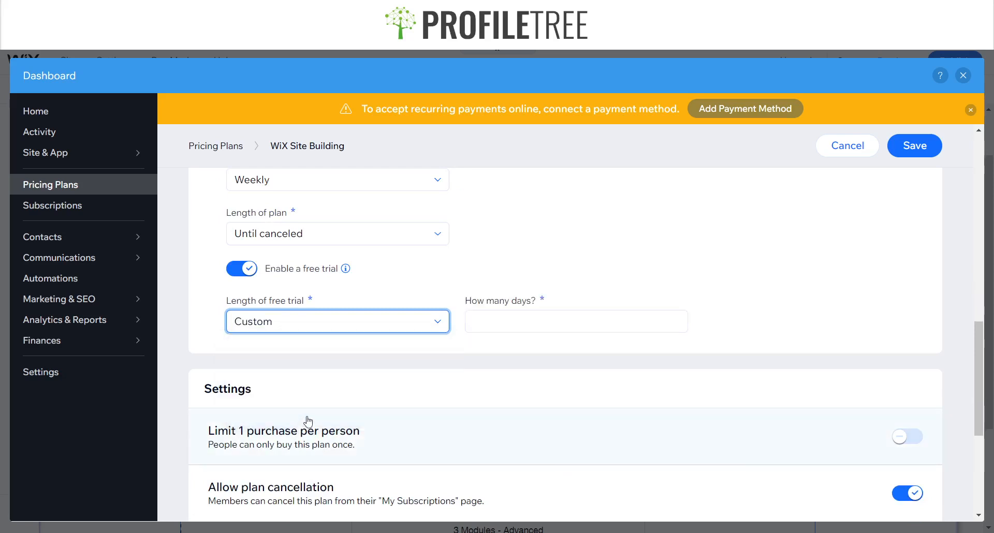
left_click(479, 320)
type("1")
left_click(647, 251)
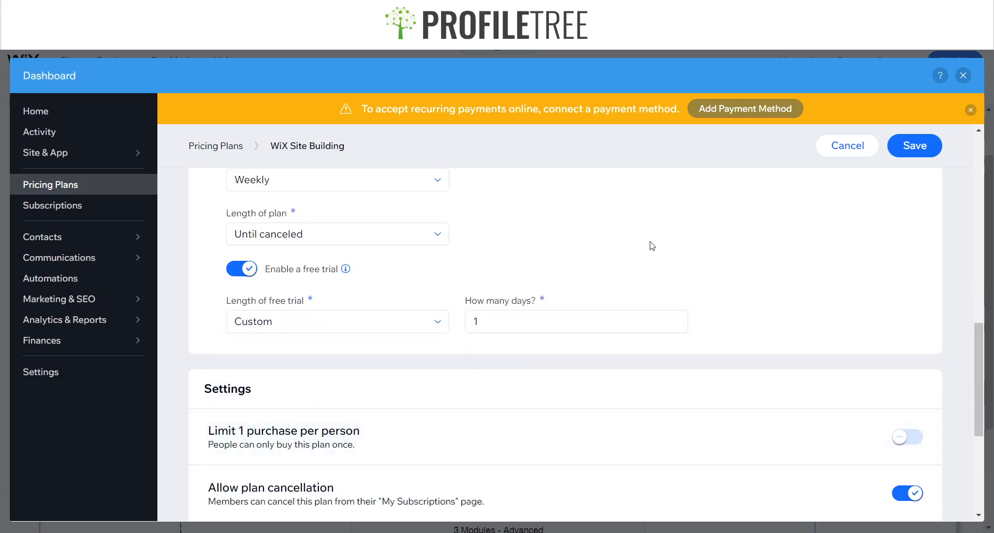
Step: Review the plan preview and the recurring payment settings
scroll(336, 288, "up", 3)
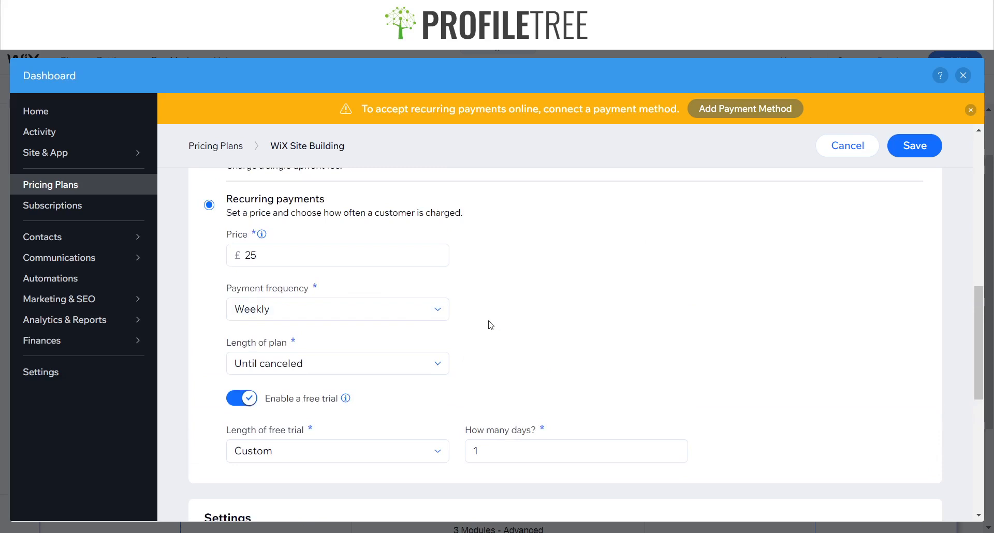
scroll(492, 414, "up", 8)
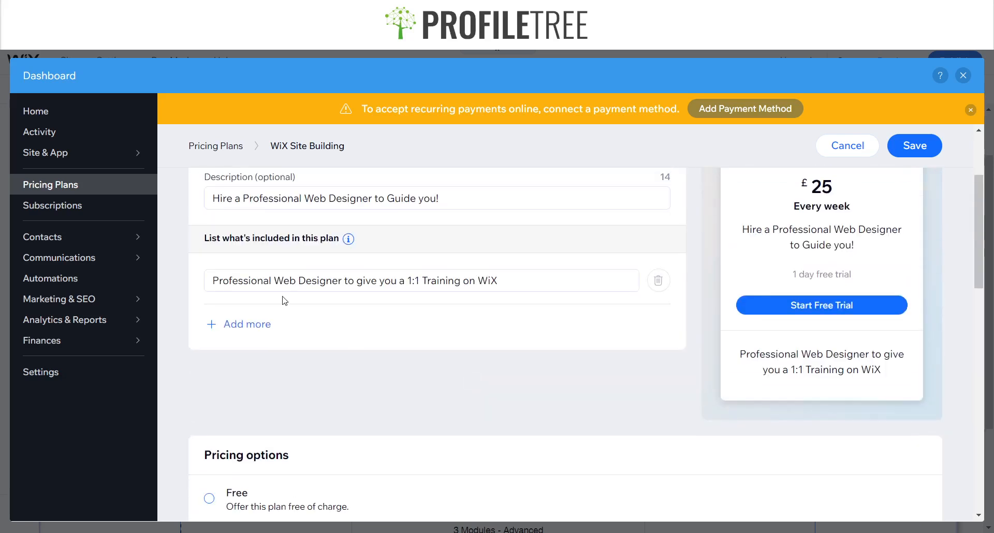
scroll(315, 305, "down", 10)
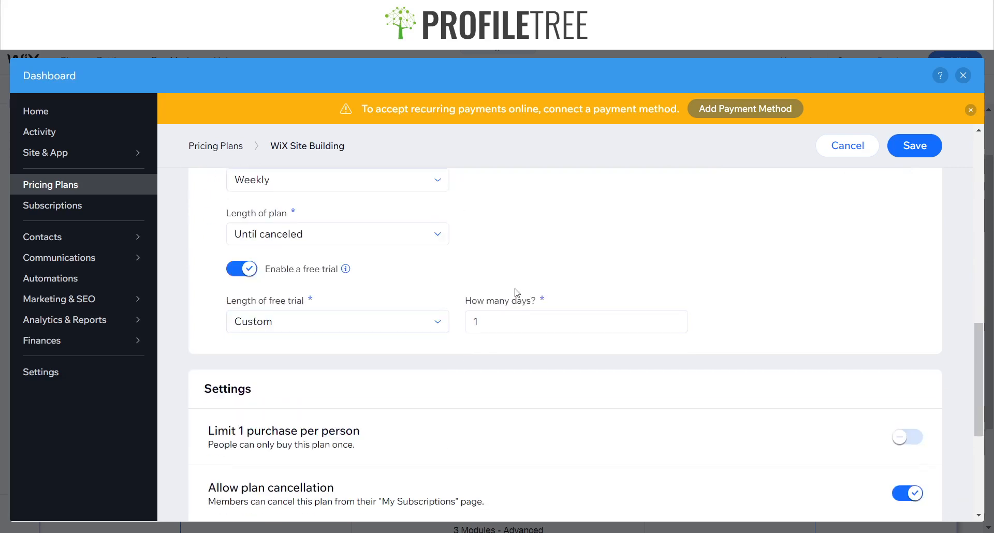
scroll(516, 293, "up", 3)
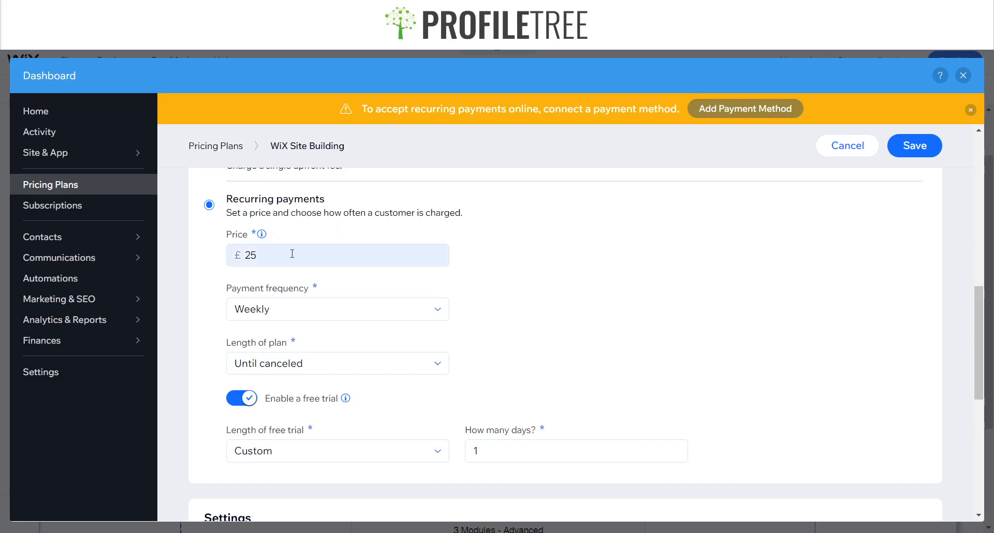
Step: Allow people to set their own start date at checkout for the WiX Site Building plan
mouse_move(261, 234)
scroll(300, 251, "up", 3)
scroll(317, 299, "down", 6)
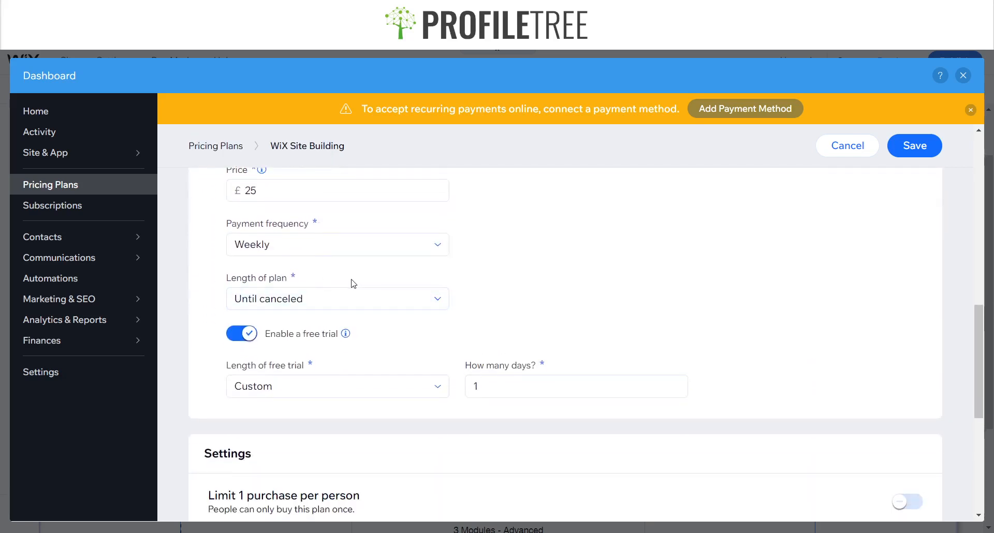
scroll(538, 281, "down", 1)
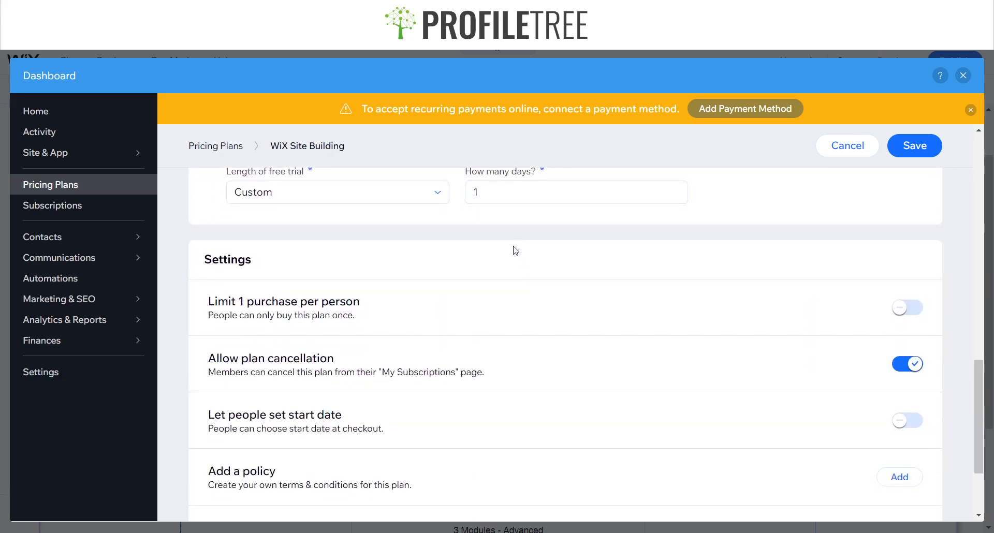
scroll(473, 245, "down", 2)
scroll(391, 220, "up", 1)
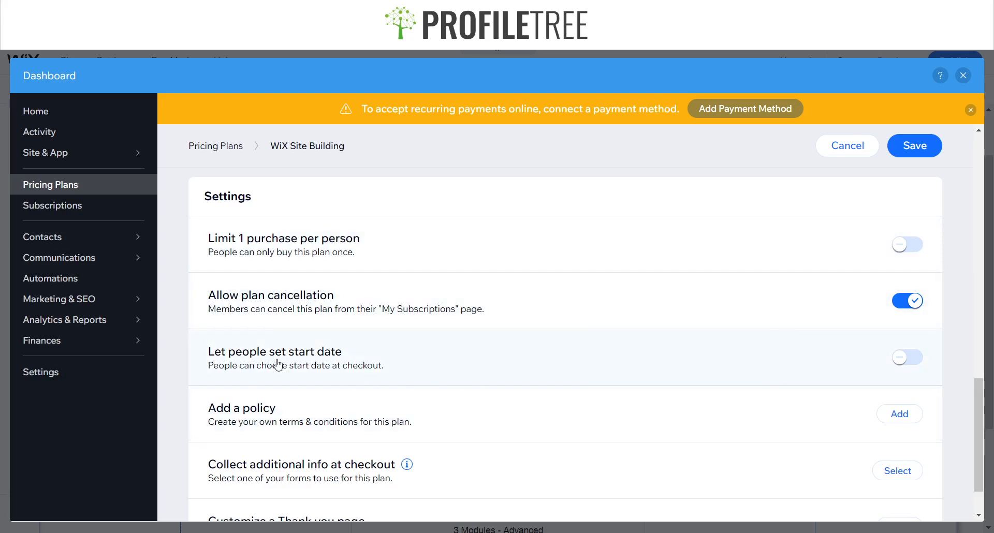
left_click(904, 357)
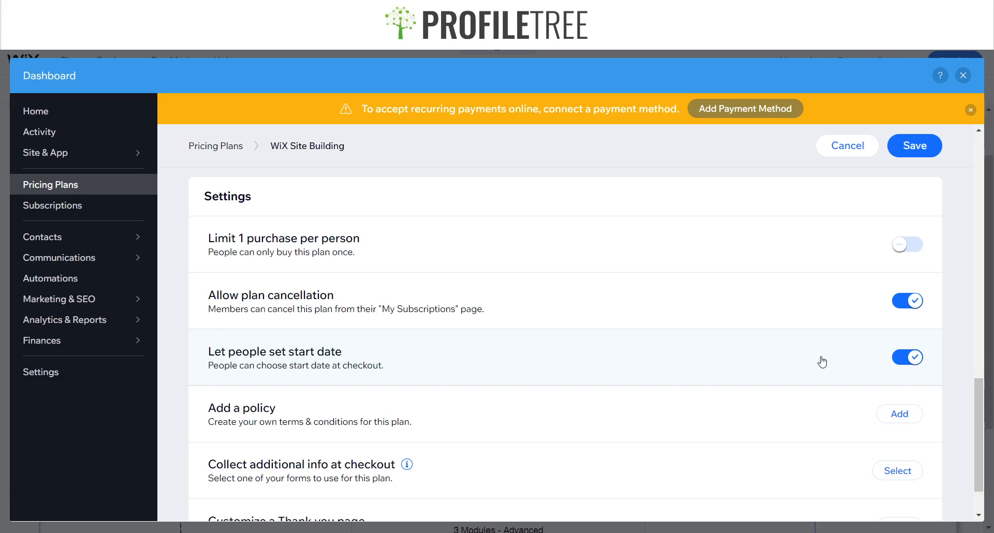
left_click(916, 361)
left_click(917, 360)
Step: Start adding a plan policy with the policy agreement checkbox enabled and checked by default
scroll(576, 373, "down", 2)
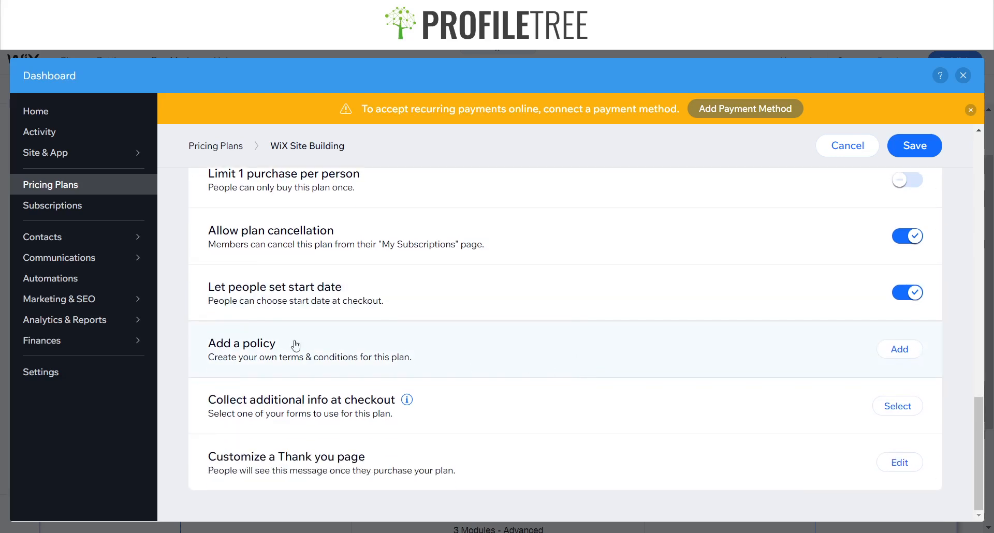
left_click(900, 356)
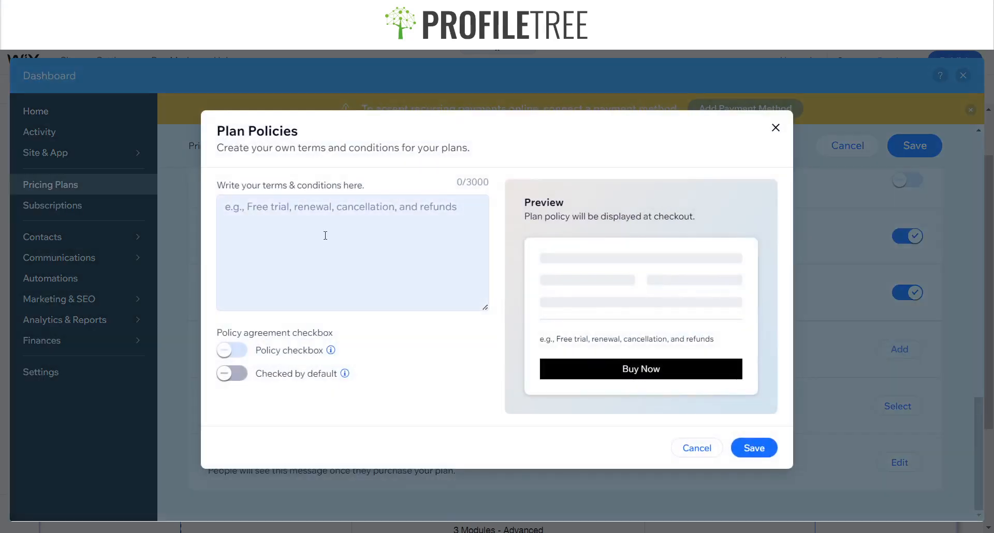
left_click(346, 220)
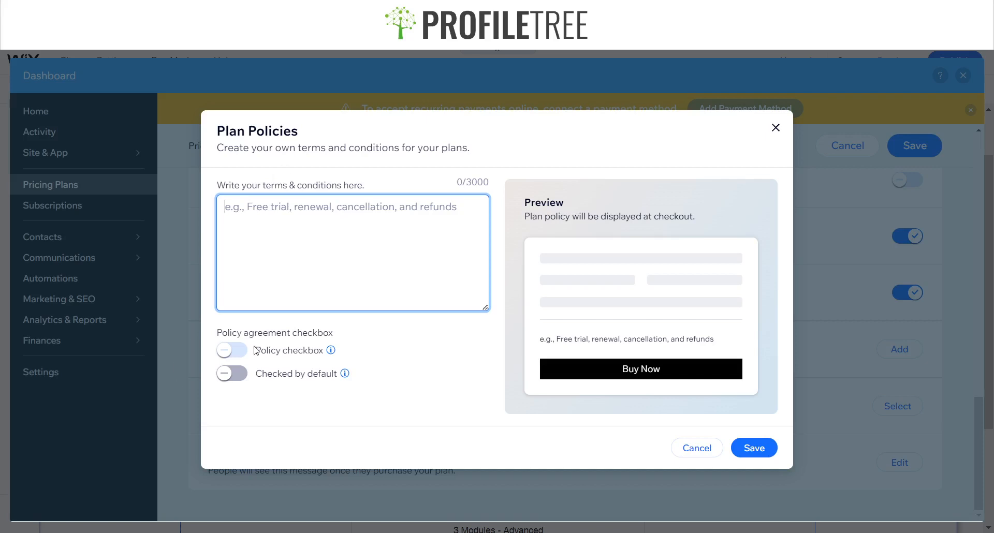
left_click(230, 352)
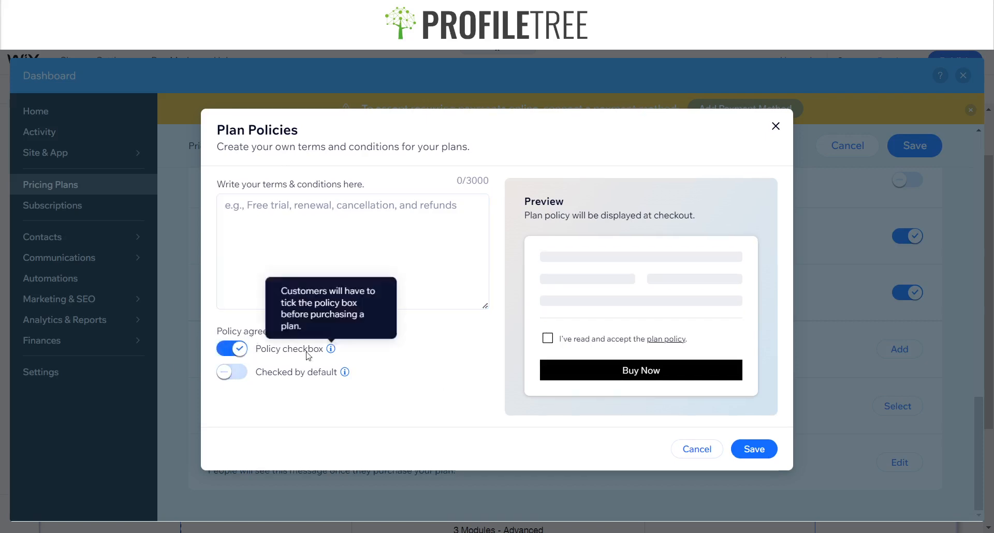
left_click(231, 381)
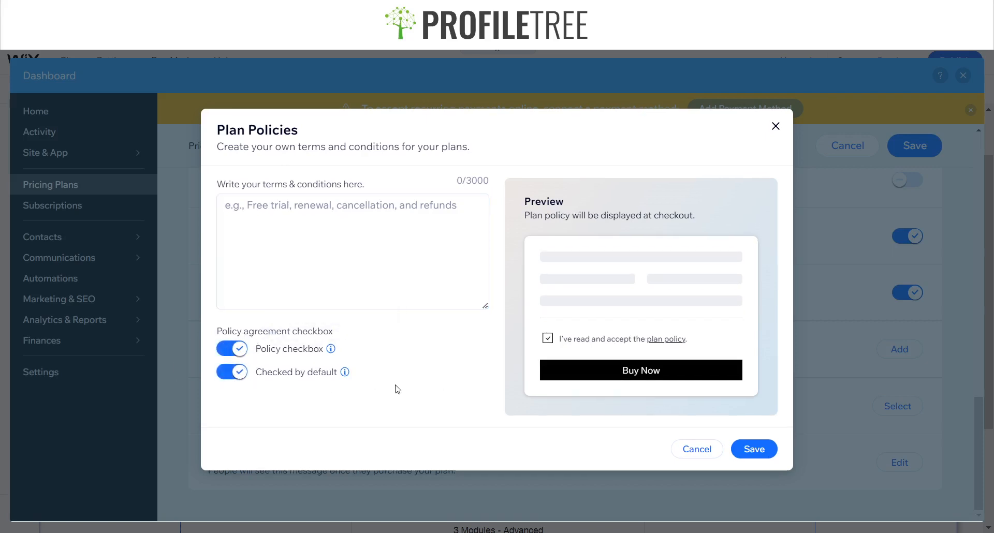
mouse_move(345, 372)
Step: Write the policy terms "Free Trial Only Occurs for day, rest of the sessions are paid for" and save the policy
left_click(357, 205)
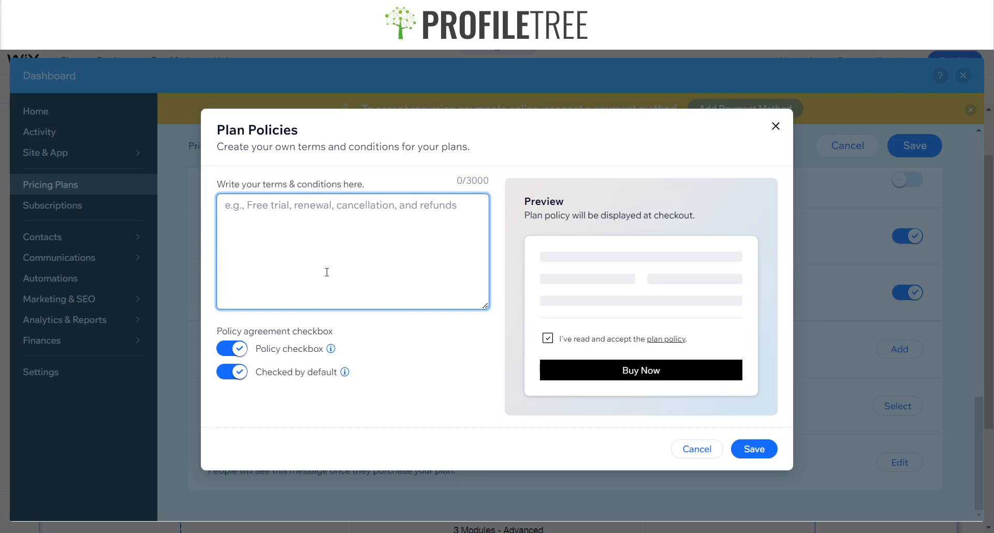
type("Free T")
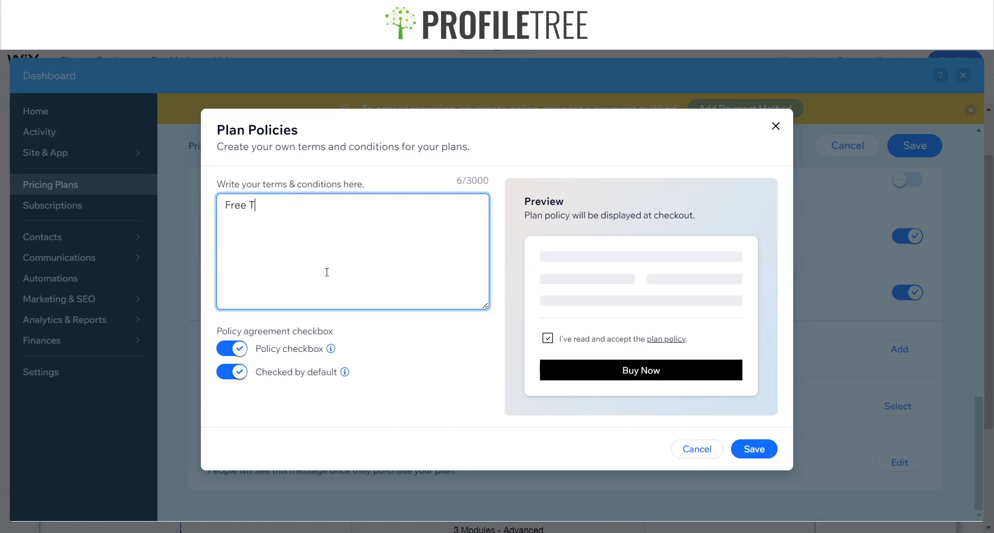
type("rial Only Occurs fro 1 d")
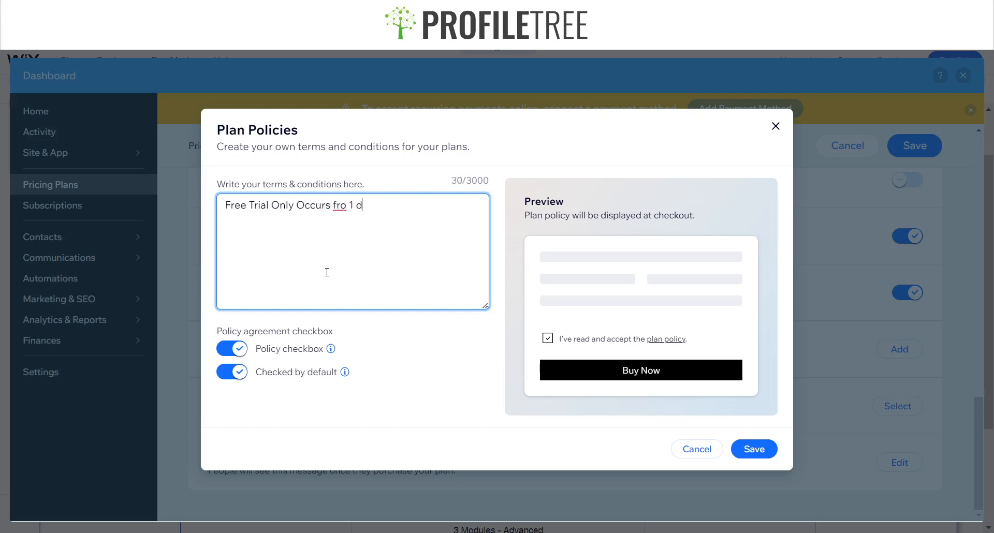
type("ay")
key("BackSpace")
key("BackSpace")
key("BackSpace")
key("BackSpace")
key("BackSpace")
key("BackSpace")
key("BackSpace")
key("BackSpace")
type("or day, rest of the sessions ")
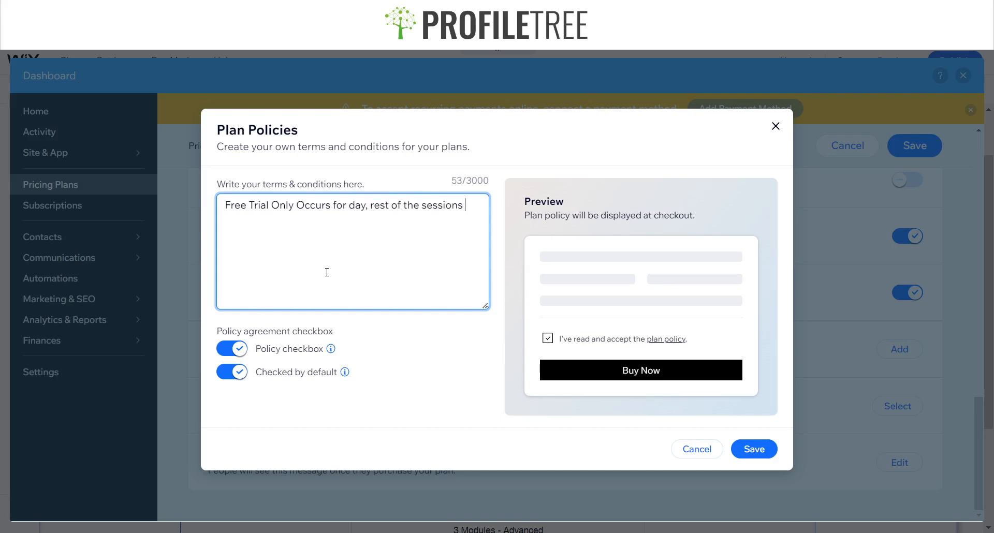
type("are paid for")
left_click(734, 453)
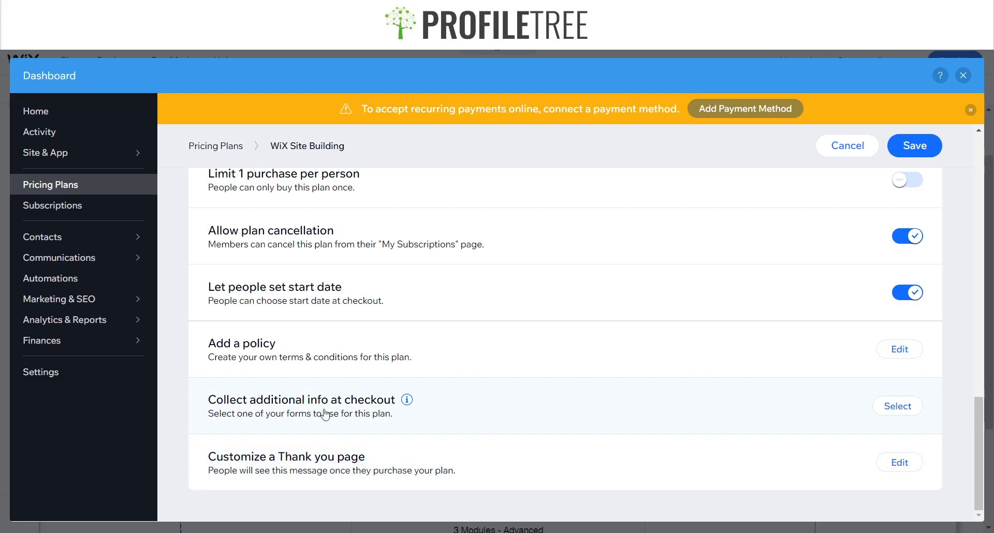
Step: Check which forms can be used to collect additional info at checkout, leaving none selected
left_click(922, 405)
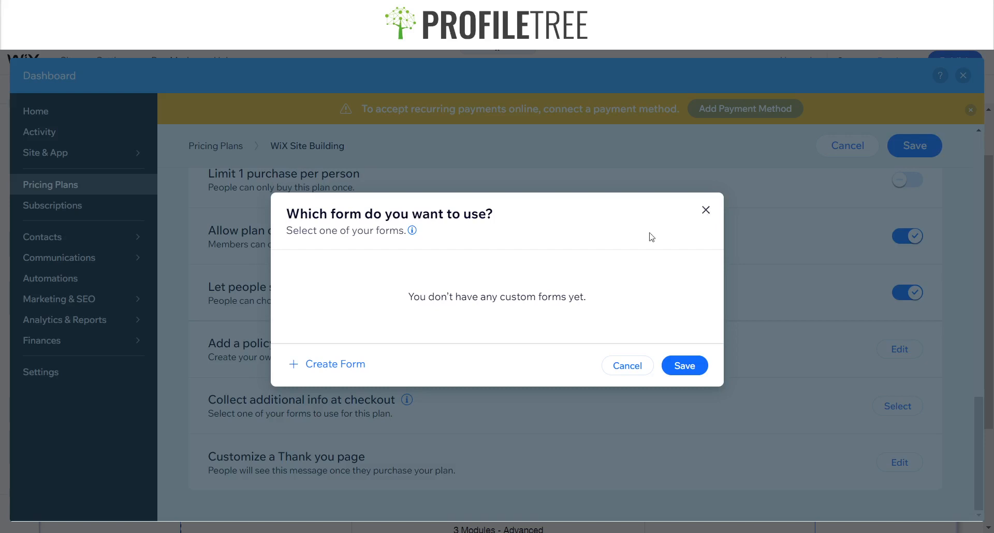
left_click(705, 210)
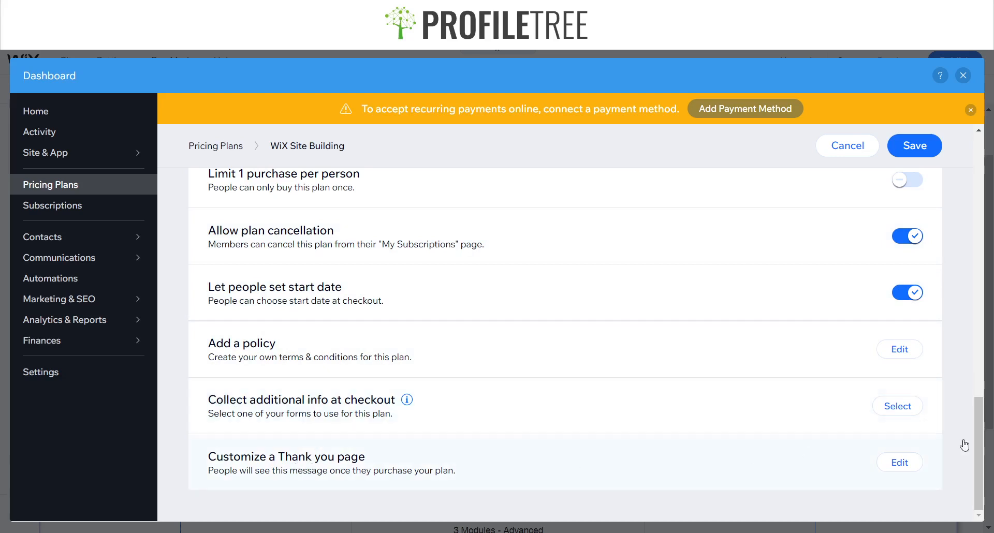
Step: Review the plan's Thank you page message and save it with customers redirected to the Home Page
left_click(911, 463)
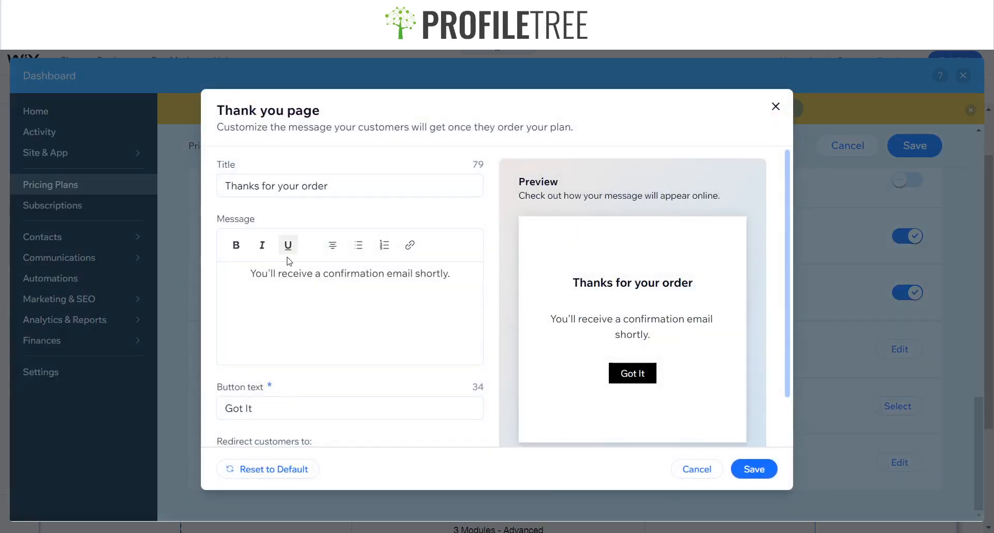
scroll(642, 346, "down", 1)
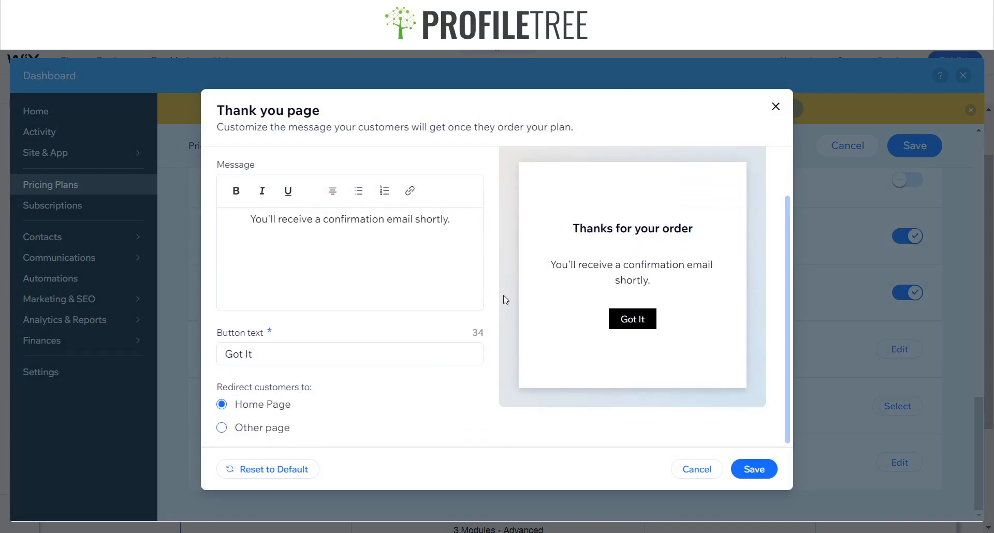
scroll(515, 296, "up", 1)
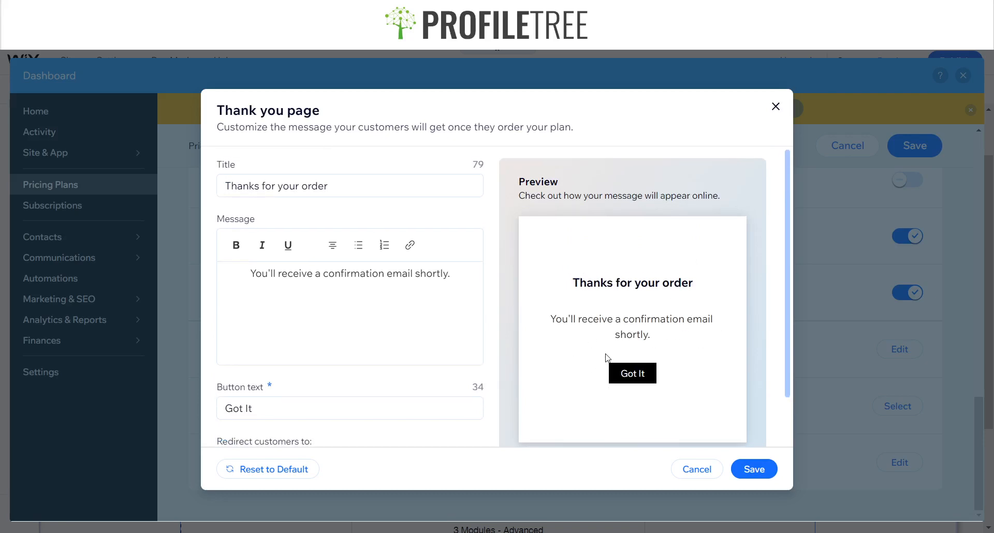
scroll(604, 356, "down", 1)
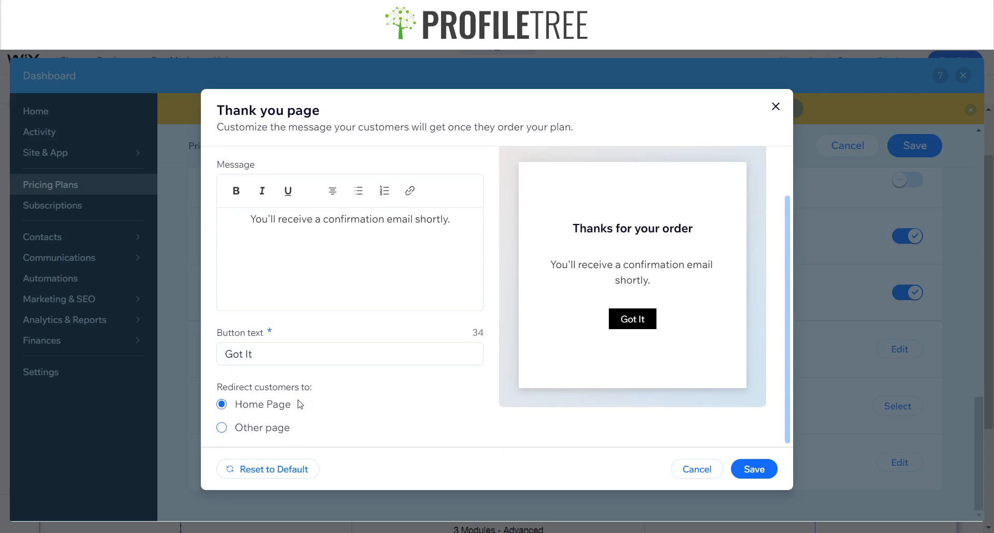
left_click(222, 428)
scroll(302, 406, "down", 1)
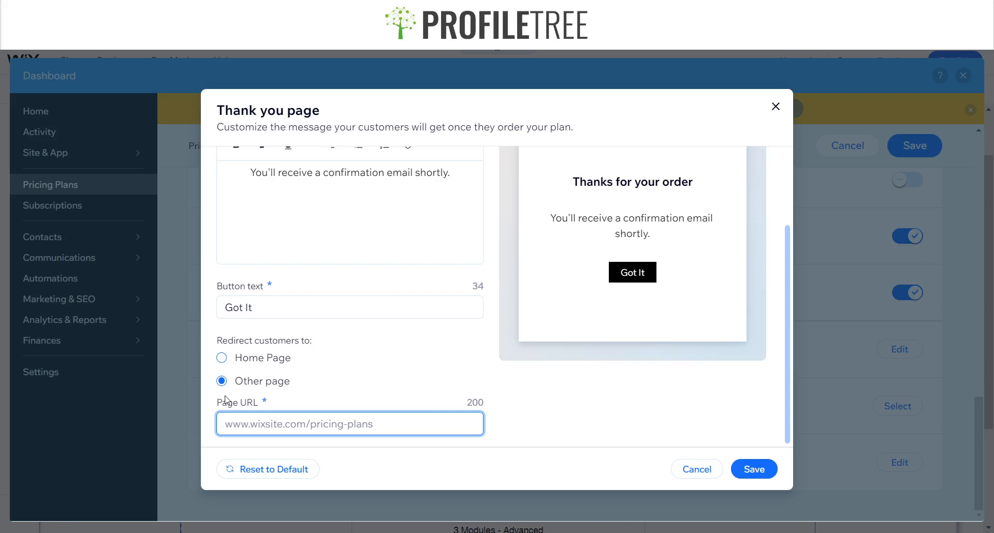
left_click(222, 358)
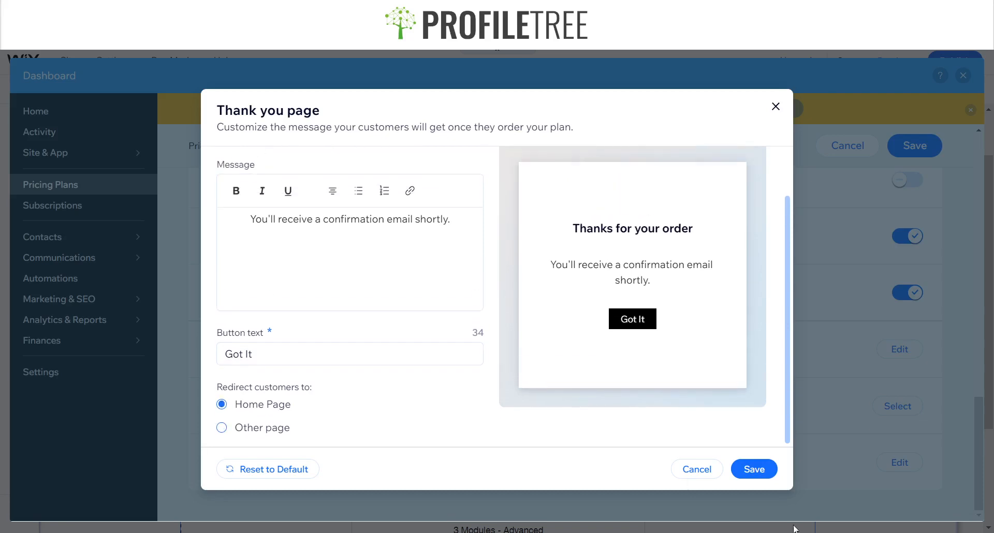
left_click(754, 470)
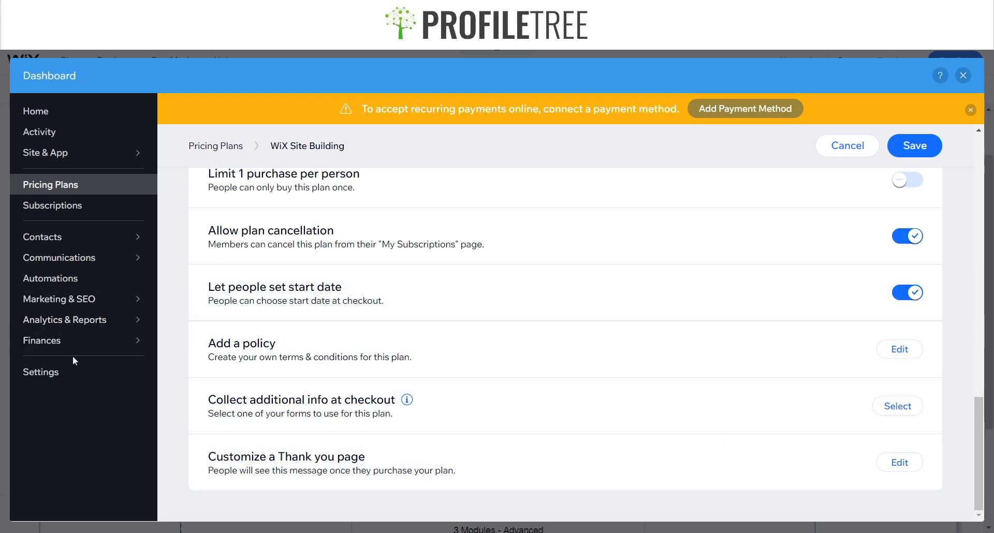
Step: Save the WiX Site Building pricing plan, staying on its page if asked about unsaved changes
left_click(71, 371)
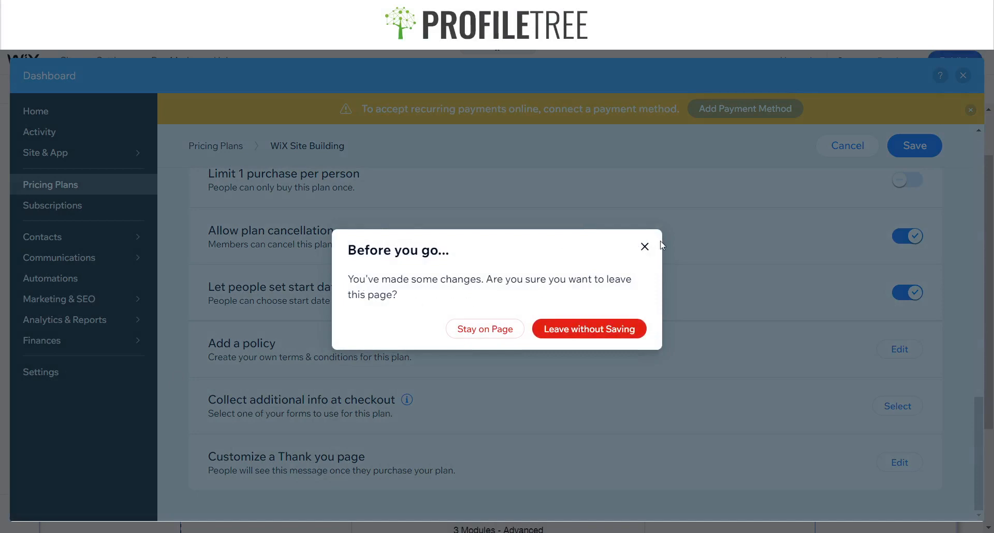
left_click(645, 247)
left_click(915, 146)
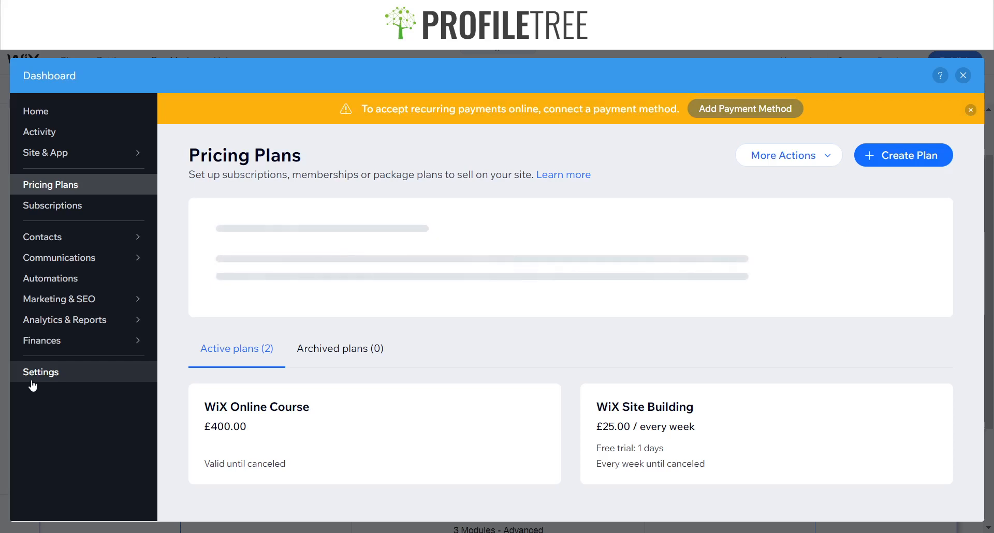
Step: Open the Pricing Plans settings from the site's general settings
left_click(32, 383)
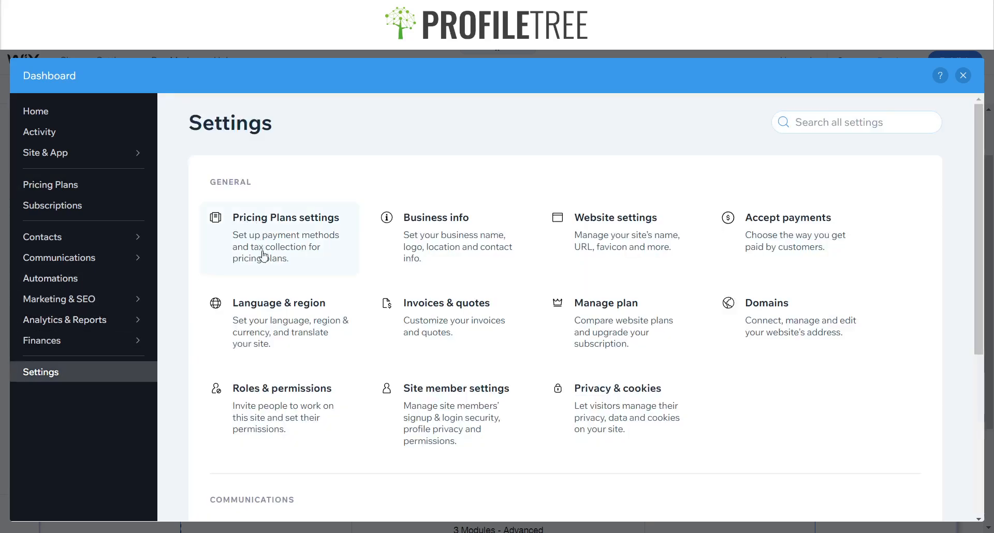
key("ctrl+plus")
key("ctrl+plus")
key("ctrl+plus")
key("ctrl+plus")
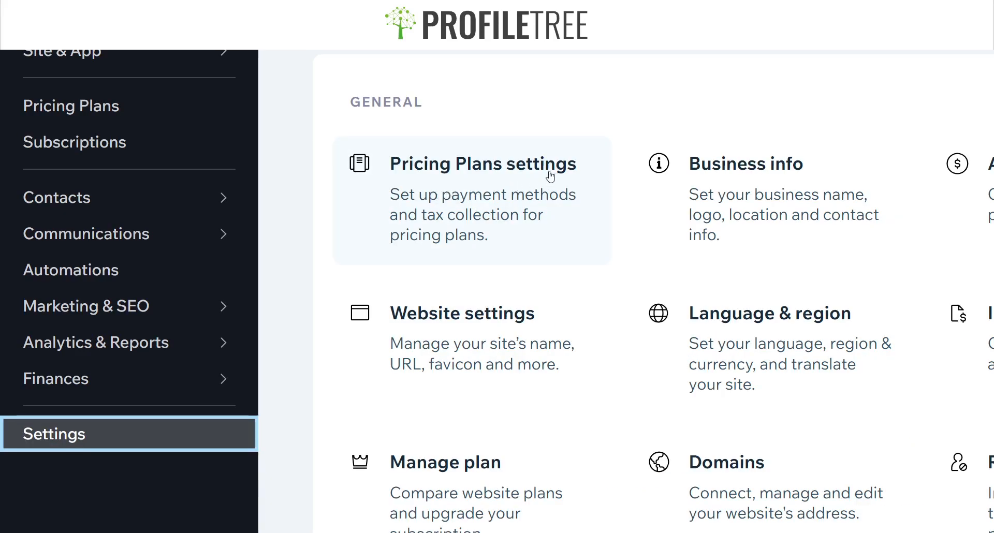
key("ctrl+minus")
key("ctrl+minus")
key("ctrl+minus")
key("ctrl+minus")
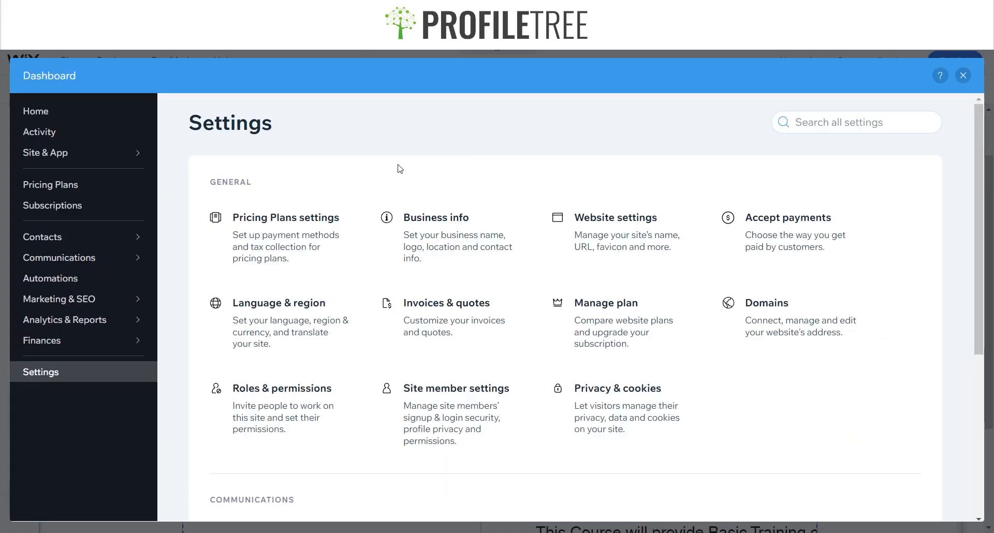
left_click(289, 230)
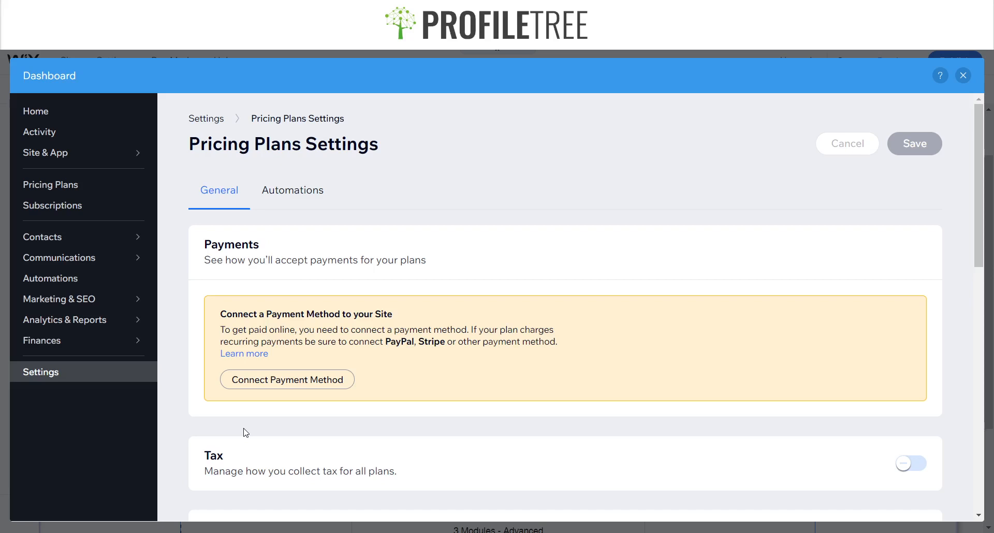
Step: Open the payment method connection page from the Payments section and review the available payment providers
left_click_drag(202, 244, 266, 247)
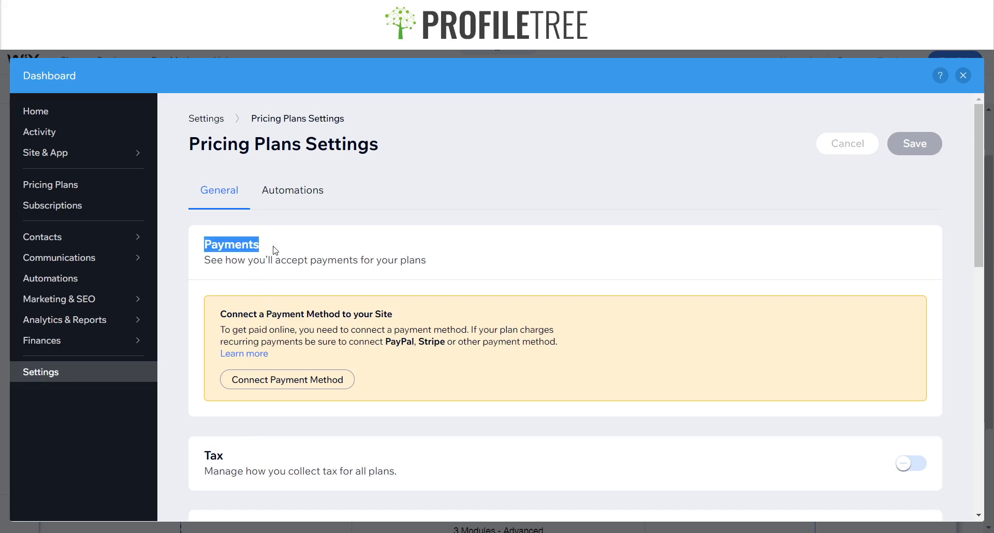
left_click(276, 250)
scroll(268, 262, "down", 1)
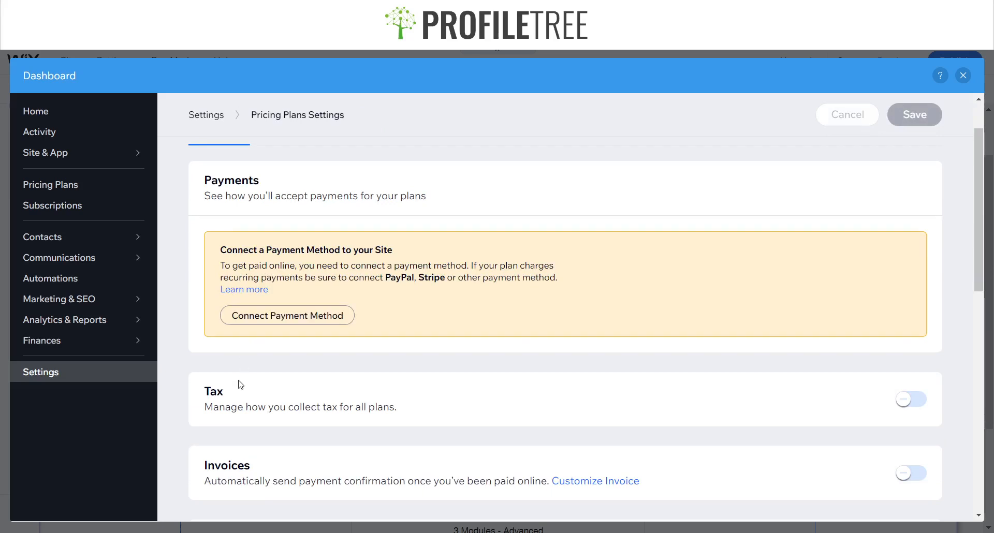
left_click(316, 327)
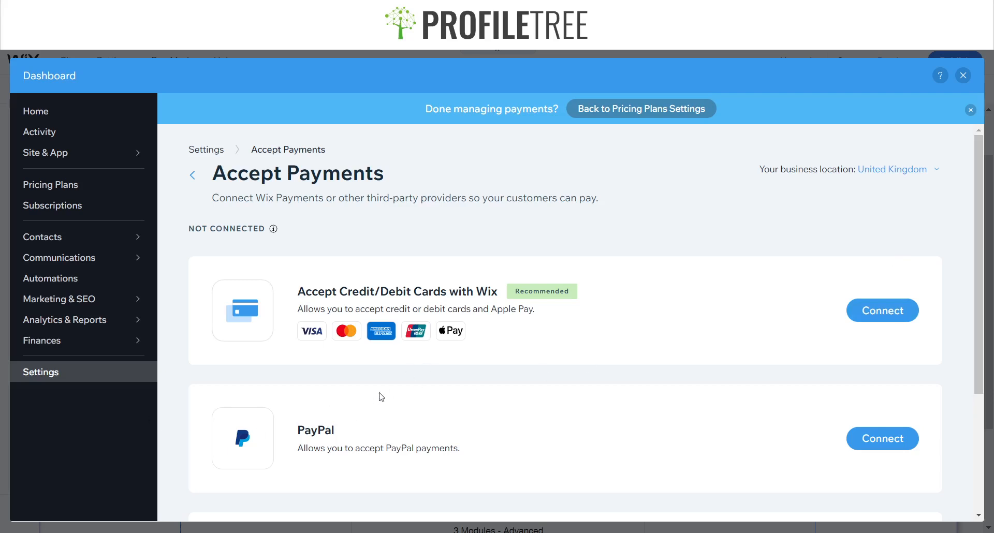
scroll(378, 397, "down", 3)
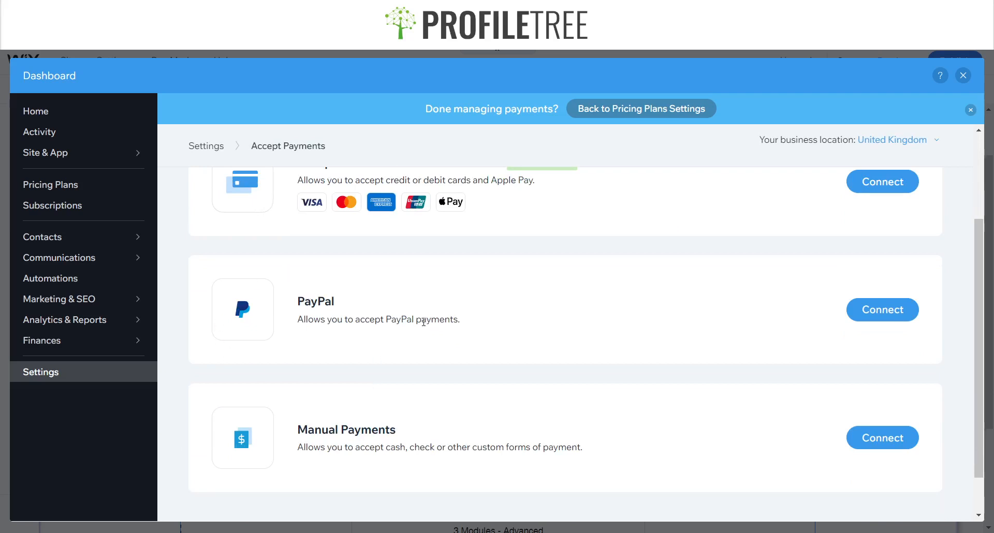
scroll(421, 322, "down", 1)
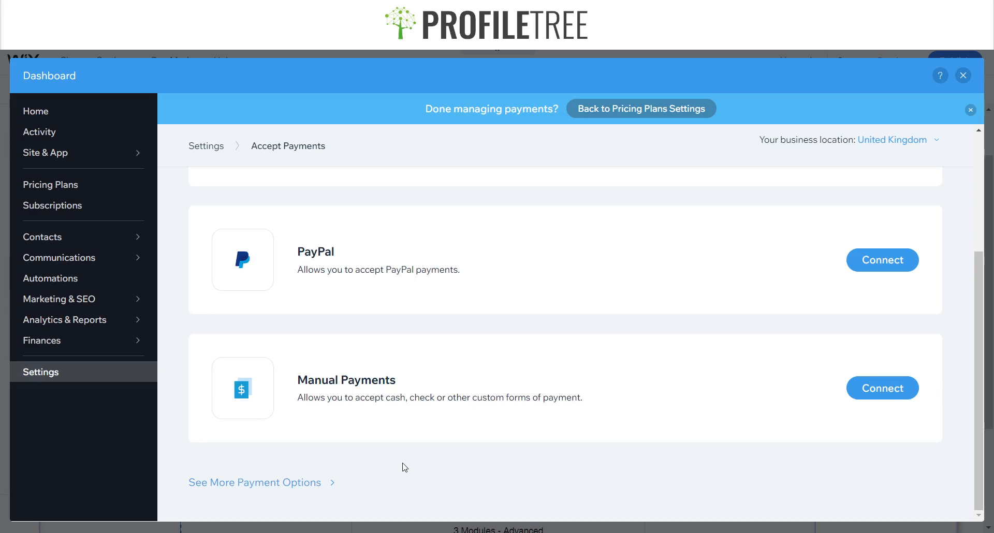
scroll(457, 411, "up", 3)
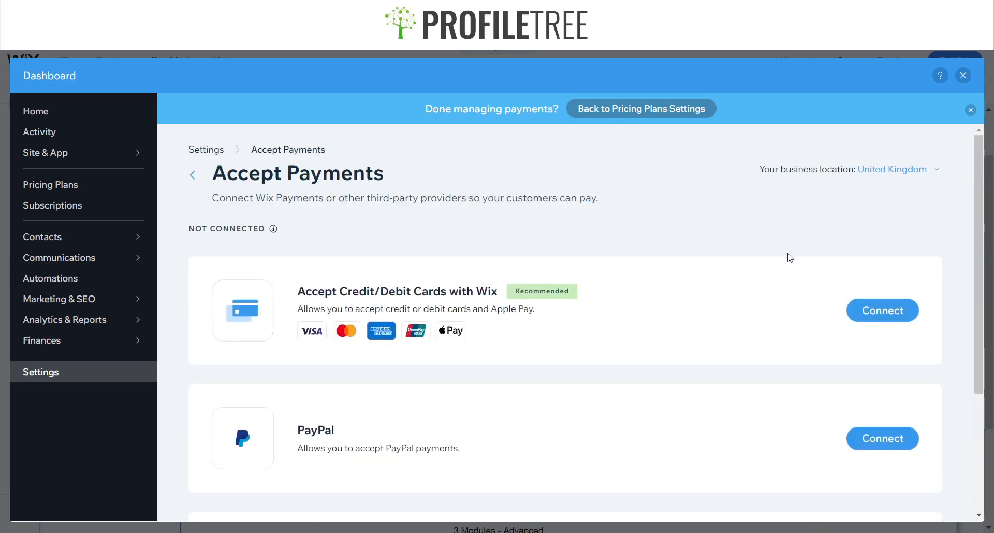
Step: Connect Wix Payments for credit and debit cards after reviewing the restricted list, declaring that no prohibited products or services are sold
left_click(862, 312)
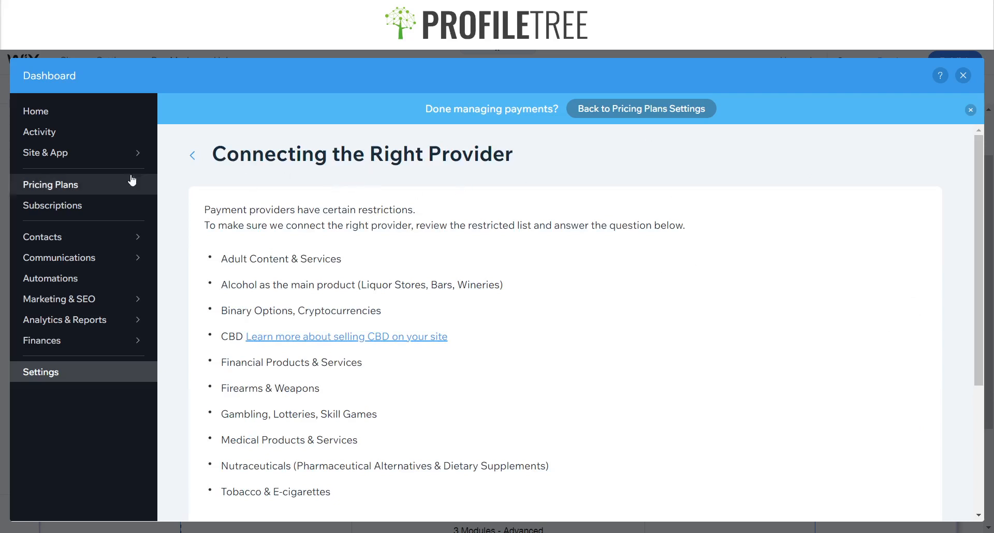
scroll(341, 275, "down", 2)
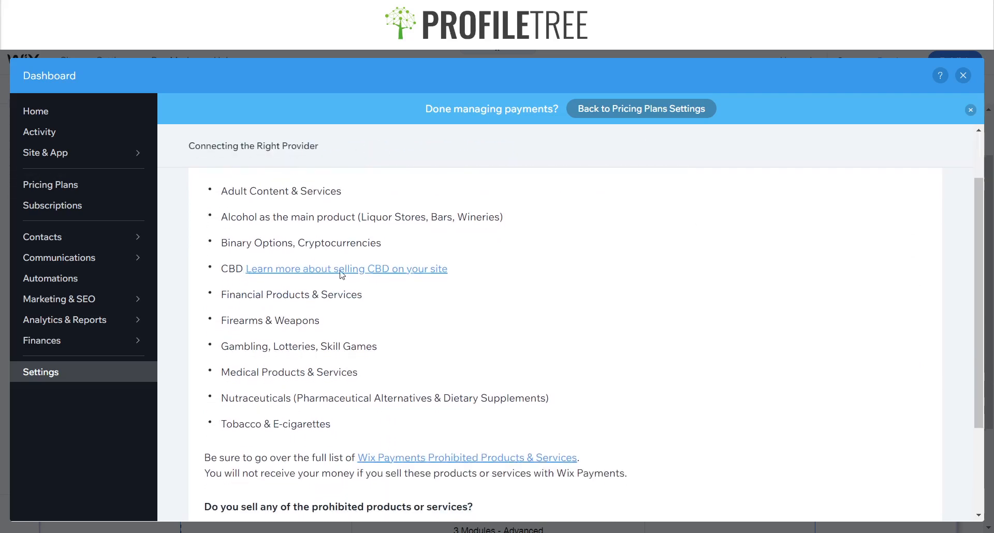
scroll(362, 279, "down", 2)
scroll(310, 259, "up", 4)
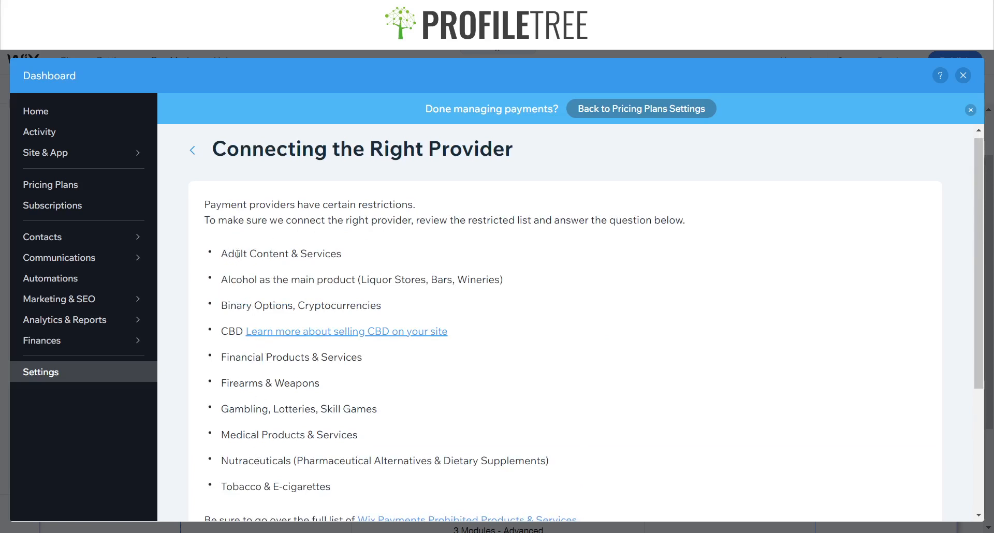
scroll(565, 224, "down", 4)
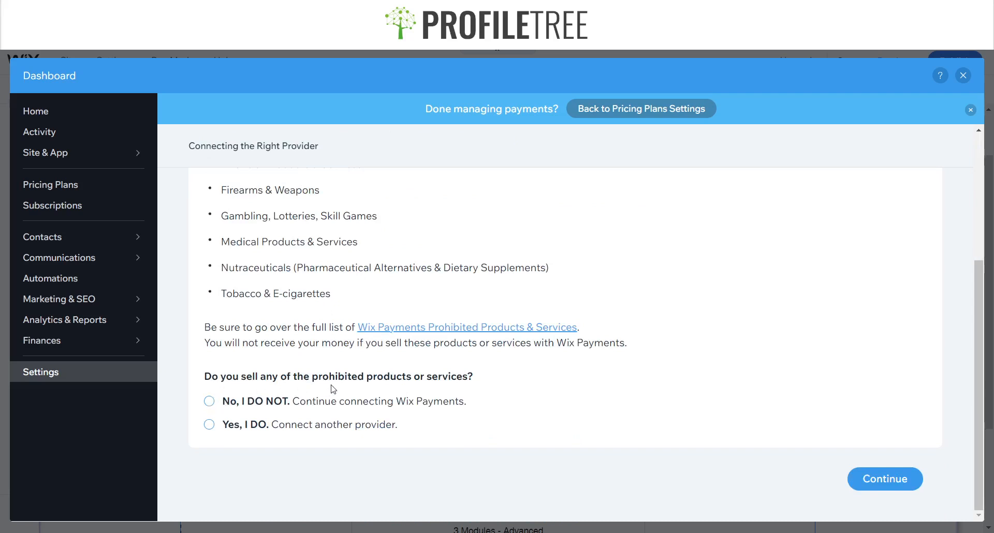
left_click(269, 408)
left_click(896, 480)
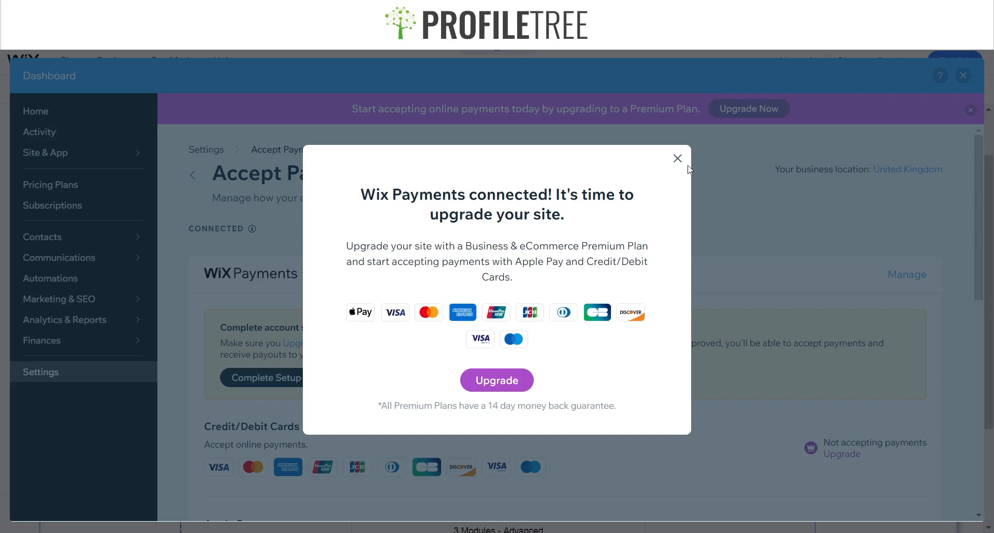
Step: Open the site upgrade options and compare the Website Plans with the Business and eCommerce Plans
left_click_drag(346, 246, 654, 247)
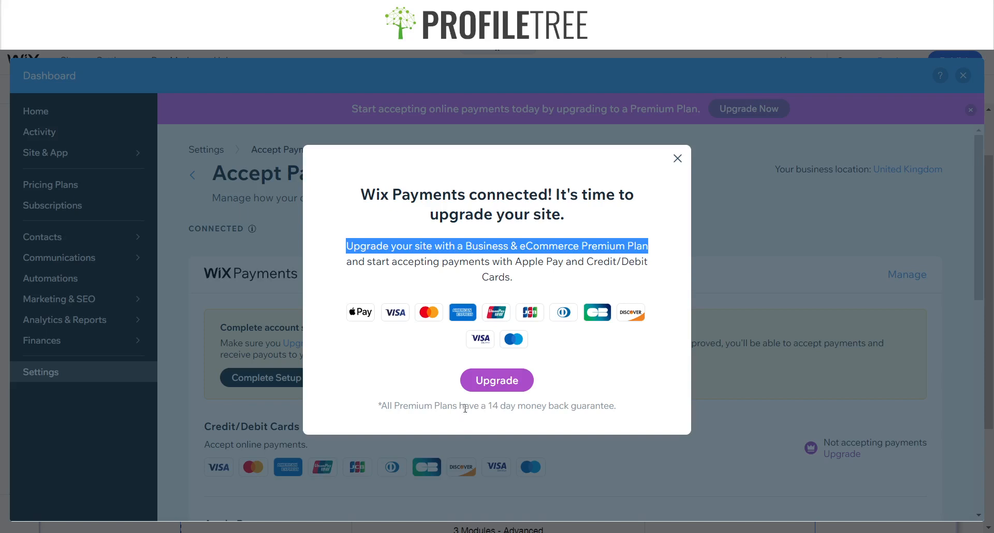
left_click(490, 395)
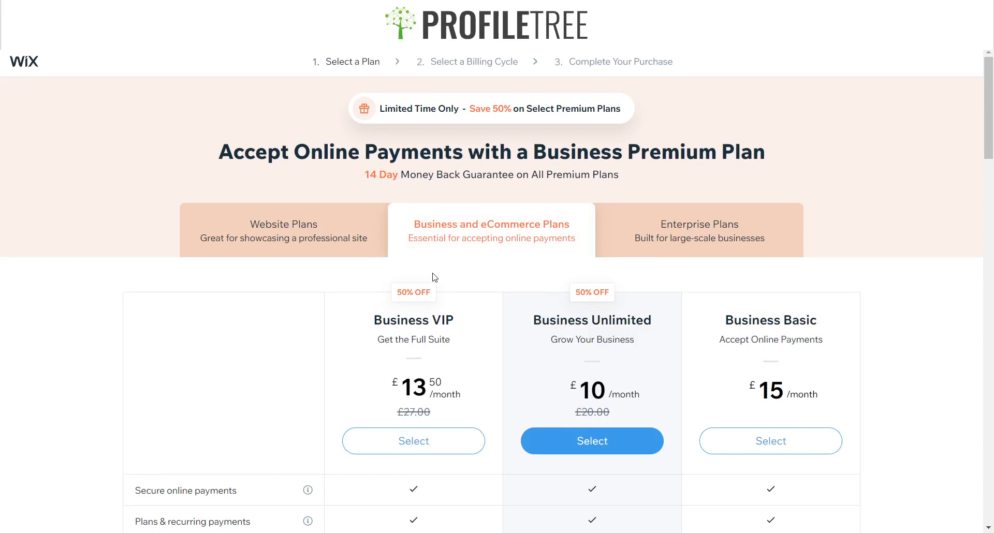
left_click(272, 242)
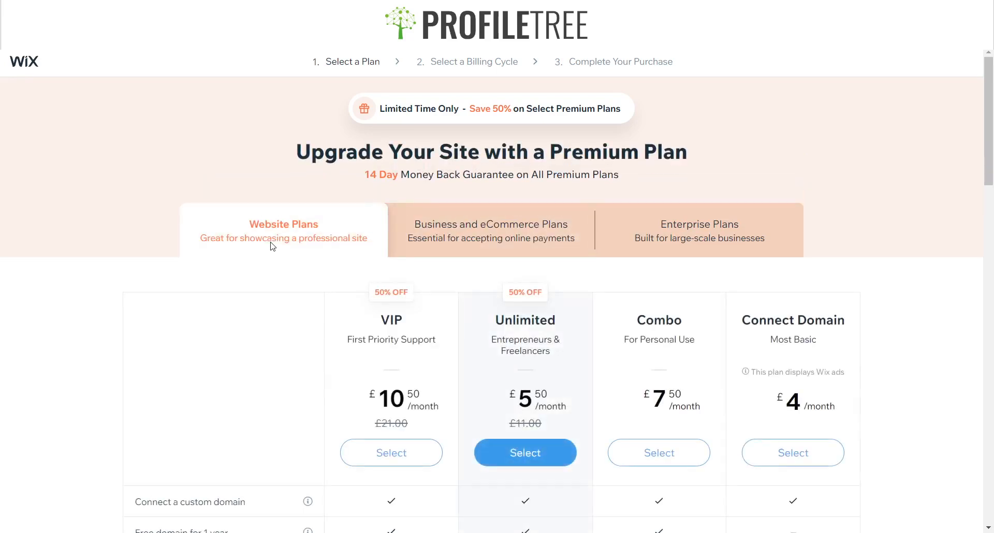
left_click_drag(740, 325, 847, 331)
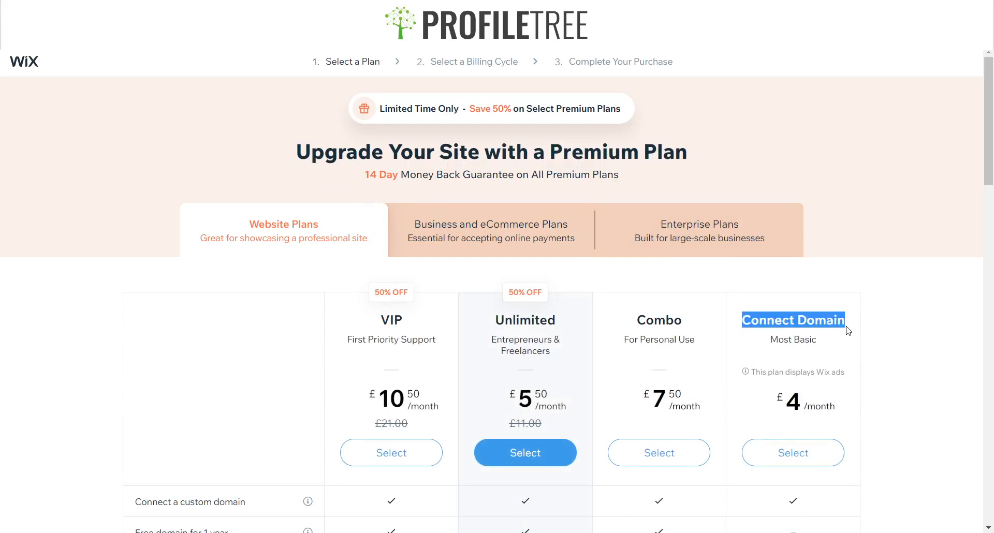
left_click(558, 245)
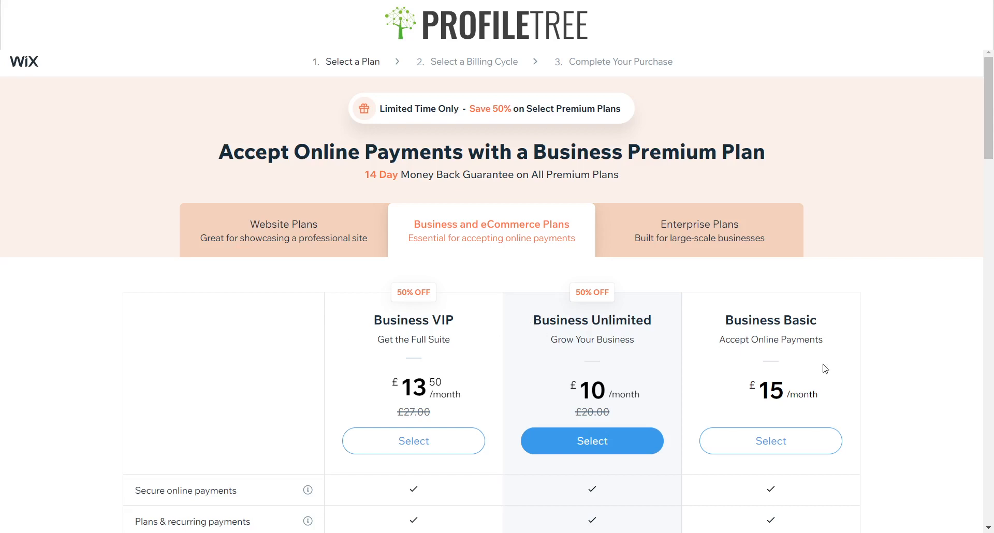
scroll(523, 367, "down", 1)
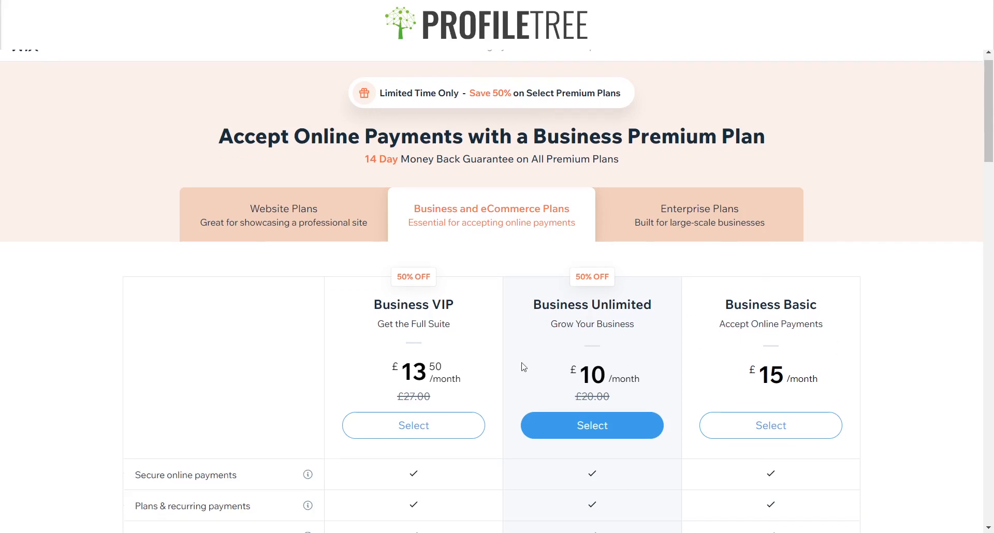
scroll(514, 237, "up", 1)
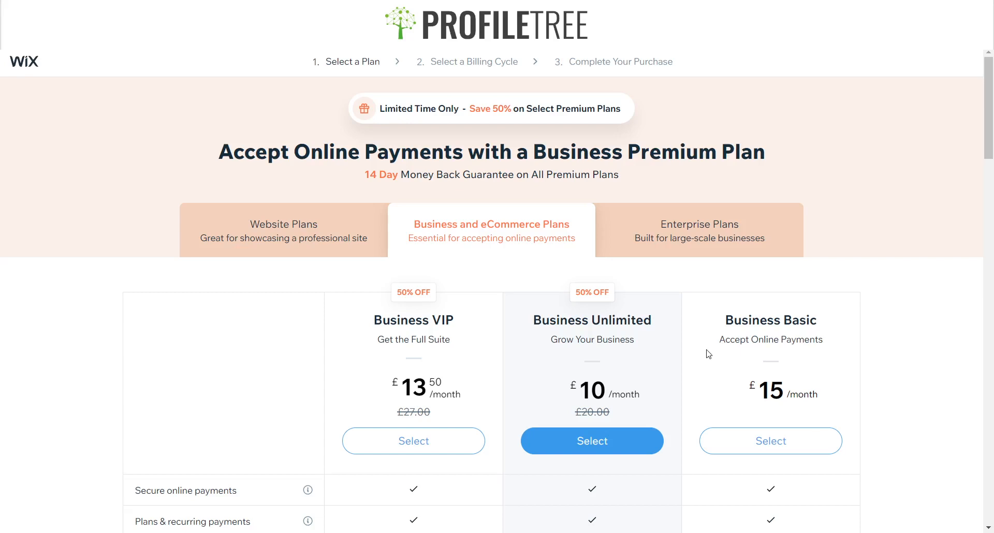
scroll(730, 213, "down", 3)
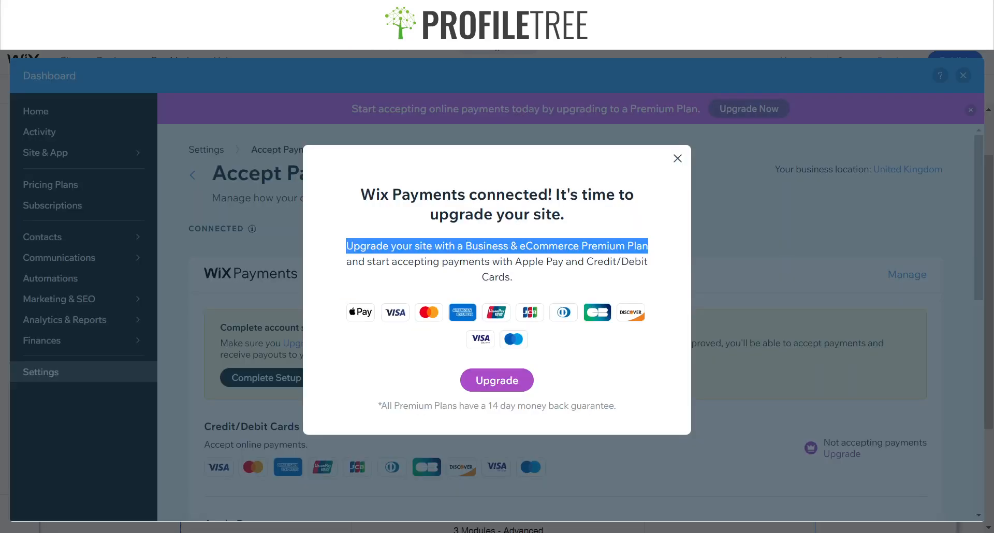
Step: Dismiss the upgrade prompt and review the Wix Payments, PayPal and Manual Payments options under Accept Payments
left_click(677, 158)
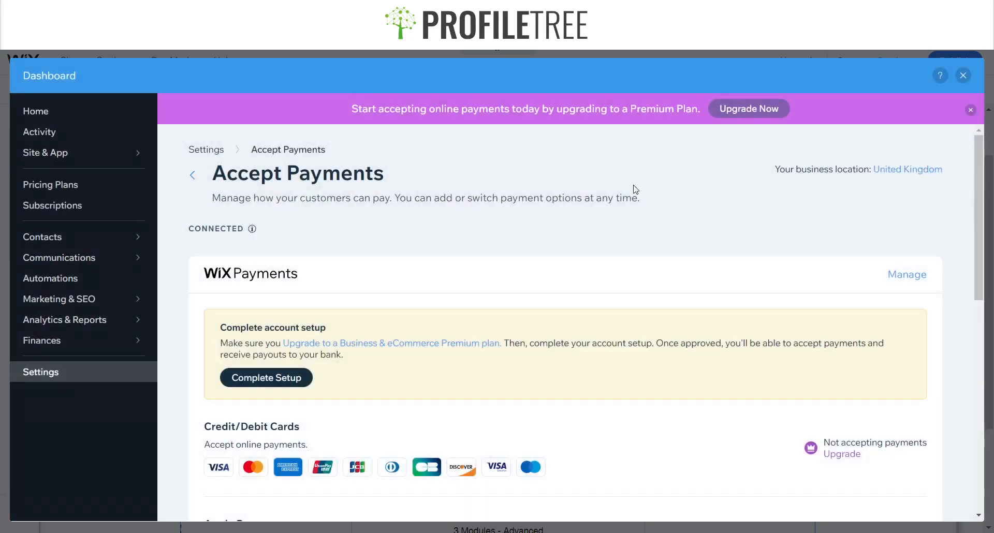
scroll(627, 277, "down", 8)
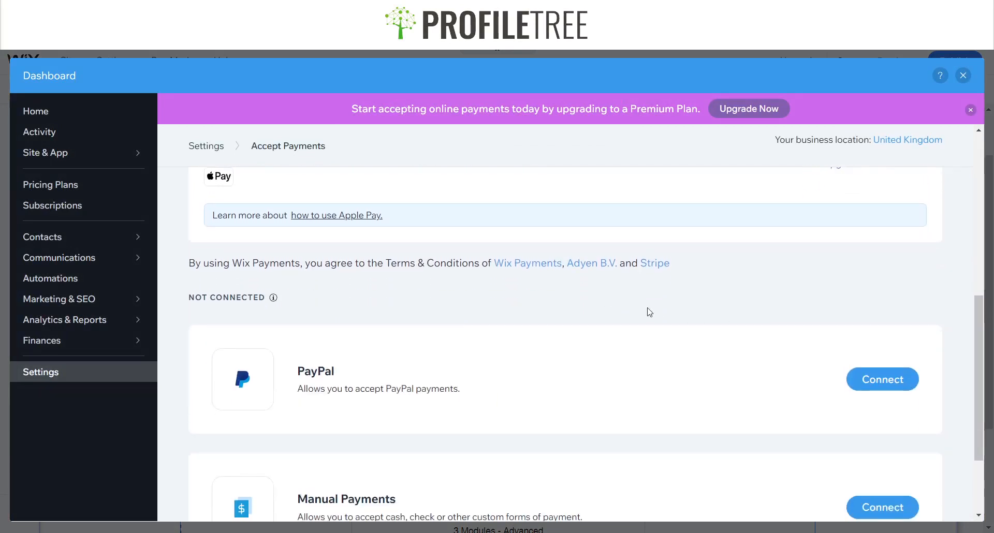
scroll(649, 312, "down", 2)
scroll(478, 326, "up", 8)
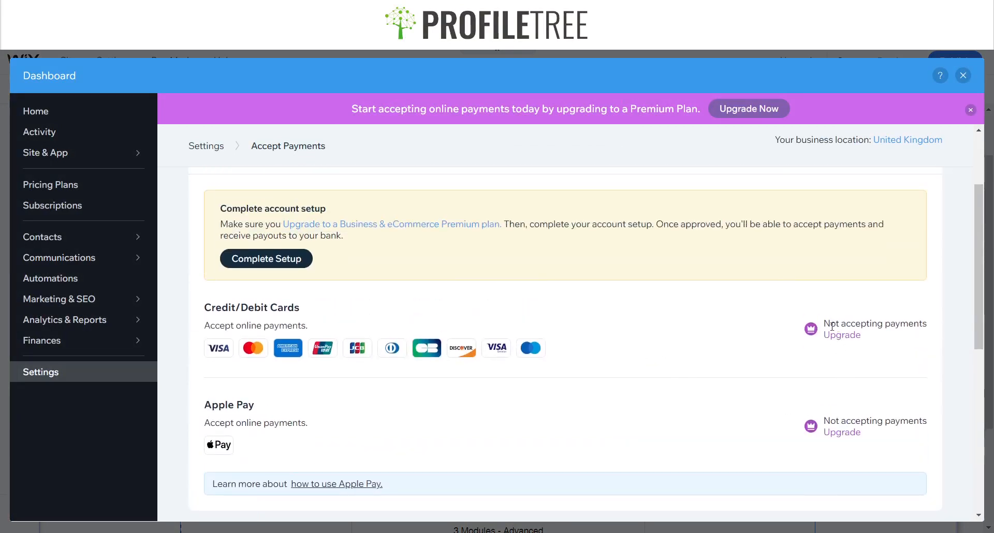
scroll(848, 449, "up", 1)
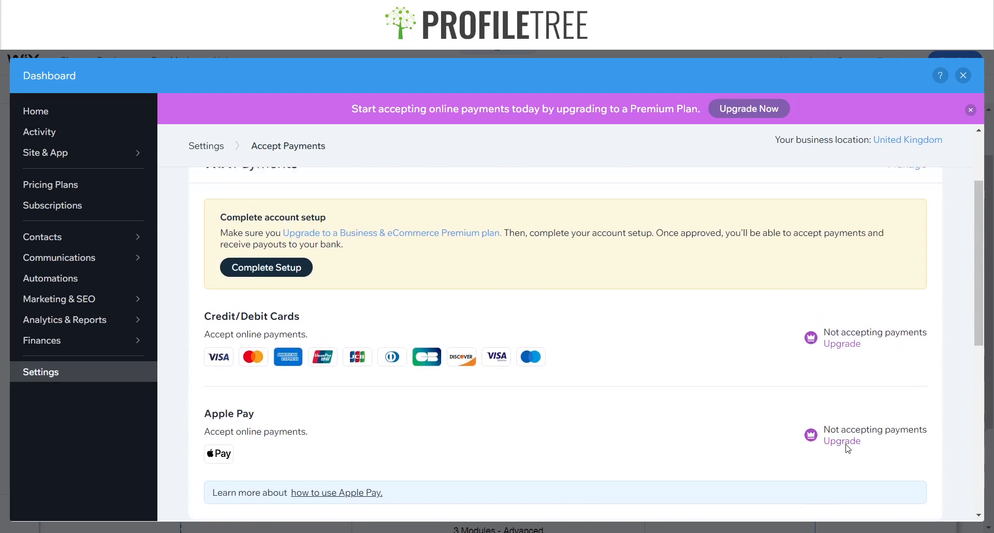
scroll(848, 449, "up", 3)
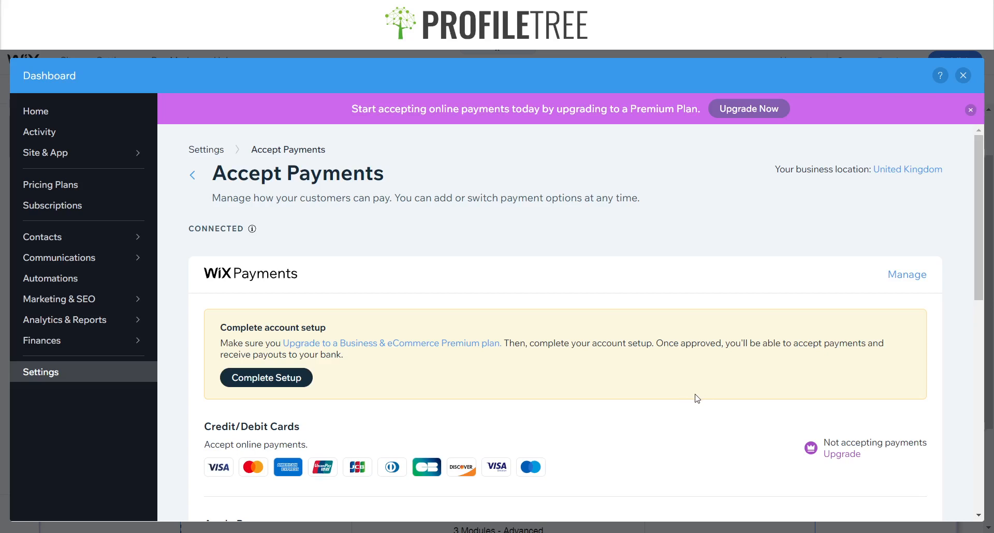
Step: Close the dashboard and review the WiX Online Course and WiX Site Building plans on the Plans & Pricing page
left_click(962, 78)
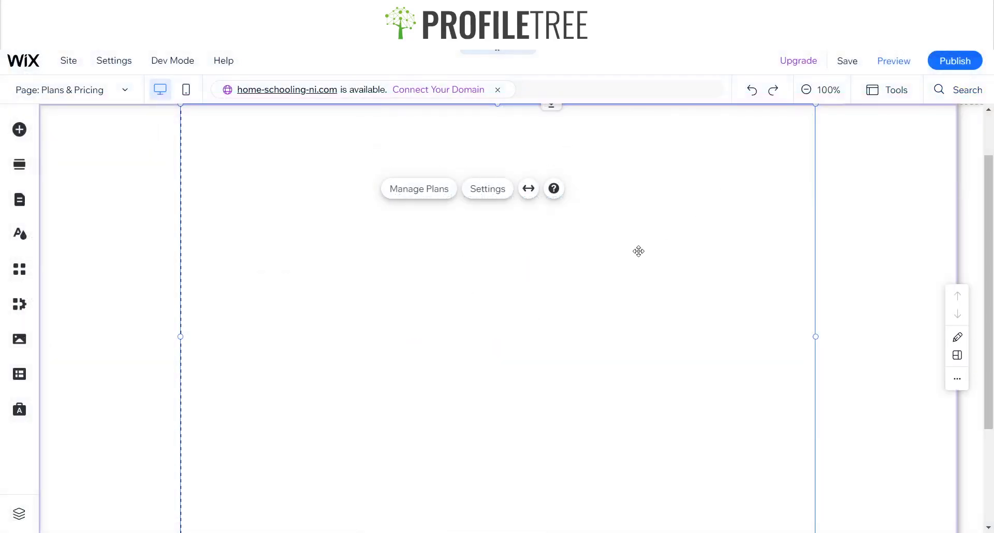
scroll(618, 267, "up", 1)
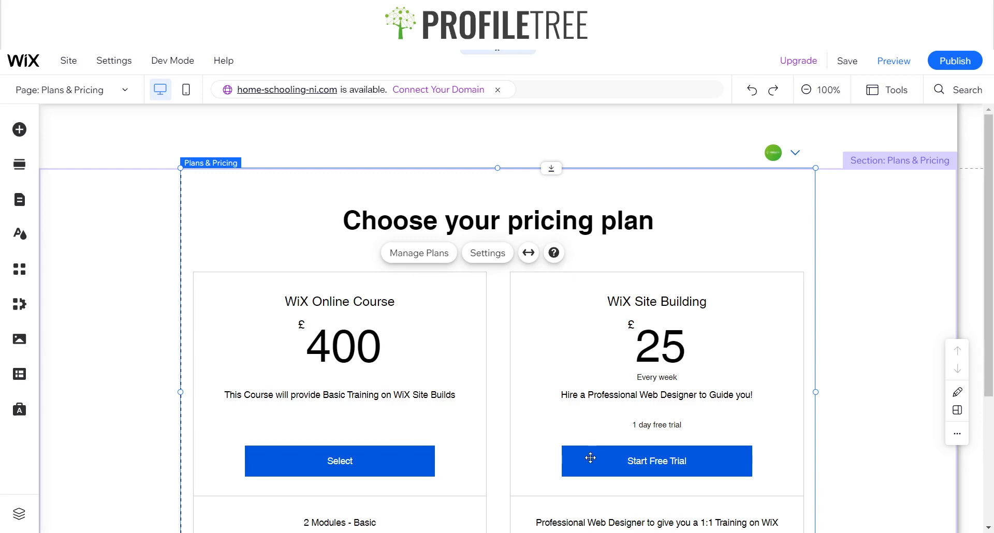
scroll(587, 458, "down", 3)
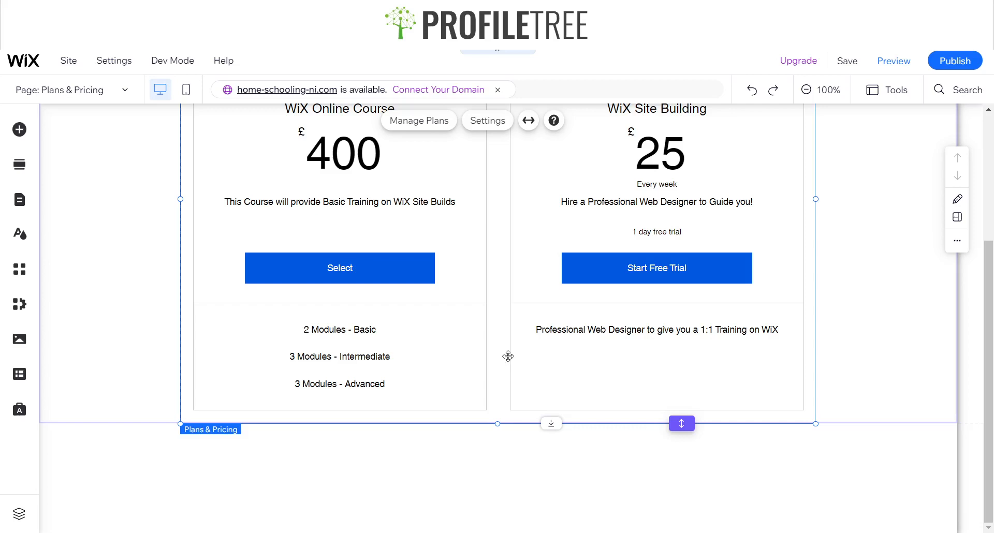
scroll(508, 356, "up", 2)
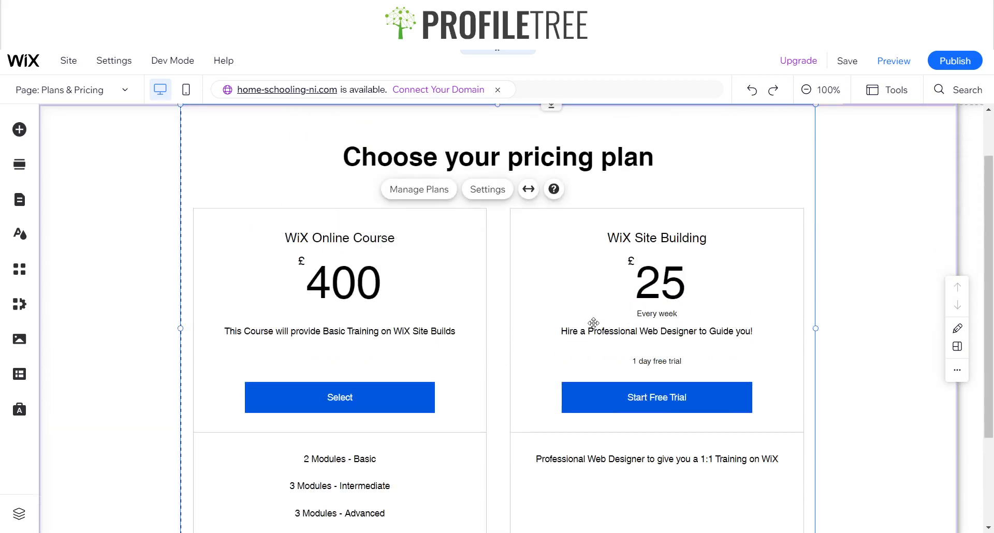
scroll(608, 338, "down", 2)
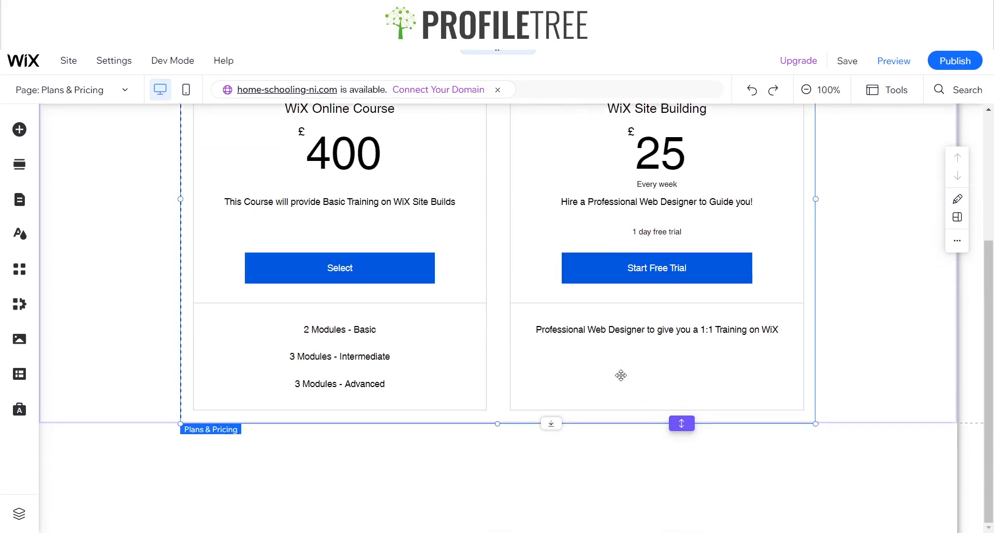
mouse_move(577, 405)
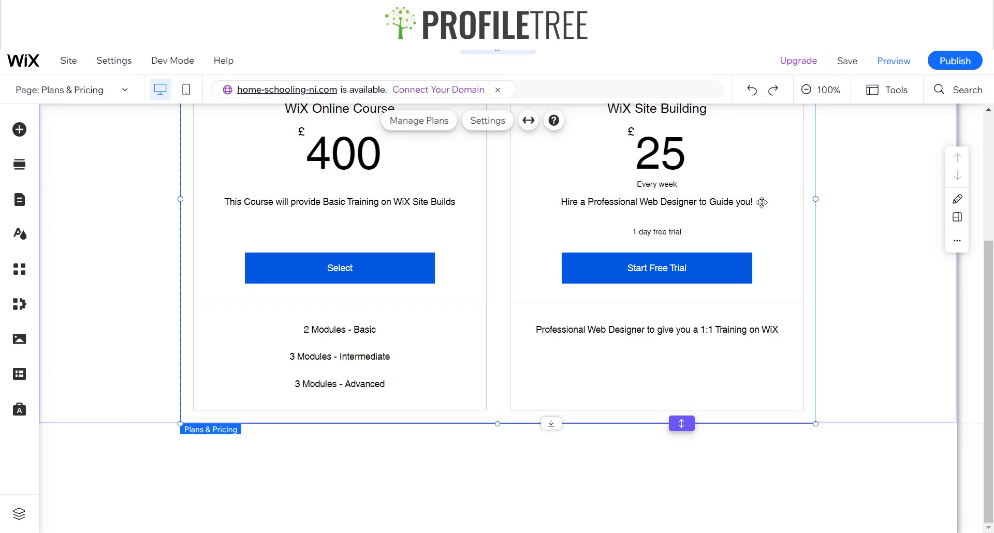
scroll(688, 249, "up", 3)
scroll(679, 255, "down", 3)
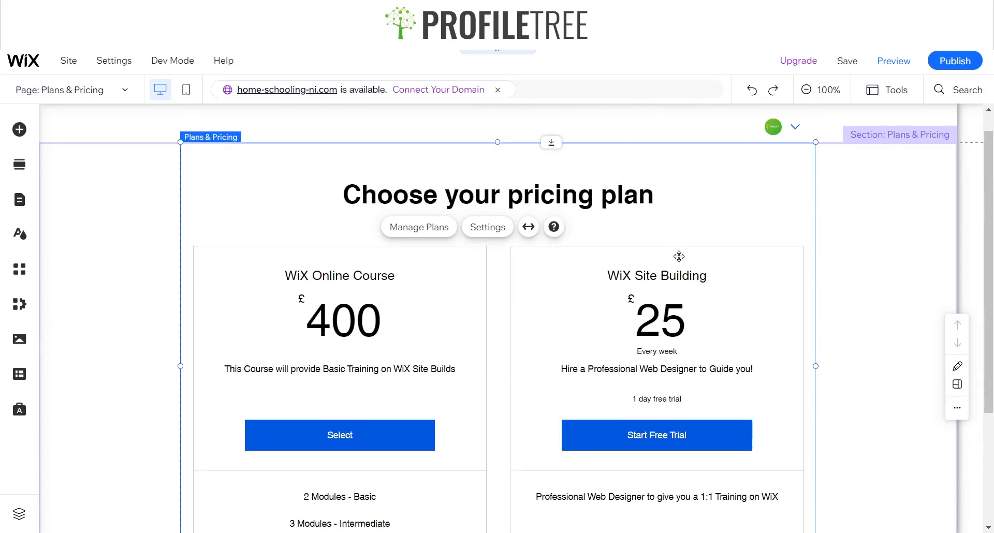
scroll(344, 314, "up", 3)
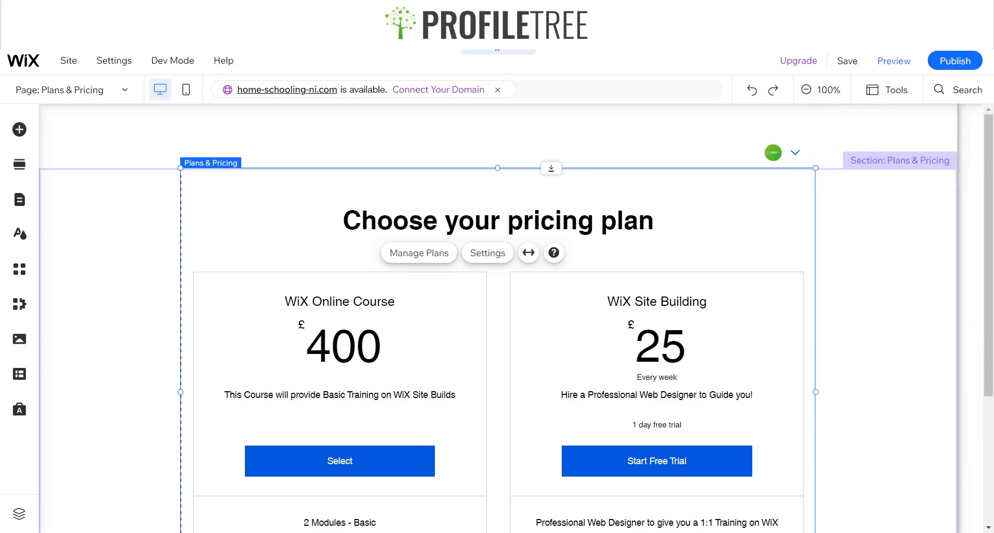
Step: Preview the Plans & Pricing page, and open the live site from the publishing options
left_click(890, 67)
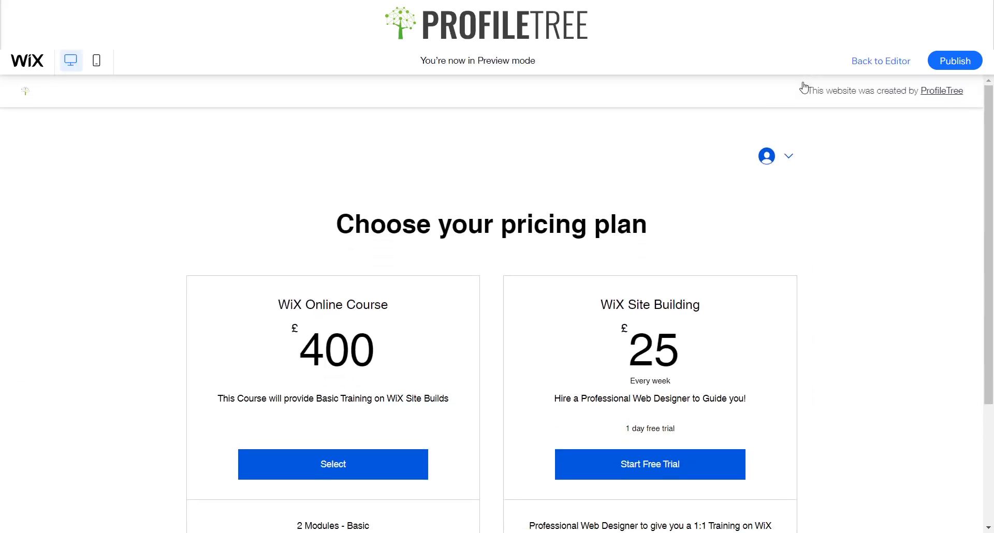
scroll(394, 274, "down", 1)
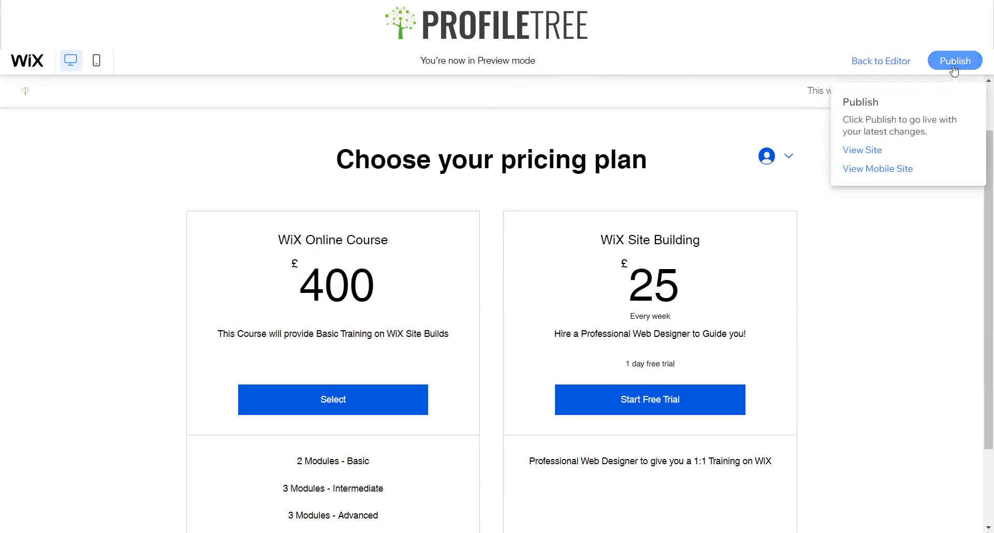
left_click(874, 151)
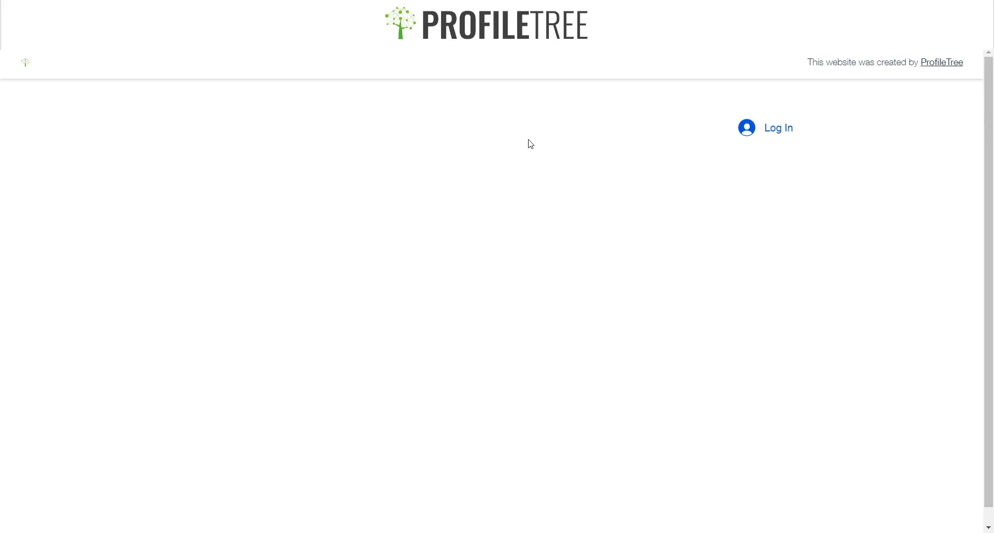
Step: Start a site member sign-up by email and fill in the member's email address
left_click(757, 134)
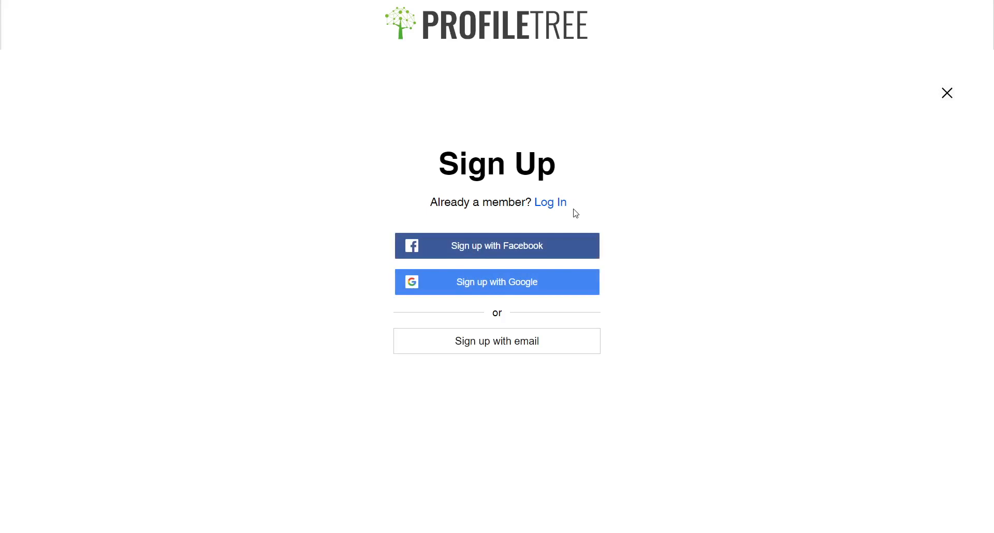
left_click(523, 341)
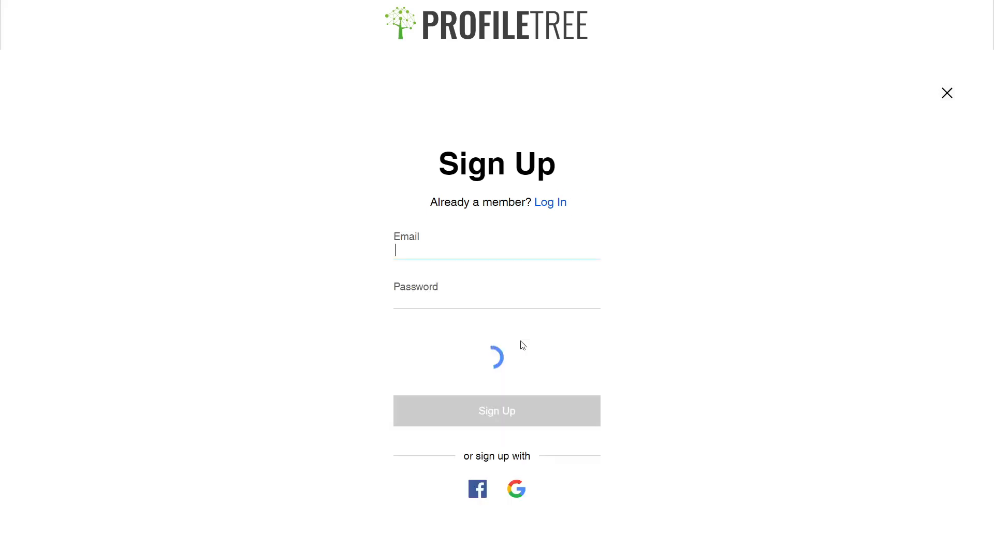
type("t")
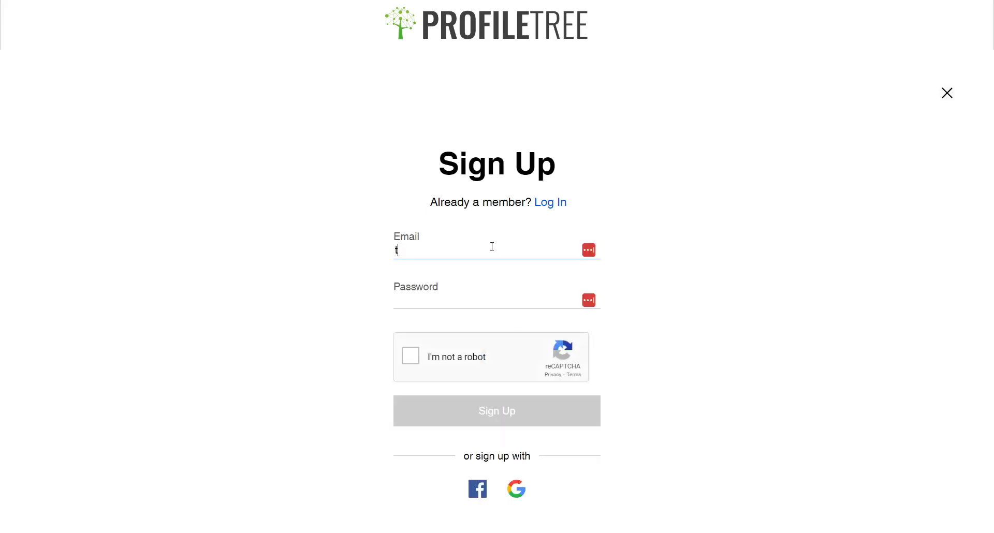
type("est@test.com")
key("Tab")
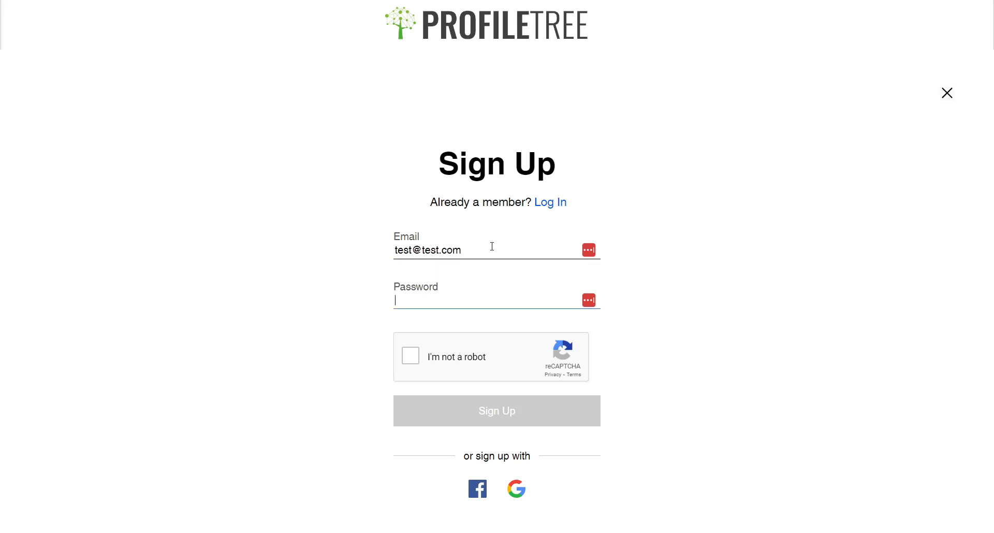
Step: Enter the account password in the sign-up form and complete the "I'm not a robot" check
type("•••")
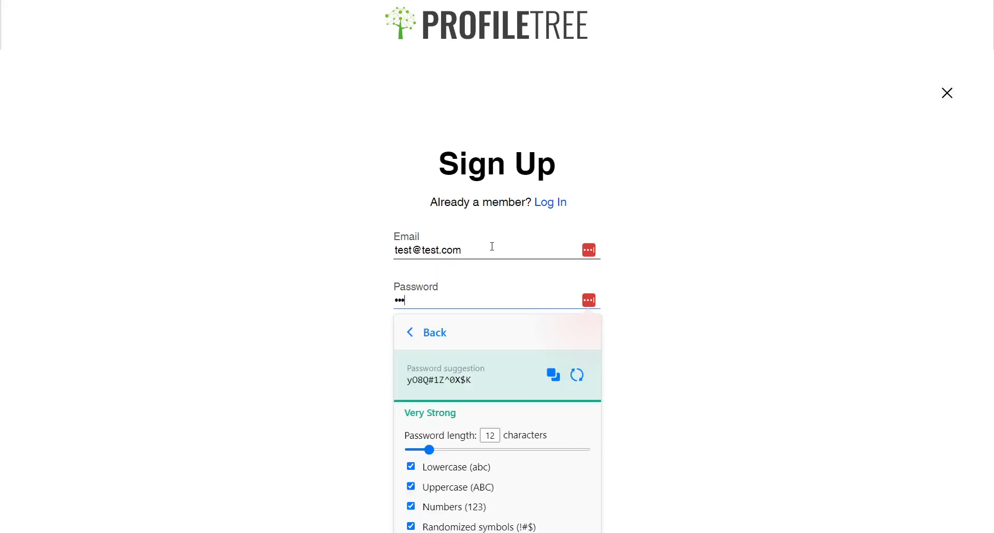
key("BackSpace")
key("BackSpace")
type("••••••••")
left_click(299, 313)
left_click(440, 366)
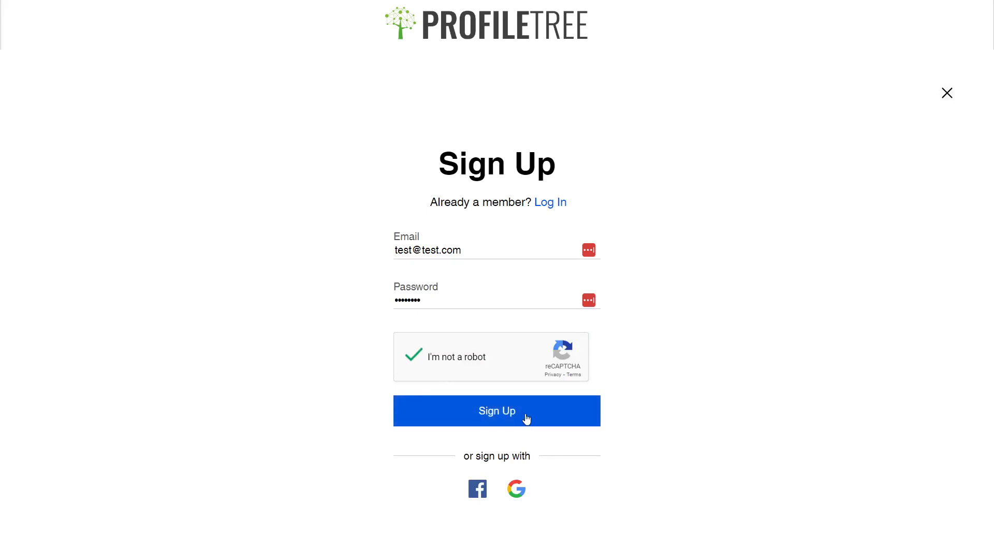
Step: Sign up with a different member email, repeating the "I'm not a robot" check, and dismiss the browser's password prompts
left_click(508, 414)
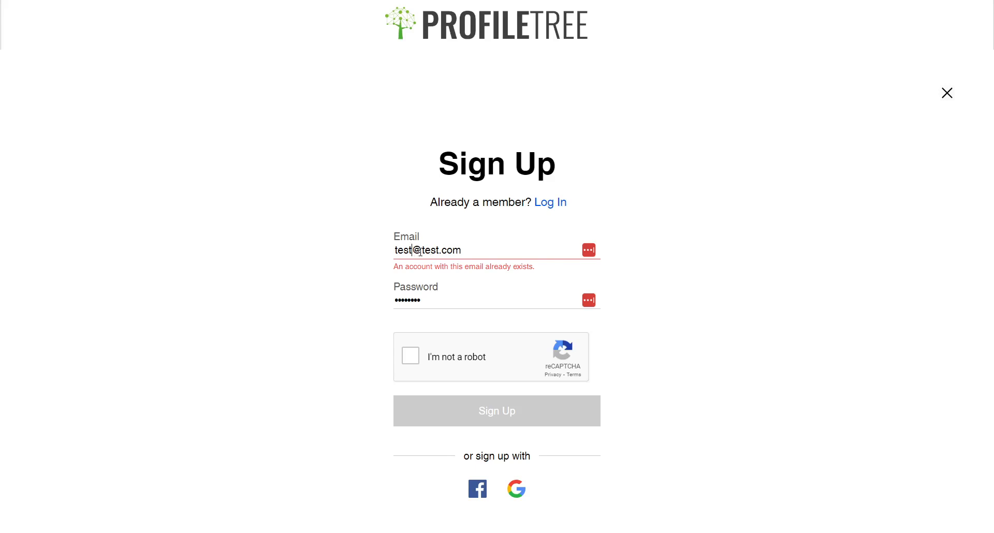
left_click(420, 301)
left_click(412, 251)
type("1")
left_click(444, 374)
left_click(476, 424)
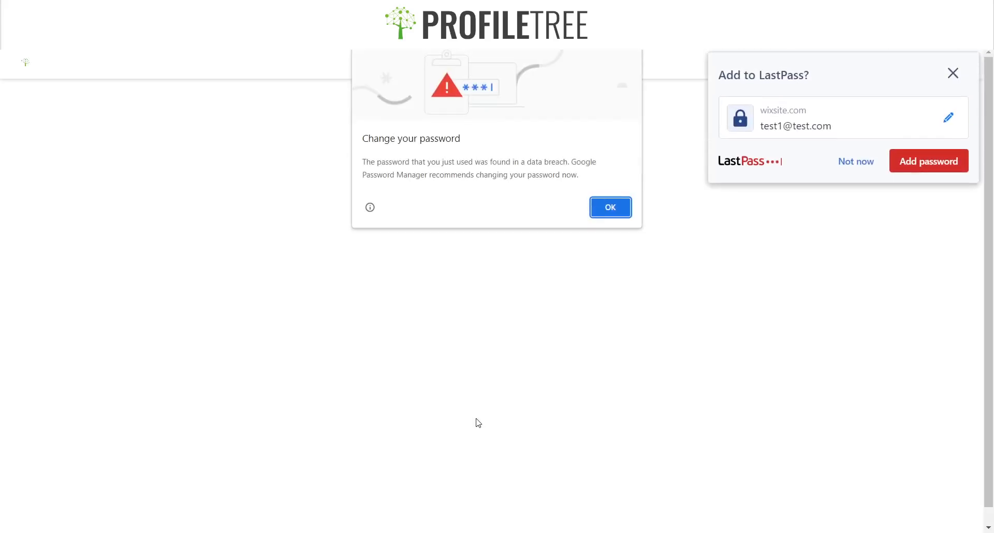
left_click(619, 208)
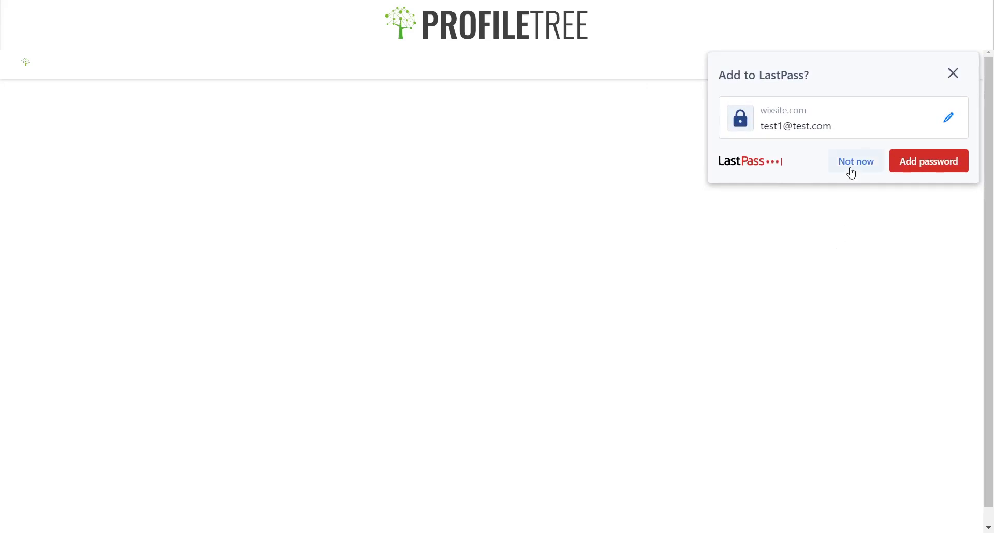
left_click(831, 167)
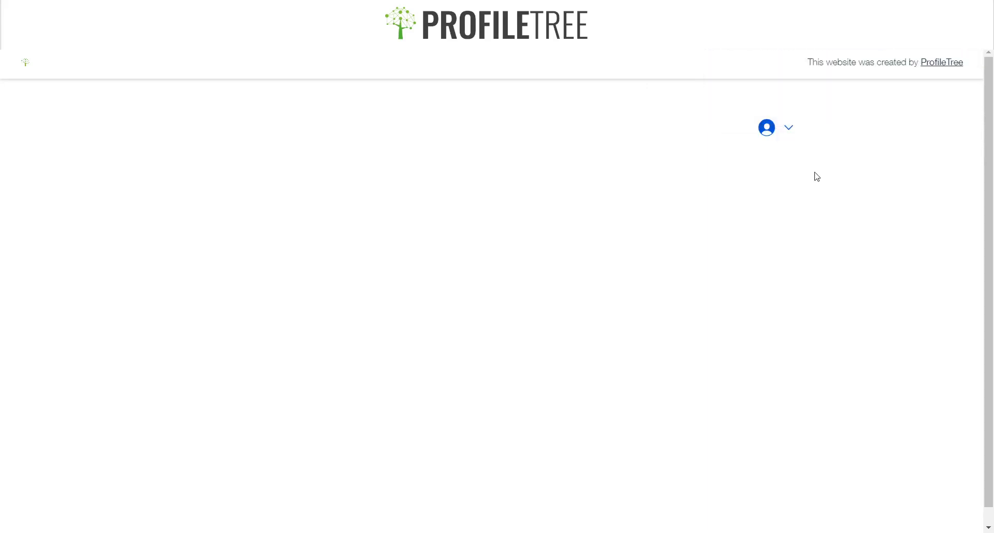
Step: Open the new member's My Subscriptions page on the live site and review its purchased subscriptions section
left_click(778, 132)
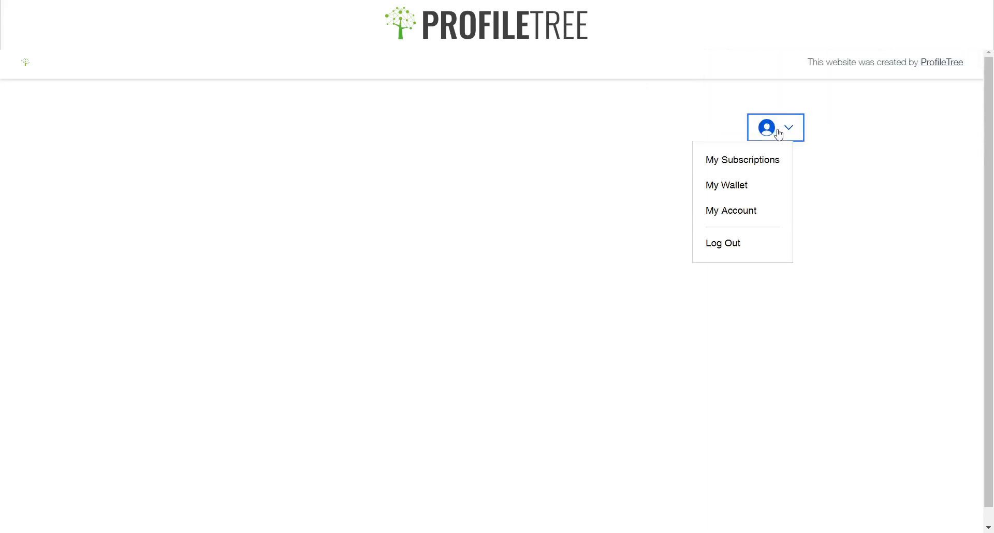
left_click(737, 167)
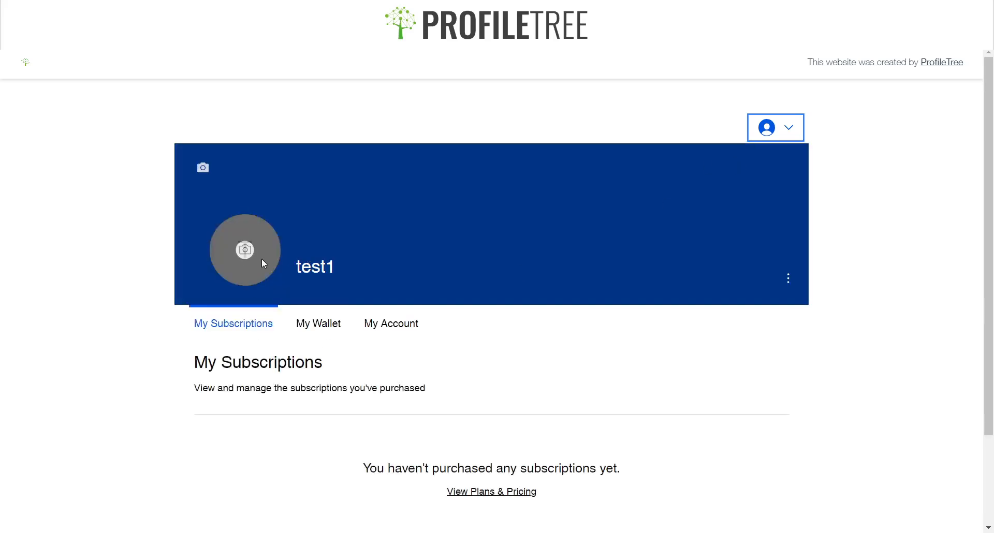
scroll(443, 320, "down", 2)
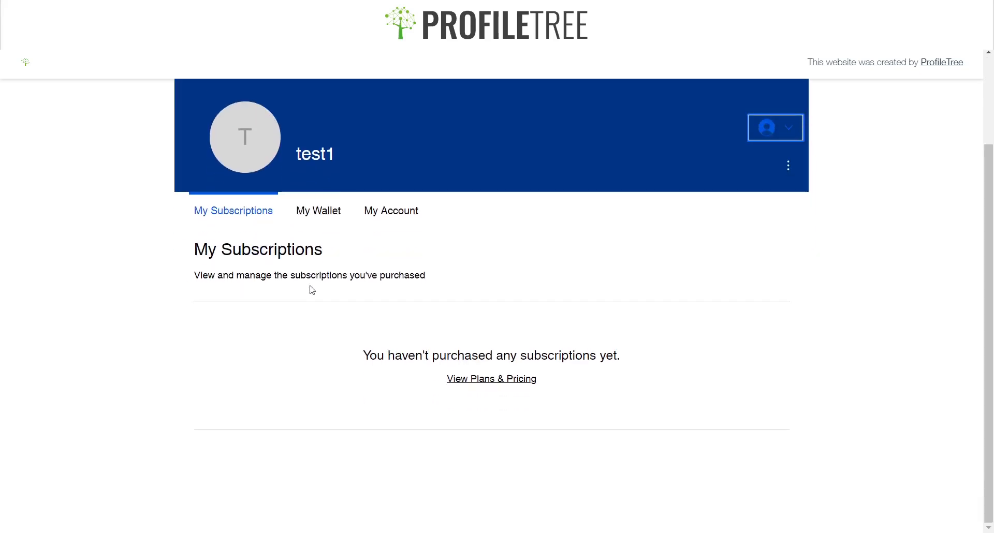
left_click_drag(178, 245, 334, 257)
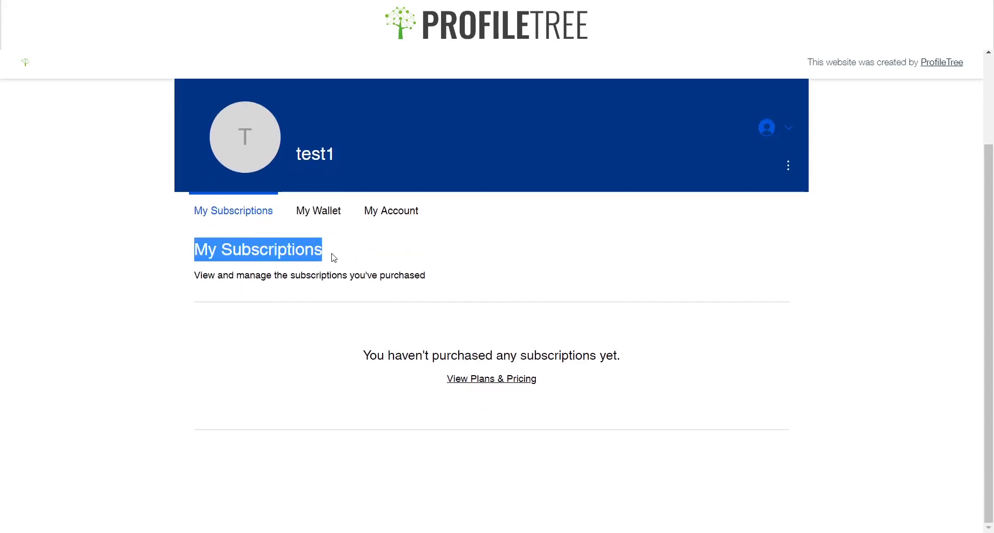
left_click(335, 259)
Step: Go to the live Plans & Pricing page from My Subscriptions and select the WiX Online Course plan
left_click(475, 381)
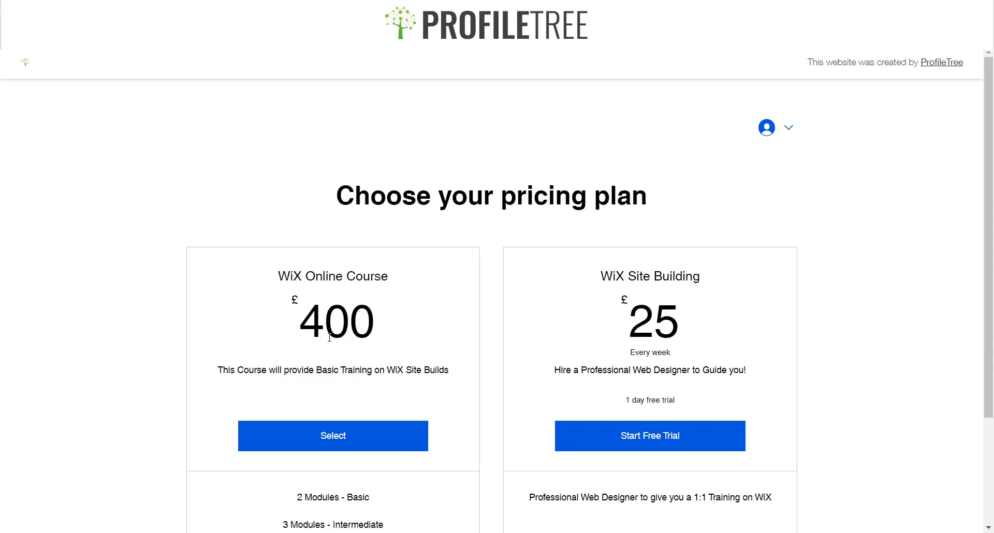
left_click(322, 441)
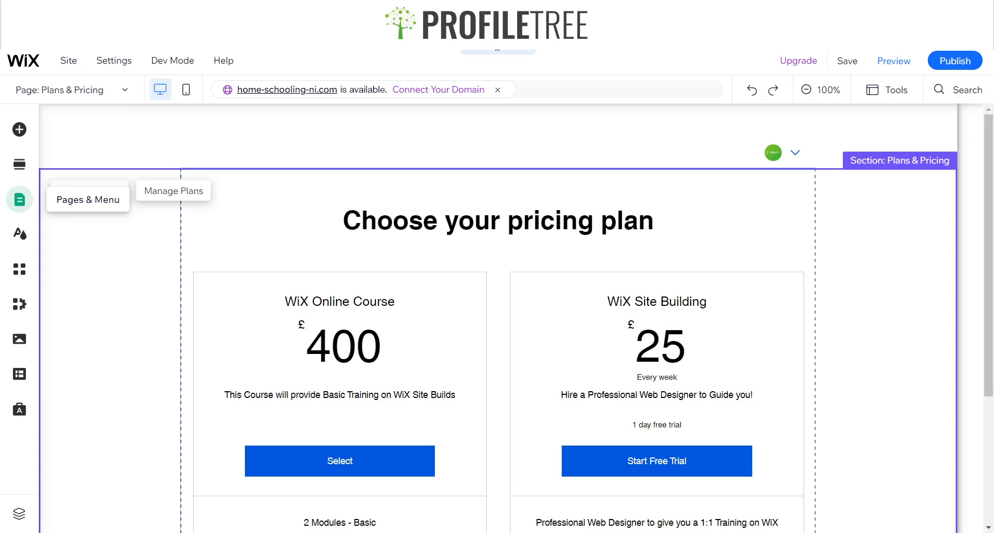
Step: Look through the site's Signup & Login forms and Member Pages, and open the My Subscriptions page in the editor
left_click(19, 206)
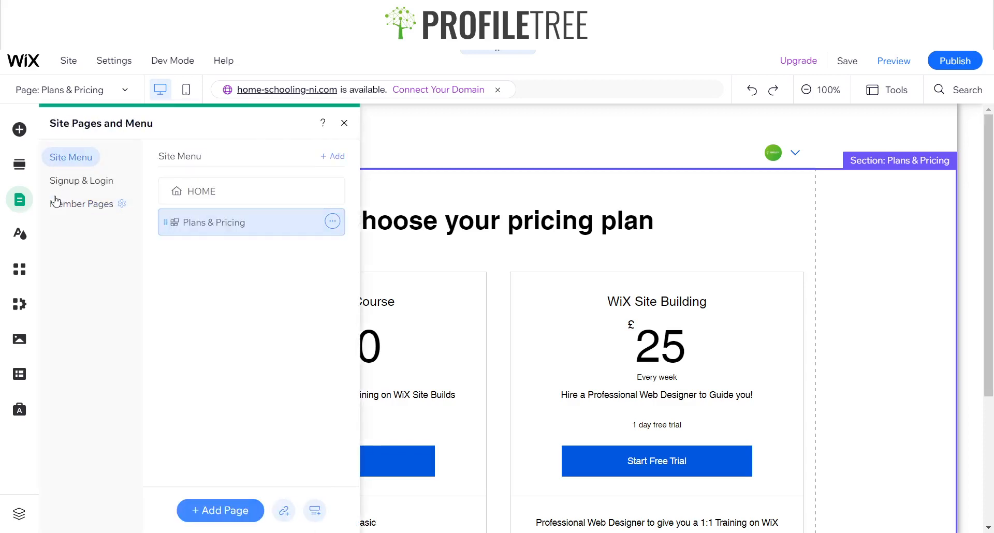
left_click(91, 186)
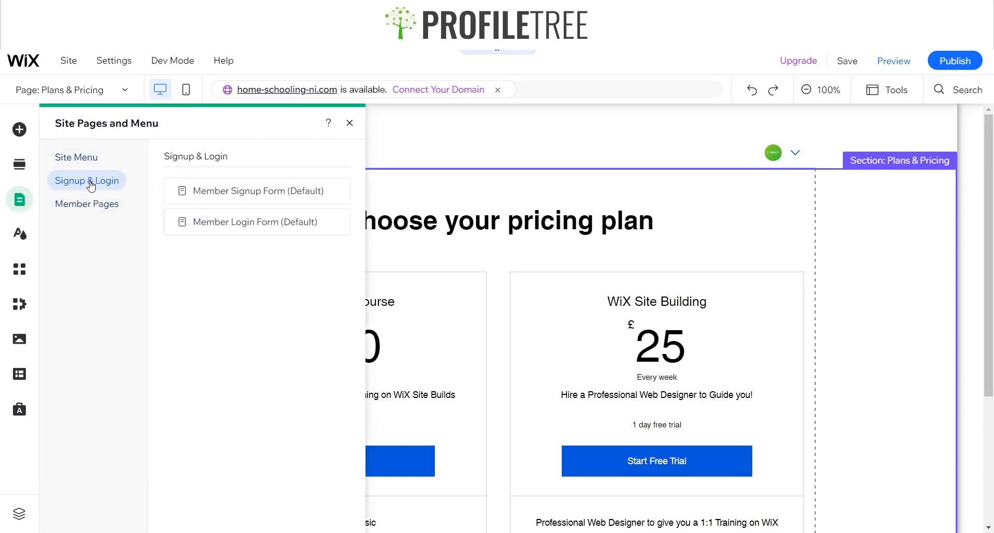
left_click(89, 205)
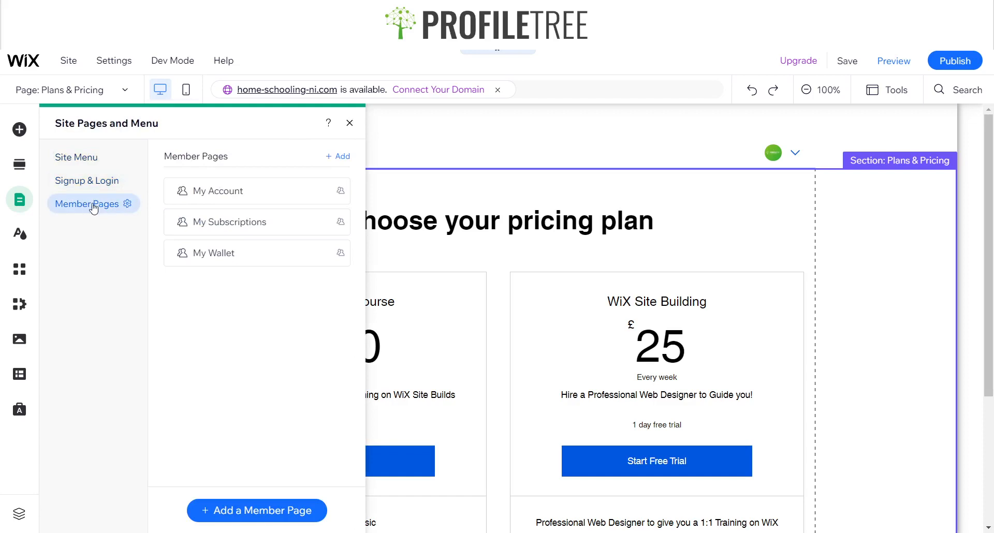
left_click(232, 200)
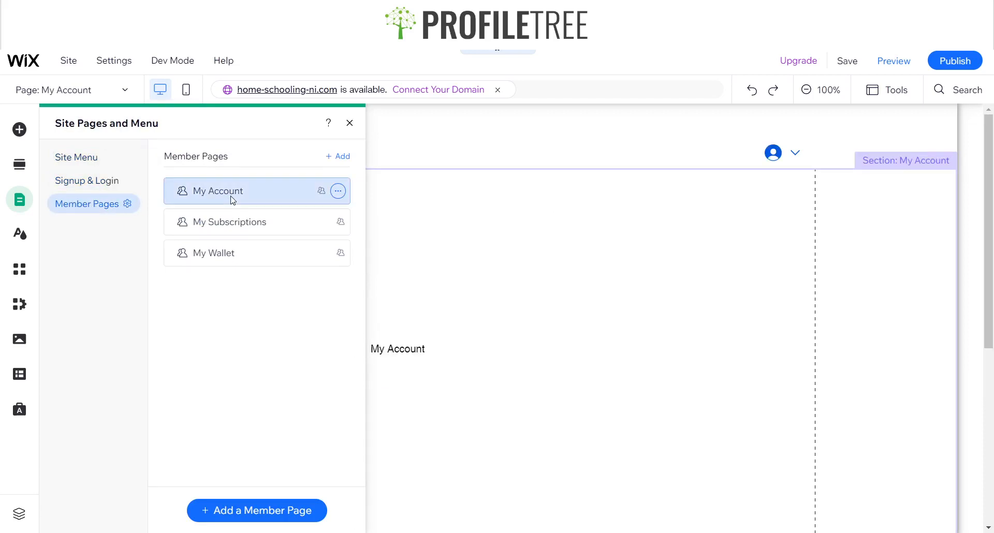
left_click(226, 229)
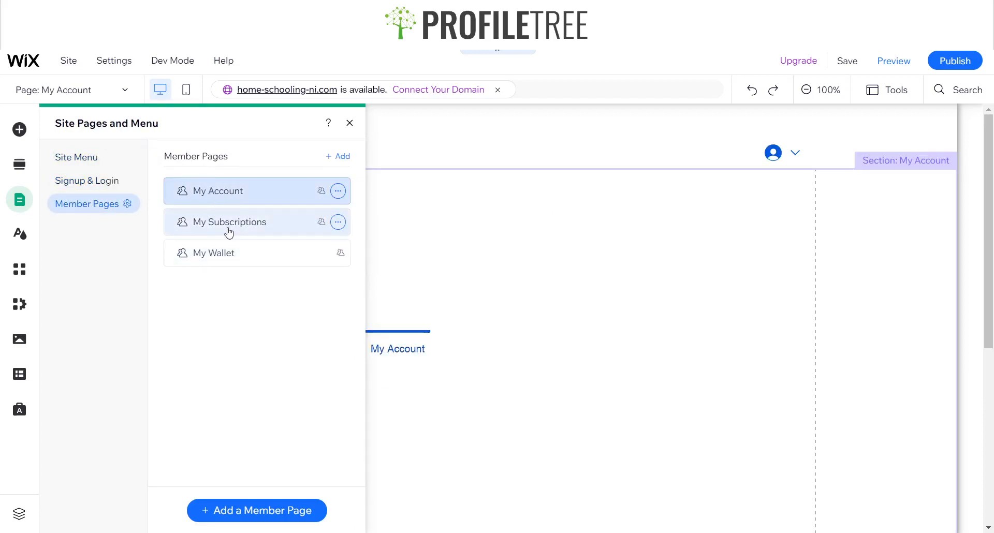
left_click(200, 217)
left_click(349, 123)
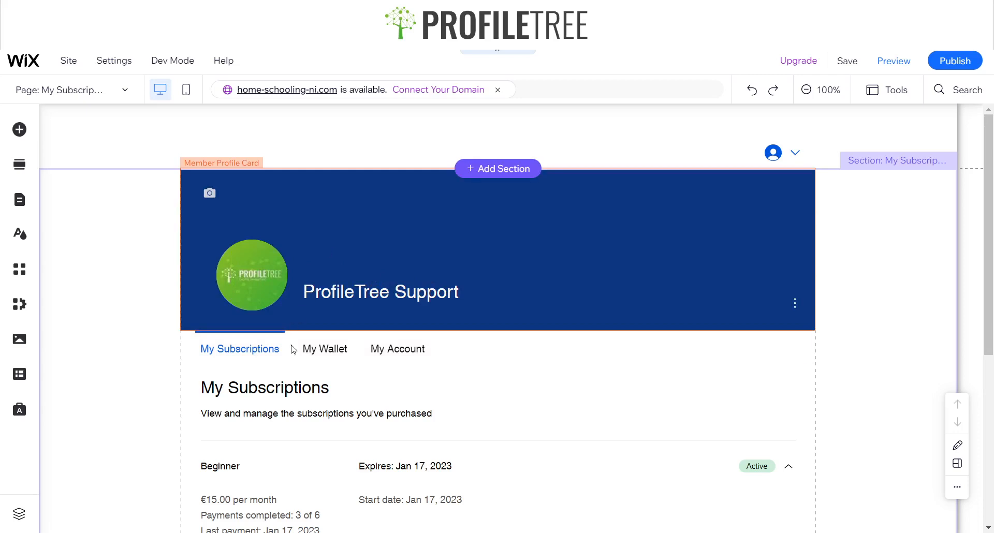
Step: Review the sample Beginner, Pro and VIP subscriptions shown on the My Subscriptions page
scroll(260, 350, "down", 1)
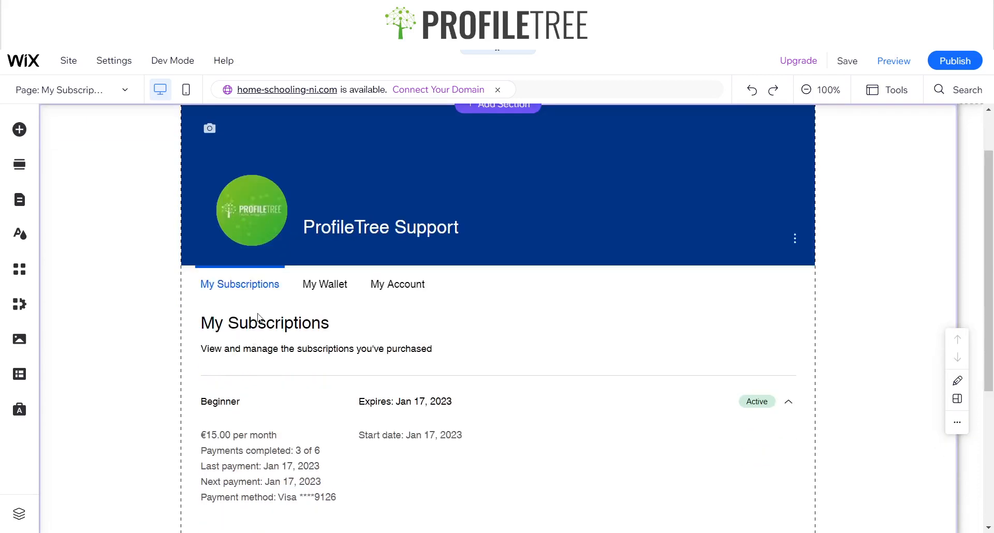
scroll(337, 286, "down", 2)
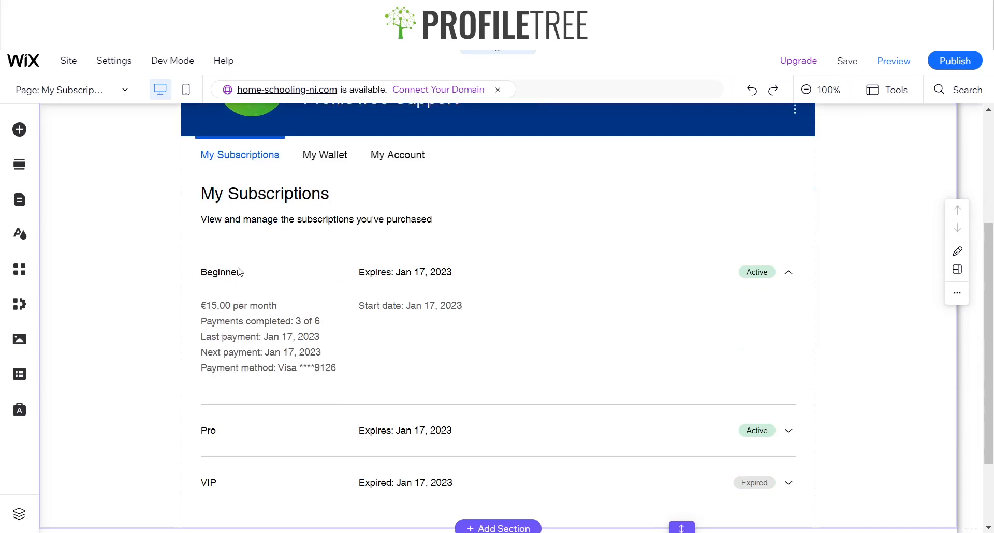
scroll(239, 272, "down", 1)
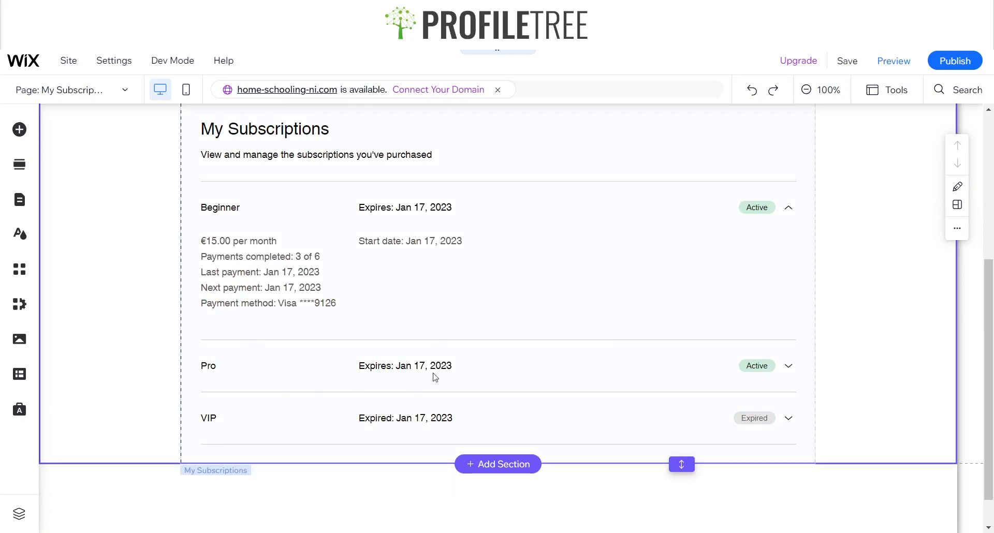
scroll(436, 363, "up", 4)
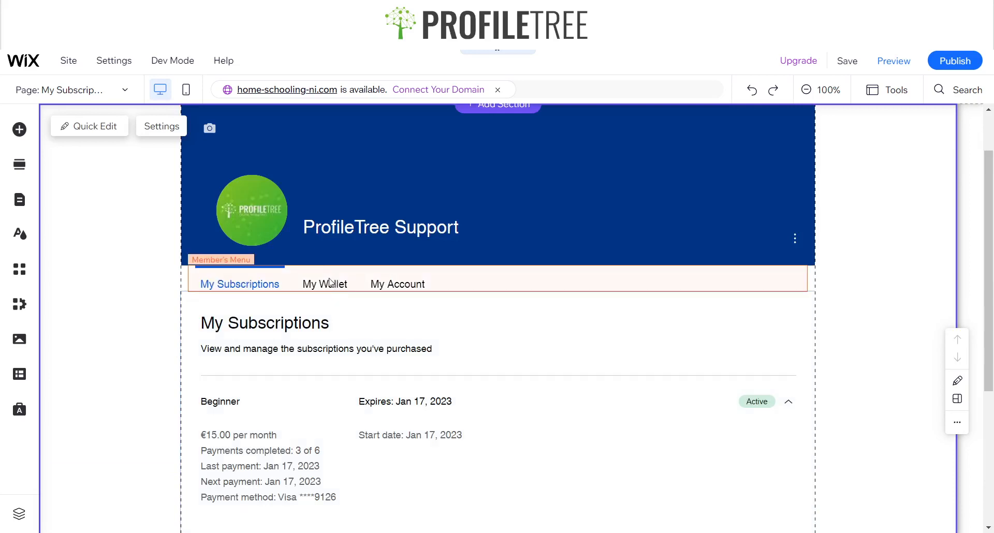
Step: Open the settings of the My Subscriptions element and examine its Main and Design options
left_click(301, 364)
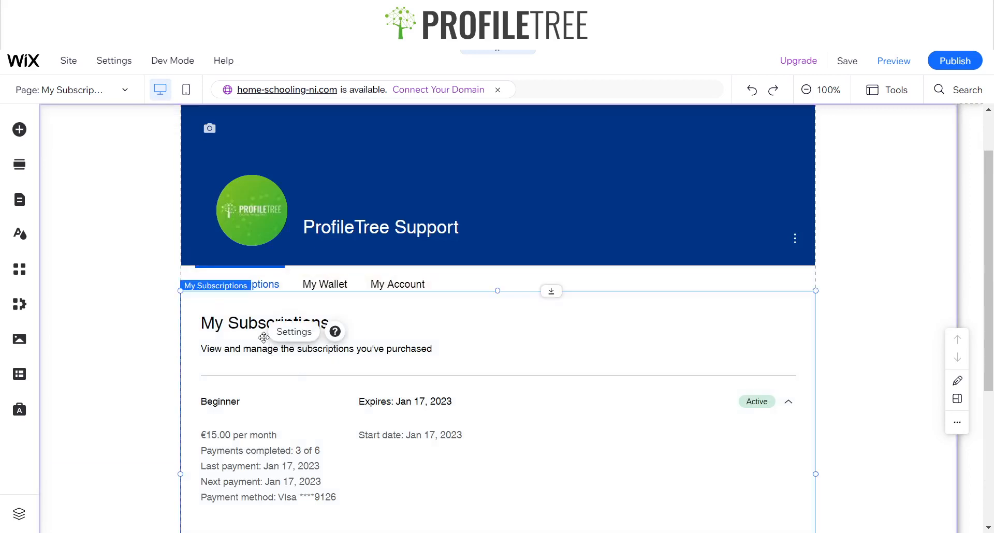
left_click(294, 331)
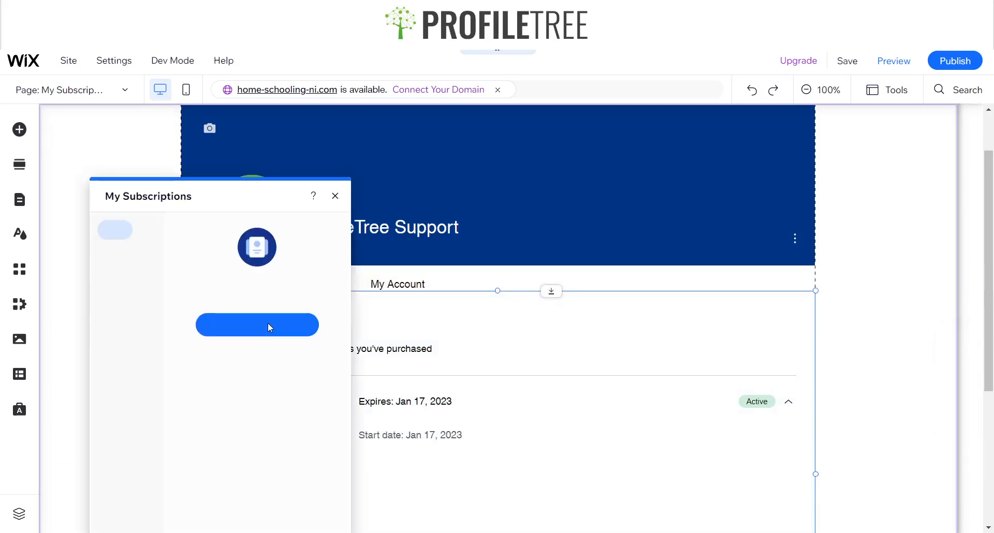
left_click_drag(197, 189, 223, 140)
left_click(259, 276)
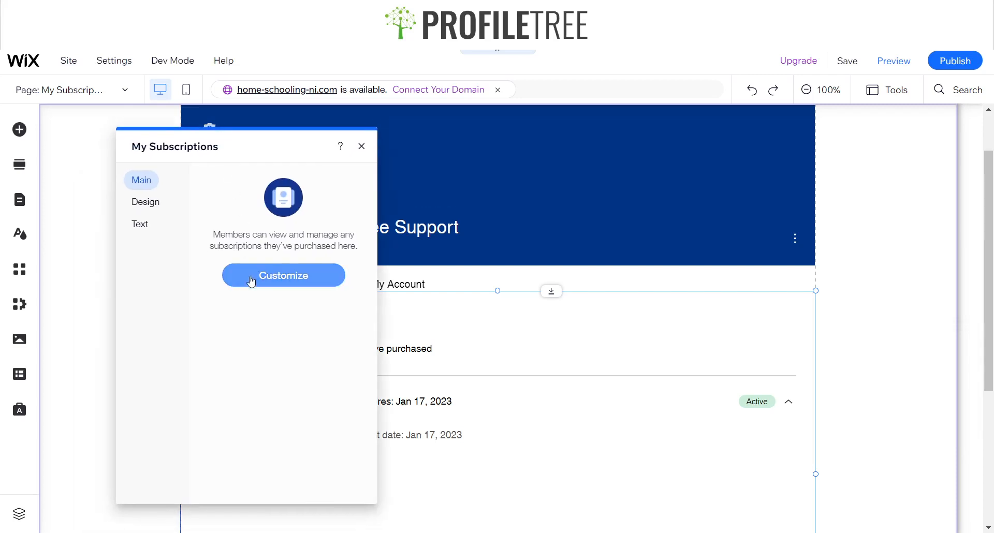
left_click(147, 178)
left_click(148, 204)
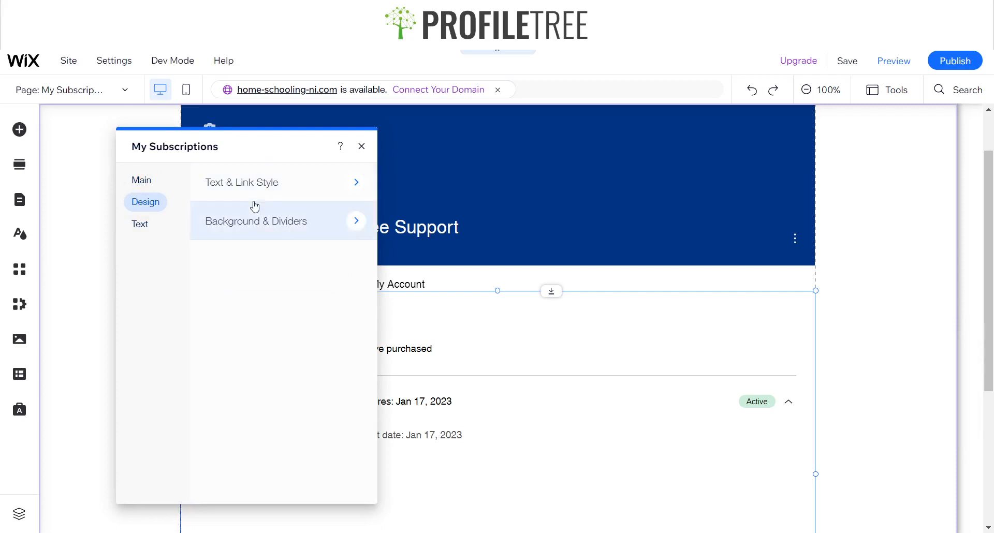
Step: Examine the element's text settings for members with and without subscriptions, and close the settings
left_click(146, 233)
scroll(322, 306, "down", 1)
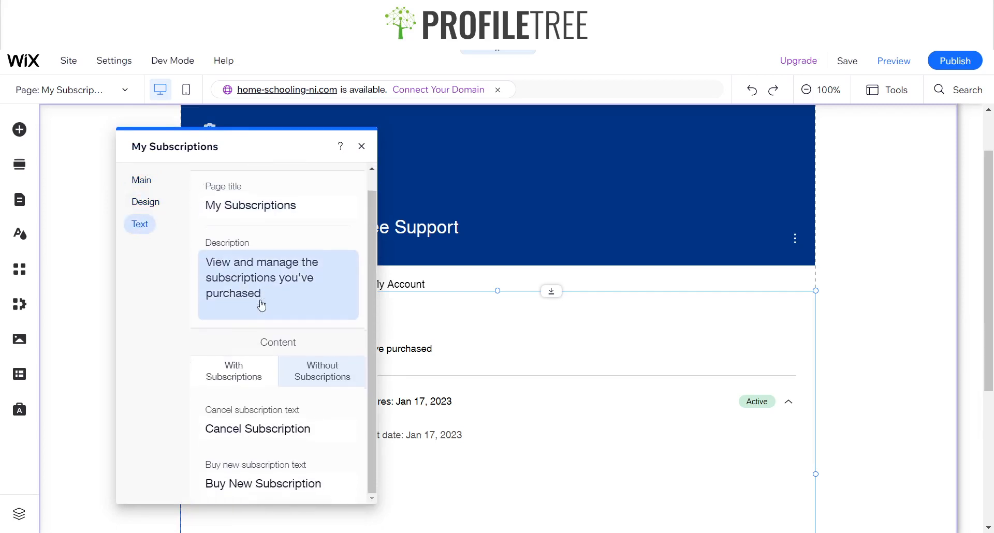
left_click(324, 382)
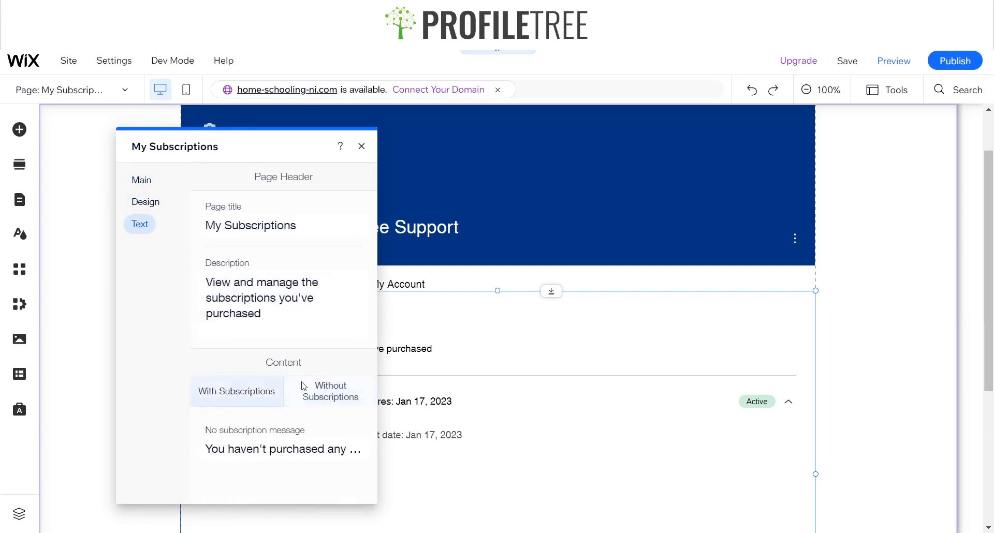
left_click(243, 402)
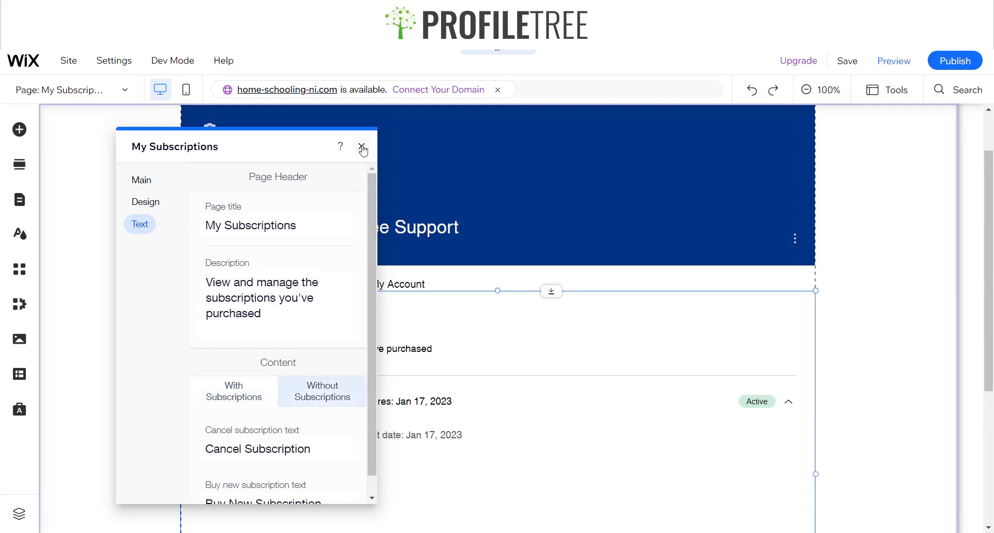
left_click(310, 403)
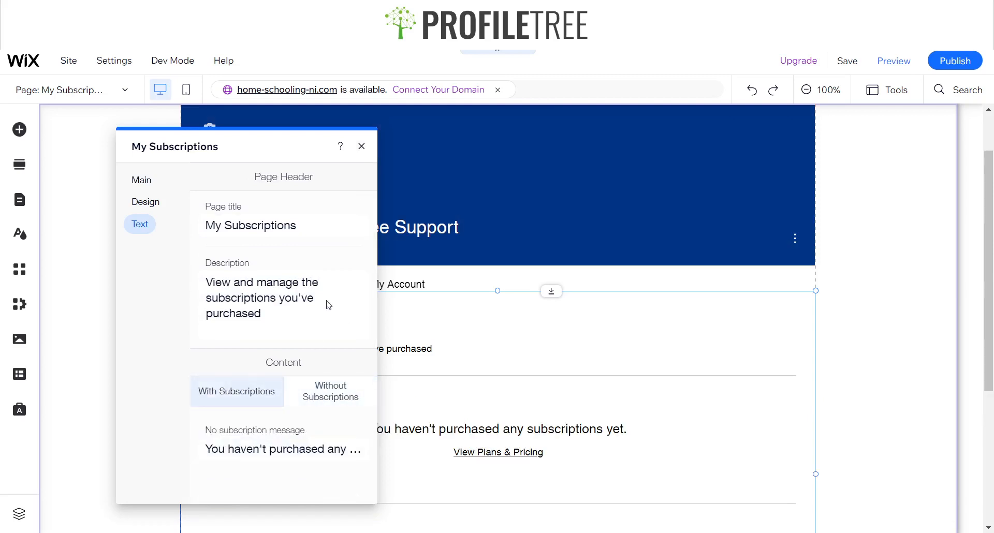
left_click(362, 146)
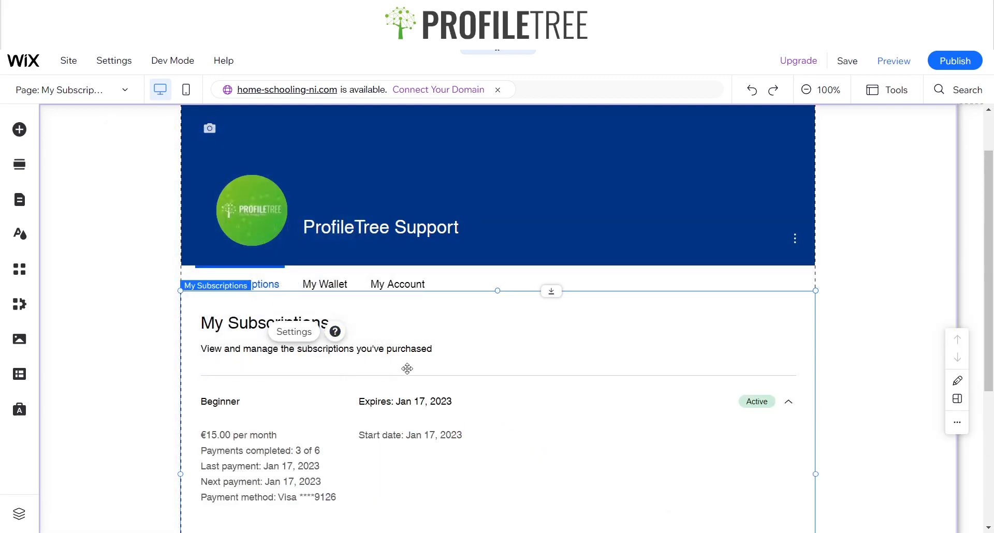
Step: Recheck the My Subscriptions text for both content states on the page, and preview the page
left_click(294, 332)
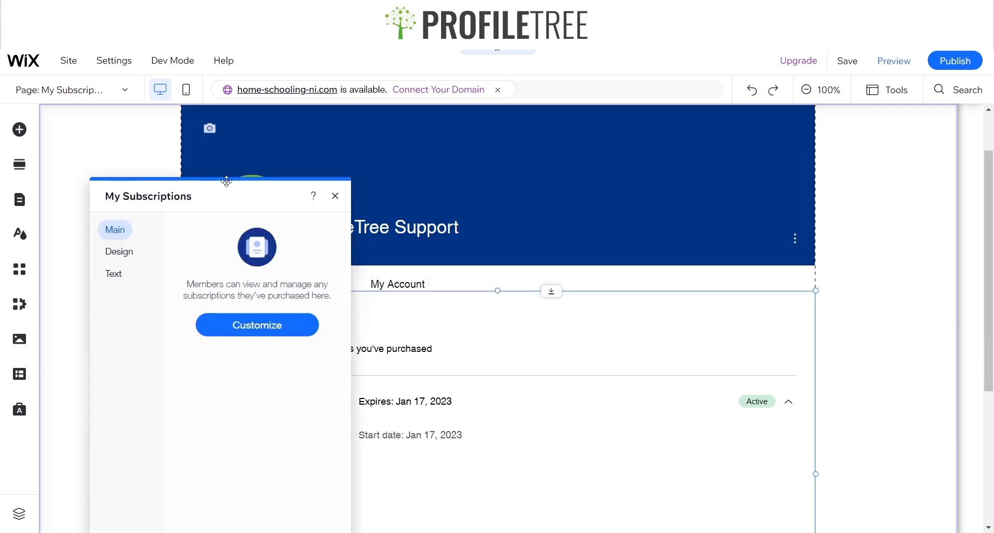
left_click(125, 221)
left_click(306, 385)
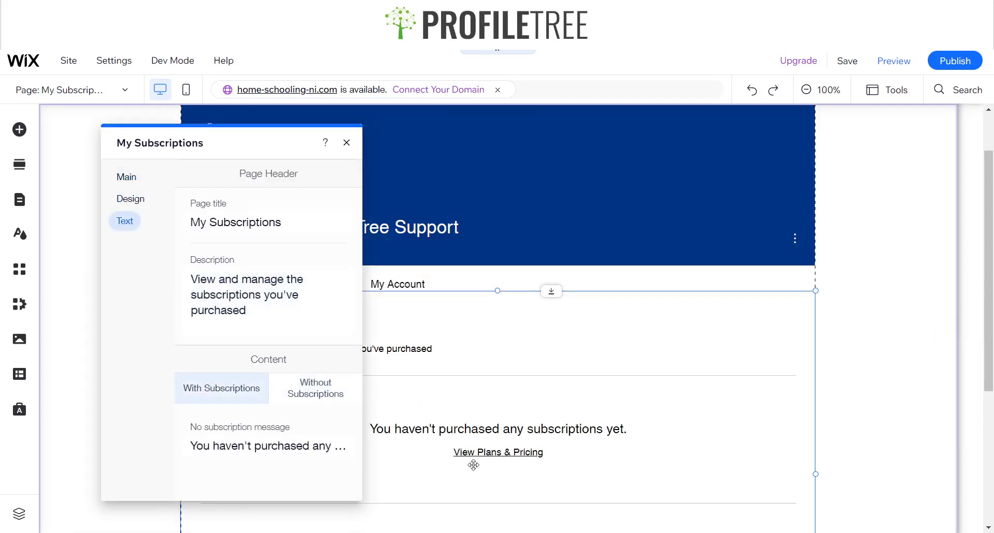
left_click_drag(242, 135, 186, 130)
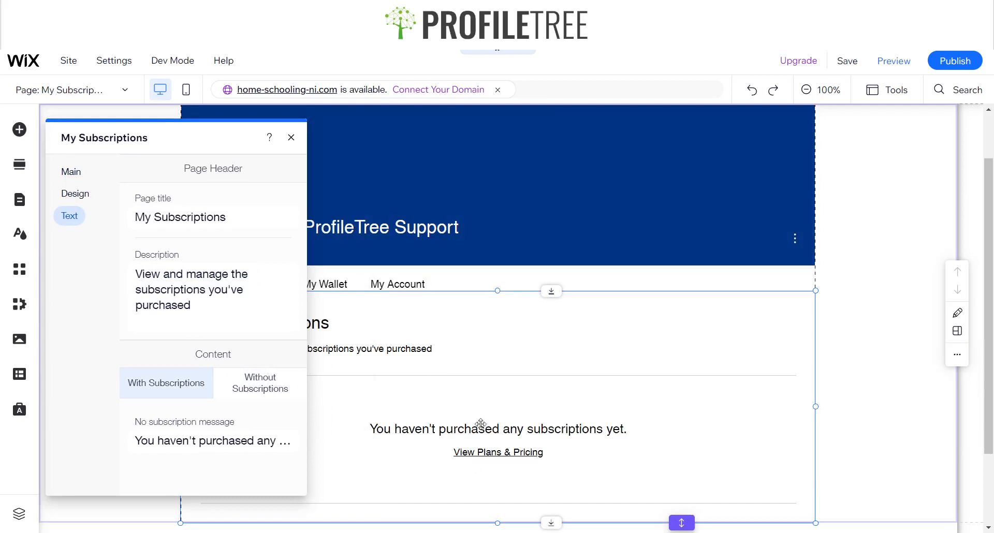
left_click(190, 384)
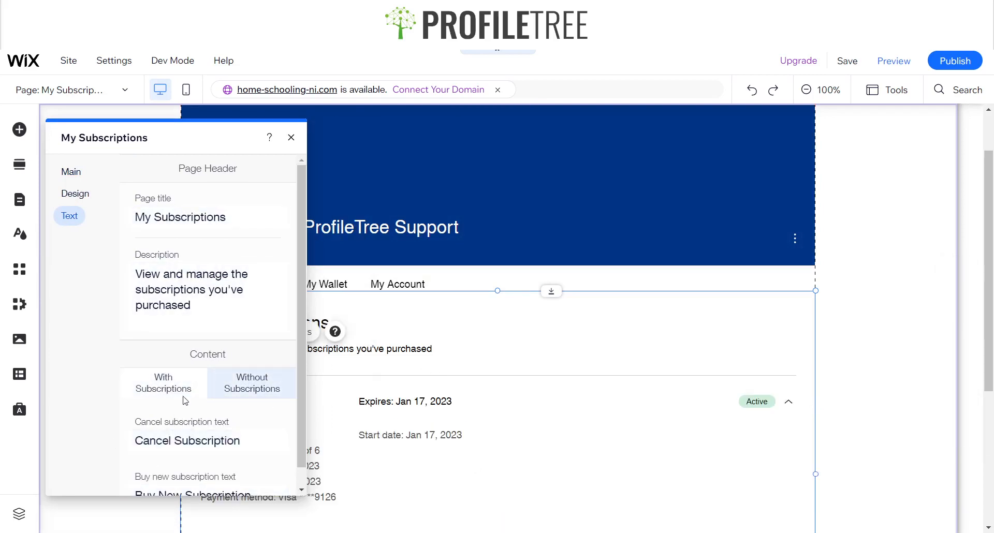
left_click(291, 137)
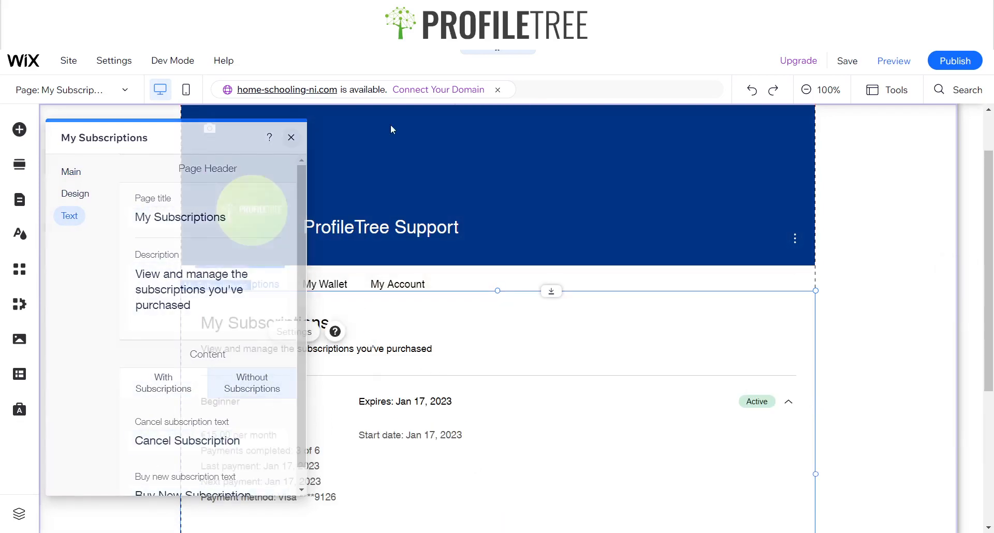
left_click(894, 62)
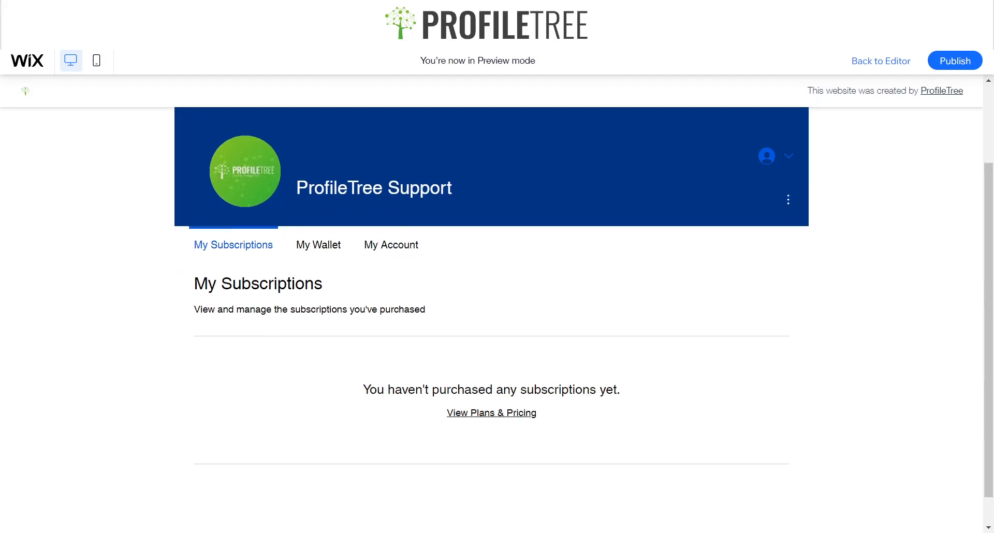
Step: Review the My Subscriptions page in the preview, and open the My Wallet member page
scroll(432, 388, "down", 3)
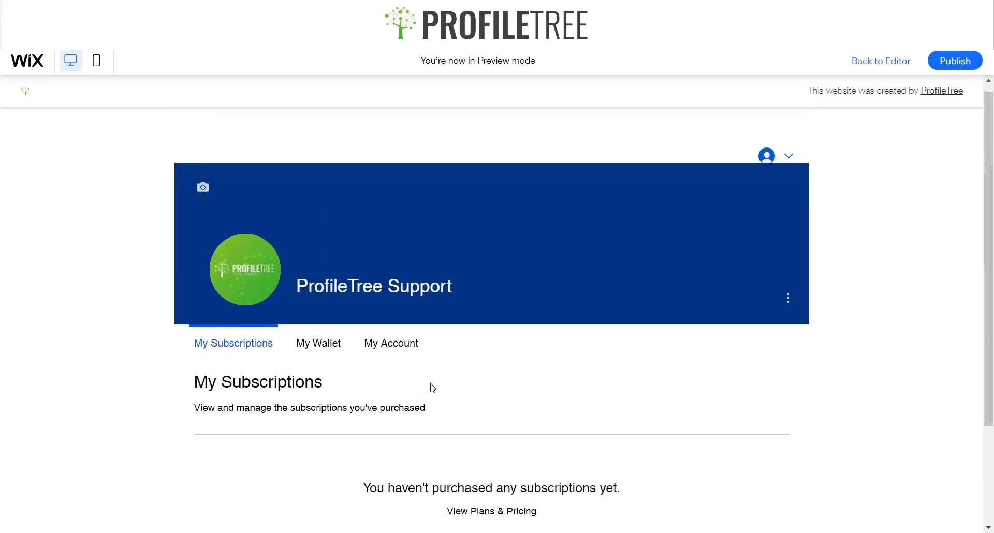
left_click(318, 223)
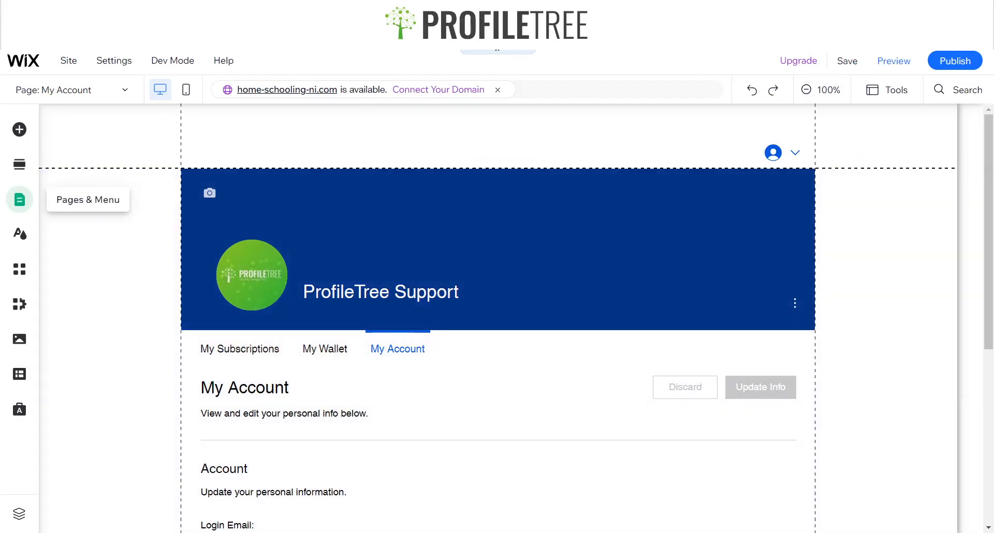
Step: Delete the My Wallet page from the site's member pages
left_click(19, 199)
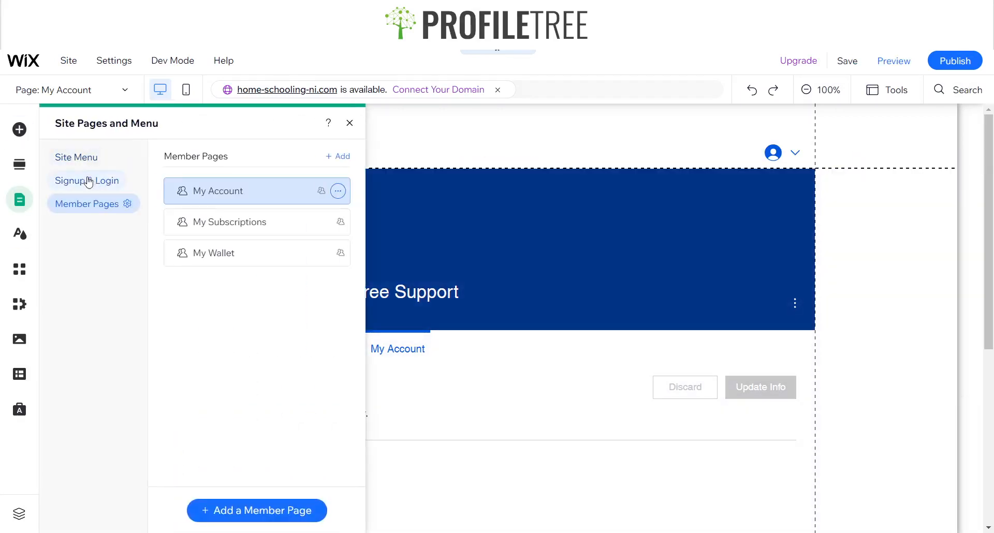
left_click(338, 253)
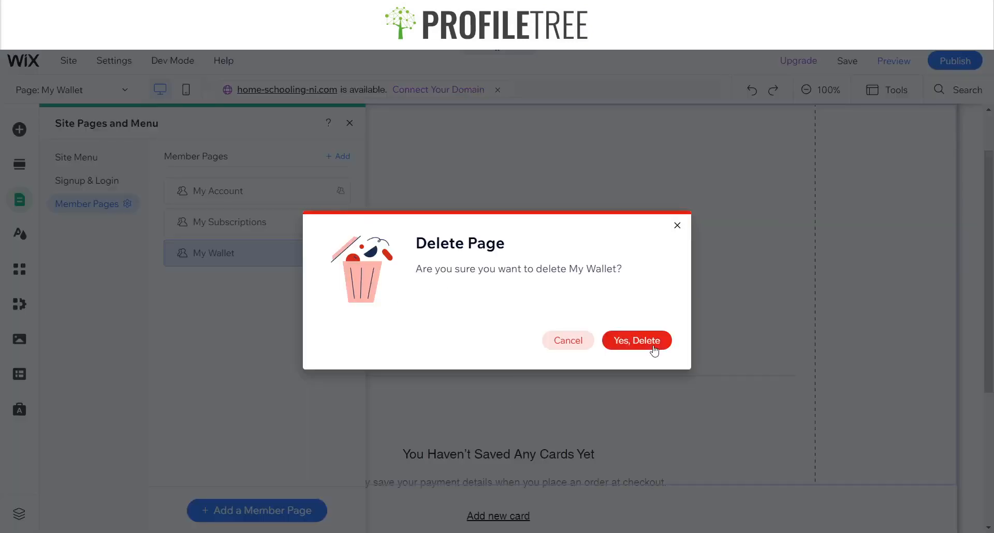
left_click(654, 347)
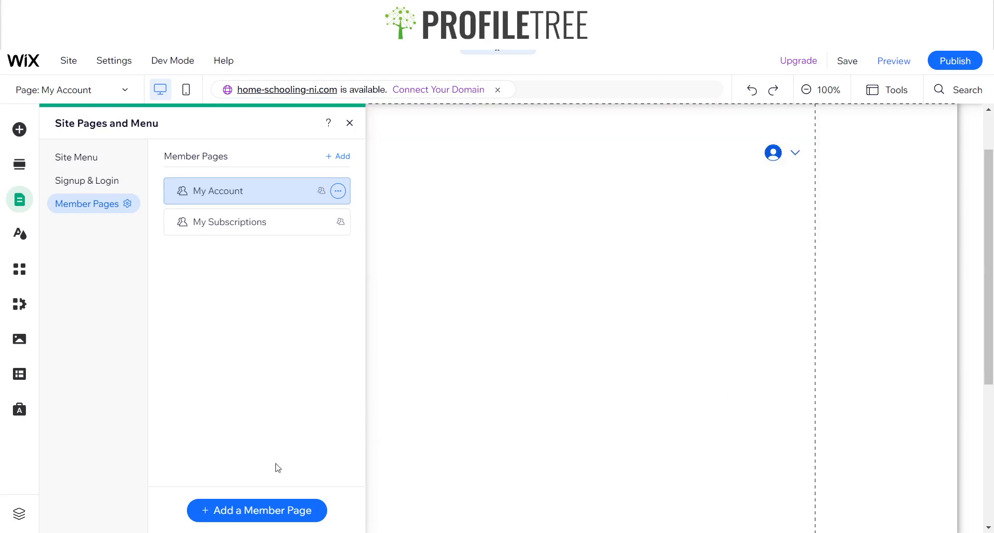
Step: Add a custom Private Page to the site's member pages
left_click(245, 511)
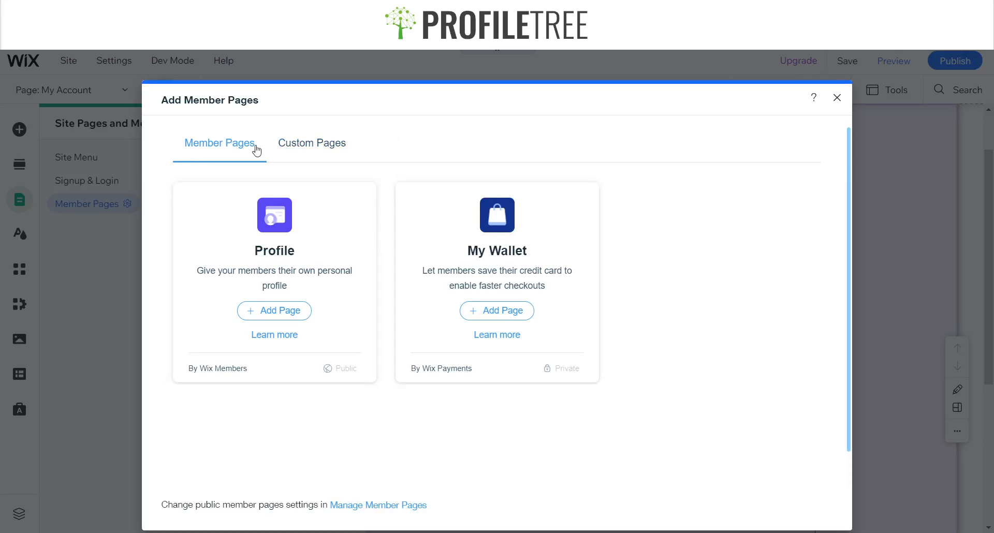
left_click(293, 151)
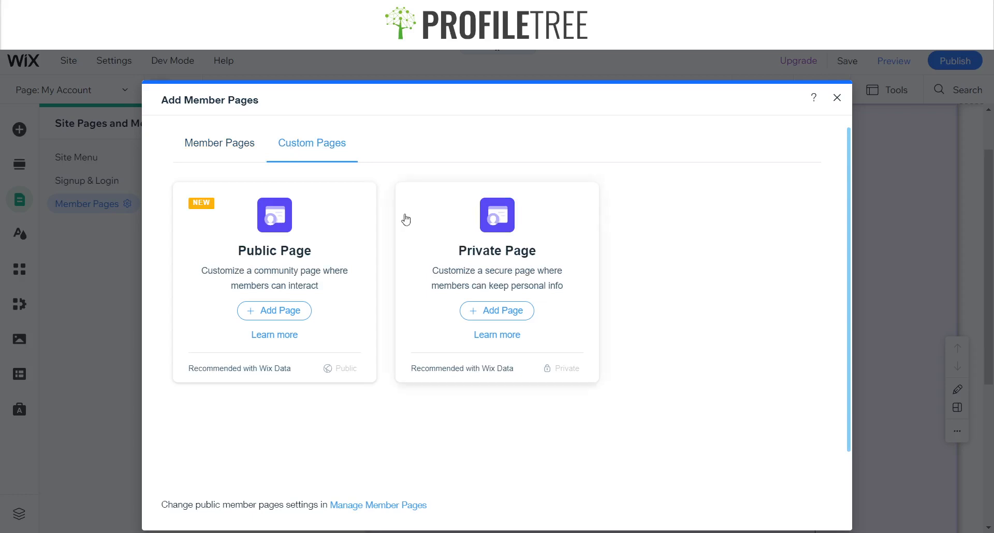
left_click(517, 314)
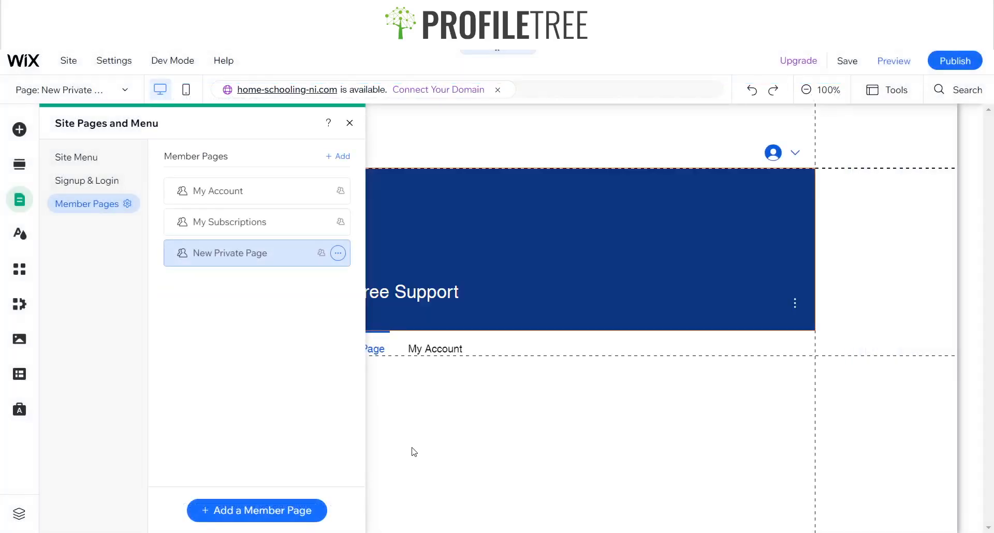
Step: Rename the new private member page as "Online Course's" in its page settings
left_click(338, 253)
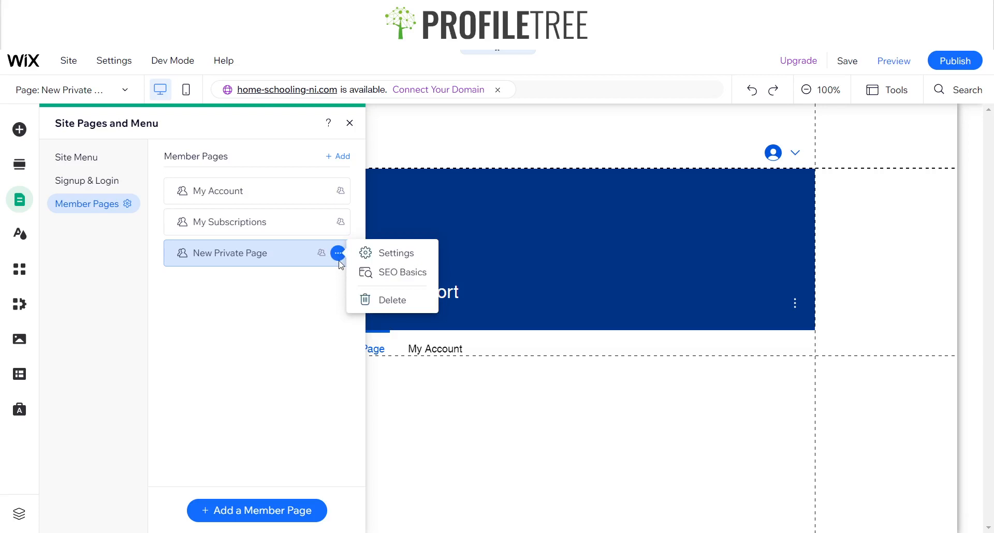
left_click(386, 253)
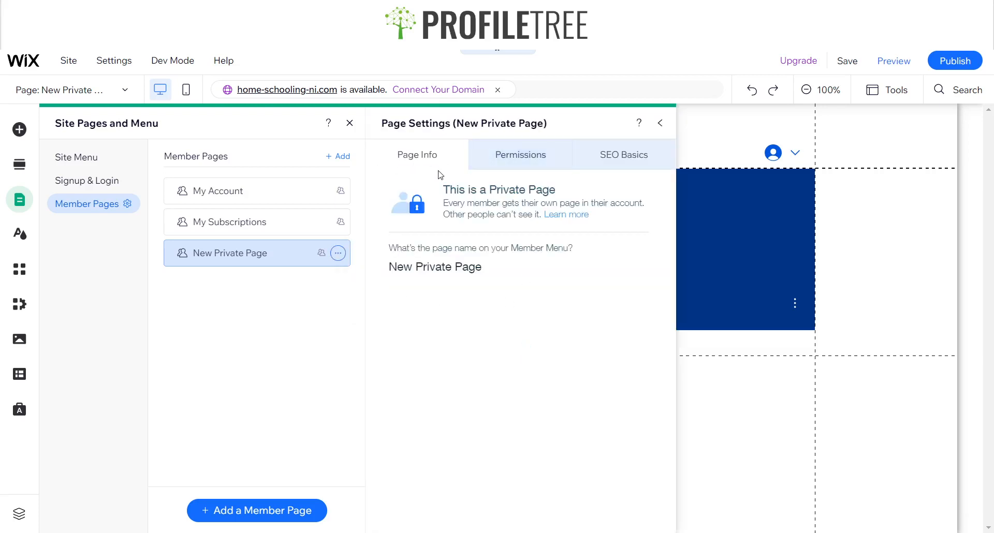
left_click(414, 275)
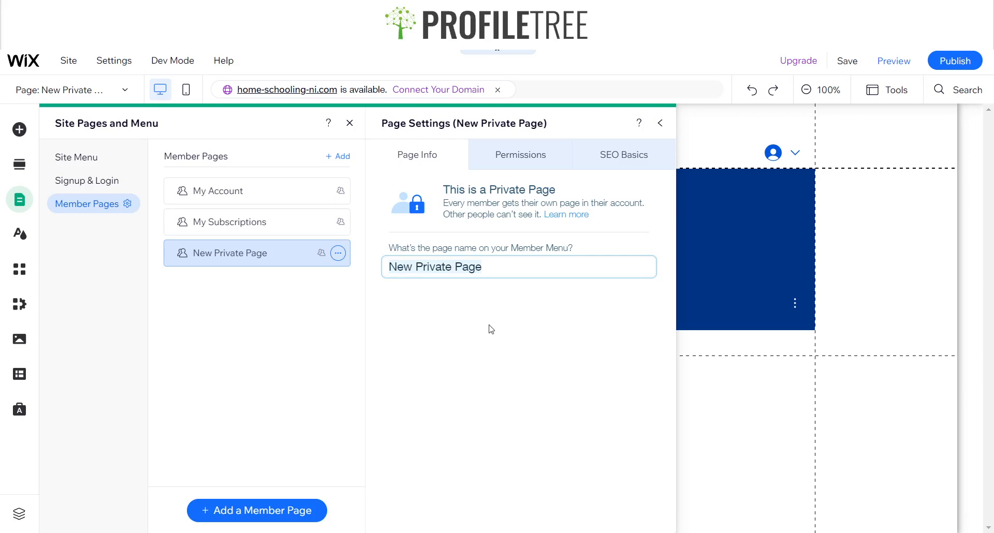
type("Online Course")
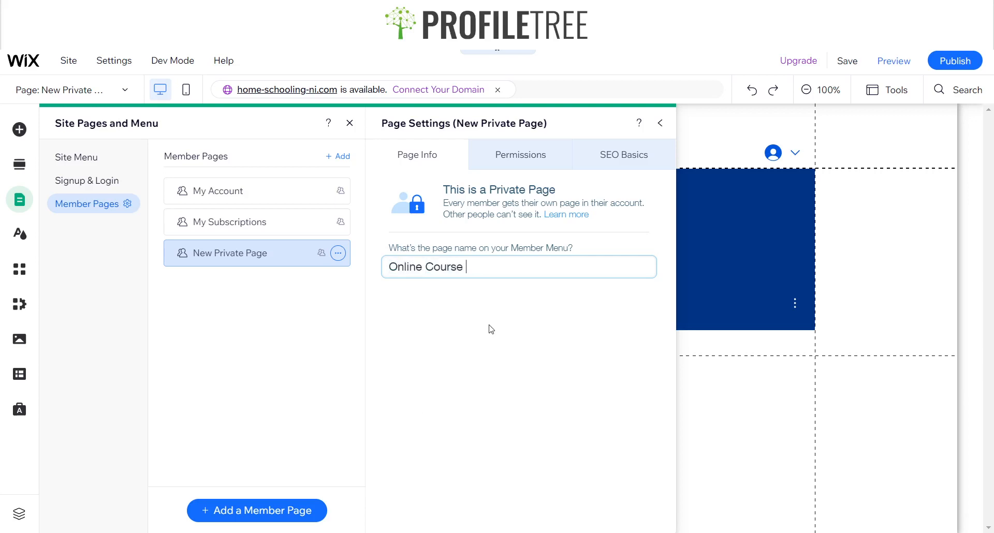
key("Return")
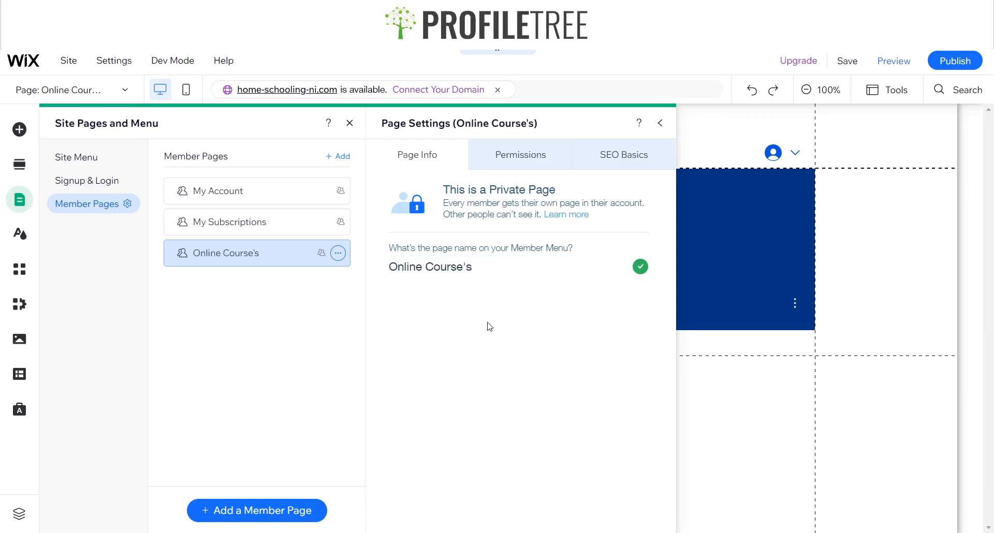
Step: Restrict the Online Course's page to only selected members or paying customers, and check the selectable member roles
left_click(526, 158)
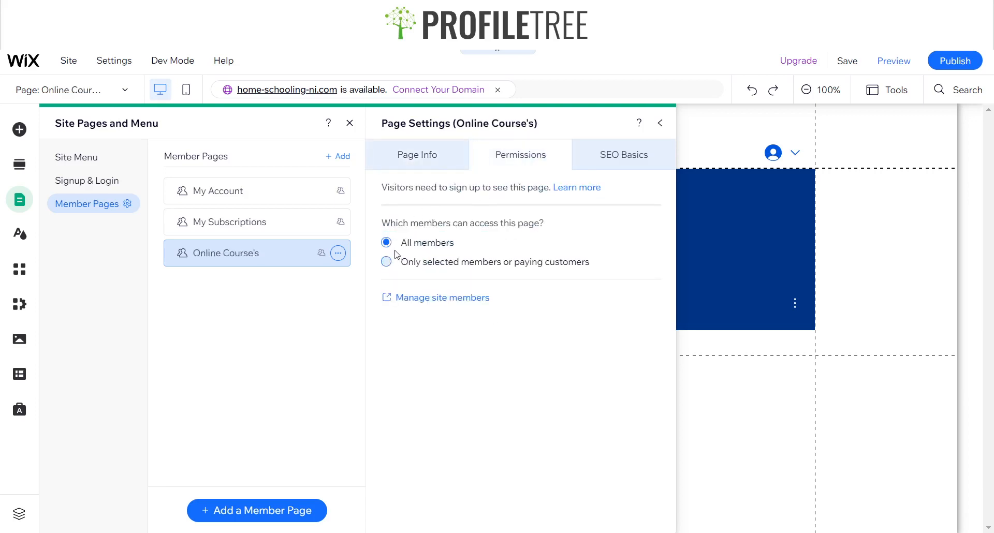
left_click(504, 272)
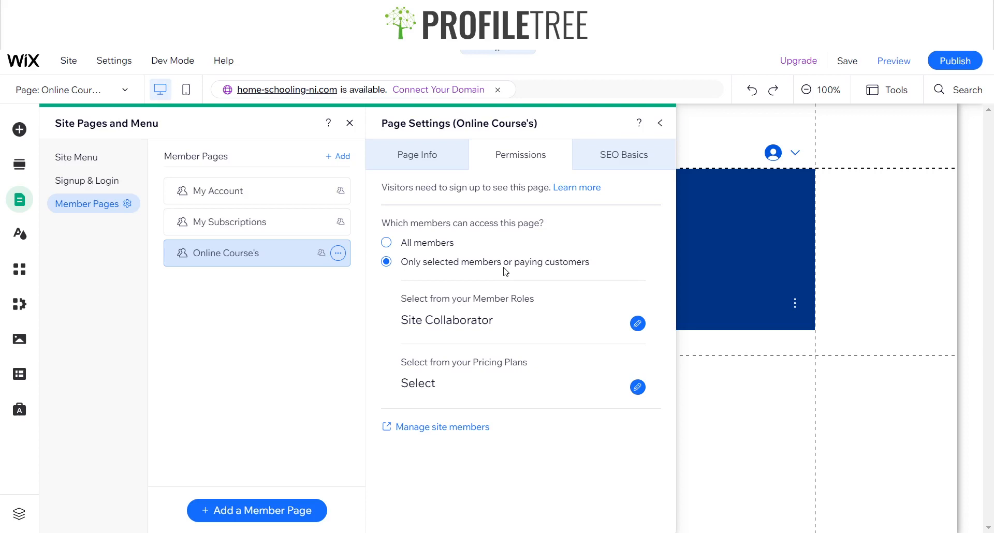
left_click(438, 243)
left_click(434, 261)
left_click(637, 324)
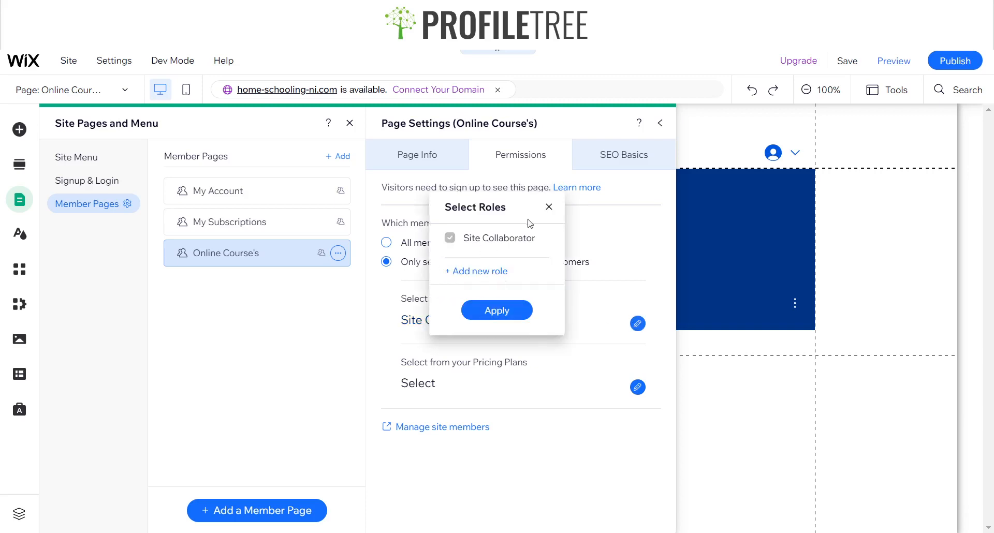
left_click(547, 206)
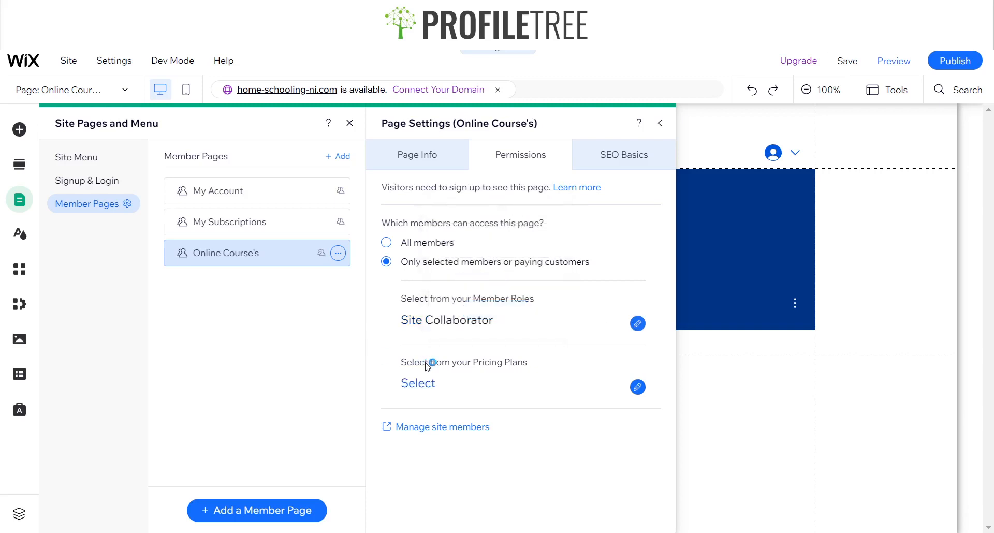
Step: Grant page access to the WiX Online Course and WiX Site Building pricing plans
left_click(512, 382)
left_click(450, 238)
left_click(450, 256)
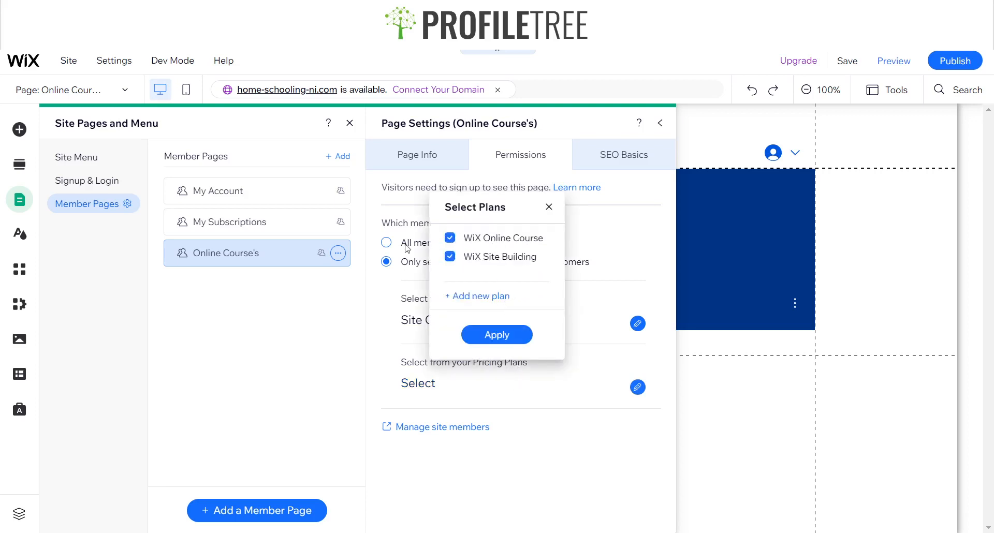
left_click(493, 337)
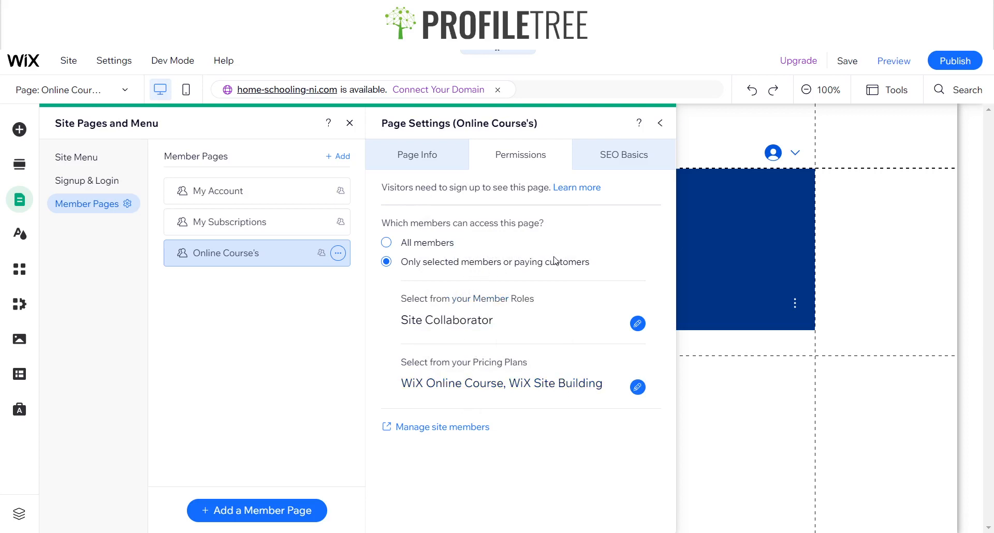
Step: Examine the member role selection and the Set Page Permissions dashboard page, and return to the page's permissions
left_click(637, 323)
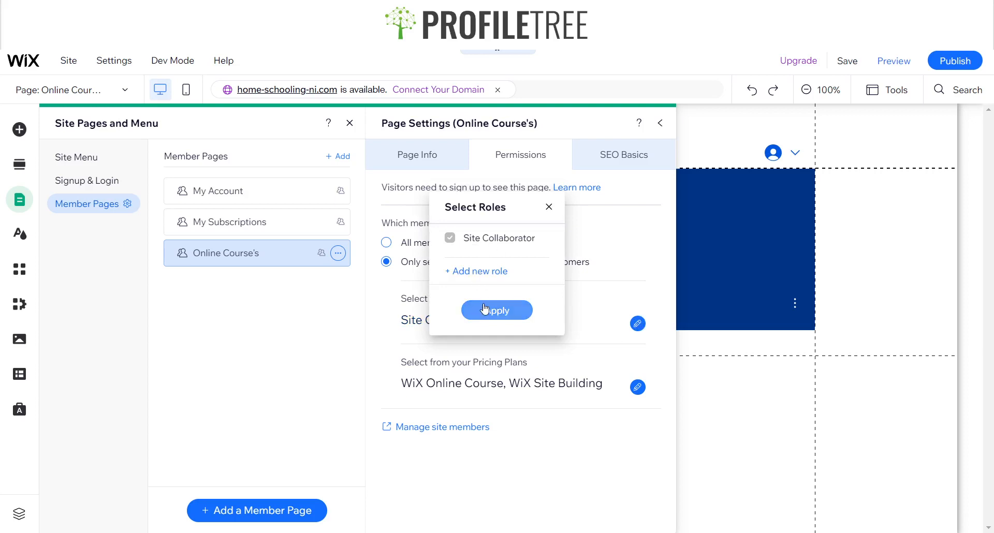
left_click(474, 316)
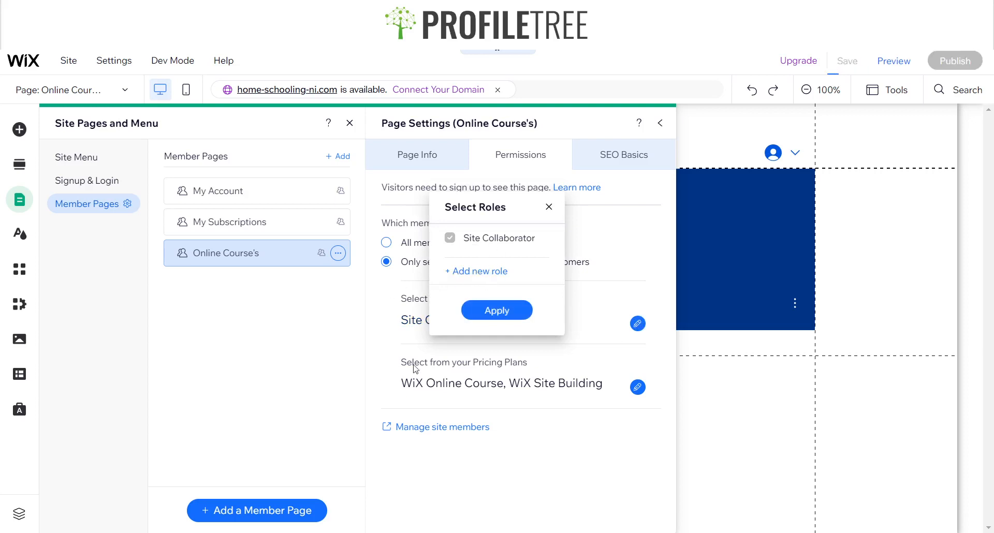
left_click(508, 260)
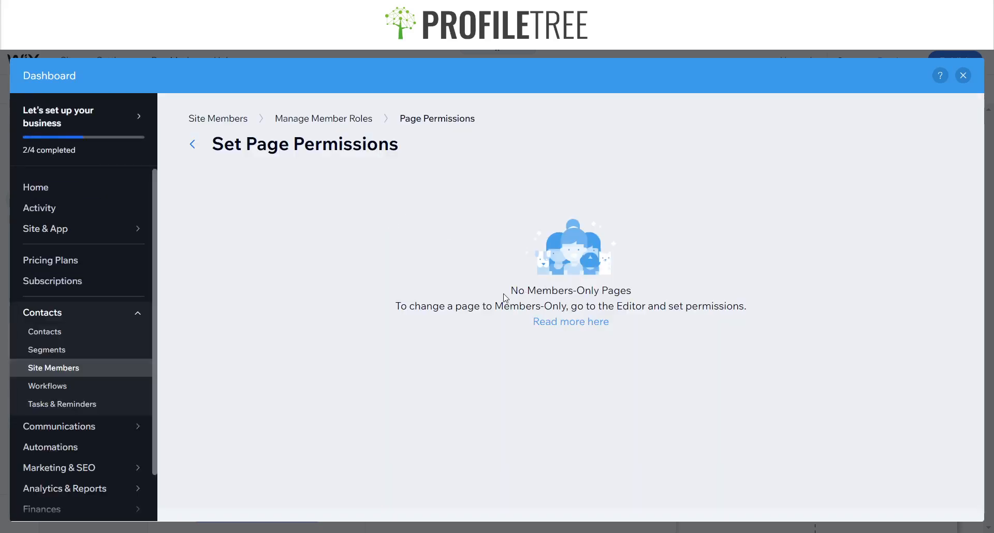
left_click_drag(504, 295, 620, 303)
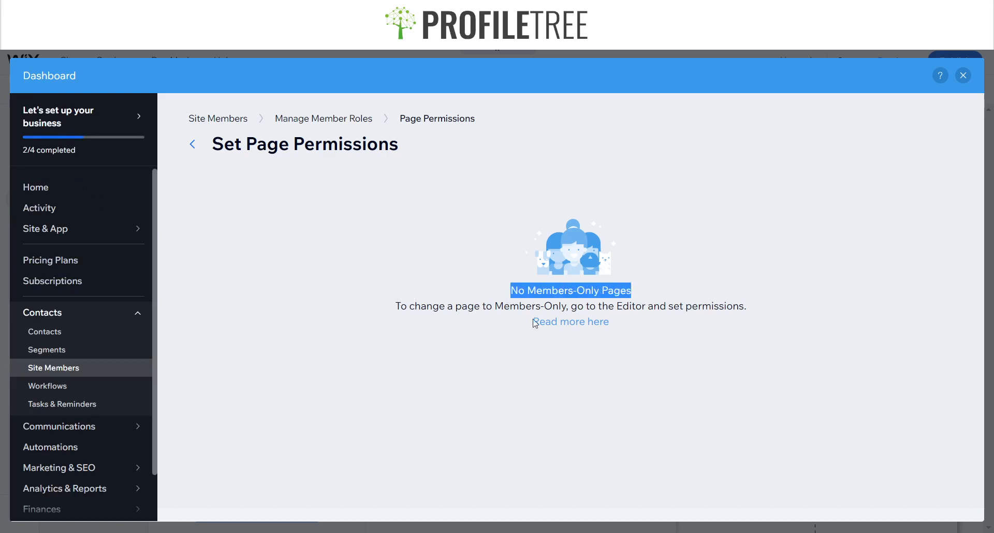
left_click(713, 314)
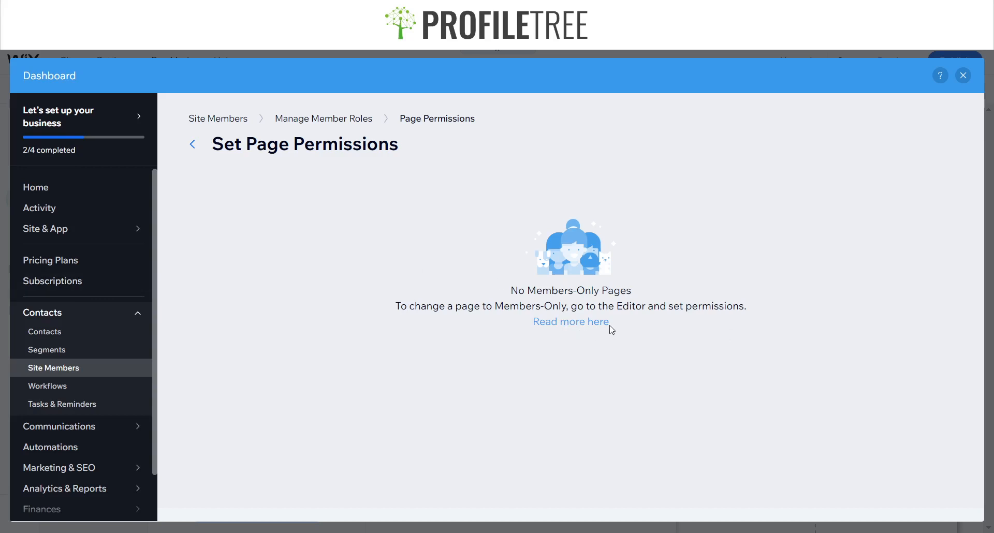
left_click(958, 79)
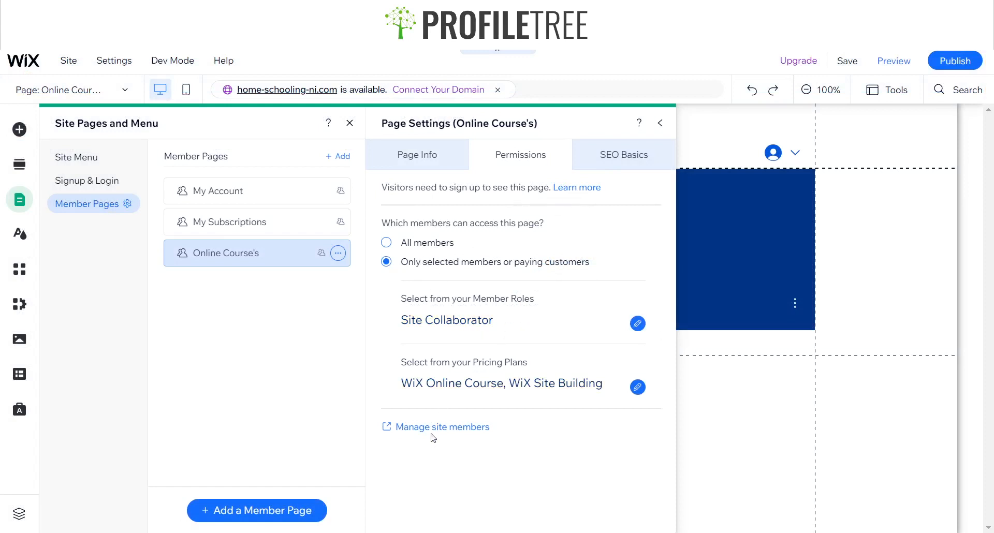
left_click(637, 324)
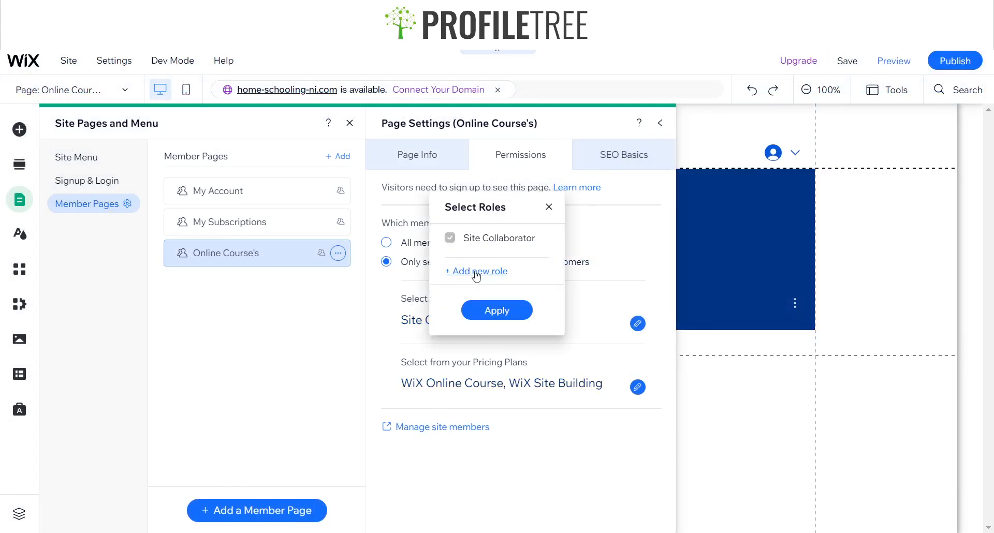
left_click(548, 208)
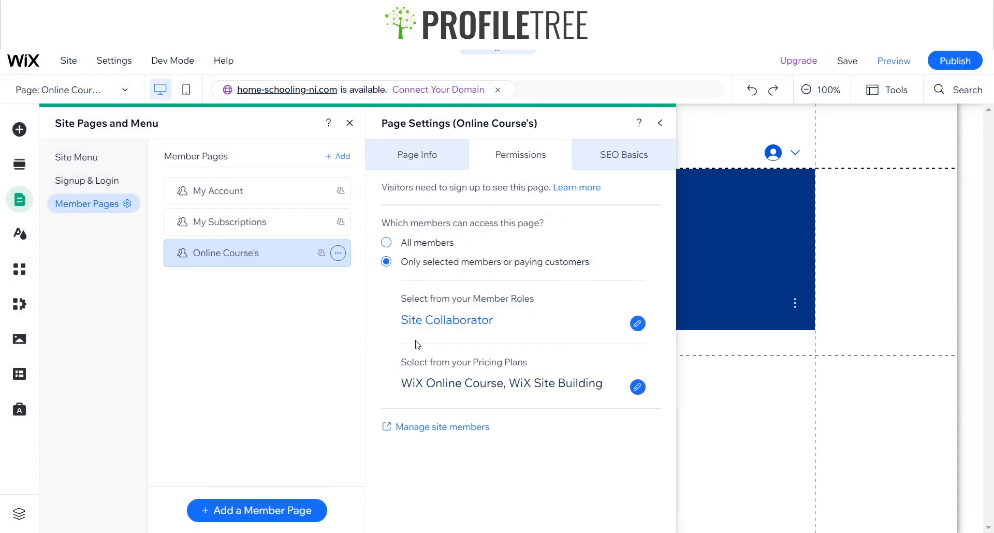
Step: Set the Online Course's page access to all members, and close the page settings
left_click(410, 249)
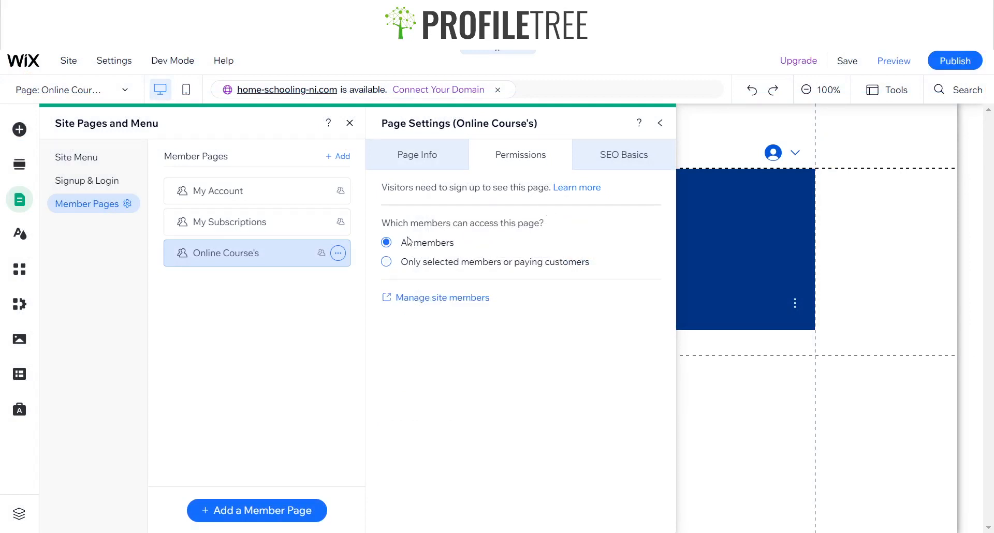
left_click(408, 264)
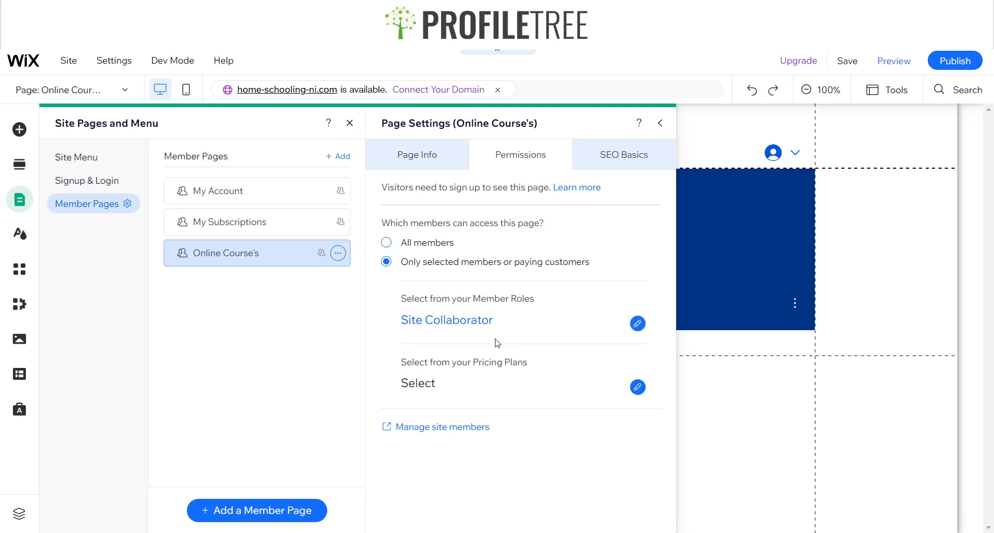
left_click(386, 242)
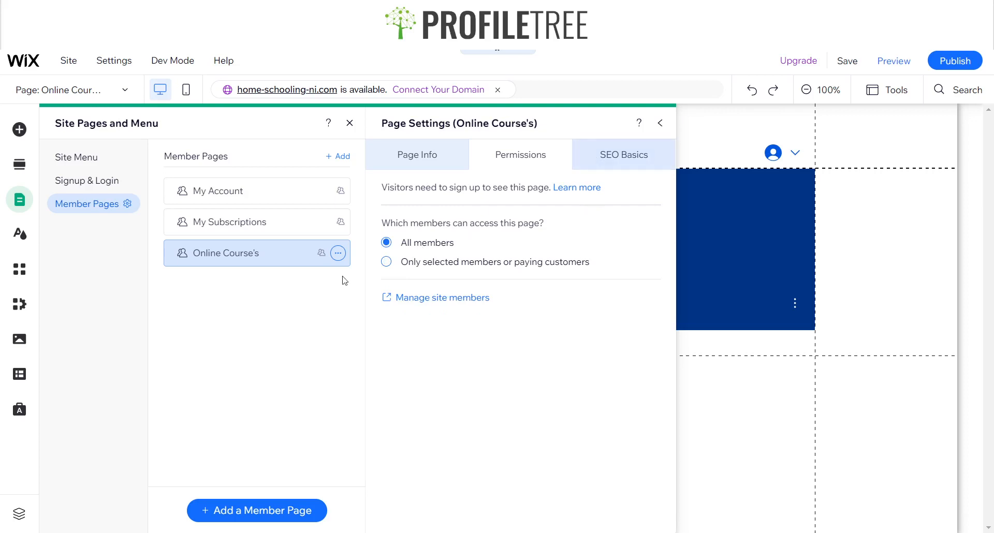
left_click(660, 123)
left_click(350, 123)
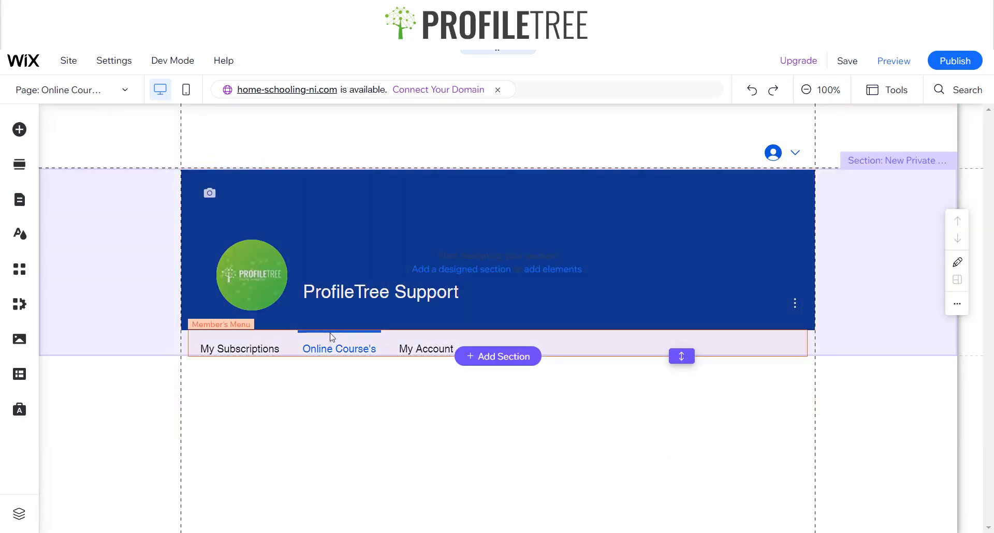
Step: Stretch the empty section of the Online Course's page to about 597 px high
left_click_drag(681, 356, 661, 479)
scroll(538, 316, "down", 1)
left_click_drag(681, 420, 683, 489)
Step: Set the height of the Online Course's page section to 800 px, and close the size controls
left_click(879, 93)
left_click(869, 133)
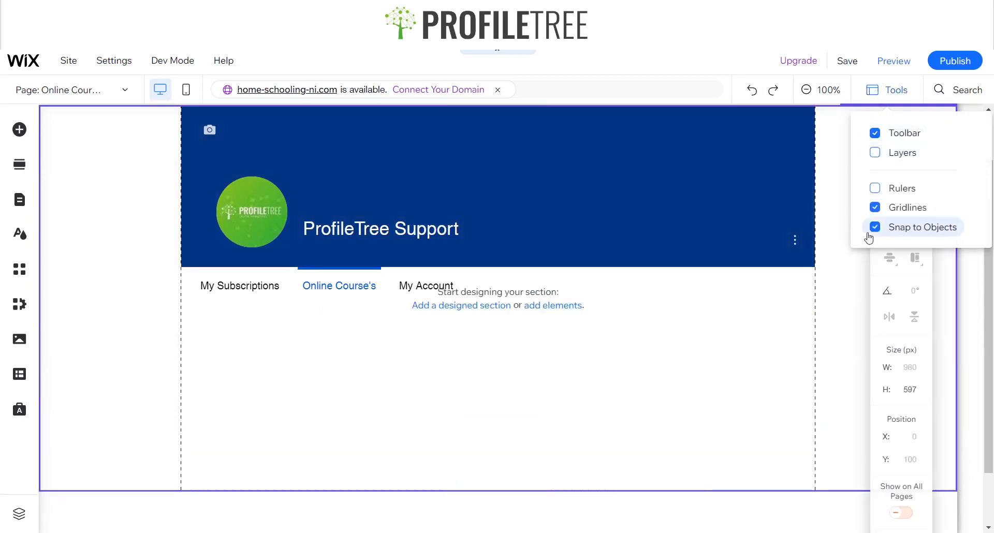
left_click(906, 398)
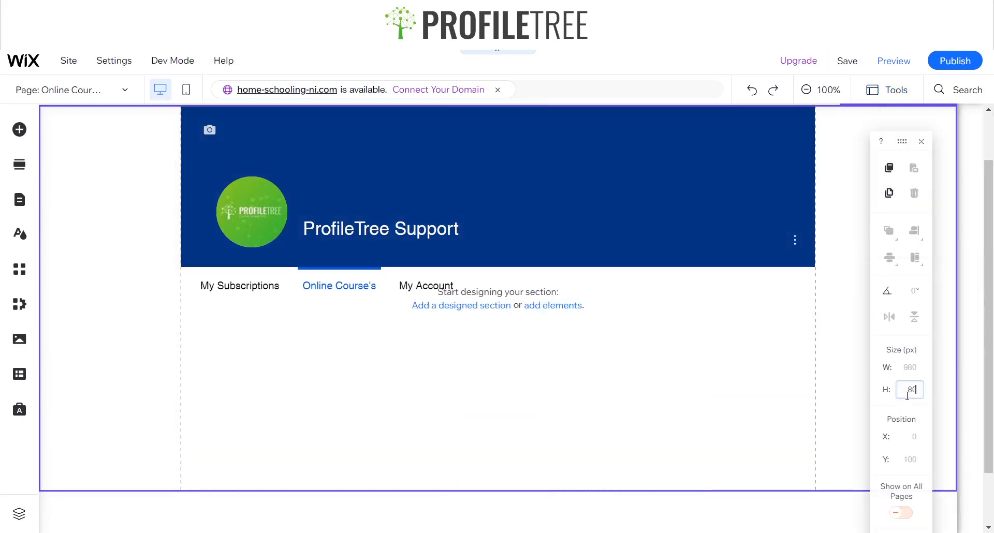
type("800")
key("Return")
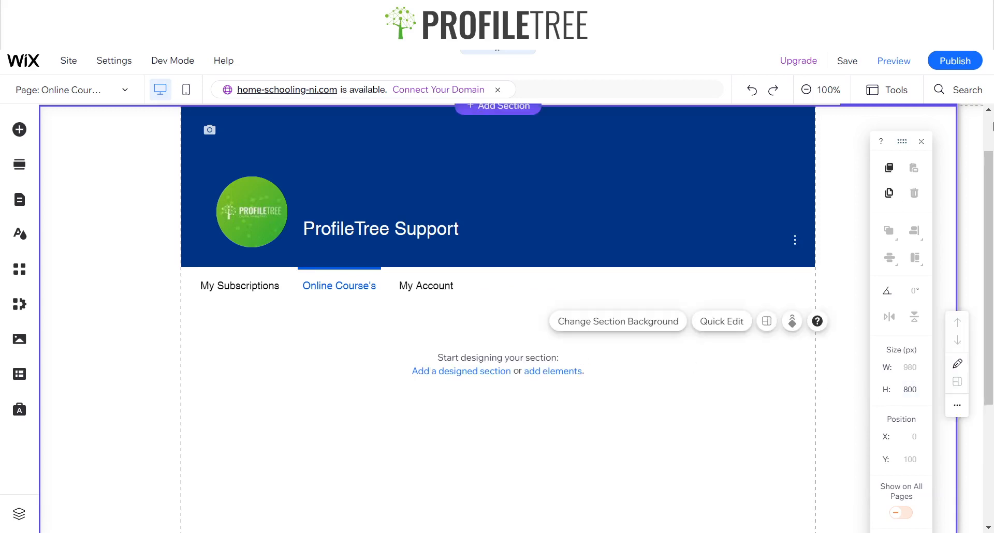
left_click(929, 141)
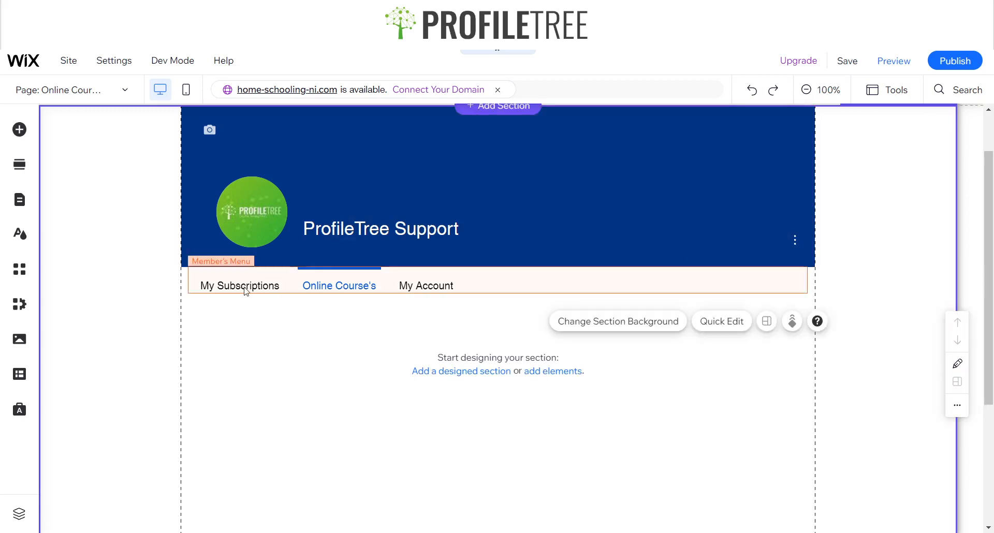
Step: Nest the Online Course's page under My Subscriptions in the Member's Menu
left_click(247, 290)
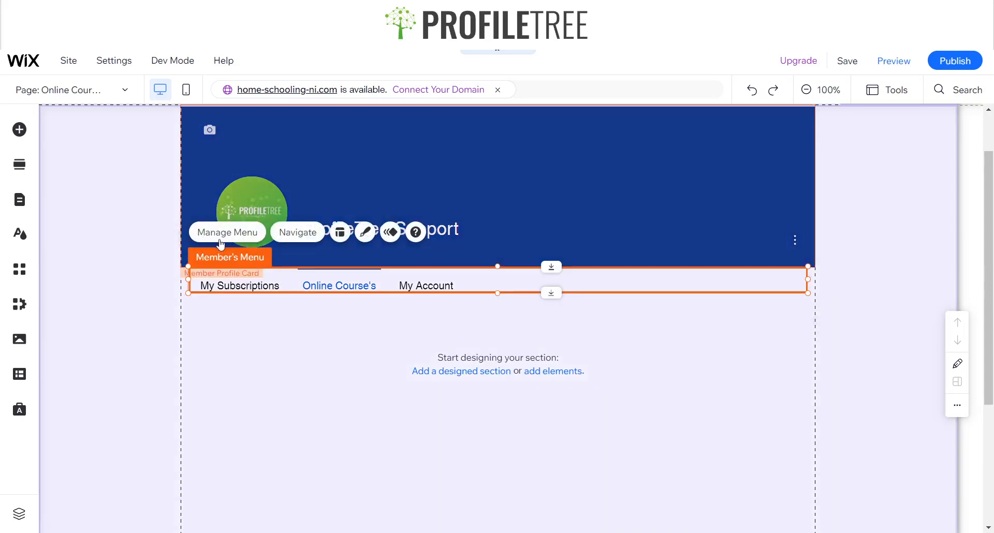
left_click(223, 233)
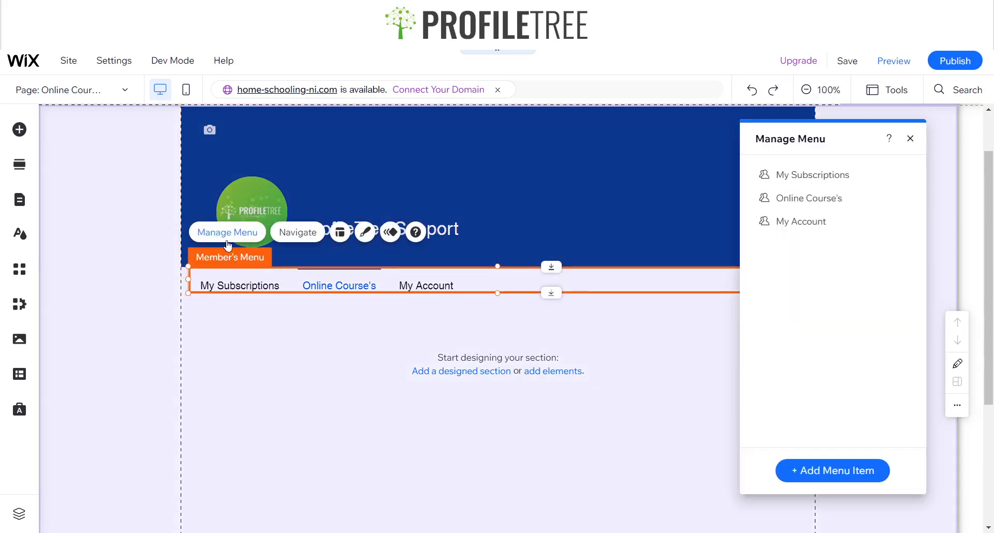
left_click_drag(830, 189, 807, 199)
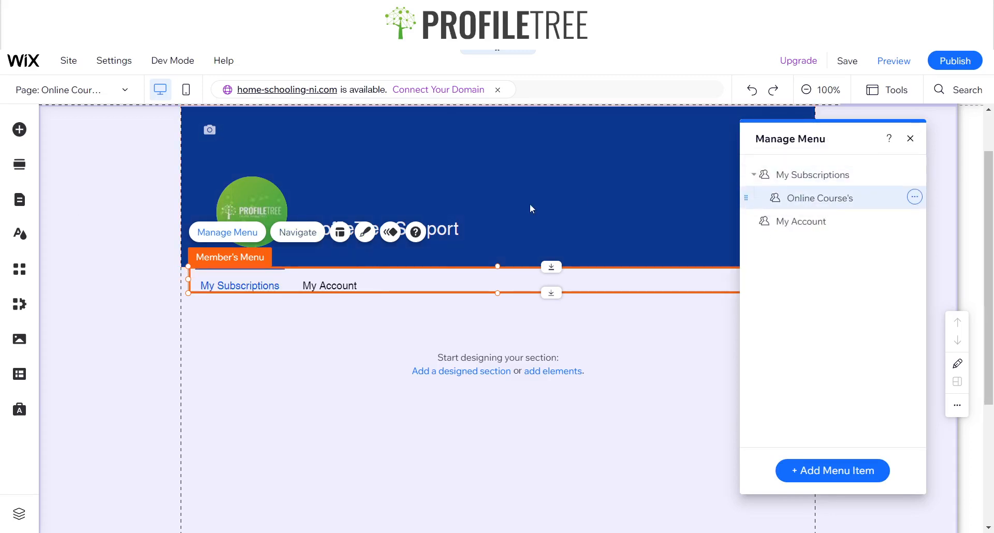
left_click(304, 233)
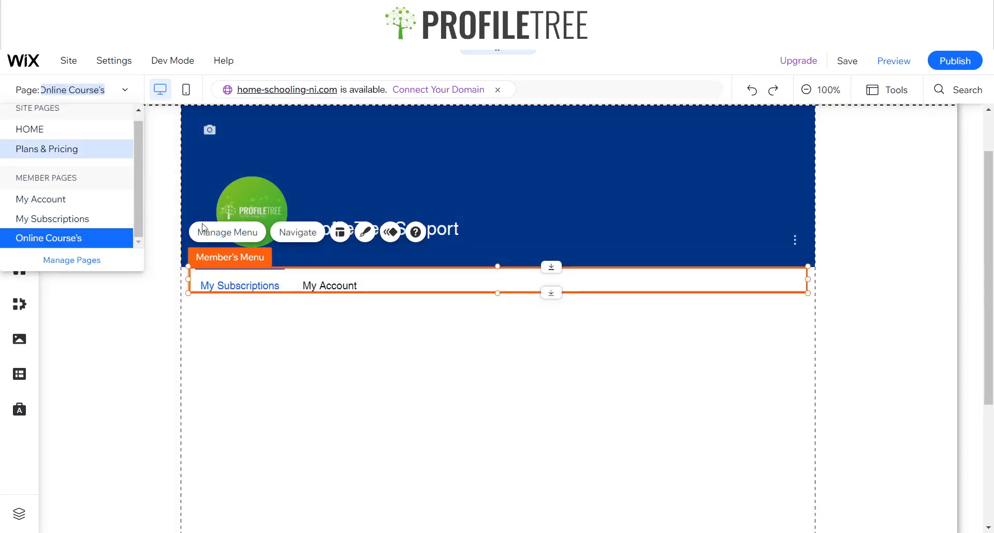
Step: Set the regular text font of the Member's Menu to Poppins Semi Bold, and close the menu design settings
left_click(364, 231)
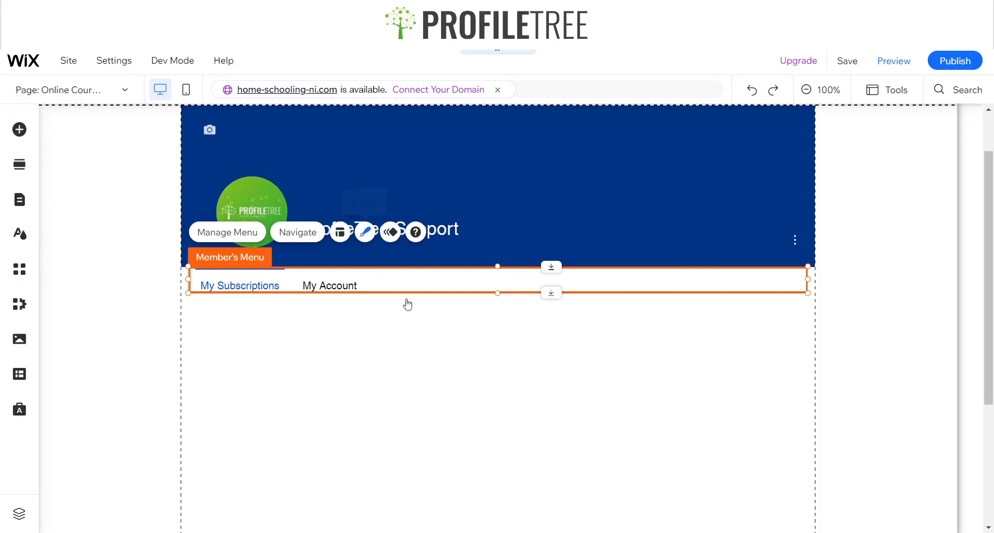
left_click(816, 453)
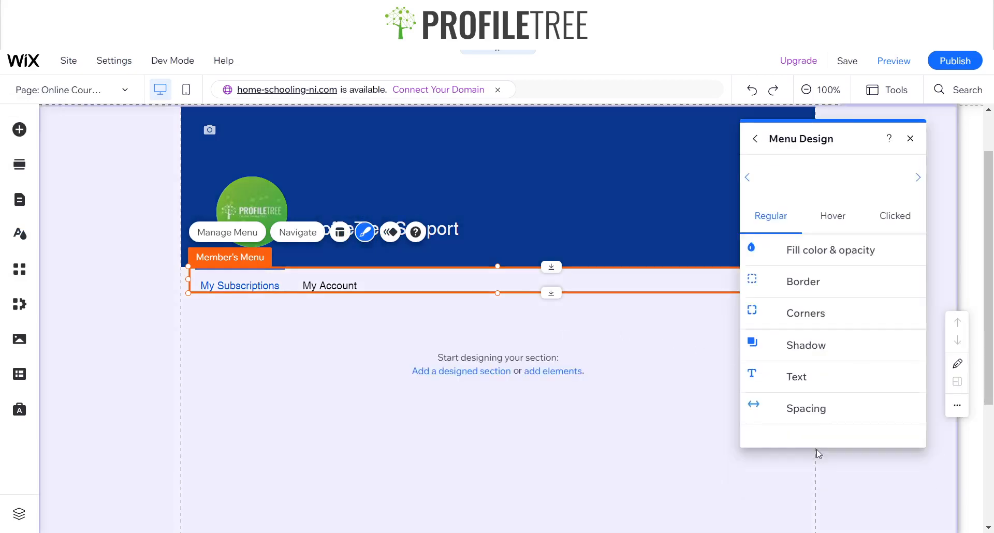
left_click(805, 377)
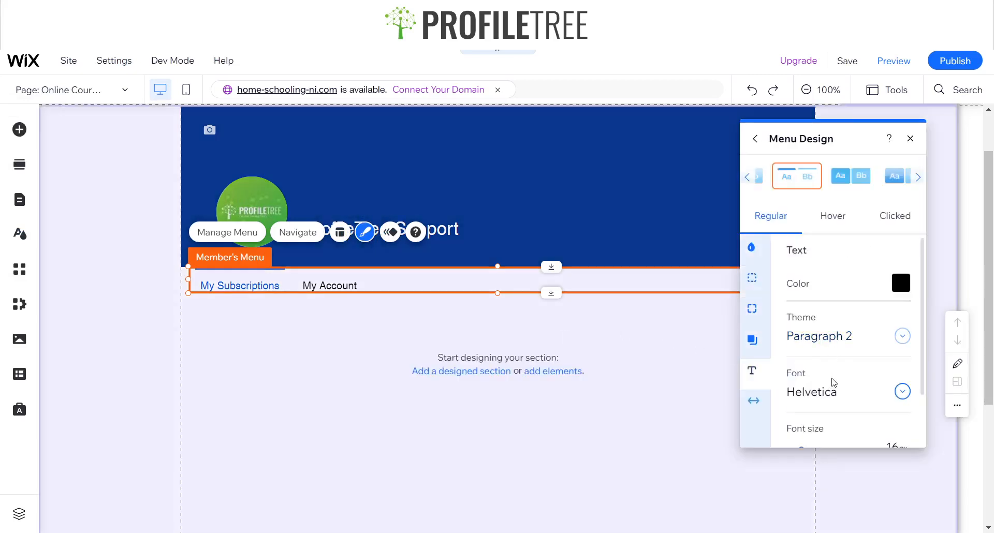
left_click(828, 390)
type("Poppins Extra Ligh")
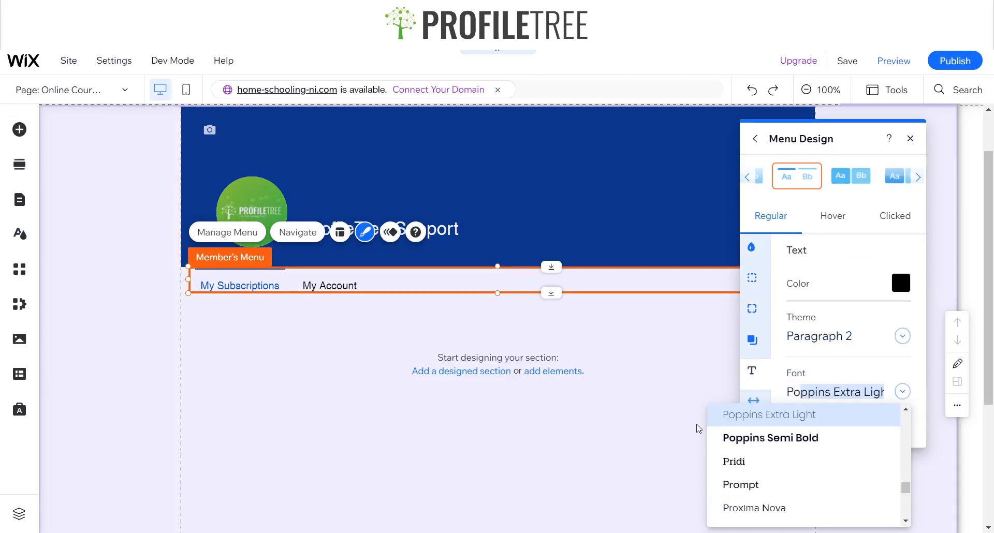
left_click(750, 439)
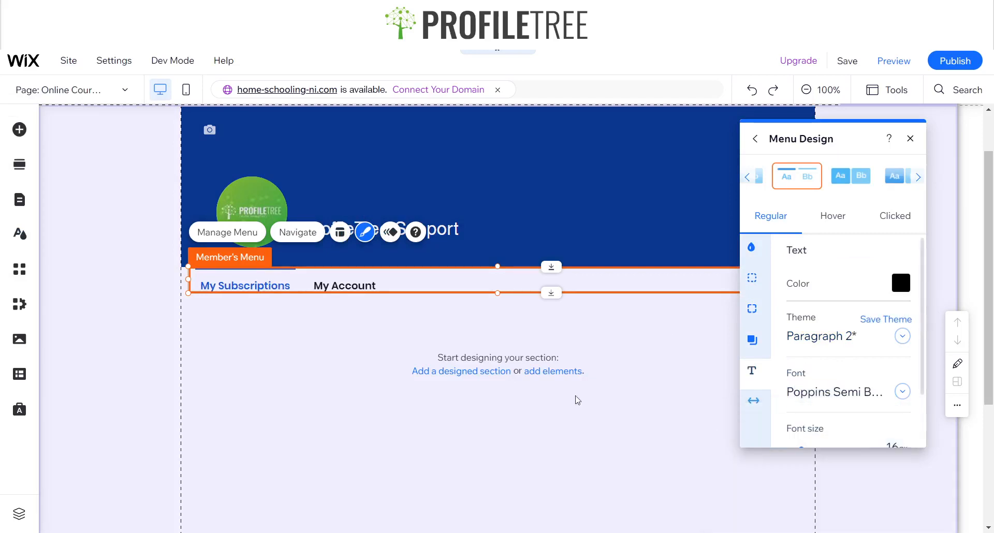
left_click(419, 257)
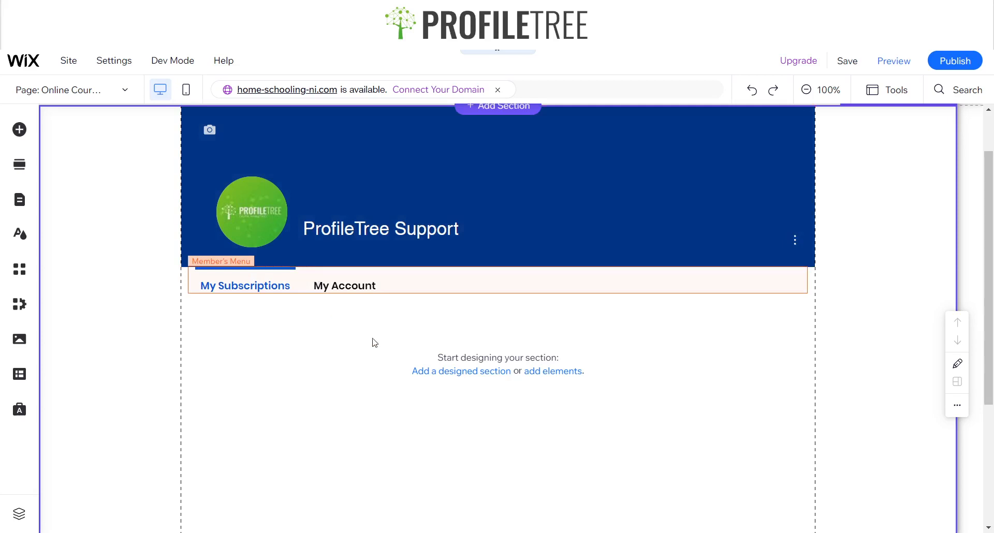
Step: Add a dark square container box and enlarge it into a tall box along the section's left edge, below the member's menu
scroll(130, 254, "down", 1)
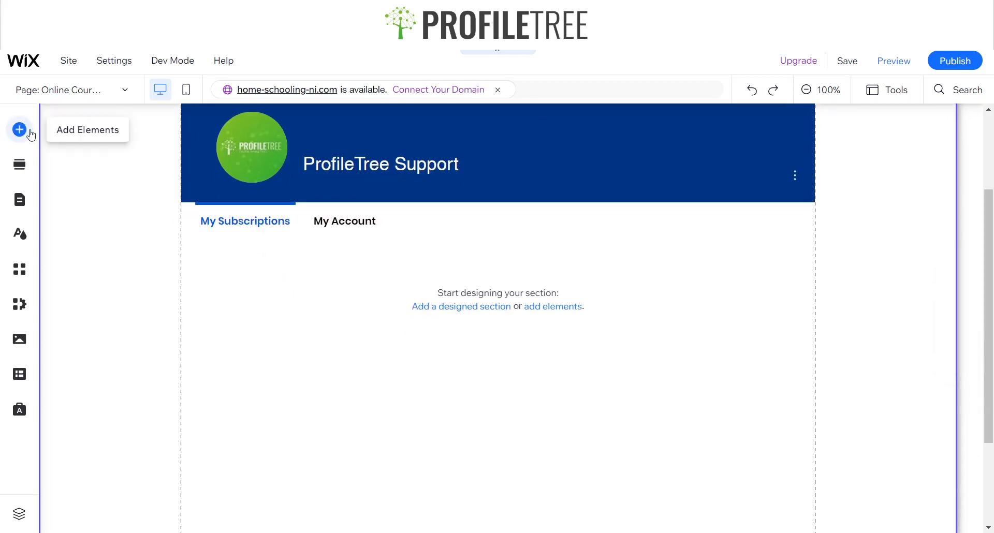
left_click(31, 135)
left_click(63, 238)
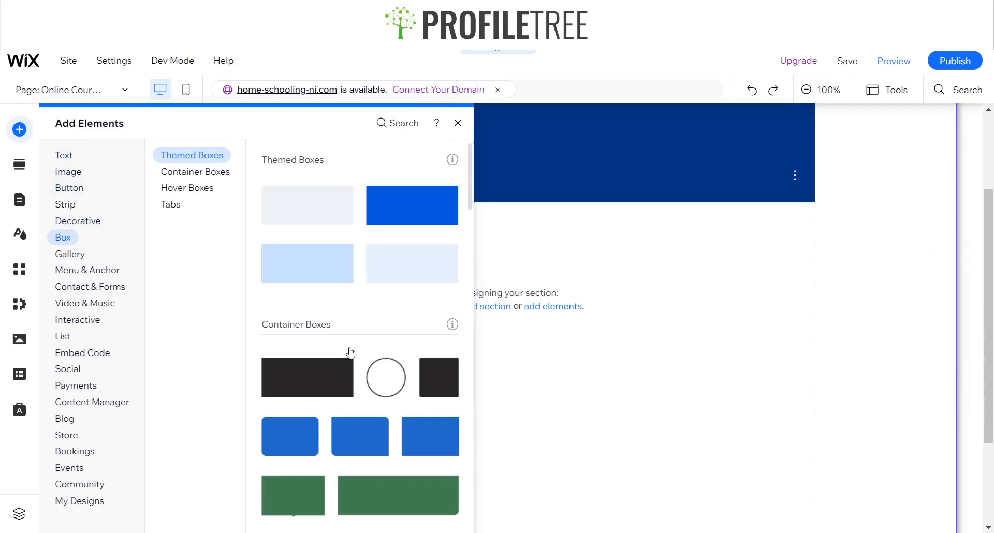
left_click(430, 383)
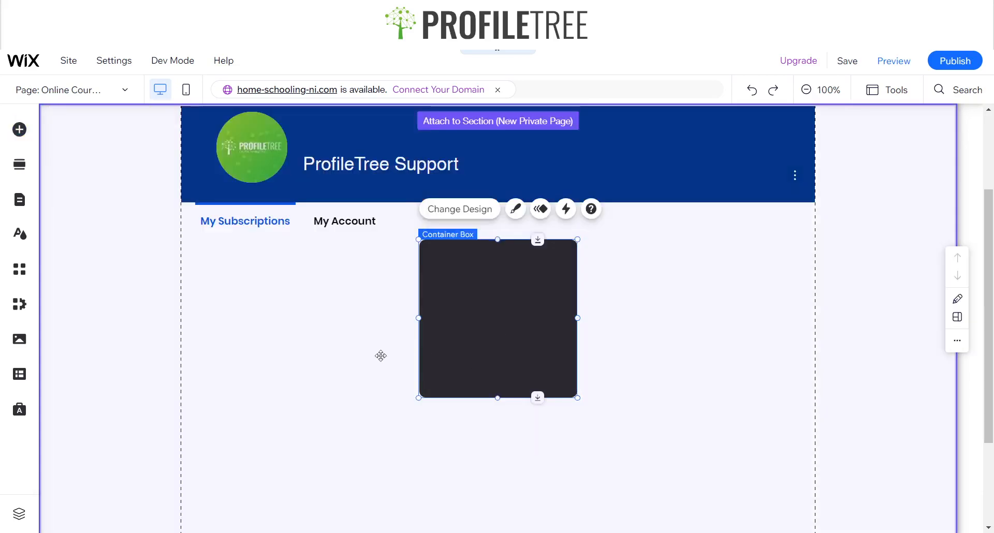
left_click_drag(510, 323, 284, 340)
scroll(328, 359, "down", 1)
left_click_drag(349, 347, 391, 477)
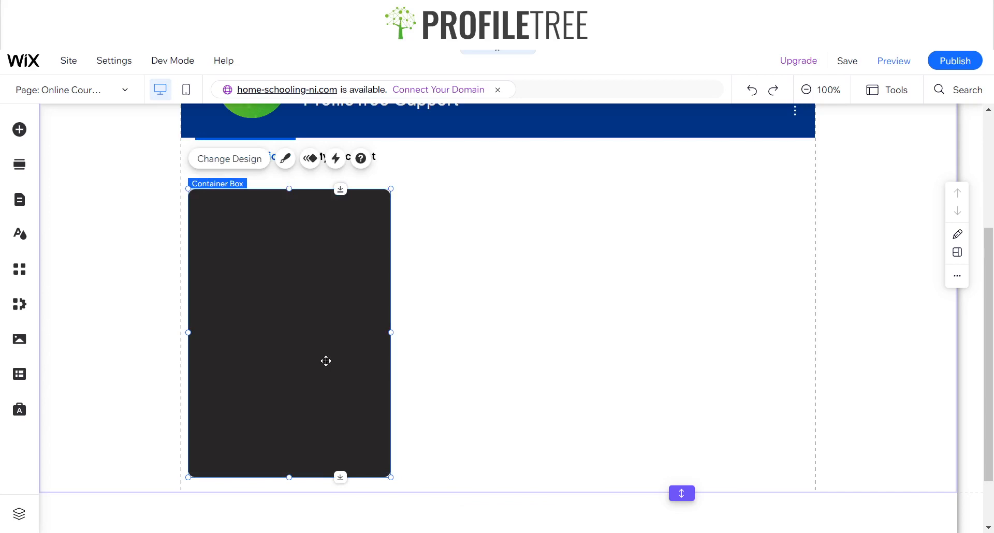
Step: Duplicate the tall container box twice and arrange the three boxes side by side in one evenly spaced row
left_click(586, 348)
key("ctrl+v")
left_click_drag(384, 331, 731, 304)
left_click(701, 330)
key("ctrl+v")
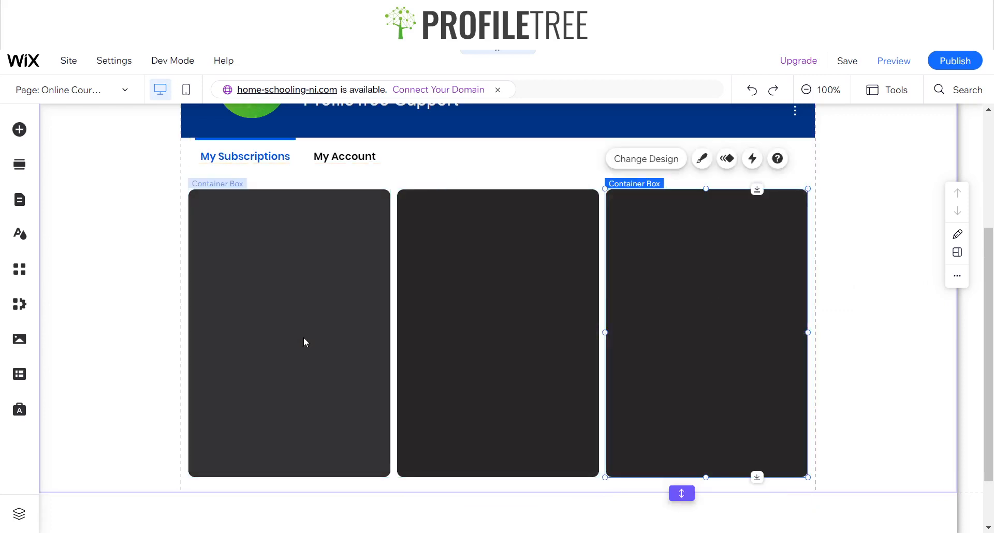
Step: Change the fill of all three container boxes to the light grey theme color #E8E6E6
left_click(303, 337)
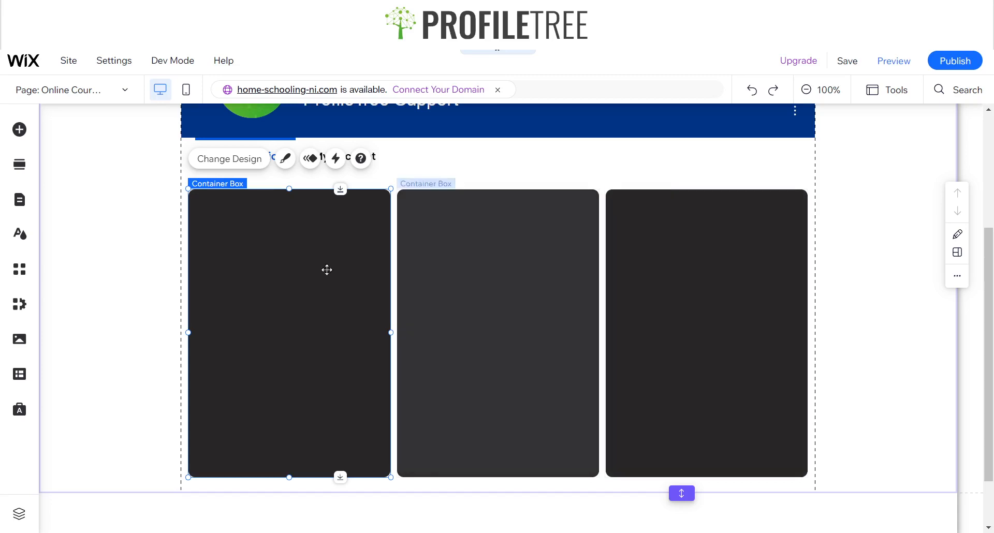
left_click(284, 159)
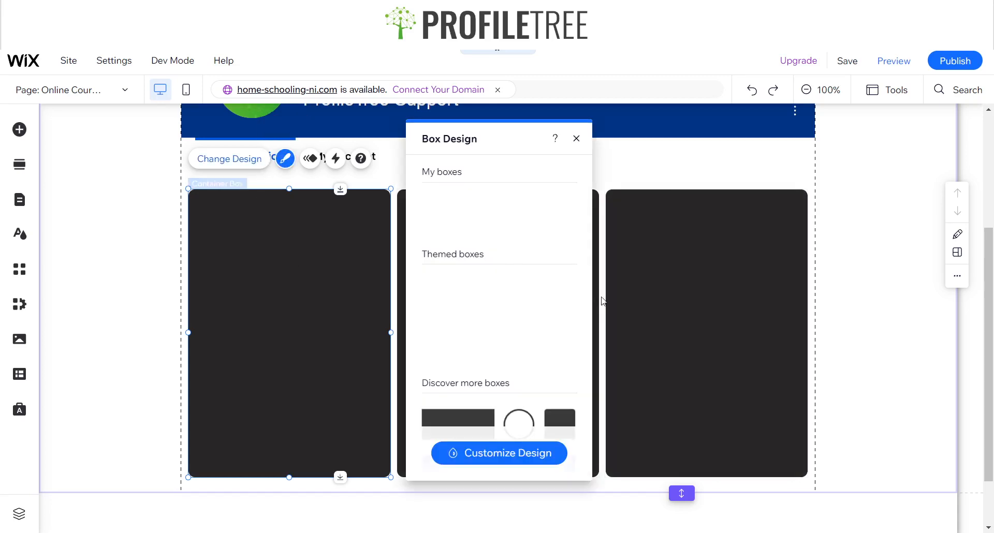
left_click(498, 452)
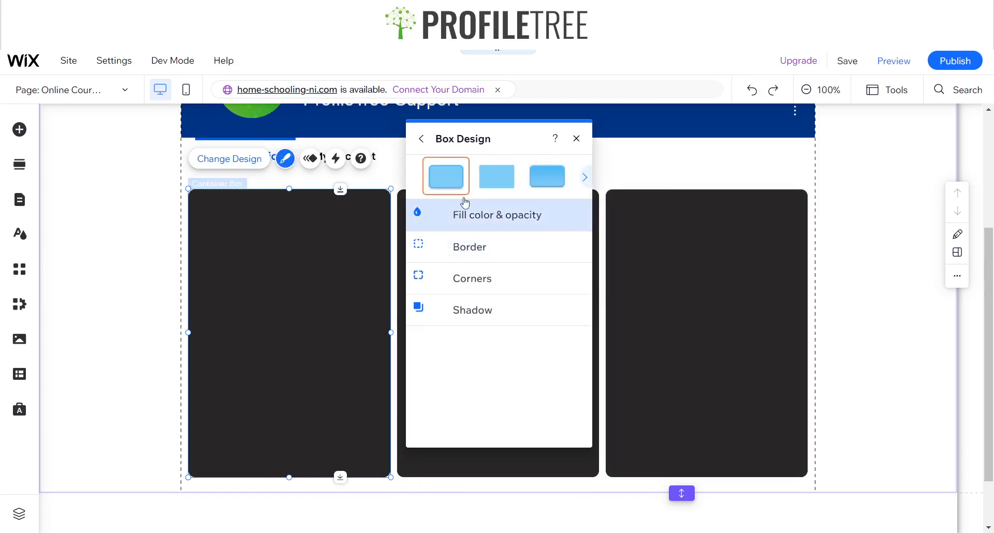
left_click(459, 215)
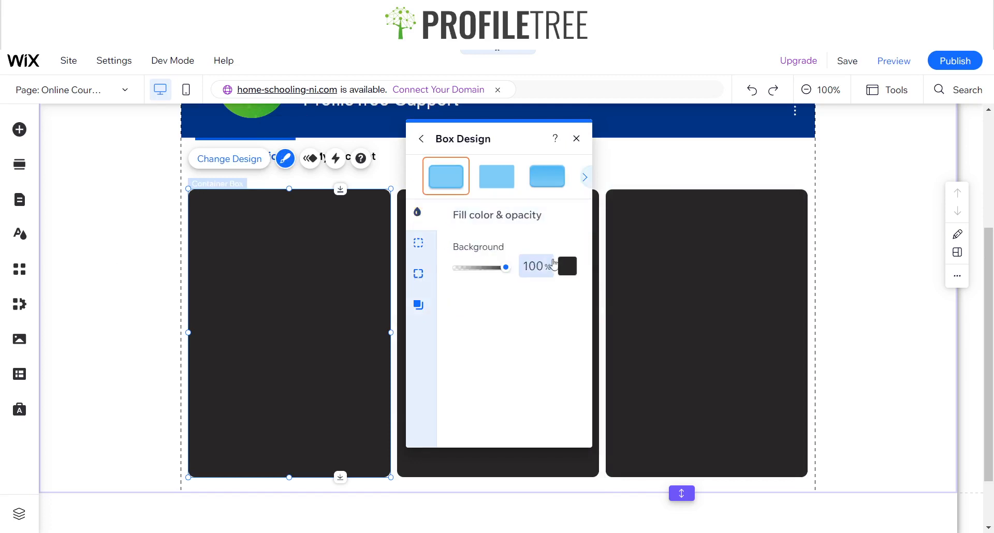
left_click(568, 266)
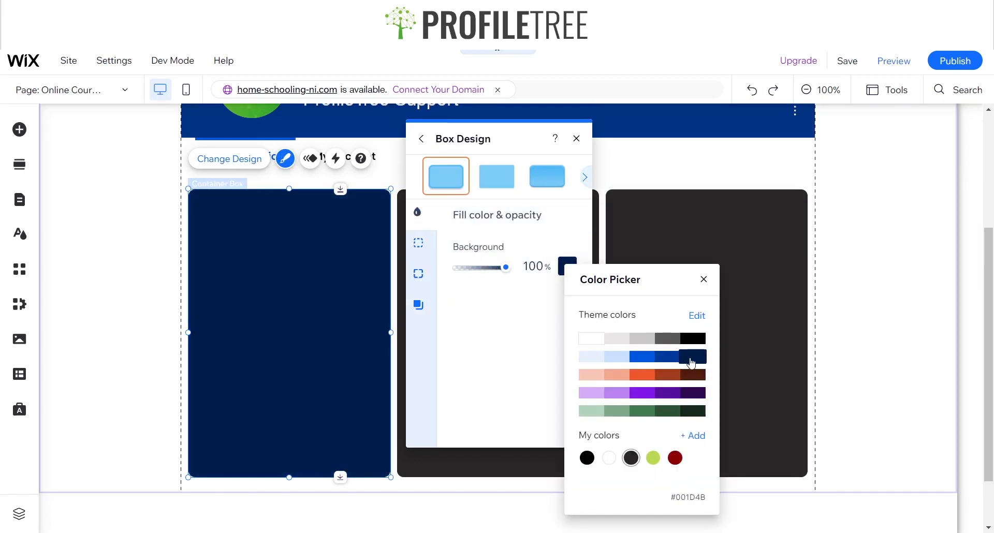
left_click(666, 357)
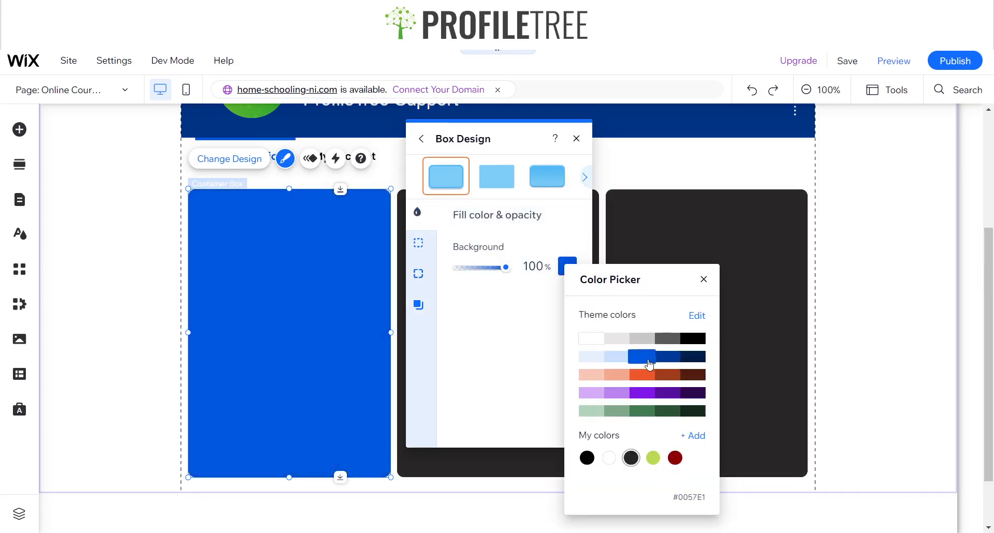
left_click(666, 392)
left_click(694, 395)
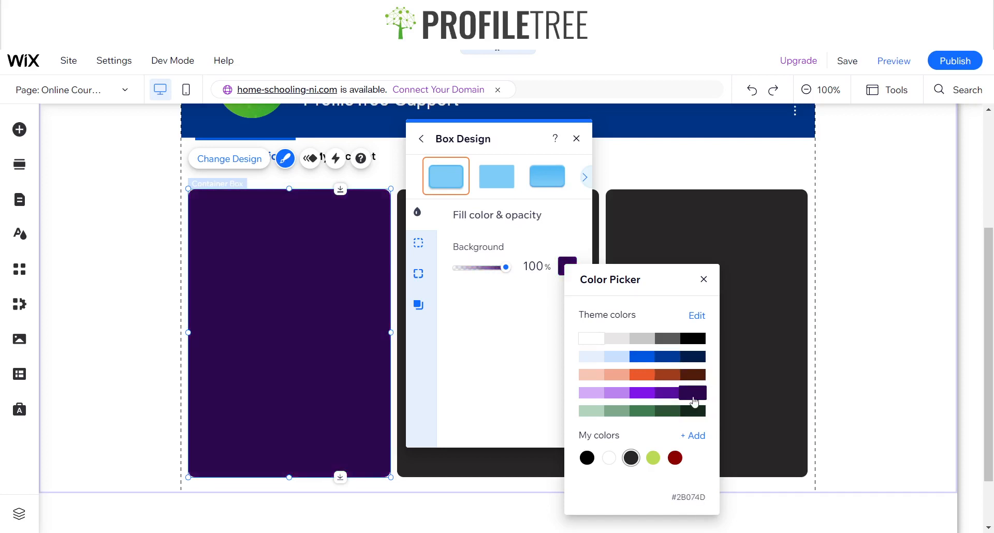
left_click(642, 411)
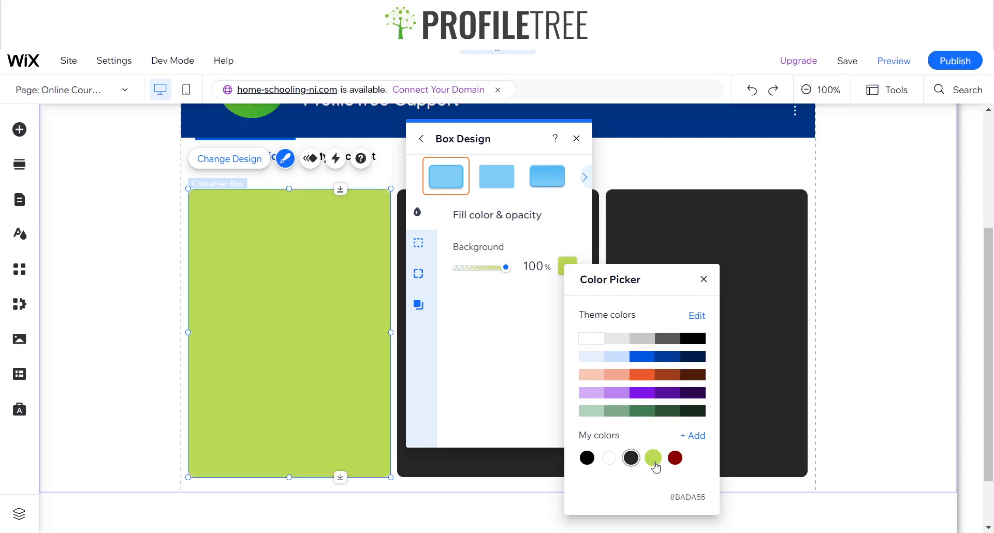
left_click(619, 339)
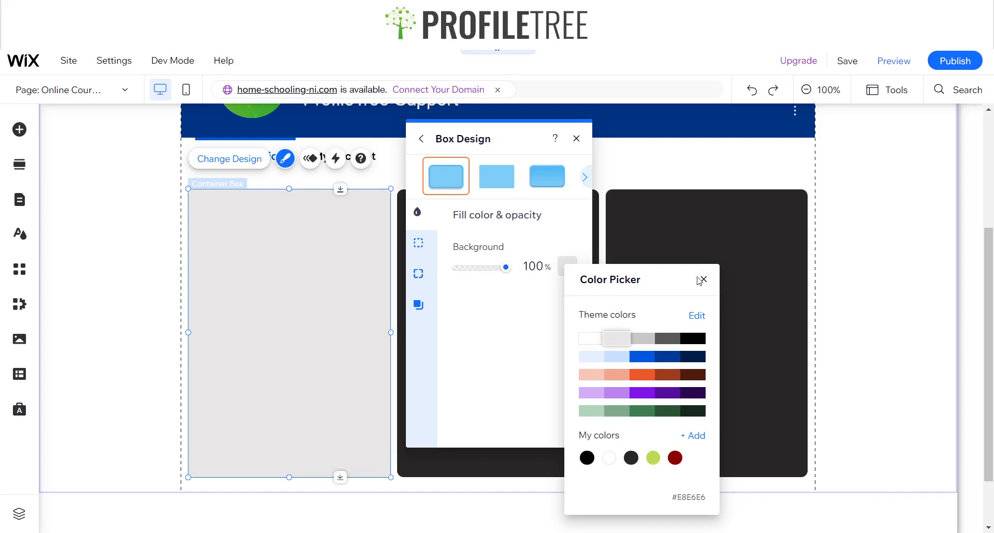
left_click(576, 138)
left_click(505, 284)
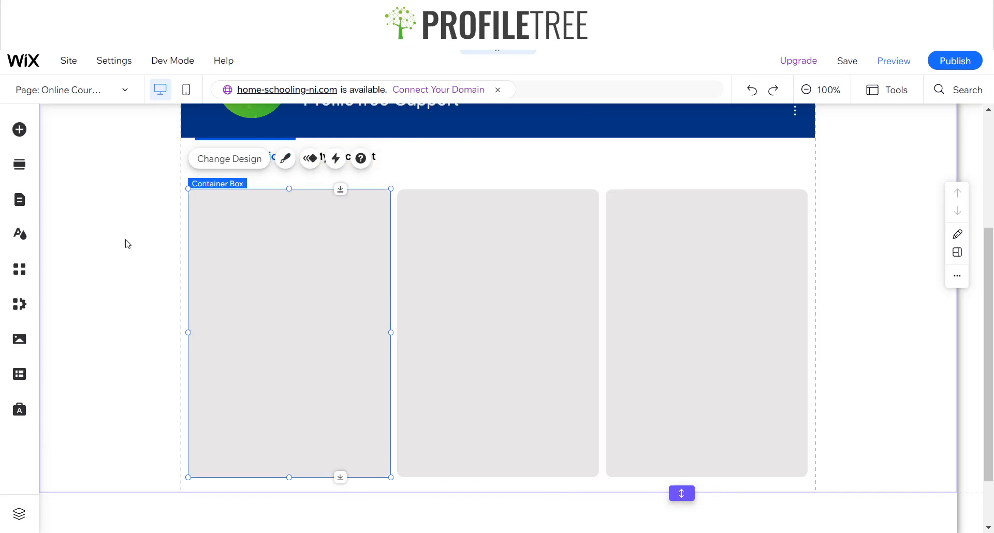
left_click(19, 129)
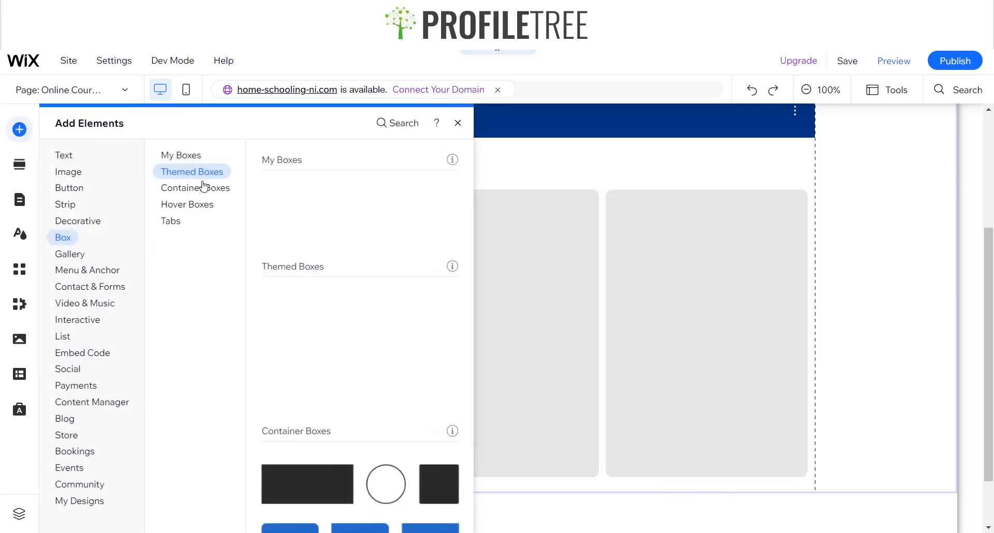
left_click(456, 130)
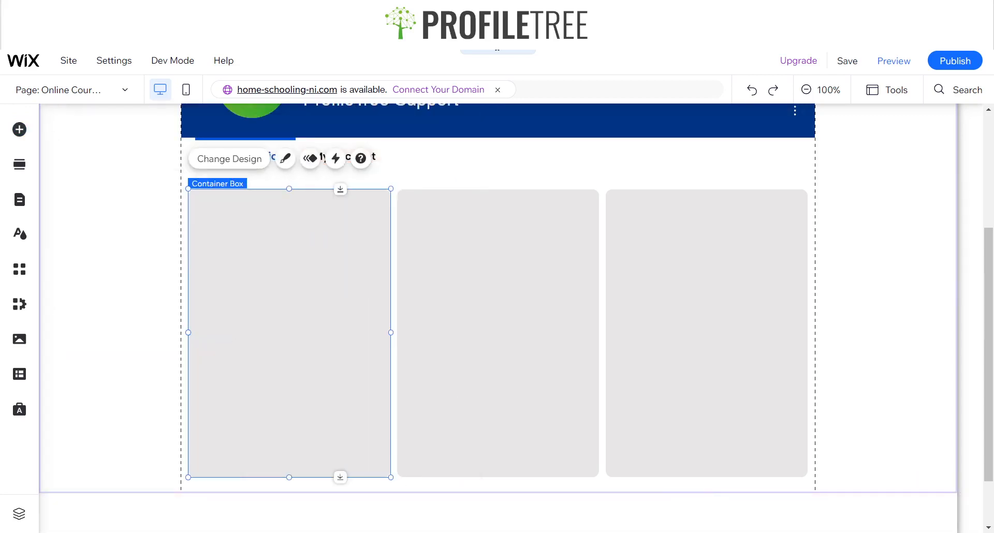
left_click(19, 130)
left_click(477, 122)
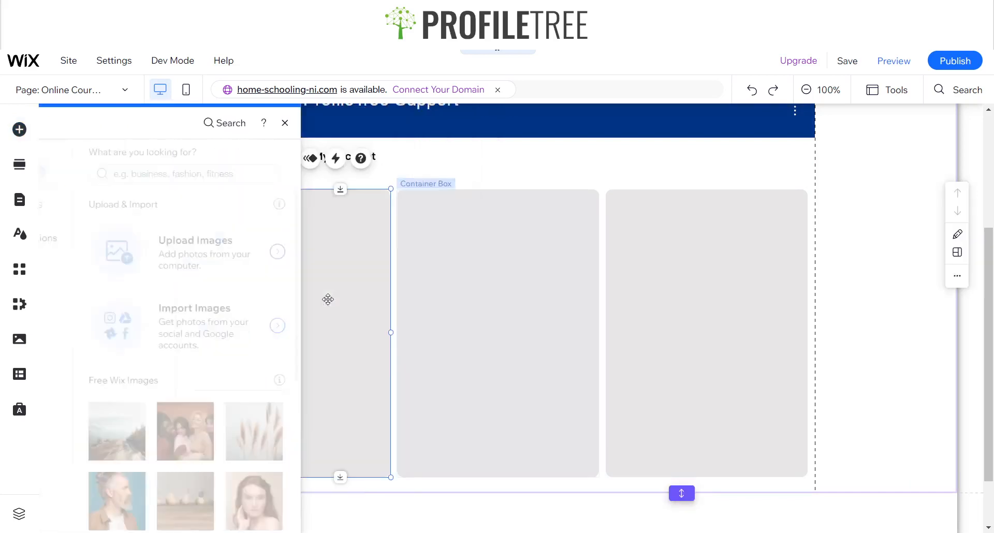
Step: Add a black hexagon basic shape and place it centered near the top of the first container box
left_click(19, 130)
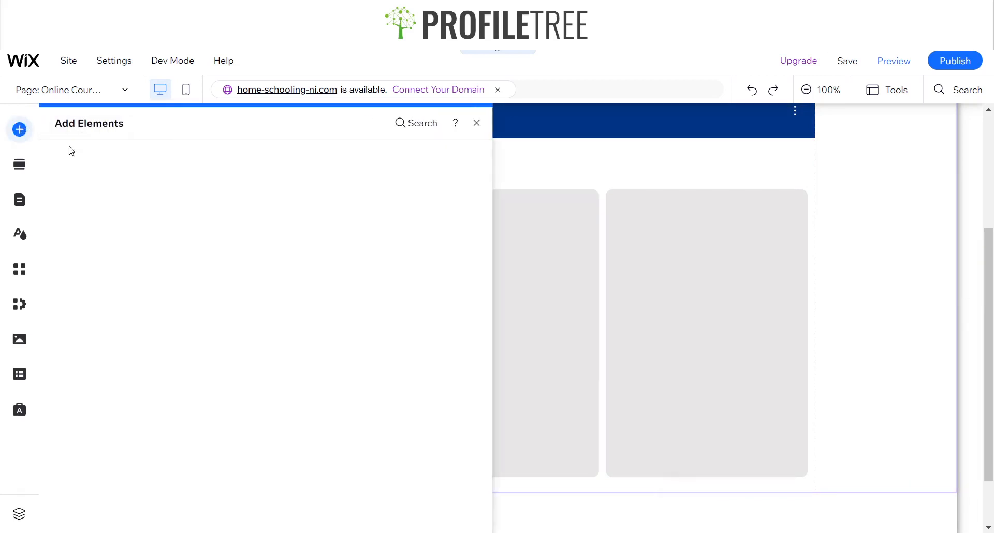
left_click(80, 223)
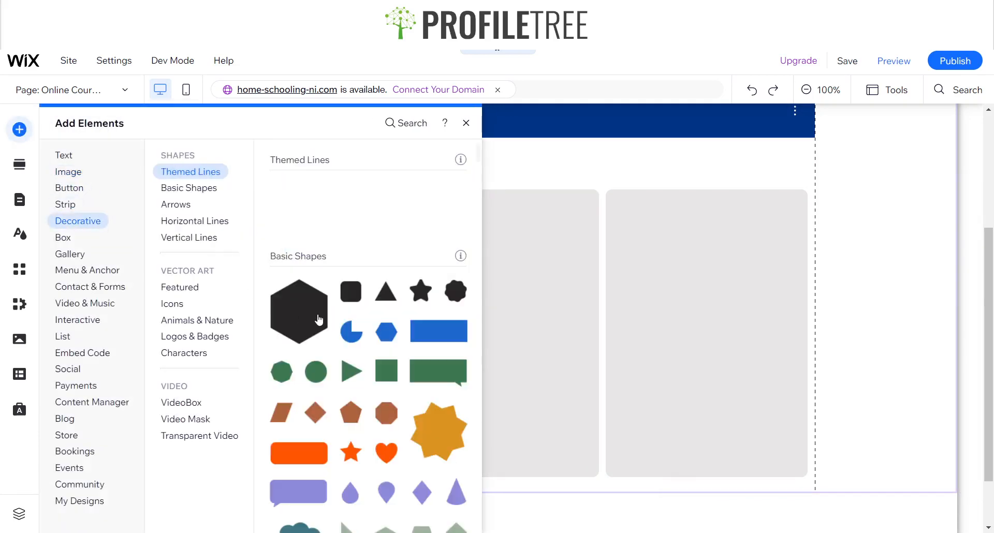
left_click(319, 320)
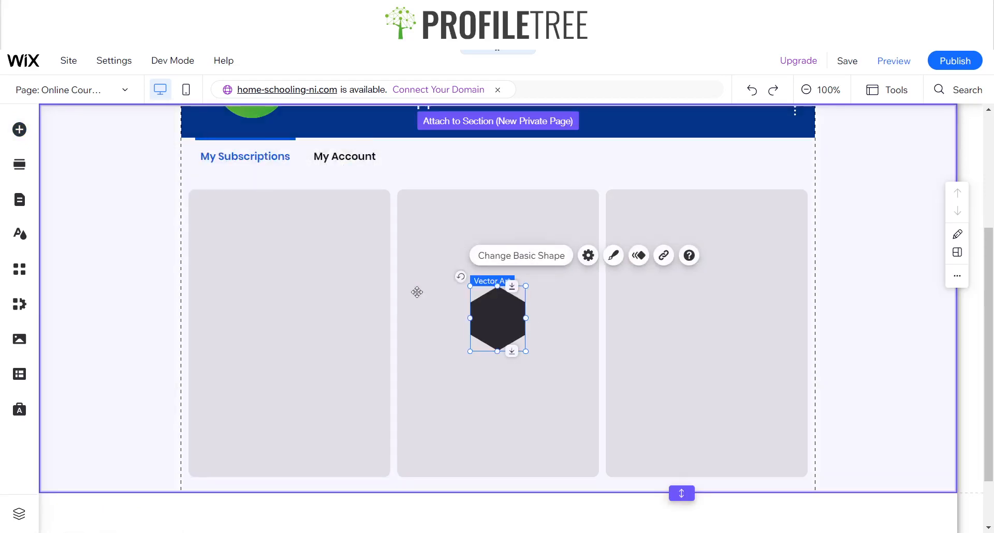
left_click_drag(495, 318, 291, 253)
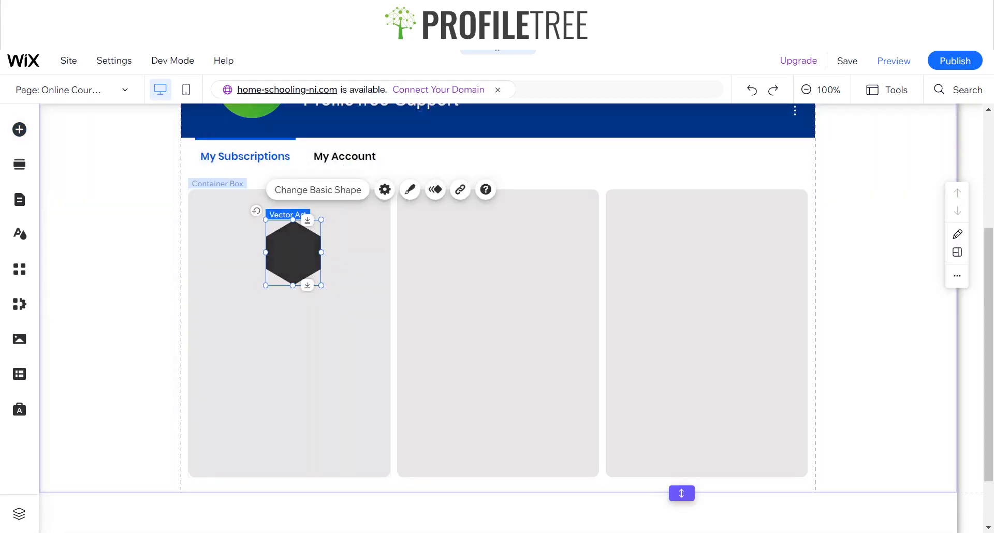
Step: Replace the hexagon in the first box with the Online School vector art, found by searching for "Online course"
left_click(314, 191)
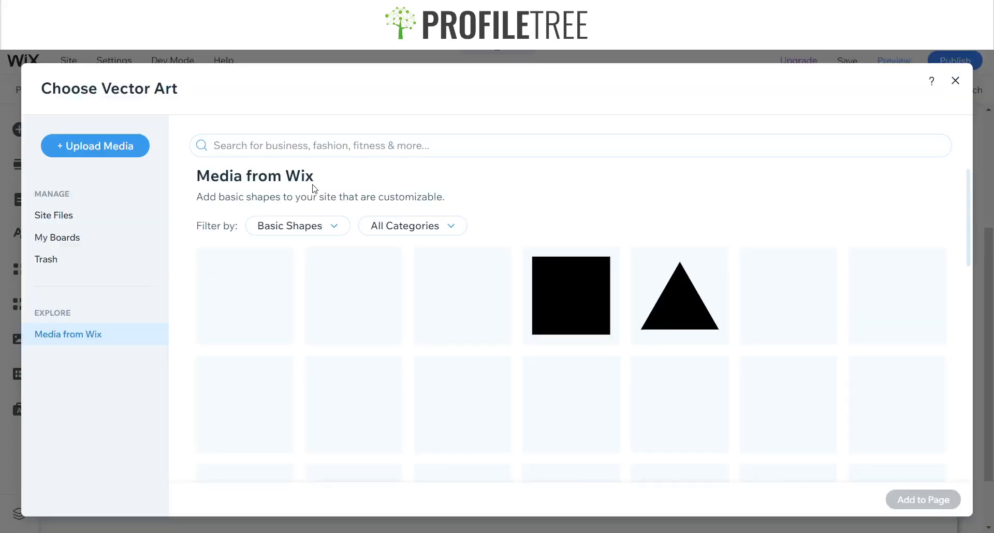
left_click(319, 233)
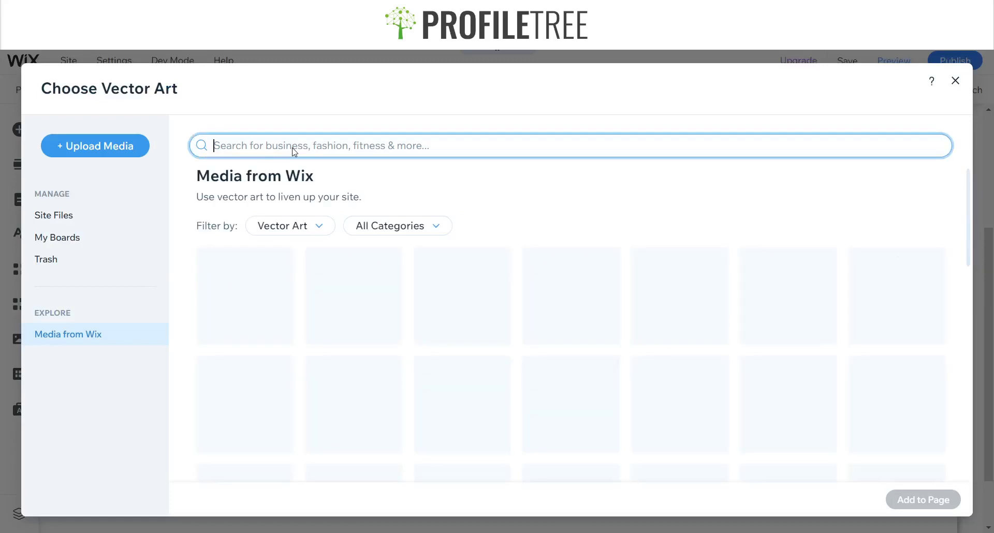
type("Online course")
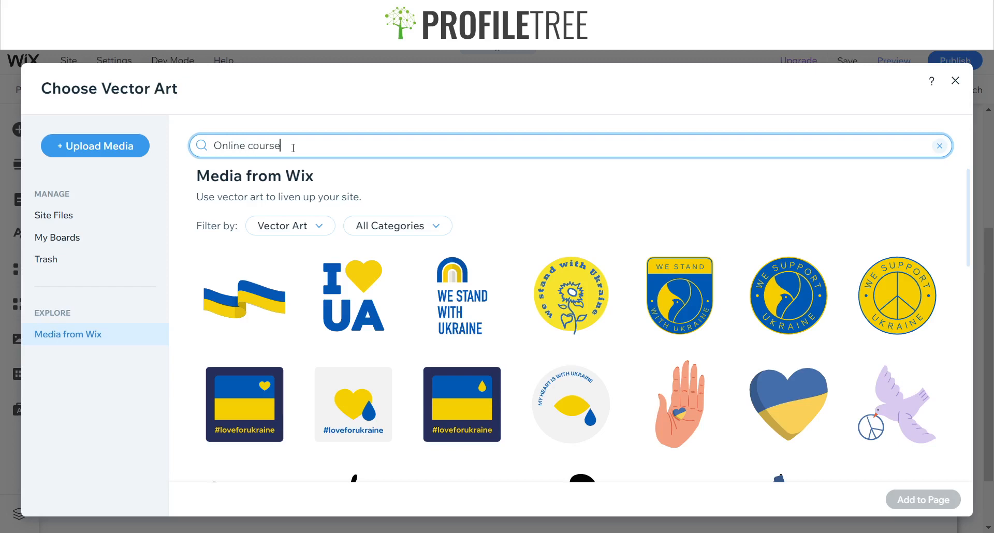
key("Return")
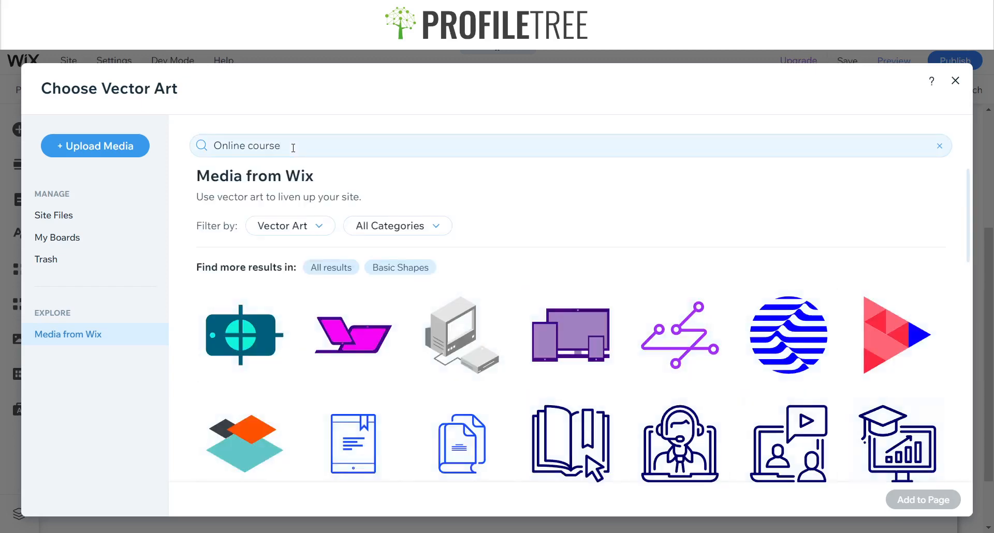
scroll(513, 311, "down", 4)
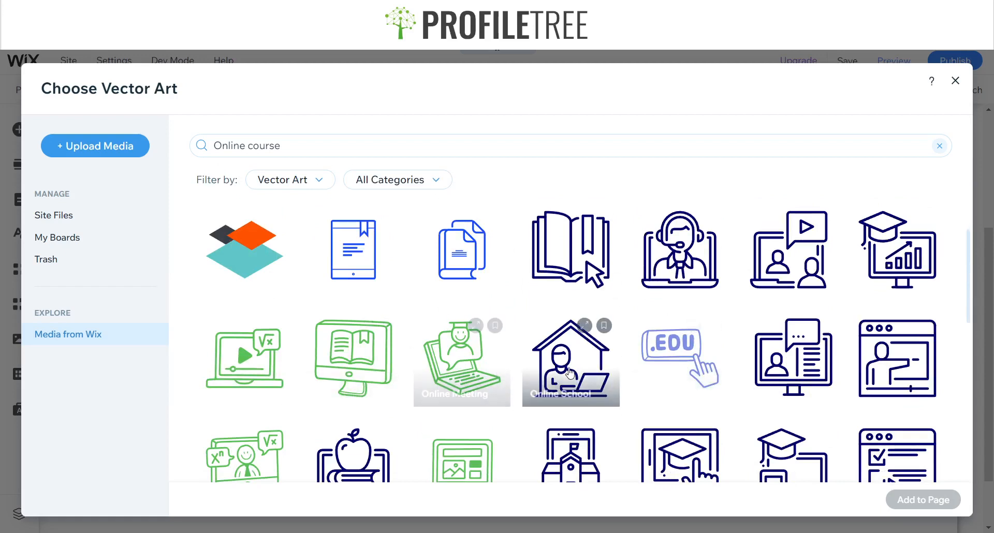
left_click(570, 374)
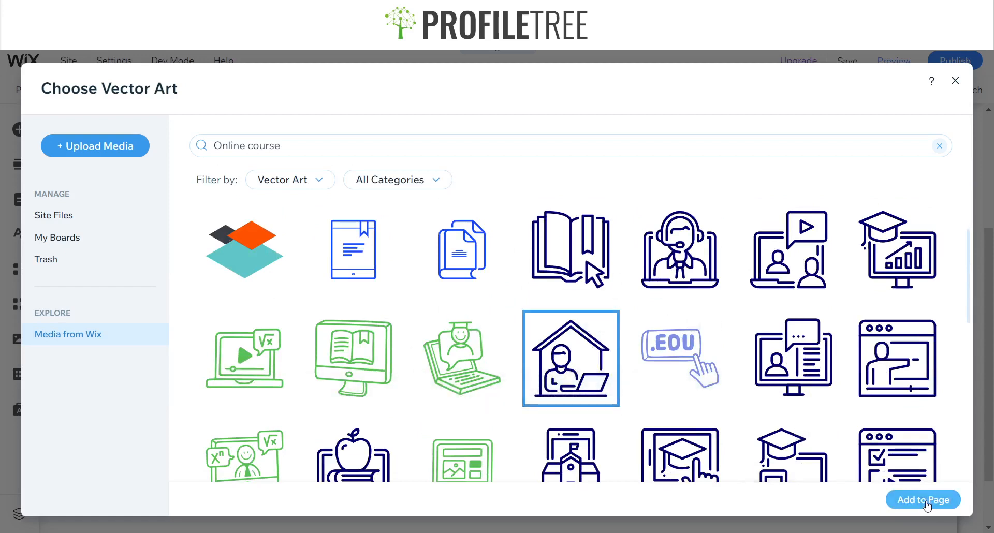
left_click(886, 499)
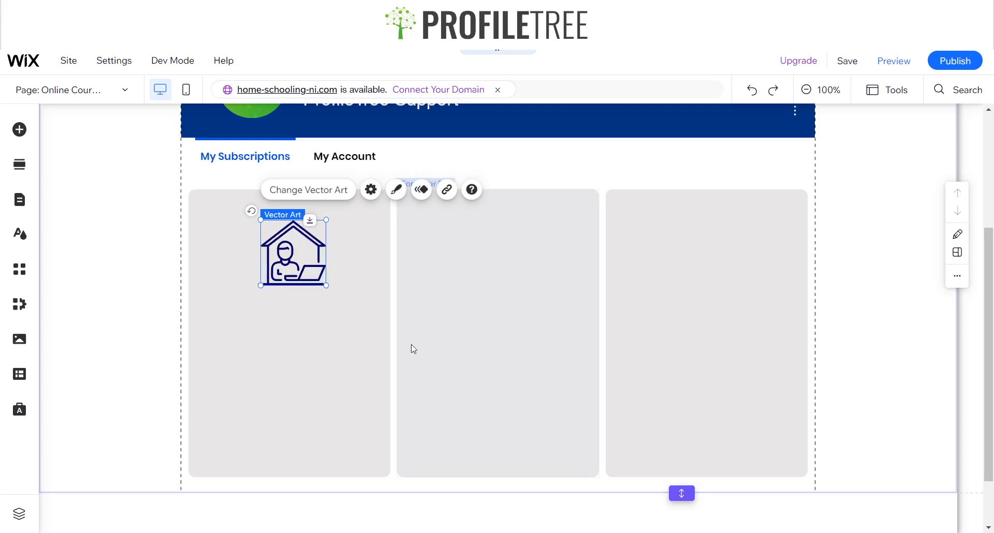
Step: Copy the Online School icon into the second and third container boxes, centered near the top as in the first
left_click(536, 236)
left_click(758, 279)
left_click(345, 298)
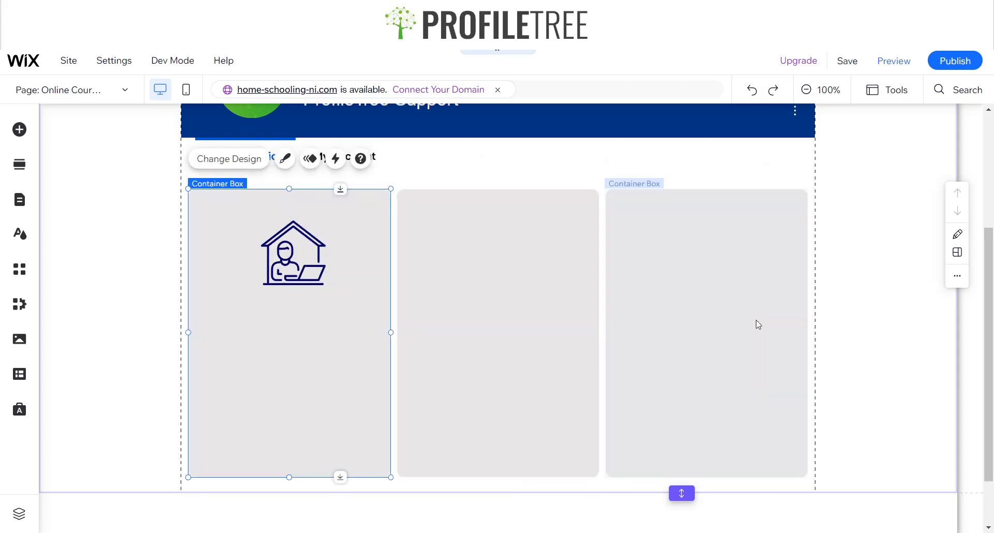
left_click(300, 271)
left_click_drag(300, 270, 697, 264)
left_click(472, 254)
key("ctrl+v")
left_click(693, 282)
key("ctrl+v")
left_click(292, 332)
scroll(332, 194, "up", 2)
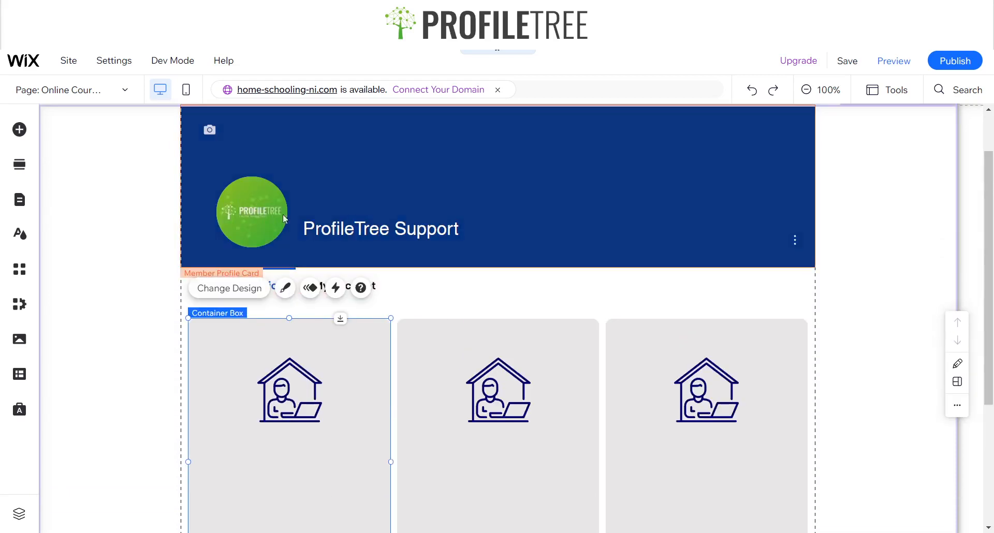
scroll(347, 266, "down", 2)
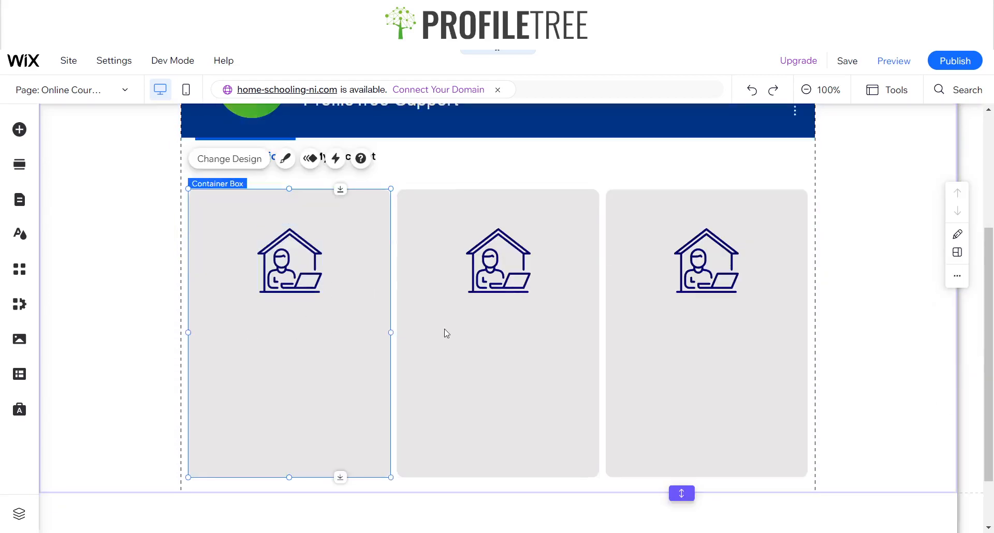
Step: Add a Heading 1 text element to the section, just below the icons and across the container boxes
left_click(21, 130)
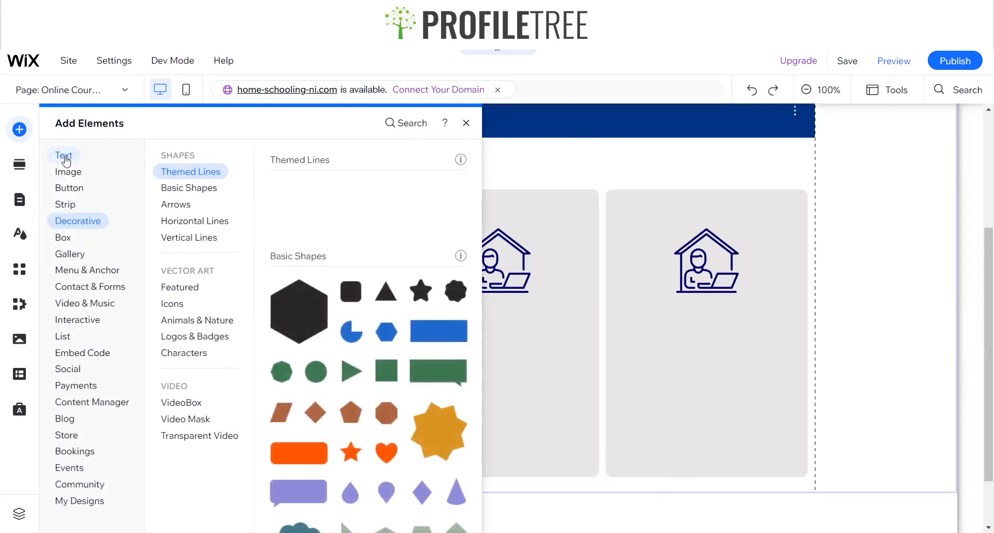
left_click(64, 156)
left_click_drag(304, 208, 471, 348)
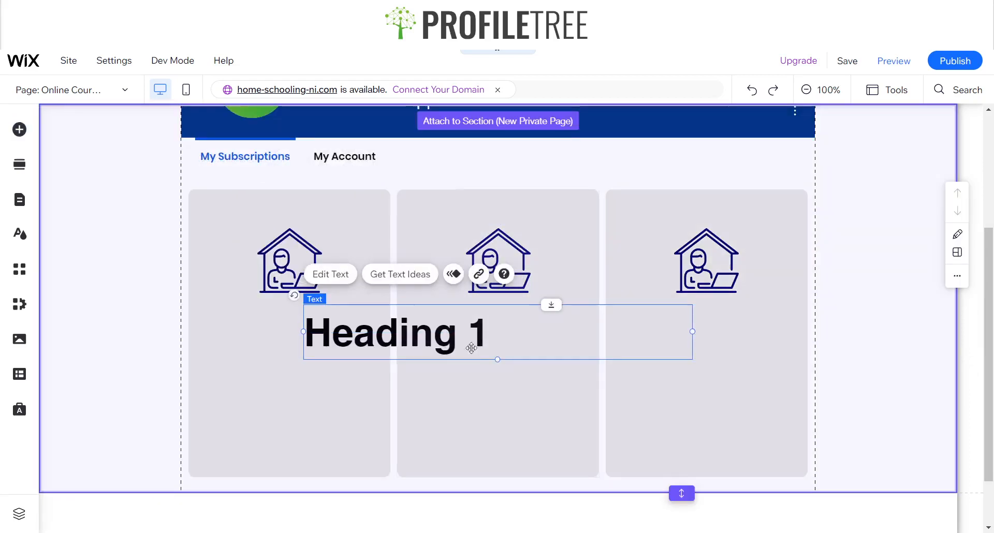
Step: Replace the new heading's placeholder text with "WiX Course 101"
double_click(485, 328)
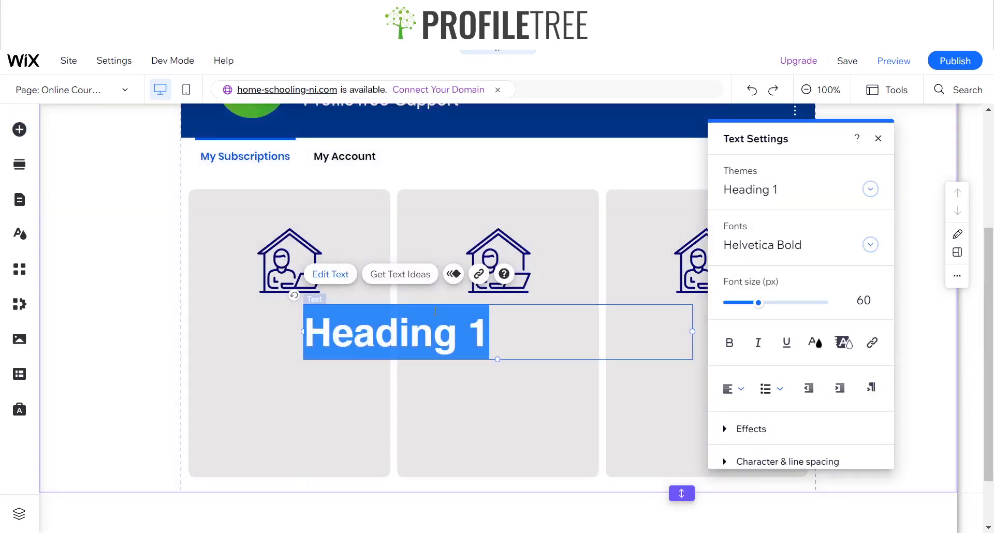
type("Onlien")
key("BackSpace")
key("BackSpace")
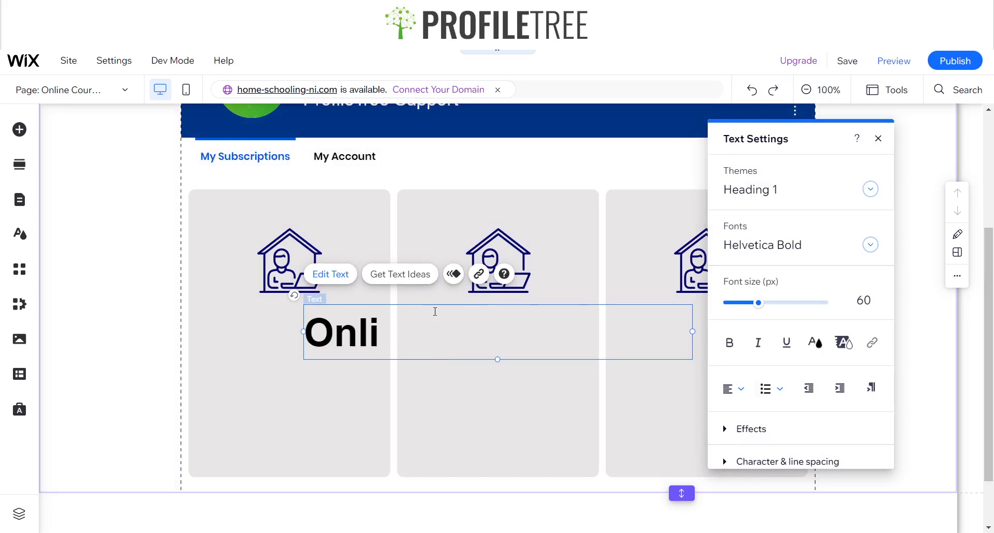
type("ne")
key("BackSpace")
key("BackSpace")
key("BackSpace")
key("BackSpace")
key("BackSpace")
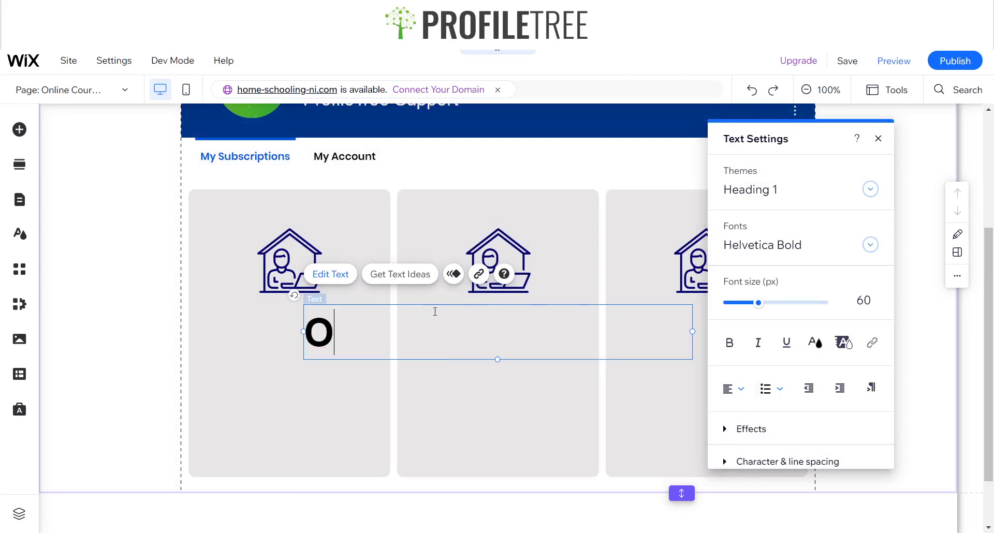
key("BackSpace")
type("WiC")
key("BackSpace")
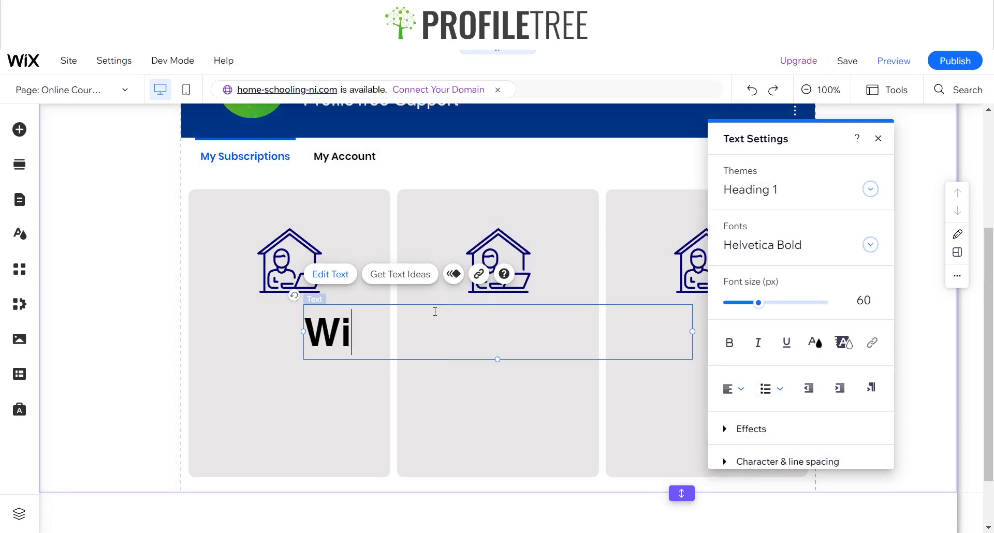
type("X Course ")
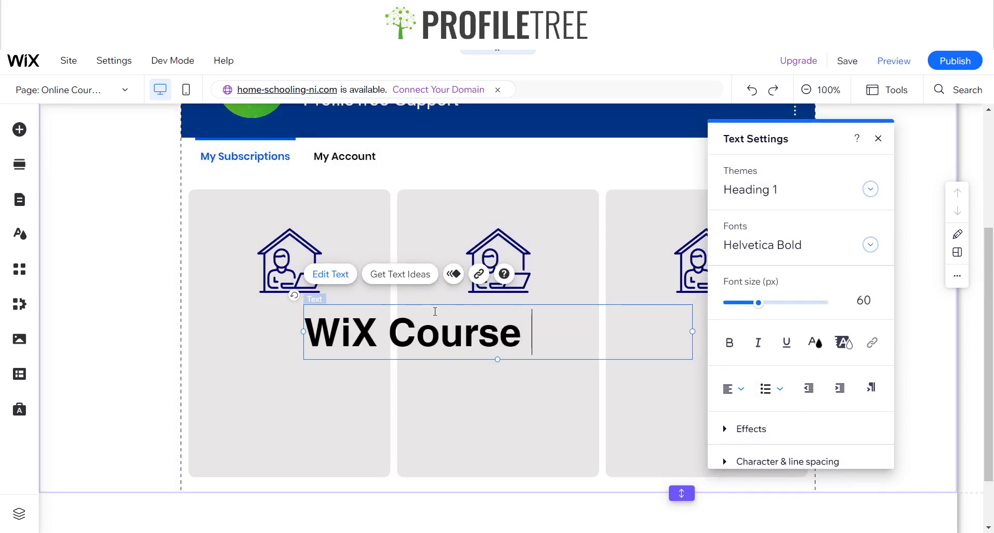
type("101")
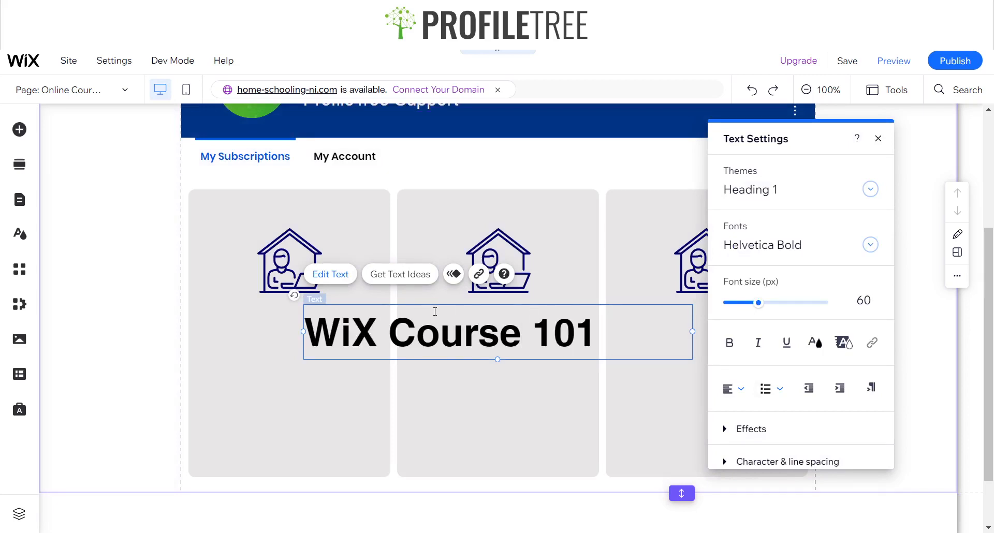
Step: Set the whole "WiX Course 101" heading to Poppins Semi Bold at 20 px and close the text settings
key("ctrl+a")
left_click(803, 244)
type("P")
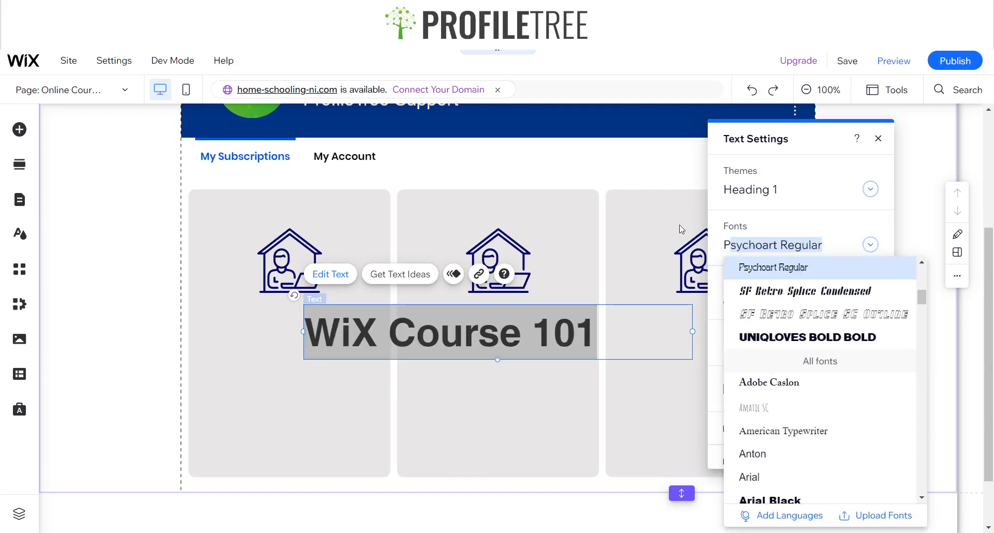
type("o")
left_click(825, 290)
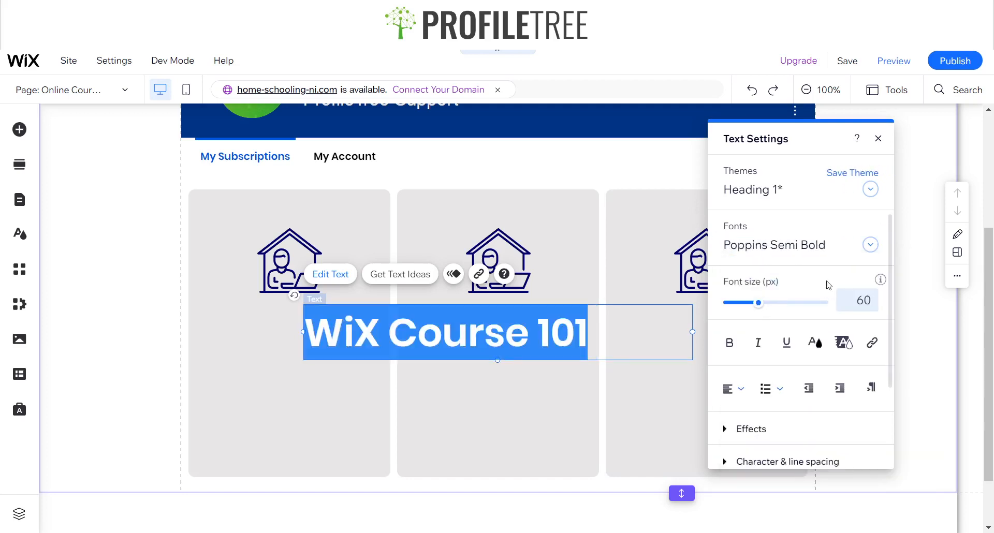
left_click(873, 298)
type("20")
key("Return")
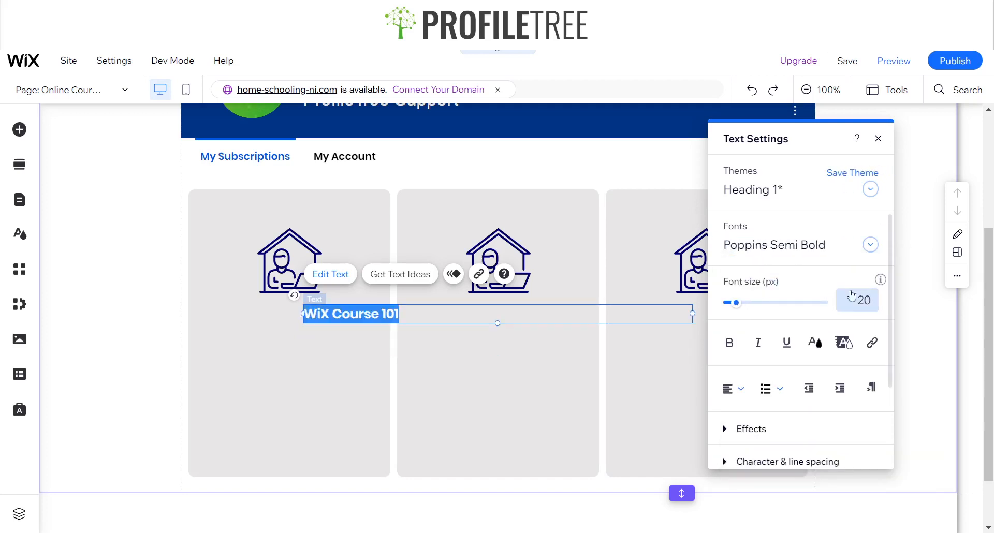
left_click(878, 139)
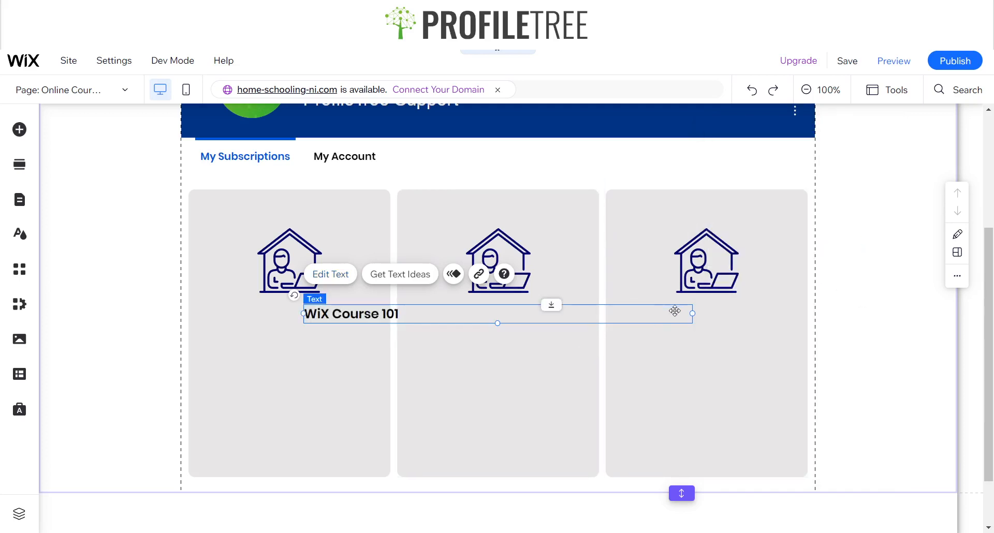
Step: Narrow the "WiX Course 101" title and centre it beneath the icon in the first card
left_click_drag(691, 312, 312, 321)
left_click(311, 371)
Step: Add the Avenir Light paragraph below the "WiX Course 101" title, narrowed and centred to fit inside the first card
left_click(19, 129)
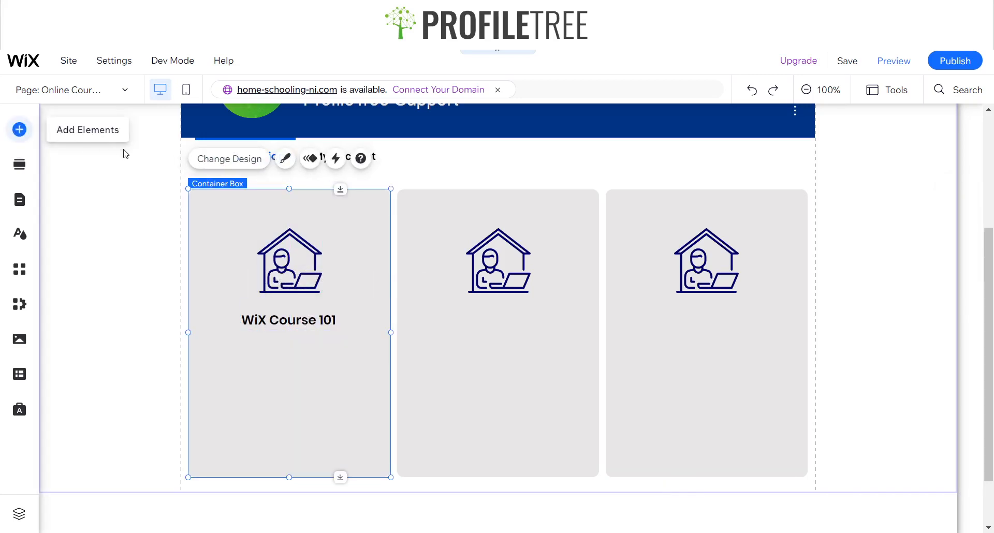
left_click(104, 188)
left_click(197, 188)
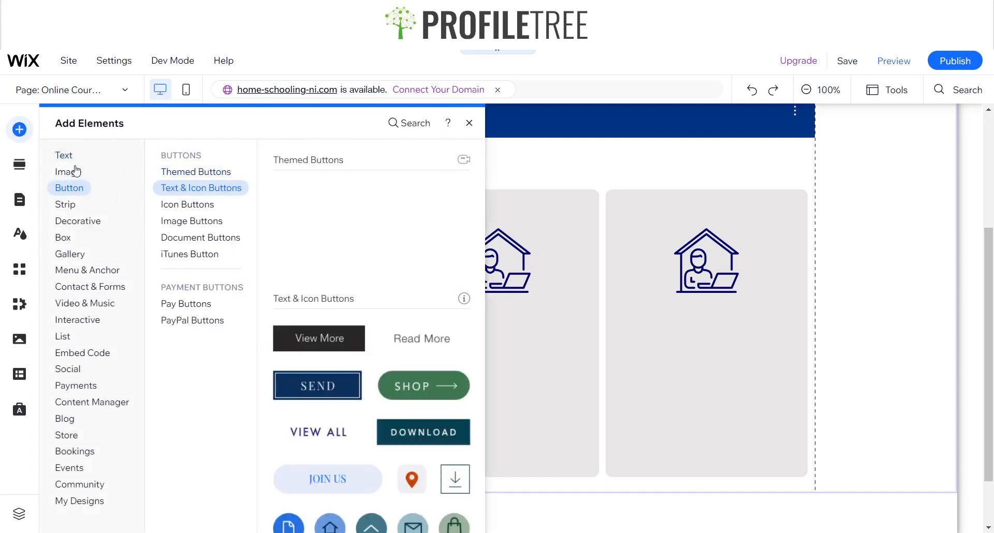
left_click(64, 158)
left_click(187, 188)
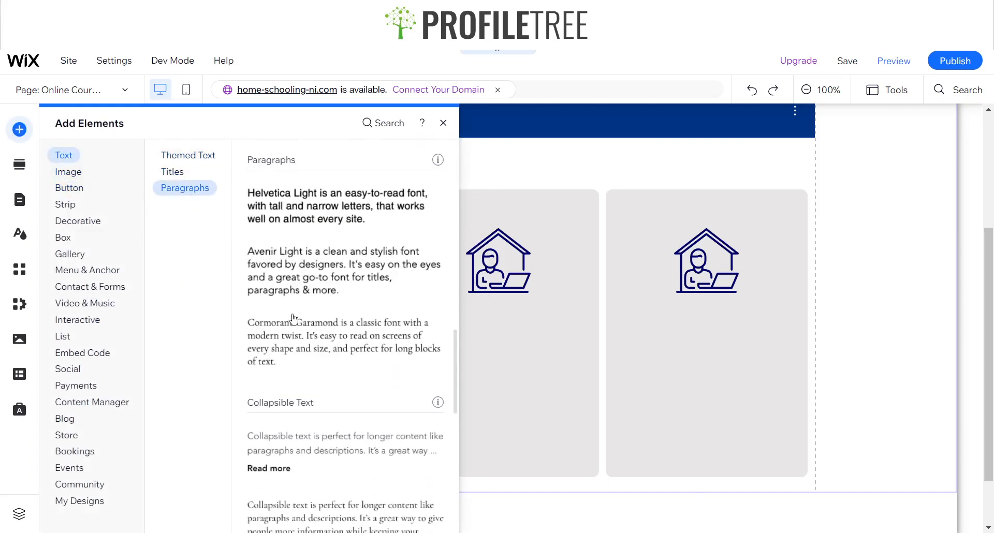
left_click_drag(282, 275, 262, 372)
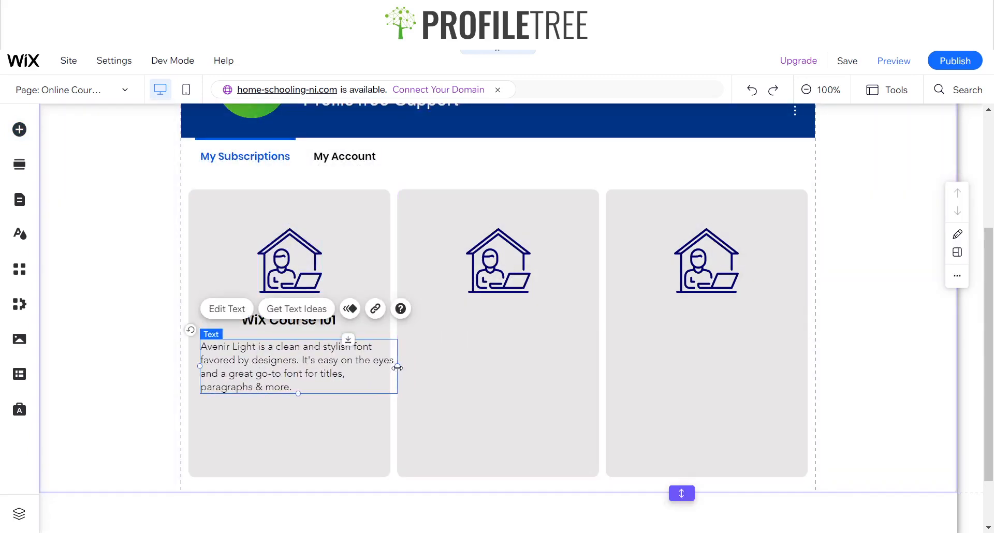
mouse_move(396, 366)
left_mouse_down()
mouse_move(367, 365)
mouse_move(381, 365)
left_mouse_up()
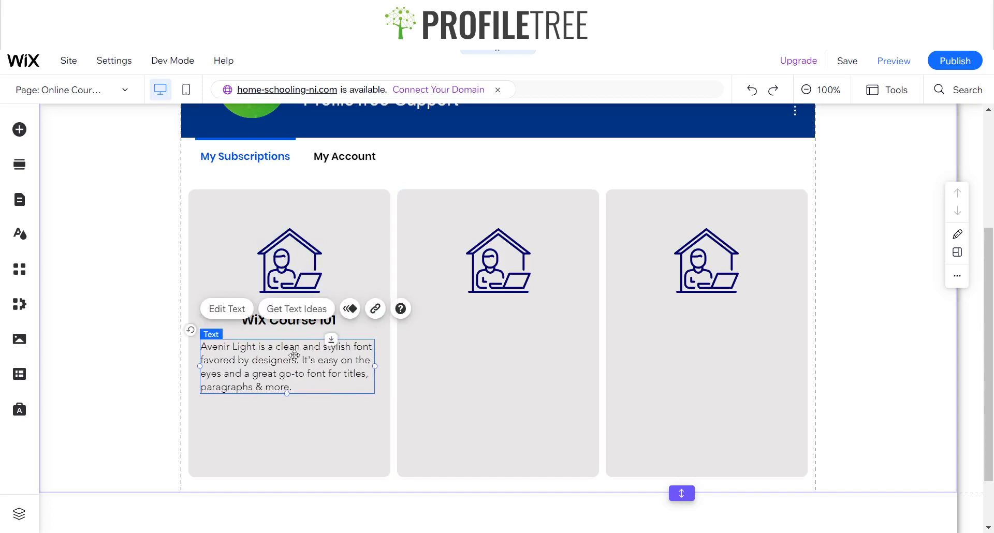
left_click_drag(273, 365, 275, 364)
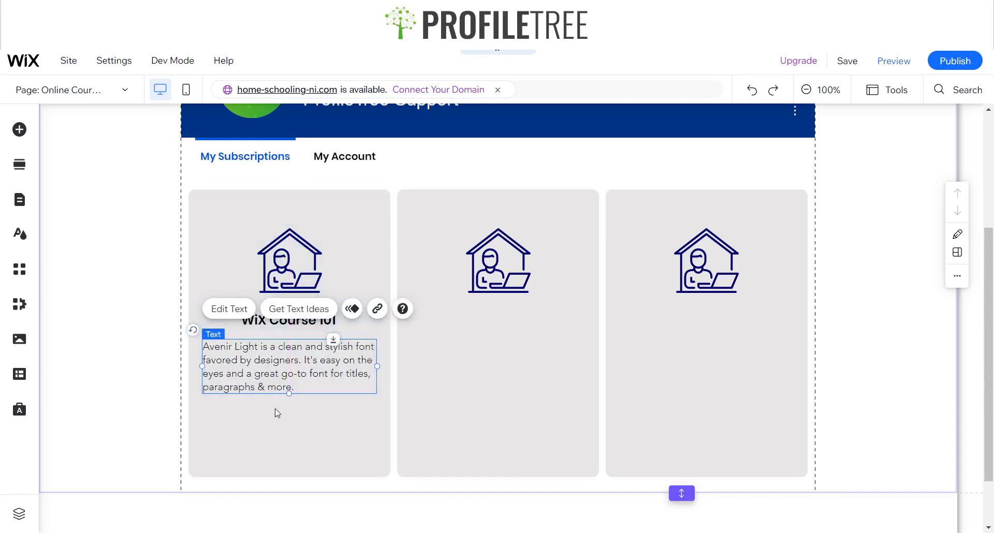
Step: Add the plain "Read More" text button and place it centred below the paragraph in the first card
left_click(260, 412)
left_click(19, 130)
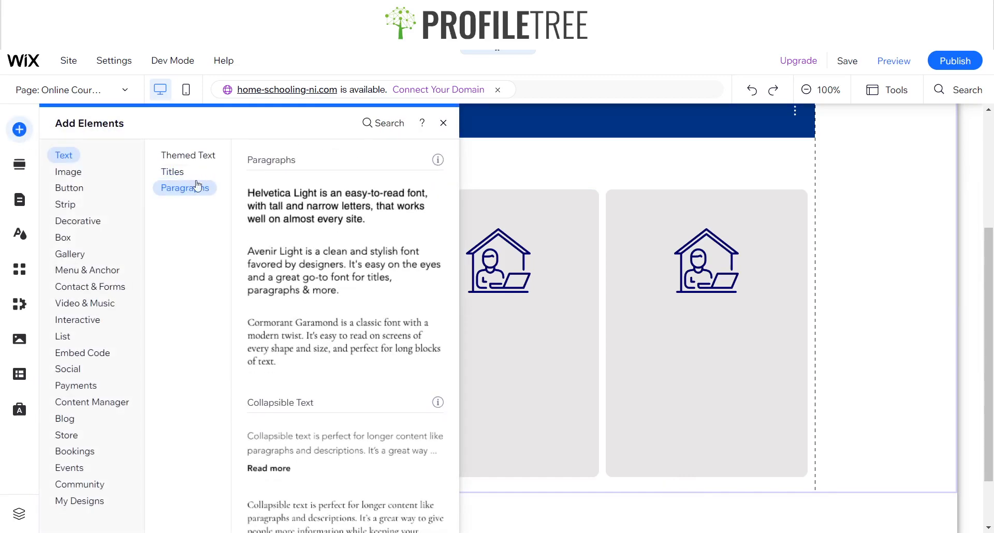
left_click(73, 188)
left_click(408, 197)
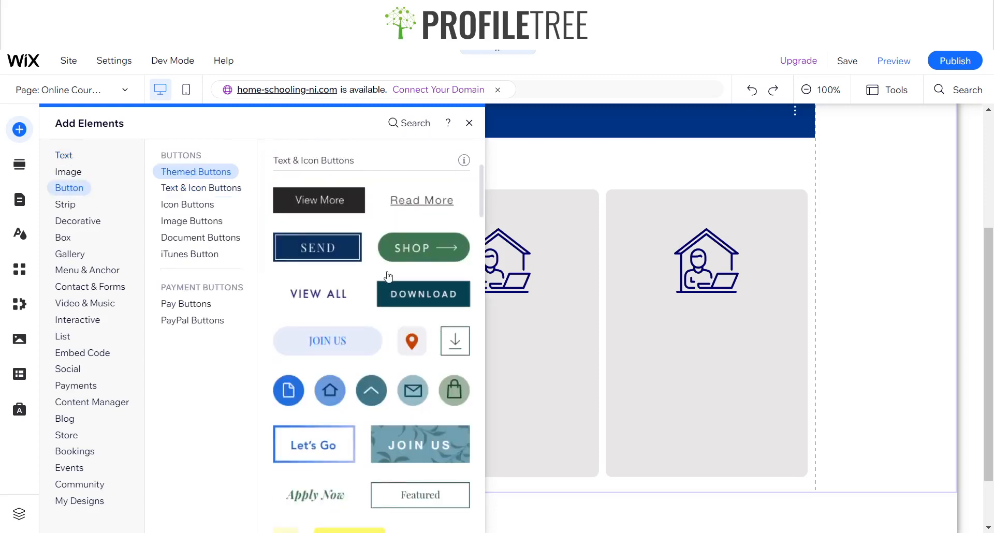
left_click(498, 319)
left_click_drag(498, 318, 283, 431)
Step: Change the label of the first card's button to "Select"
left_click(305, 387)
type("S")
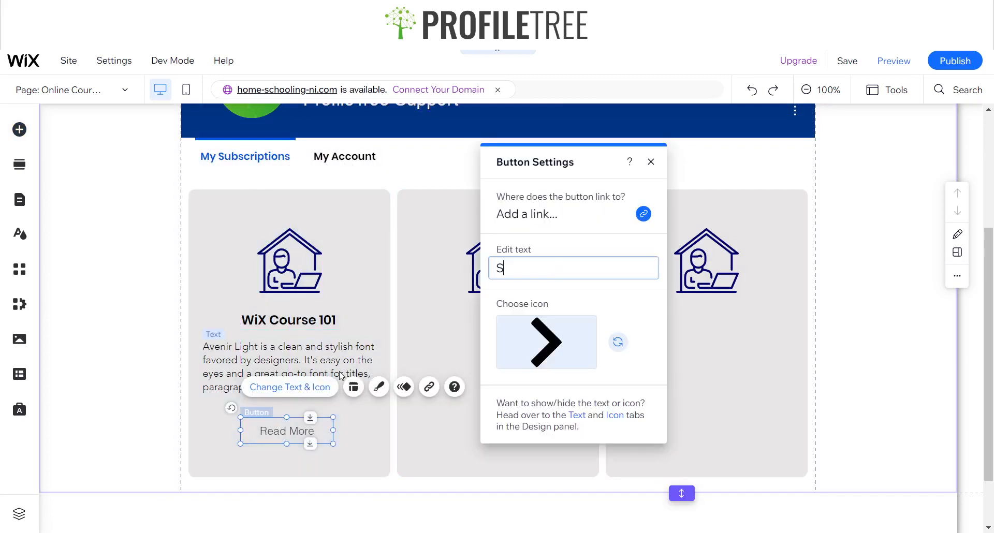
type("elect")
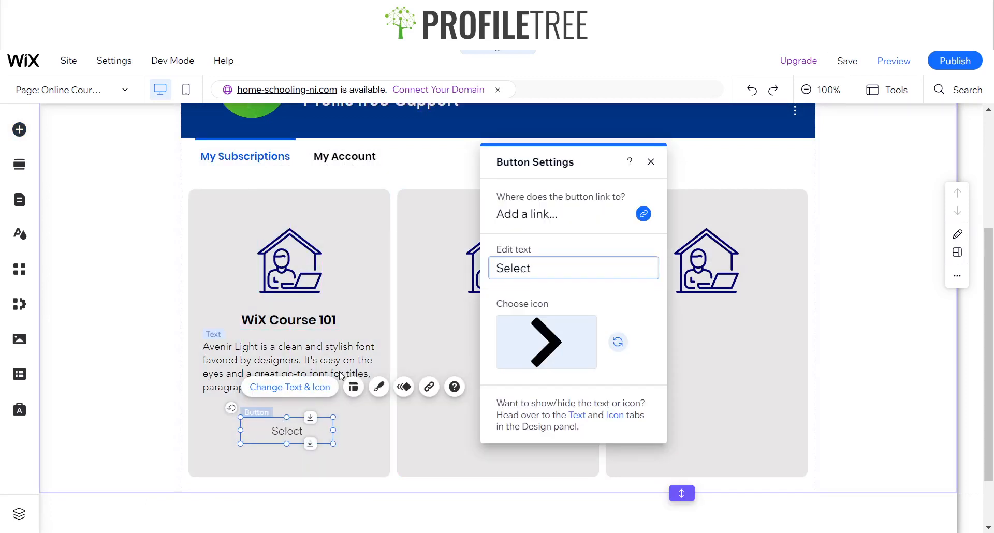
left_click(252, 426)
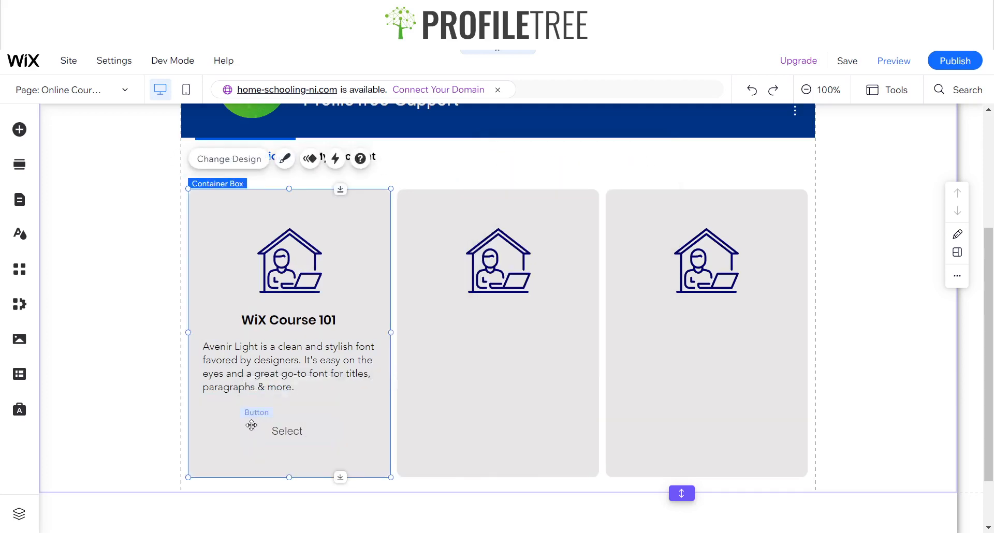
Step: Apply the black "View More" preset design to the Select button and preview the page
left_click(252, 425)
left_click(379, 387)
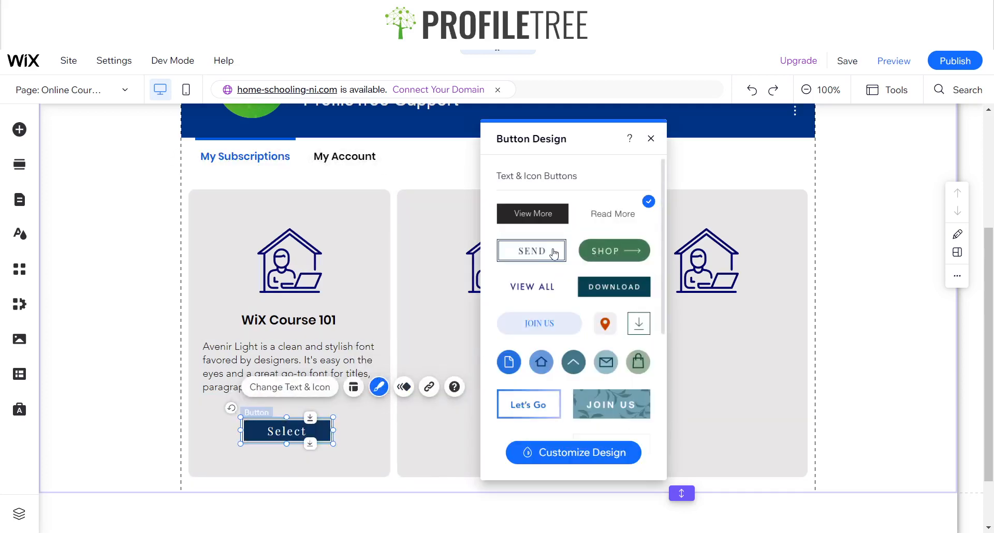
left_click(533, 213)
left_click(650, 138)
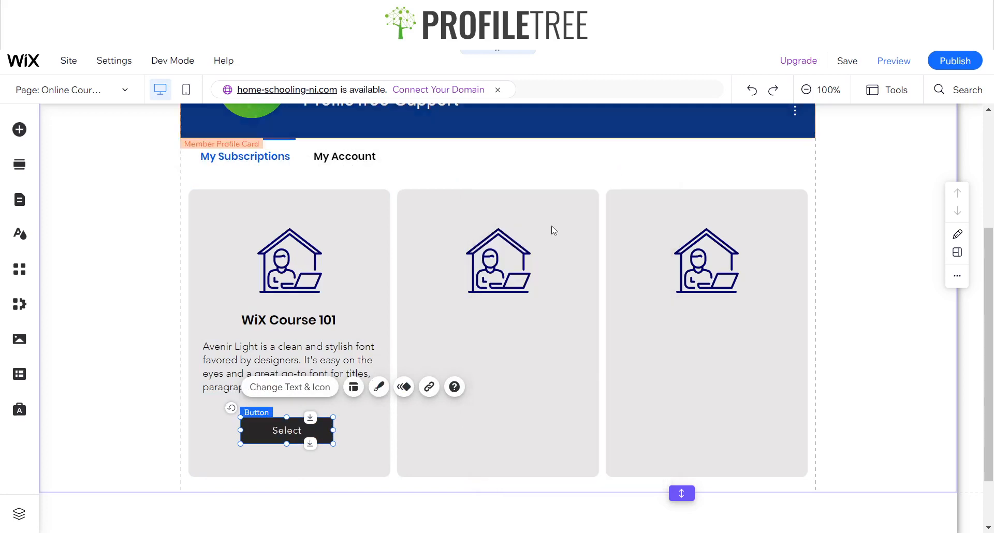
left_click(384, 451)
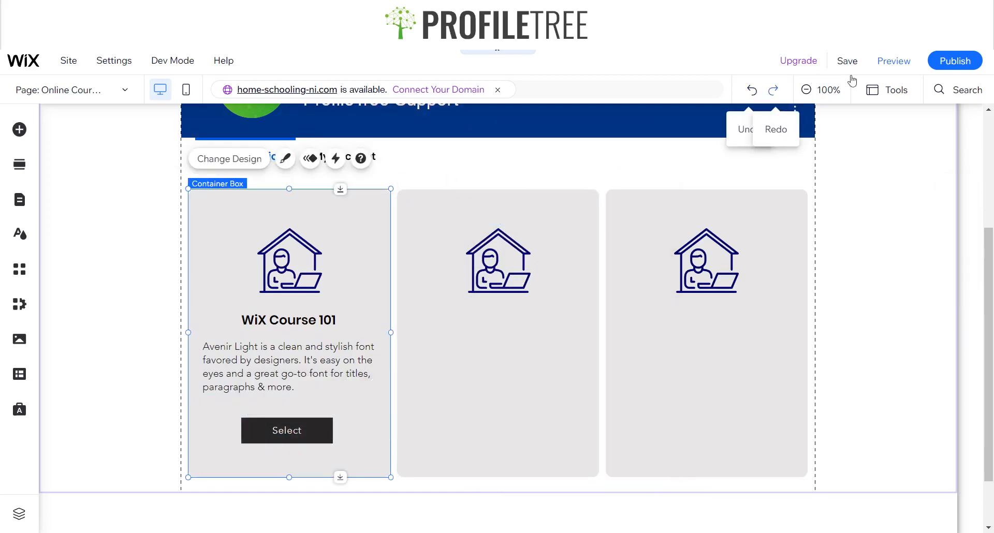
left_click(894, 60)
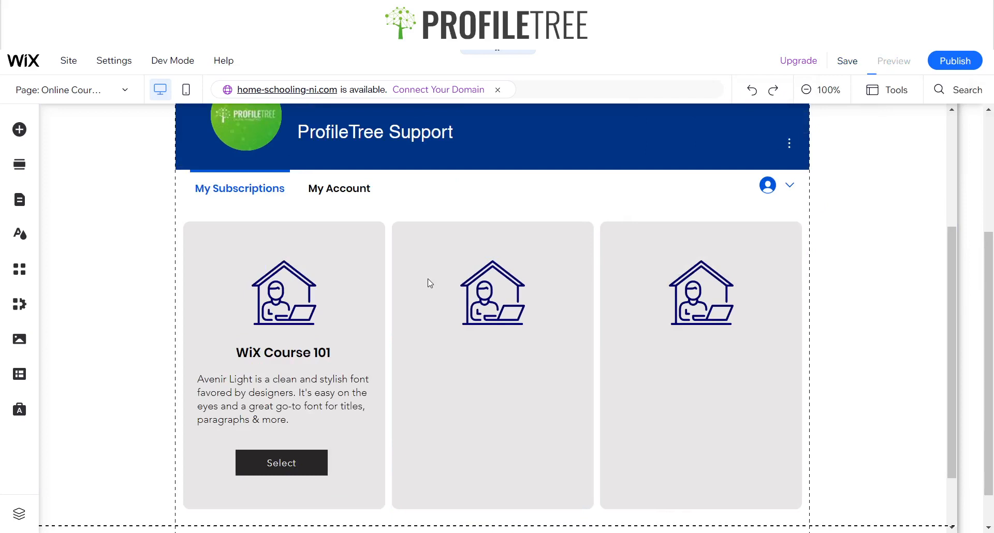
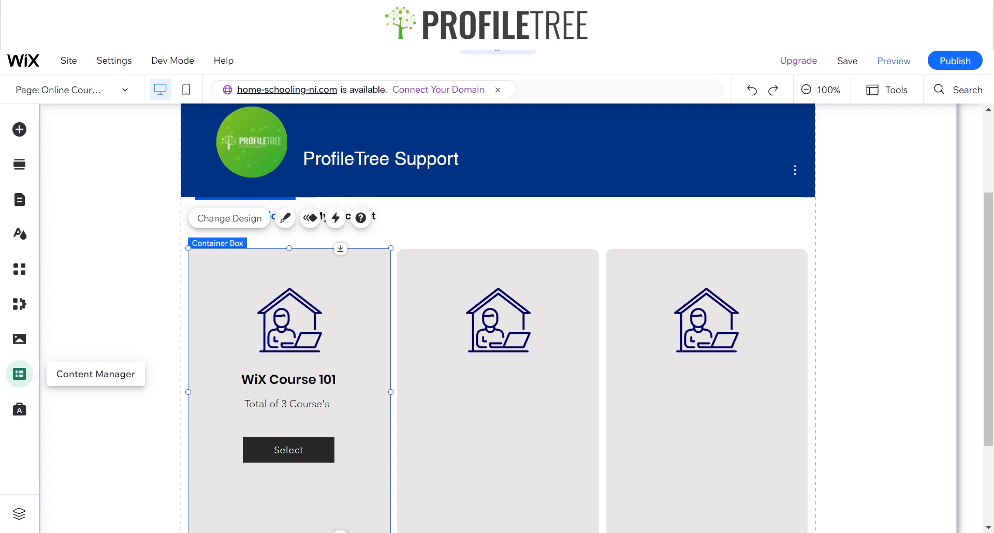
Step: Add the Content Manager to the site and begin a new collection by adding content
left_click(21, 378)
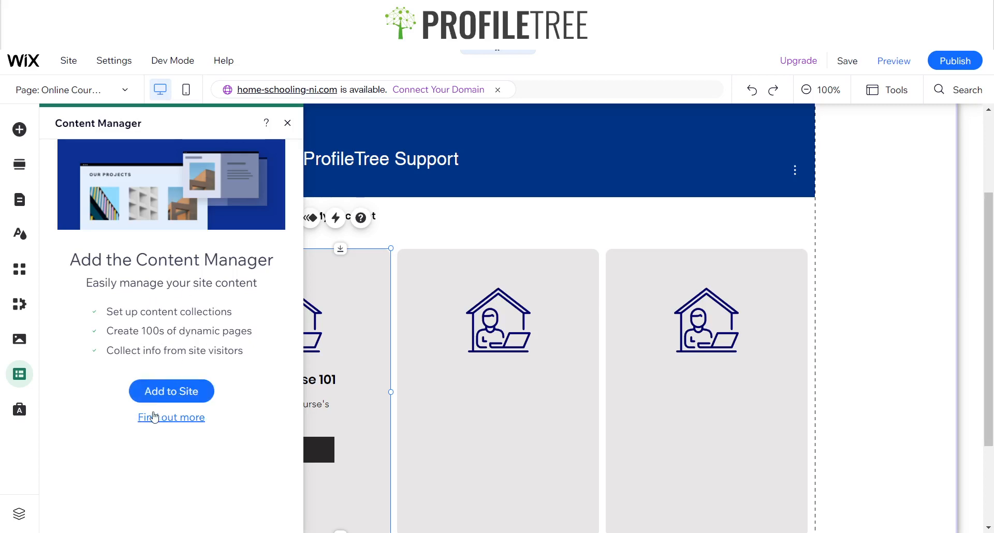
left_click(163, 394)
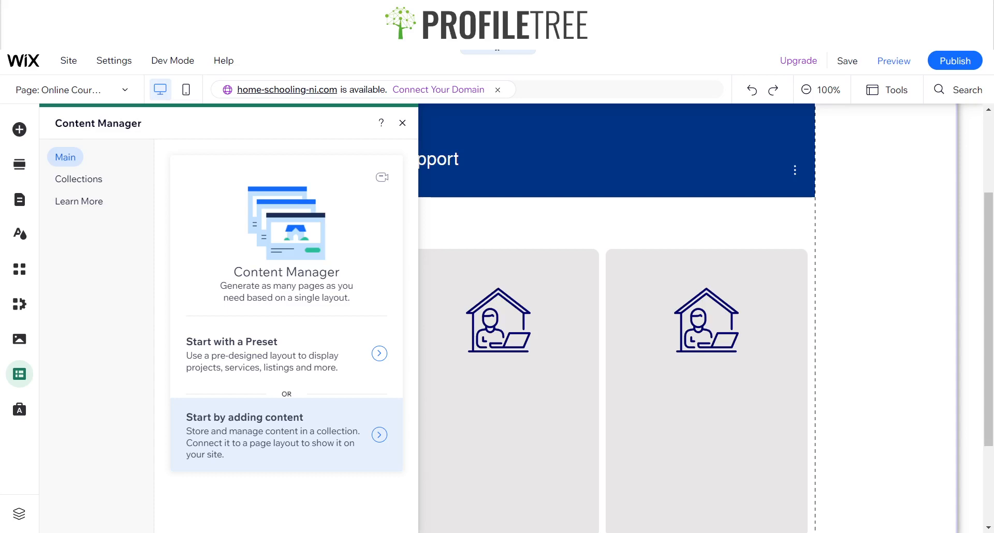
left_click(379, 434)
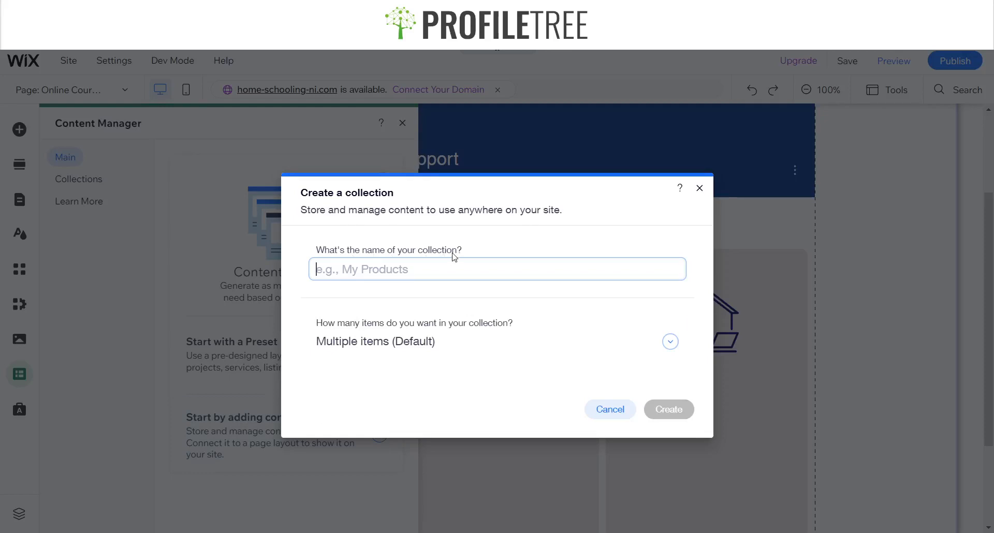
Step: Create a collection named "WiX Online Courses" that holds multiple items
type("WiX")
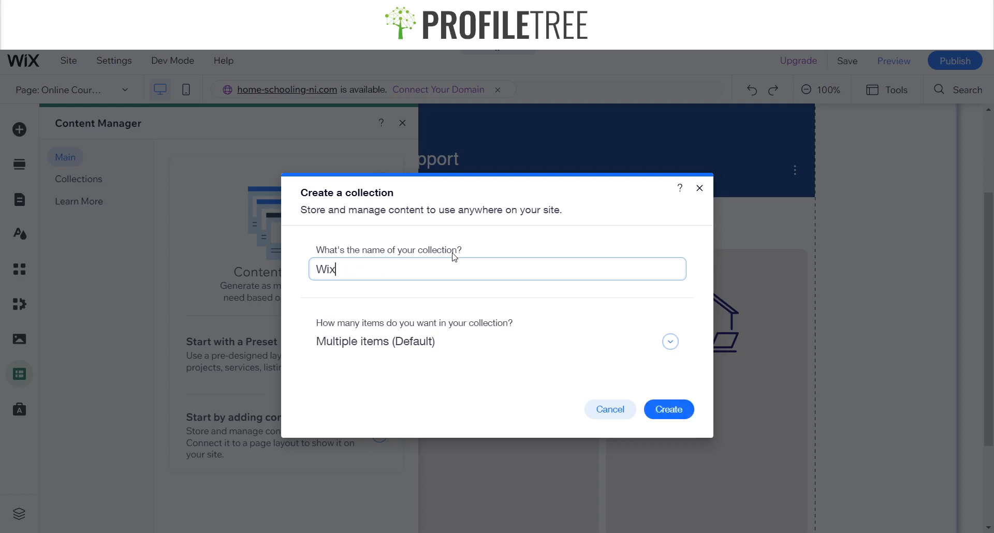
type(" Online Courses")
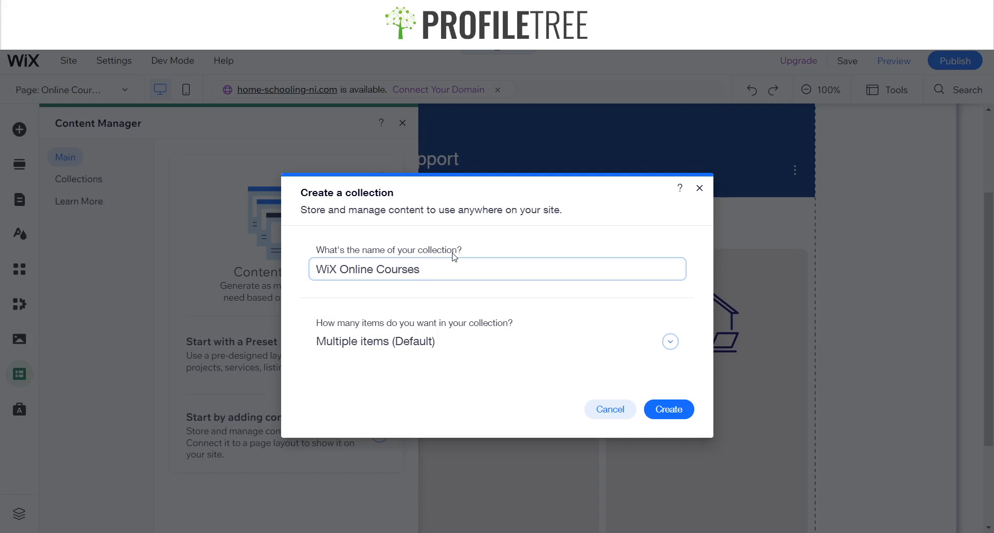
left_click(609, 348)
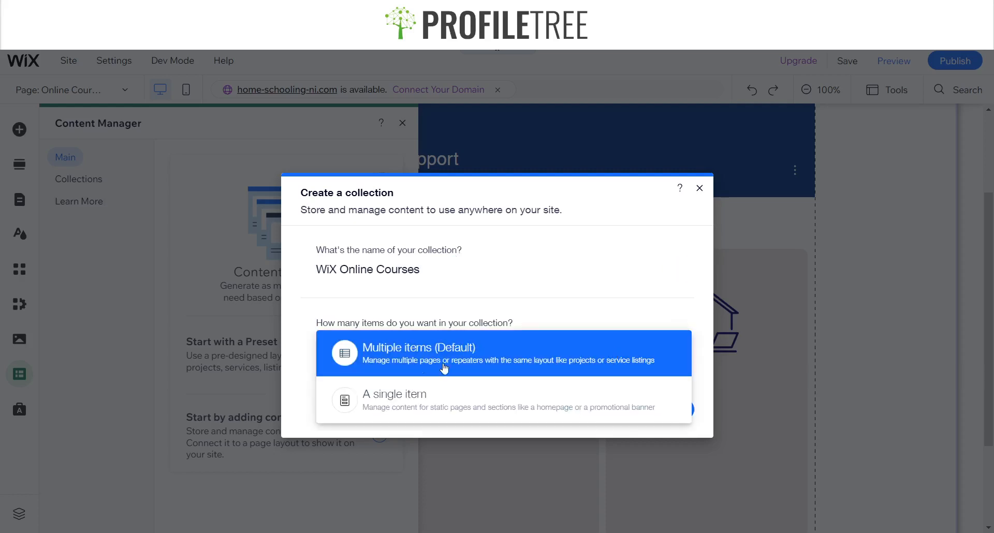
left_click(309, 383)
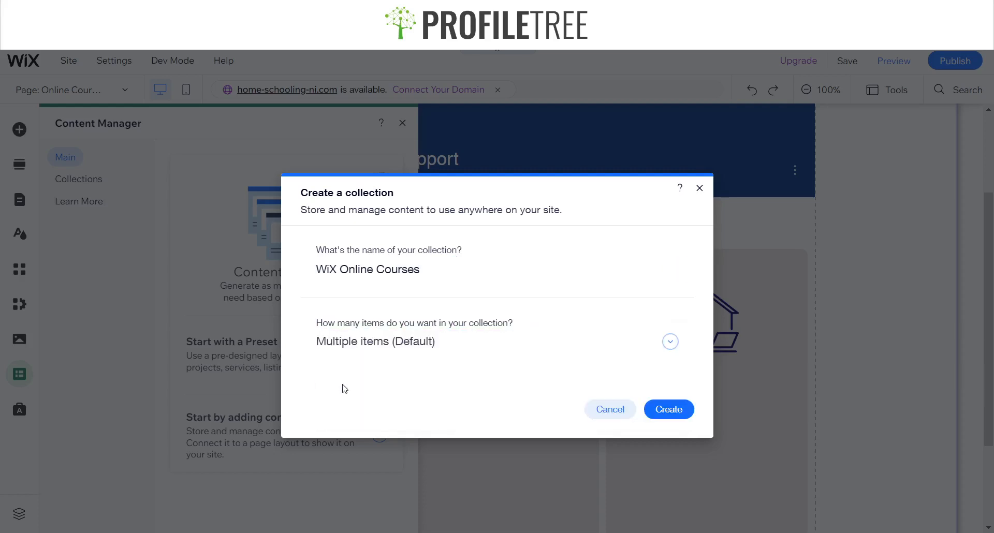
left_click(673, 409)
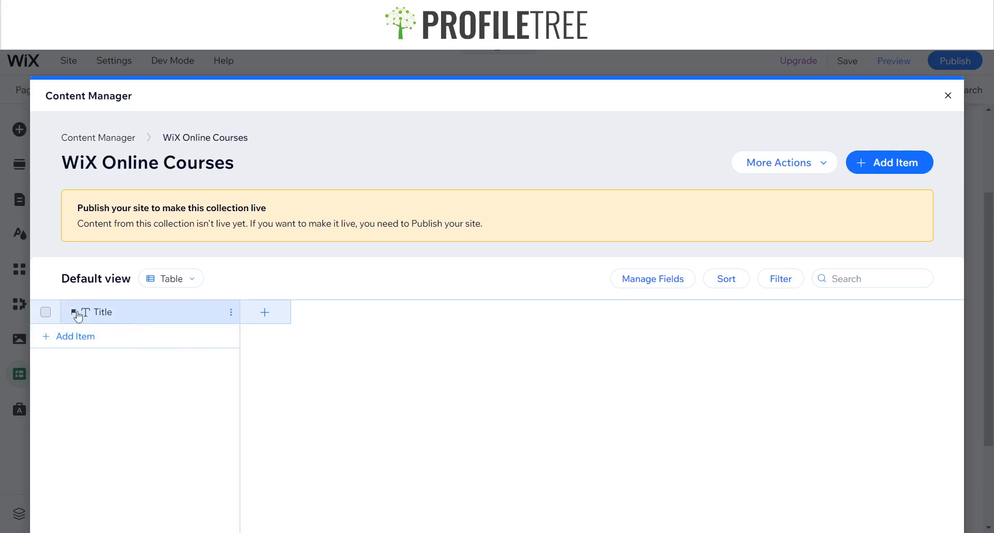
Step: Examine the Title field's available actions and its field type and name settings
mouse_move(98, 304)
left_click(120, 313)
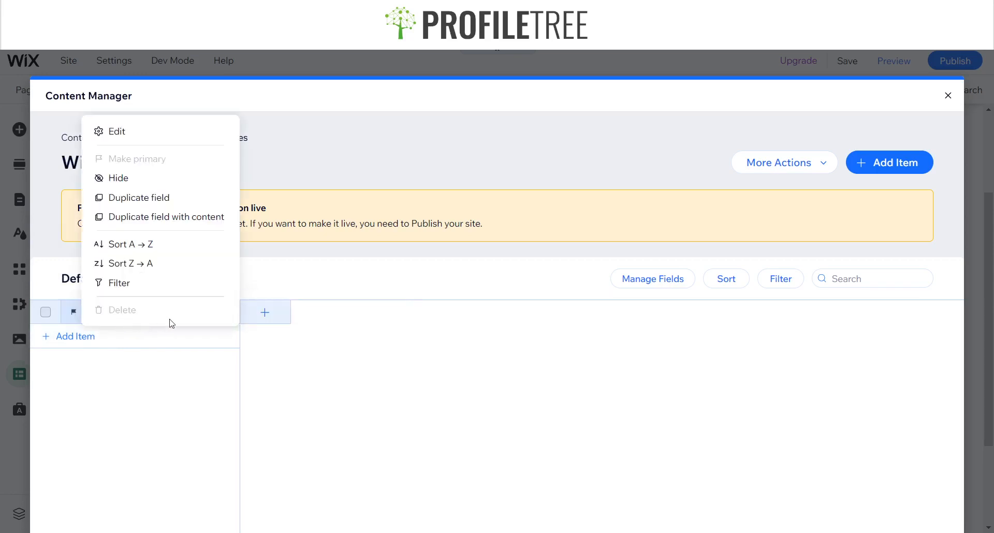
left_click(312, 368)
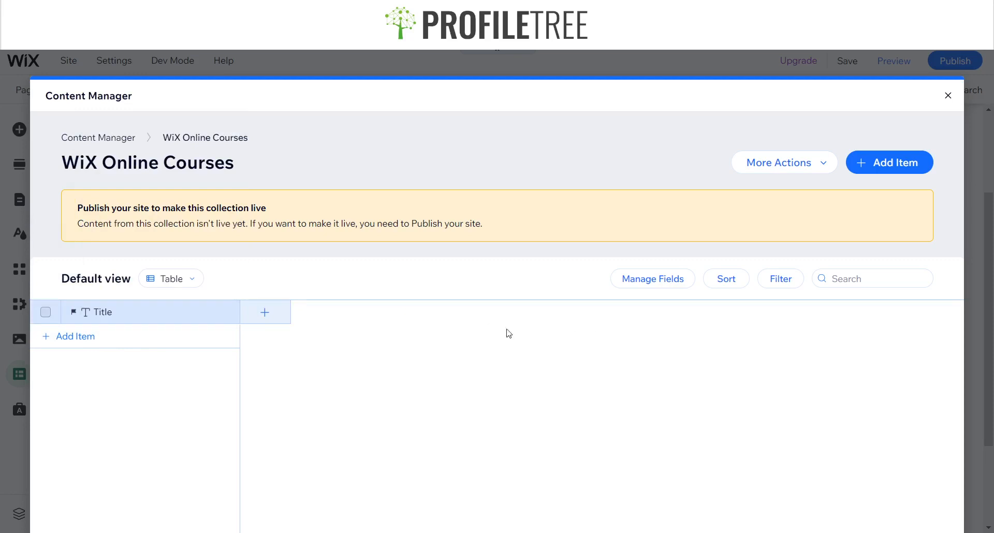
mouse_move(70, 319)
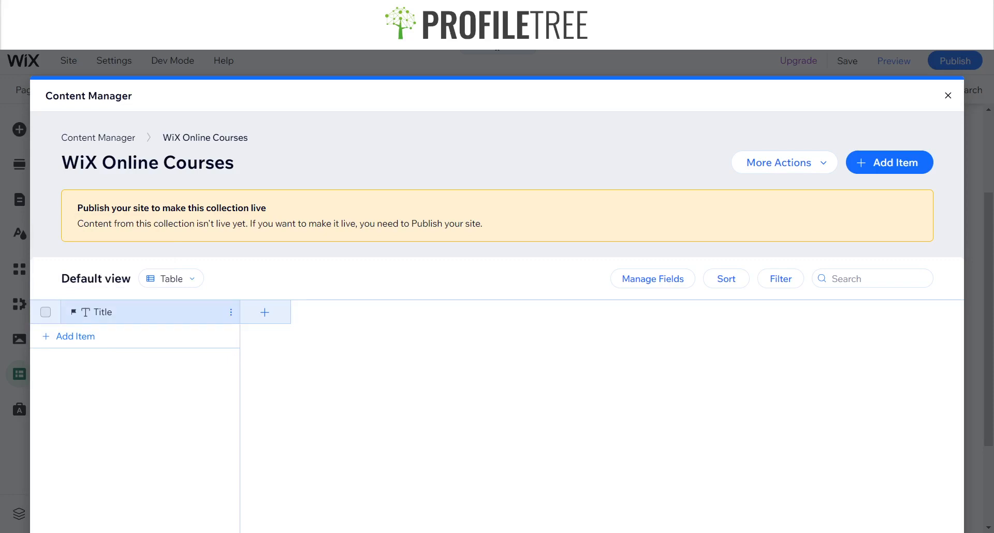
left_click(105, 312)
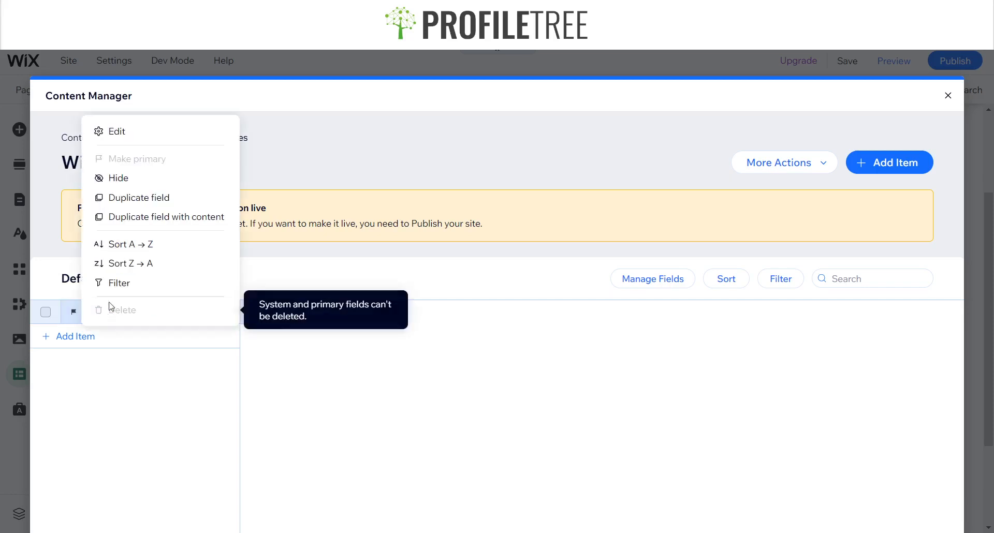
left_click(117, 131)
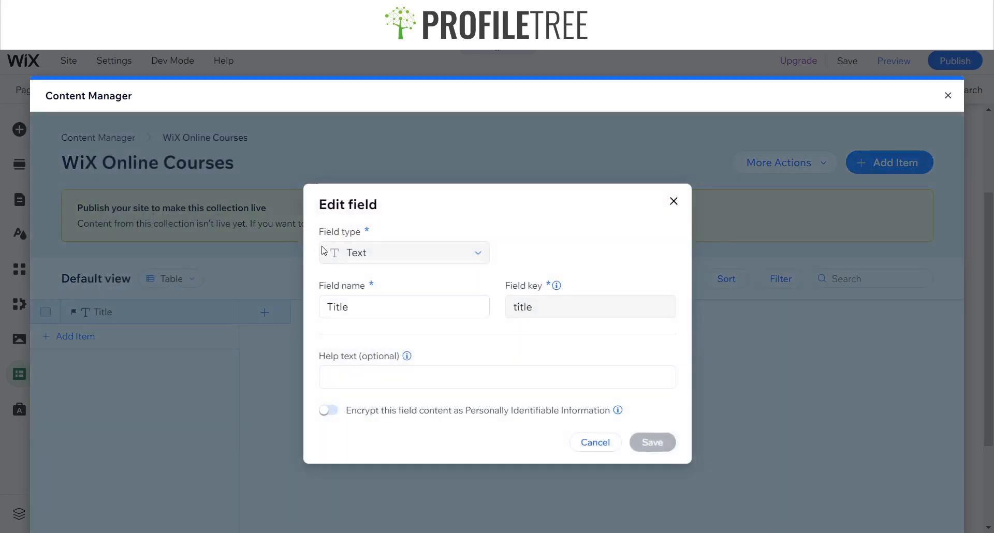
double_click(388, 249)
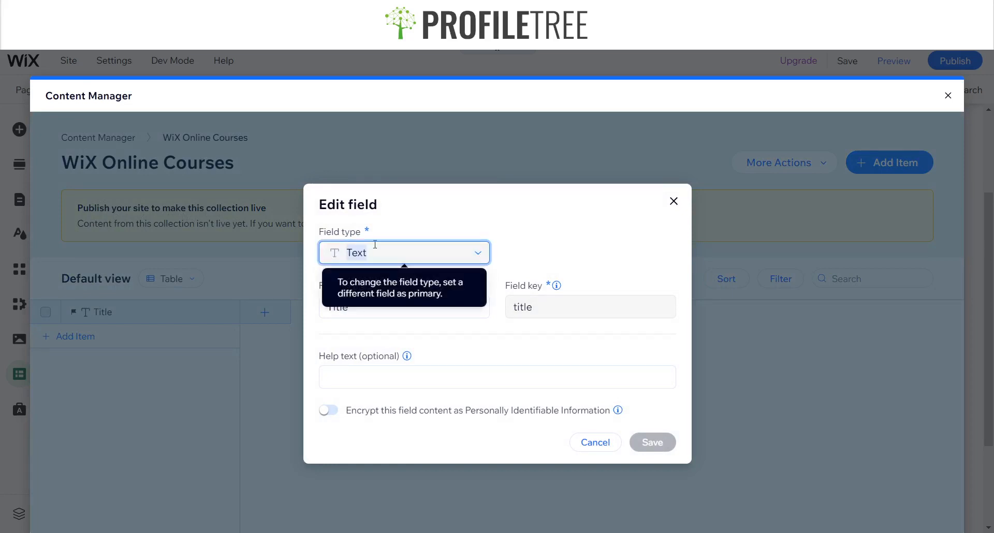
double_click(388, 305)
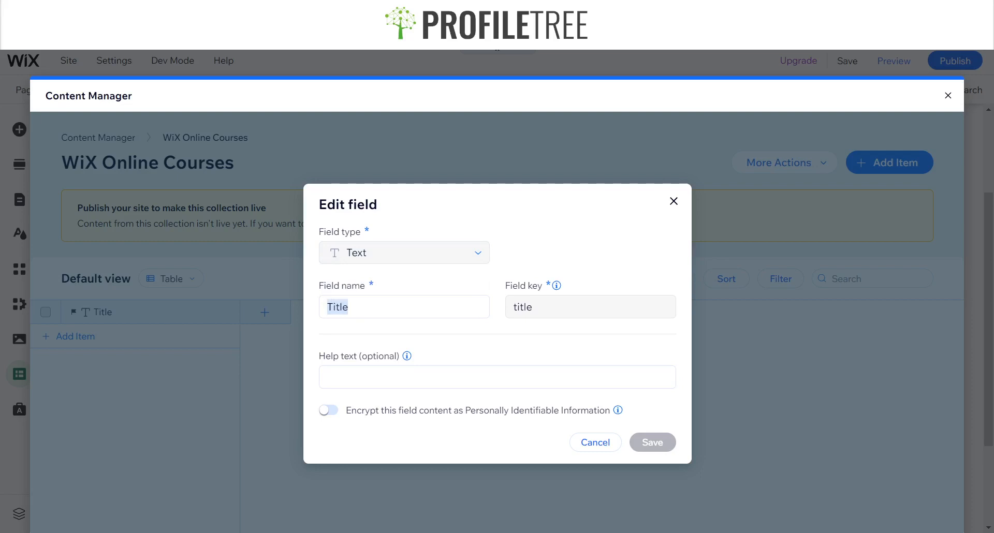
left_click(674, 201)
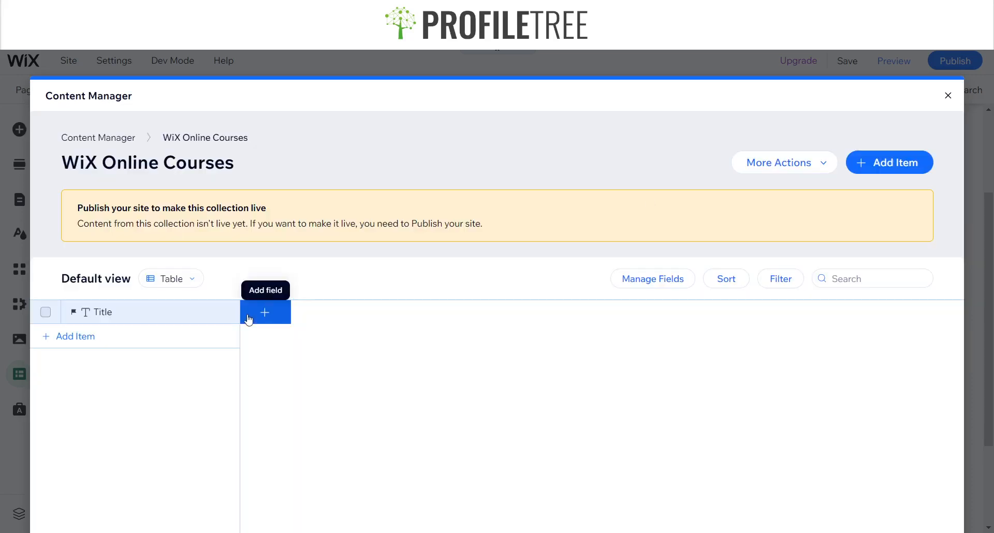
Step: Add a Text field named "Module Name" to the WiX Online Courses collection
left_click(249, 319)
left_click(398, 328)
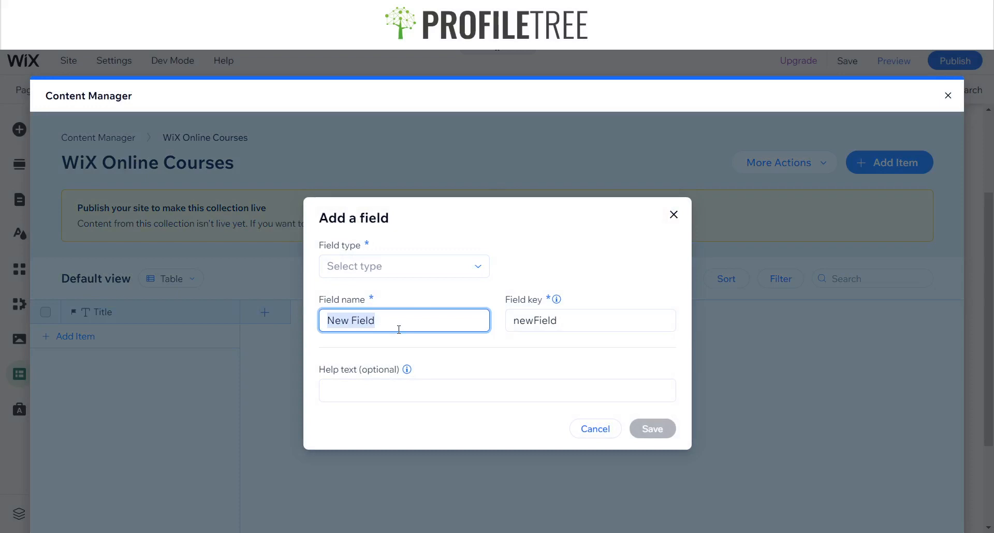
type("Moduel")
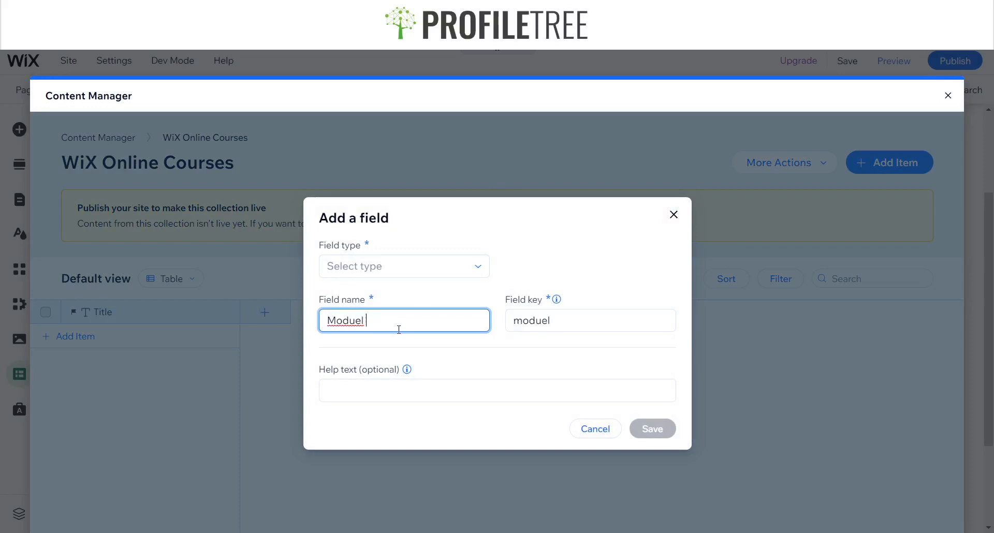
key("BackSpace")
key("BackSpace")
key("BackSpace")
type("le Name")
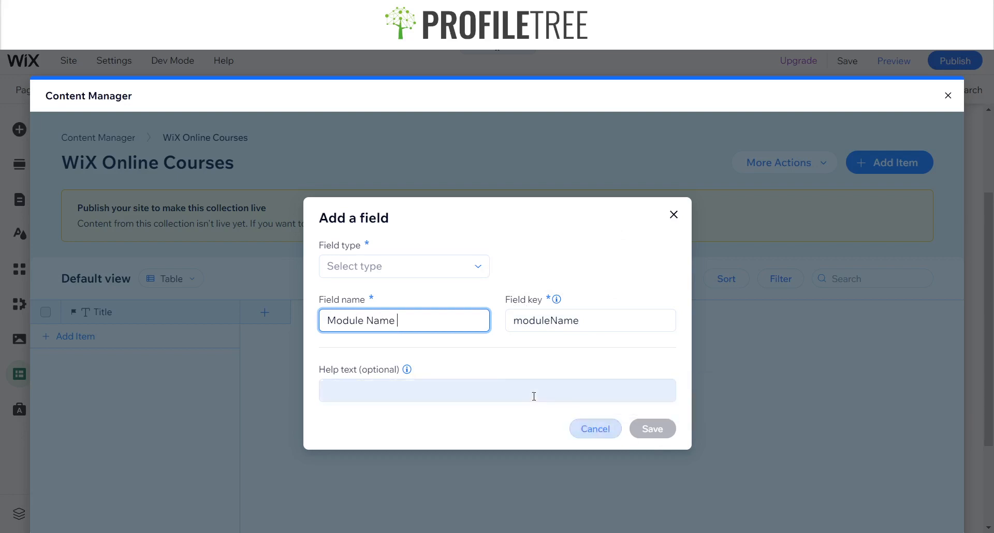
left_click(405, 270)
left_click(385, 291)
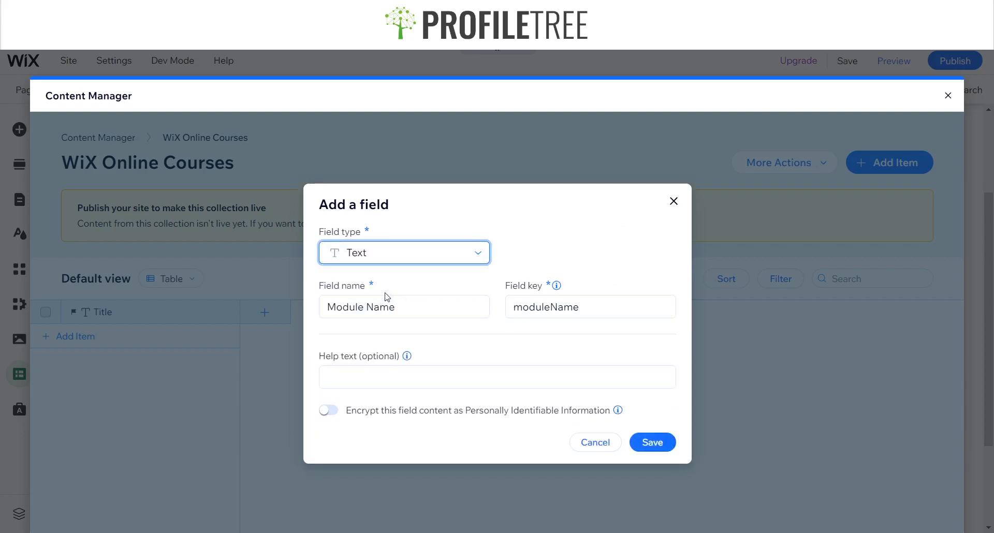
left_click(651, 442)
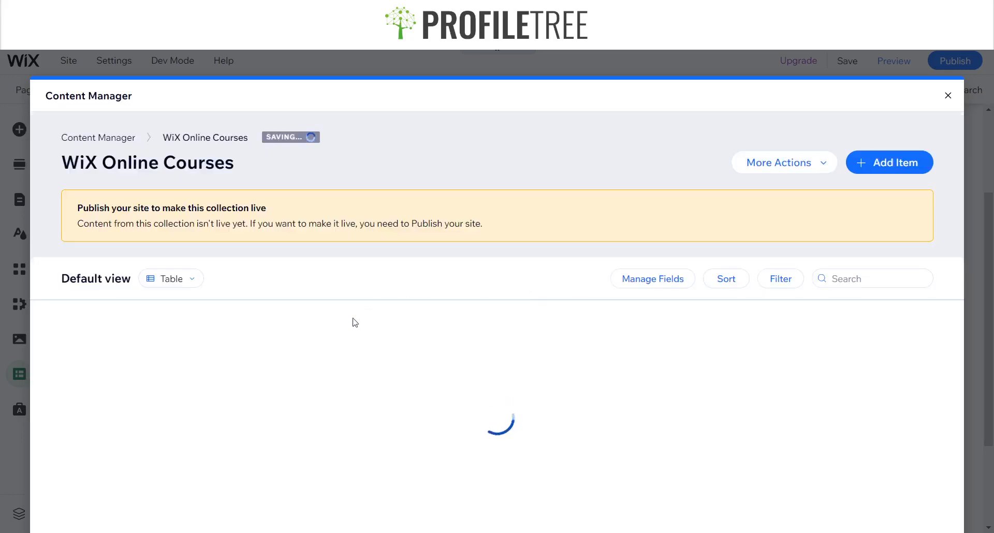
Step: Begin another collection field named "Module 1 Video" with URL as its field type
left_click(403, 314)
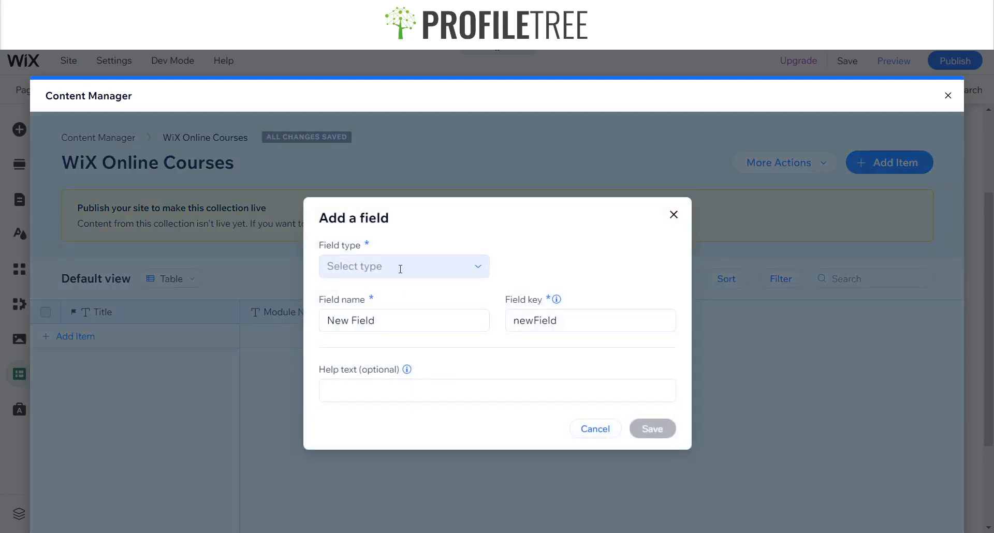
left_click(391, 316)
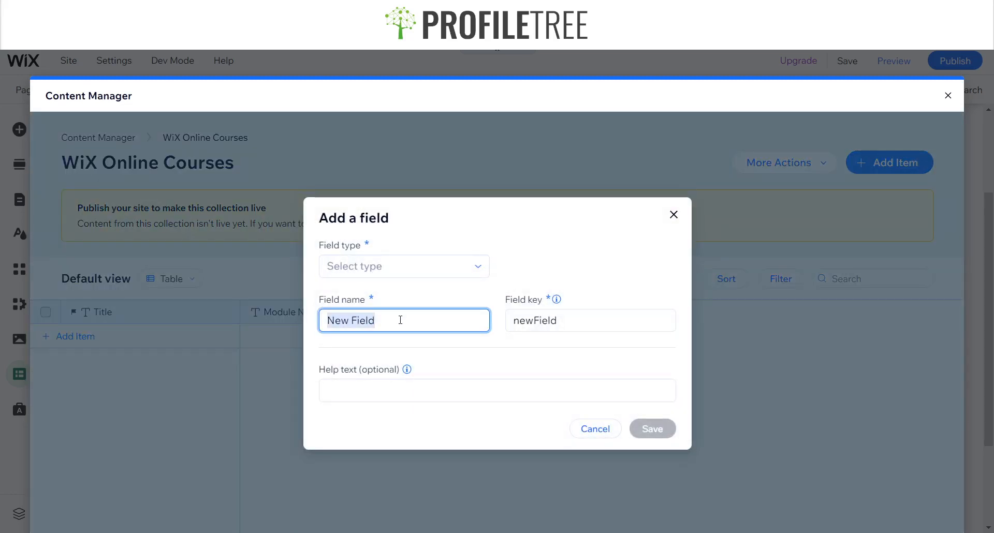
type("Module")
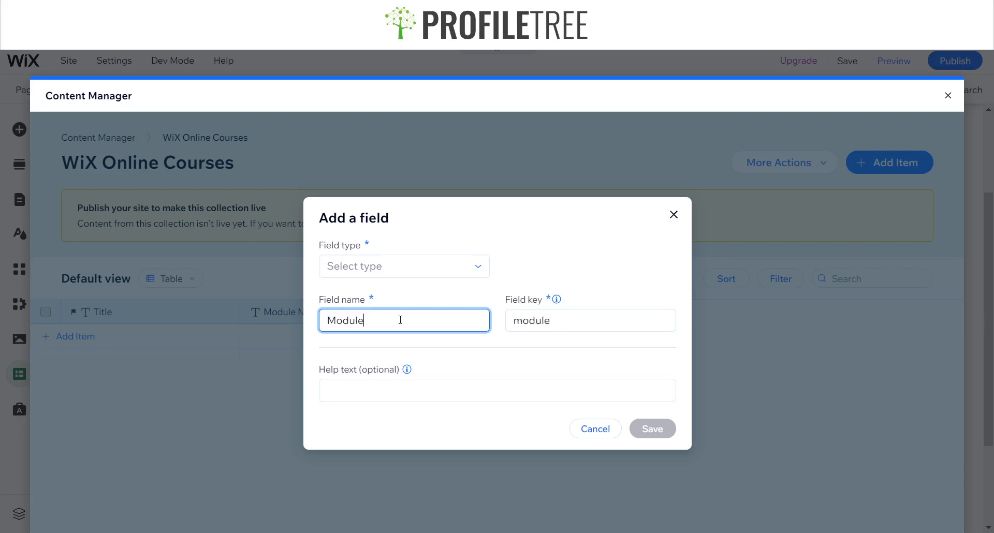
type(" 1 Video")
left_click(421, 265)
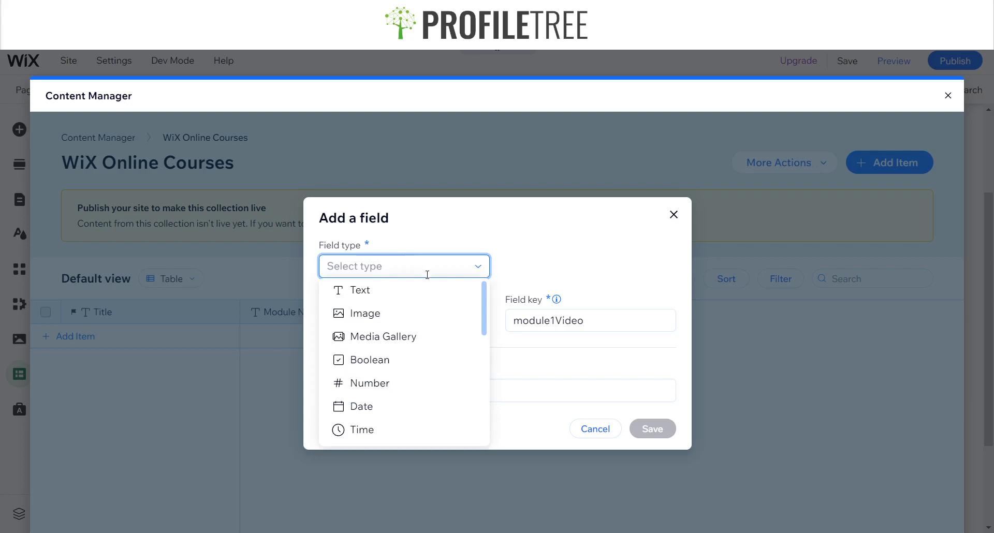
scroll(434, 342, "down", 3)
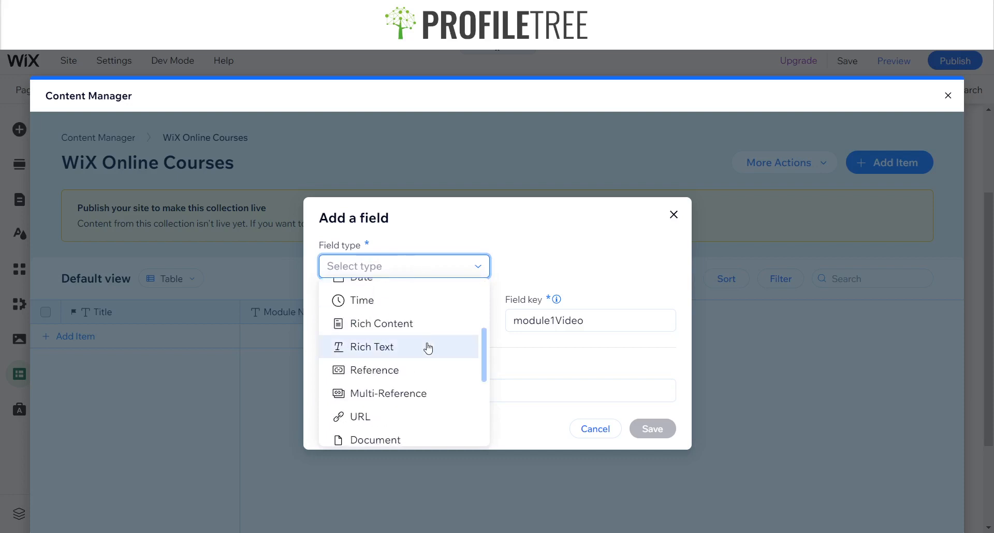
left_click(387, 428)
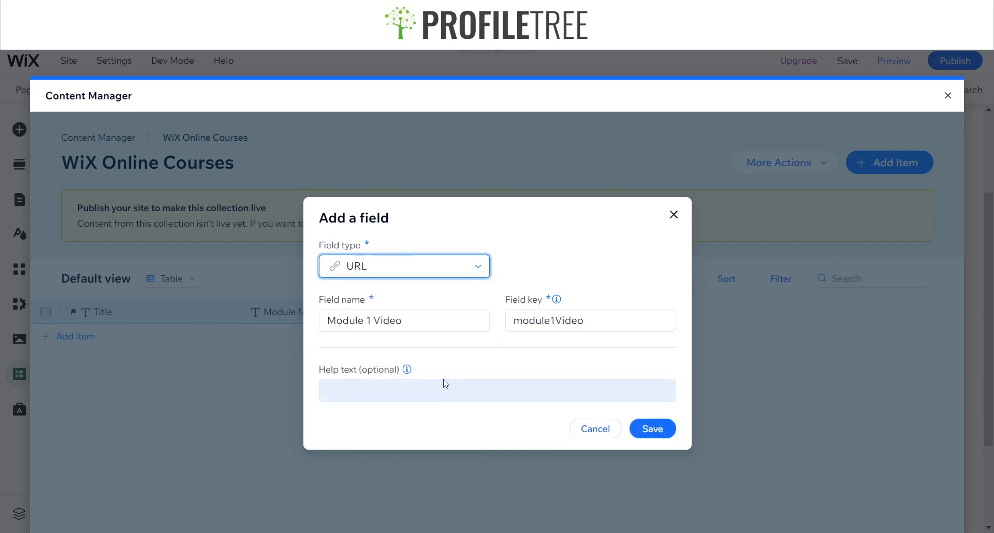
Step: Try Video as the field type for the new "Module 1 Video" field
left_click(461, 269)
scroll(431, 336, "down", 5)
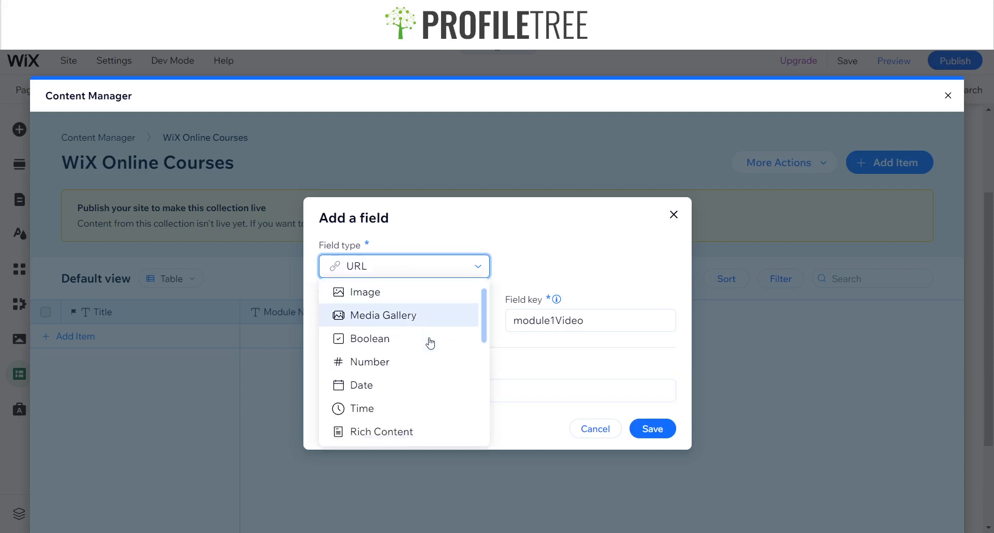
scroll(397, 376, "down", 2)
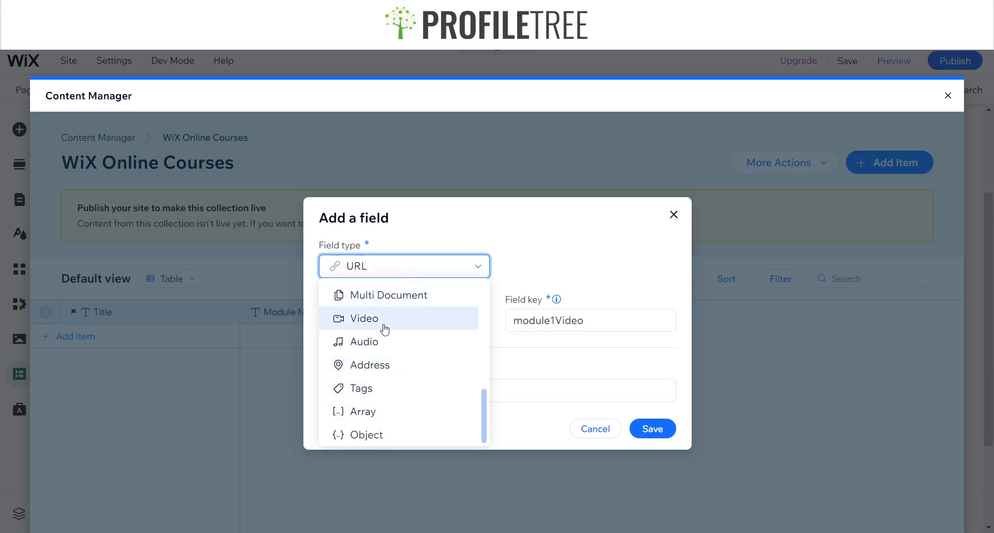
left_click(402, 318)
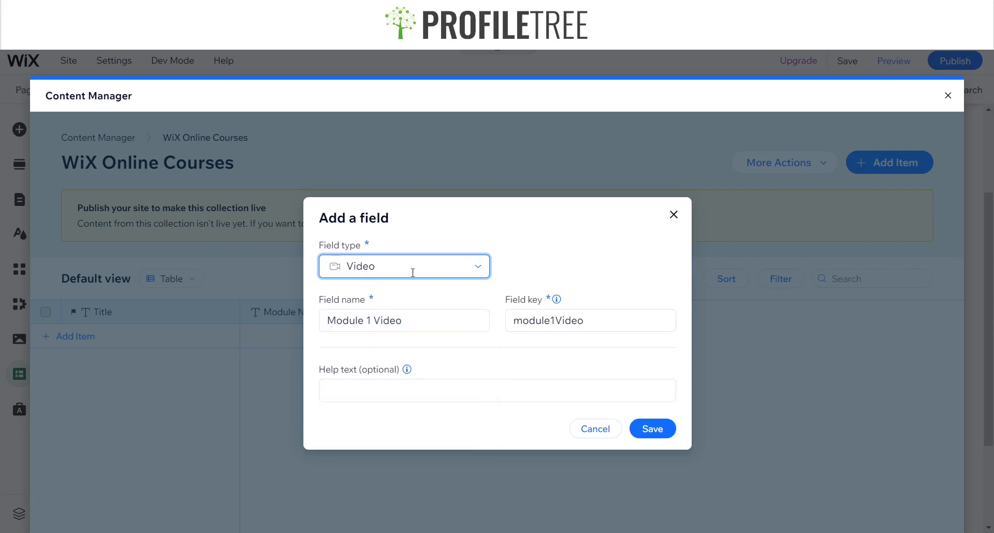
Step: Set the "Module 1 Video" field's type to URL and save the field
left_click(430, 269)
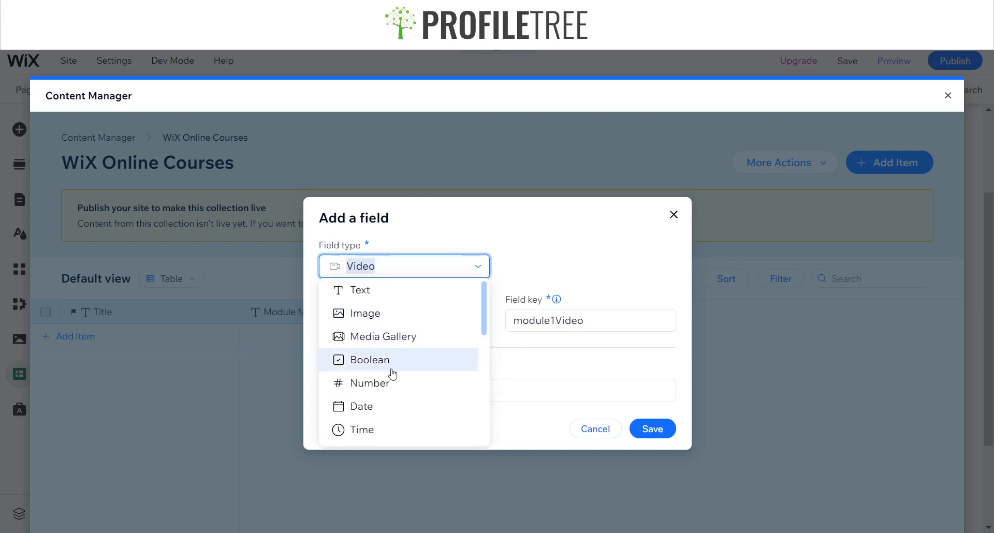
scroll(366, 411, "down", 5)
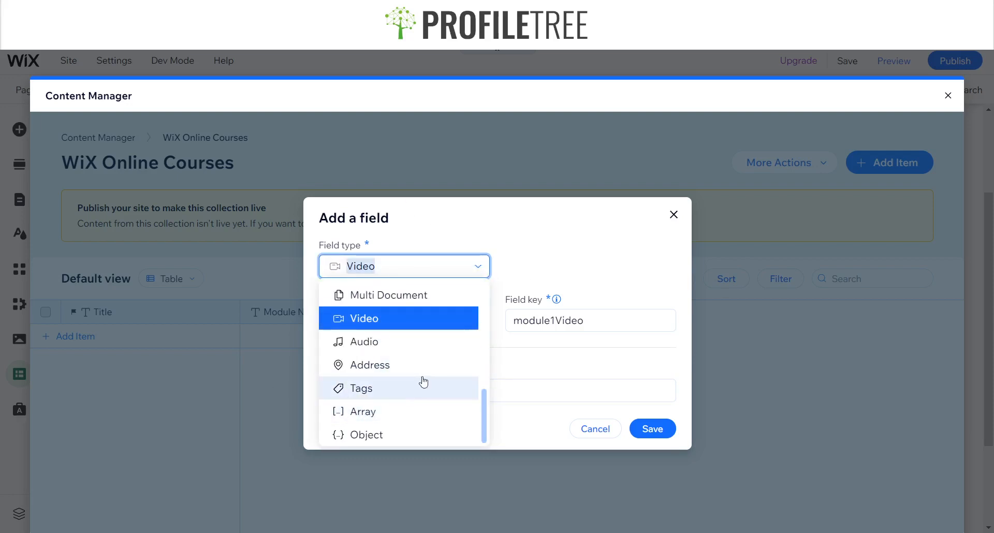
scroll(379, 355, "up", 1)
scroll(379, 354, "up", 2)
left_click(381, 384)
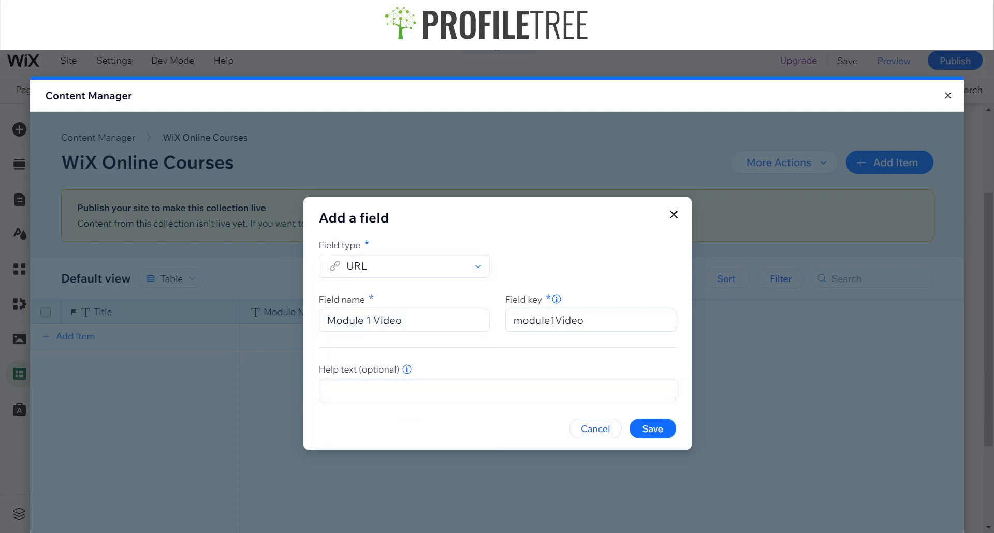
left_click(662, 426)
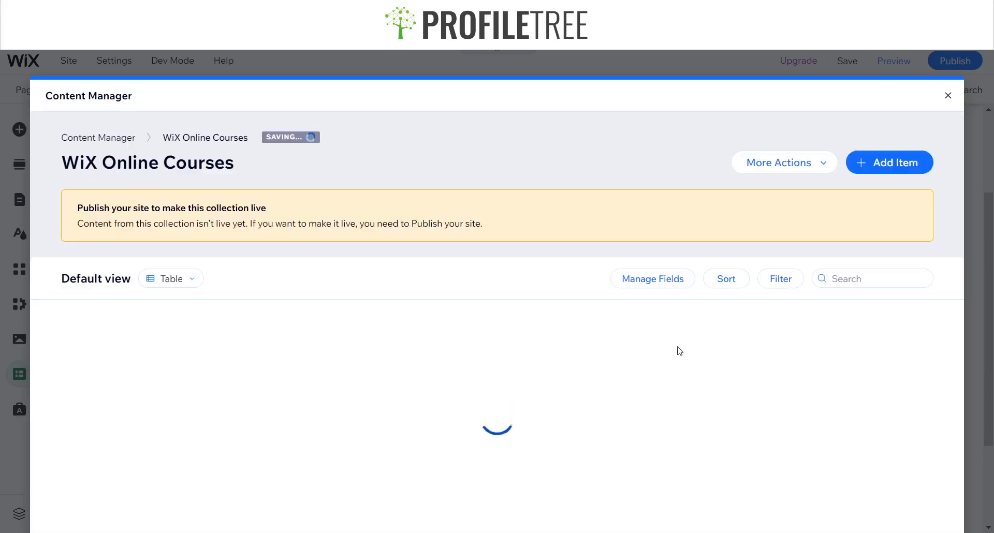
Step: Add a Rich Text field named "Module 1 Description" to the collection
left_click(536, 312)
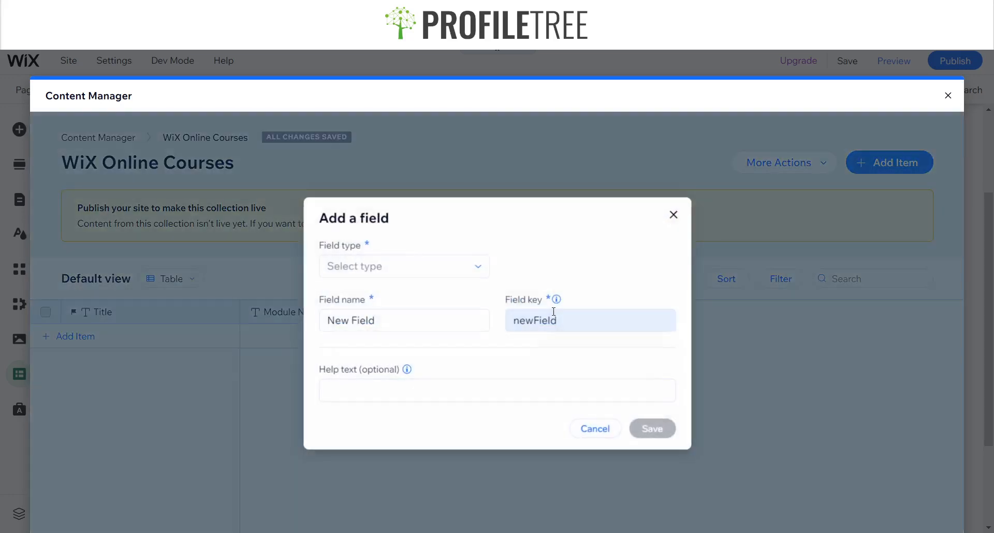
left_click(385, 268)
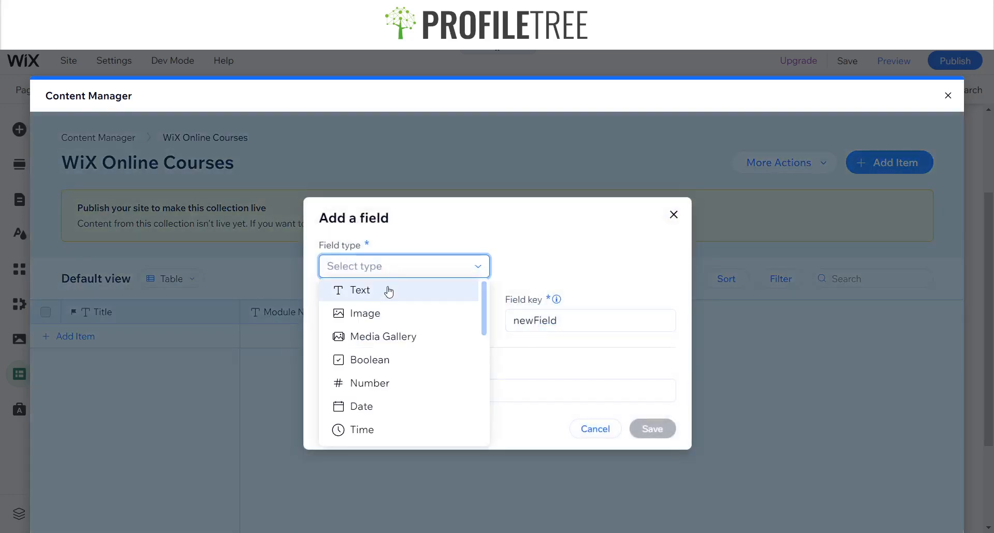
scroll(396, 364, "down", 3)
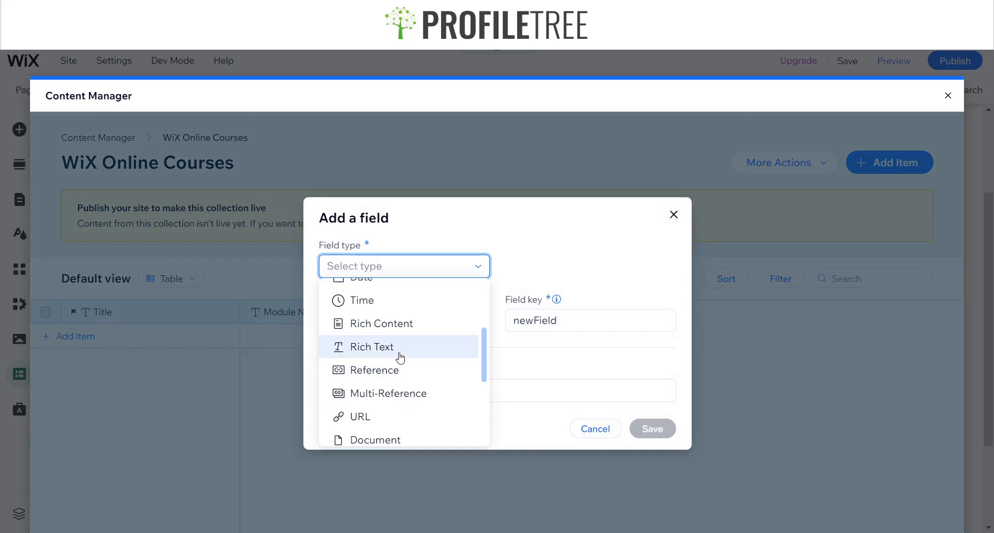
left_click(428, 348)
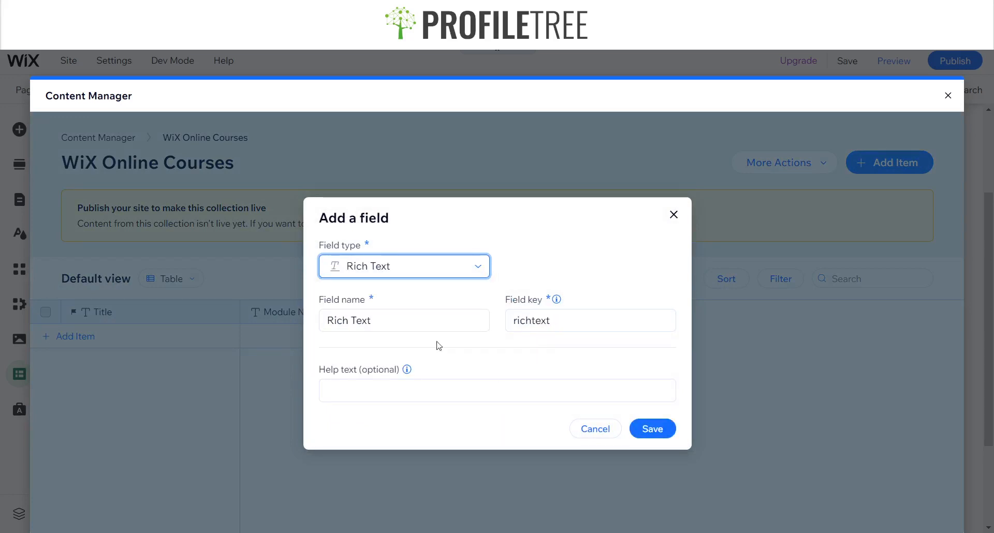
triple_click(405, 326)
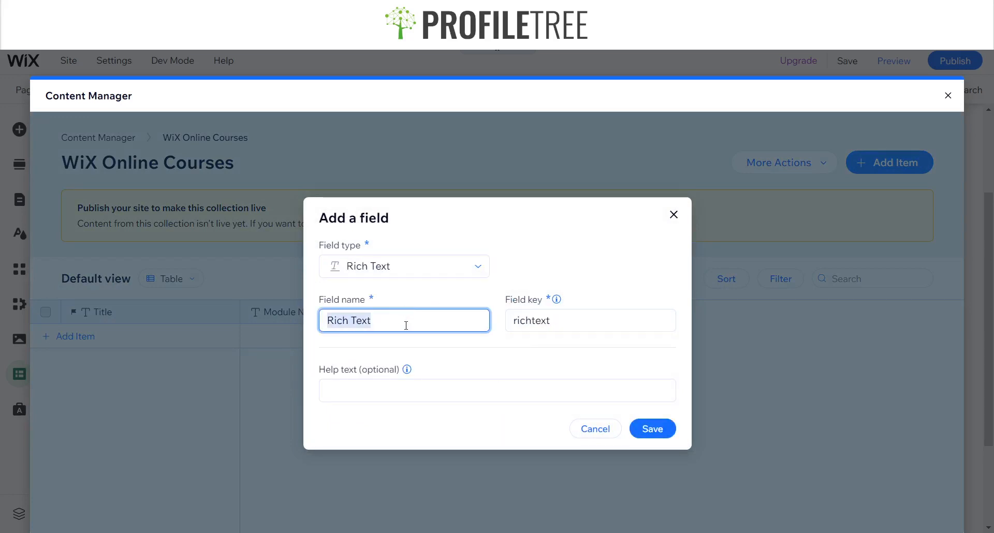
type("Moduel")
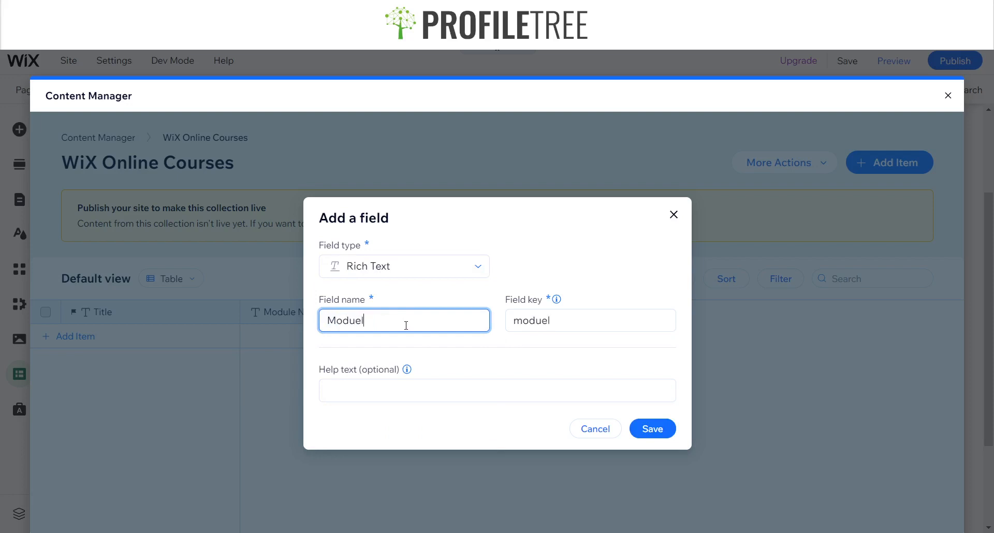
key("BackSpace")
key("BackSpace")
type("le 1 Description")
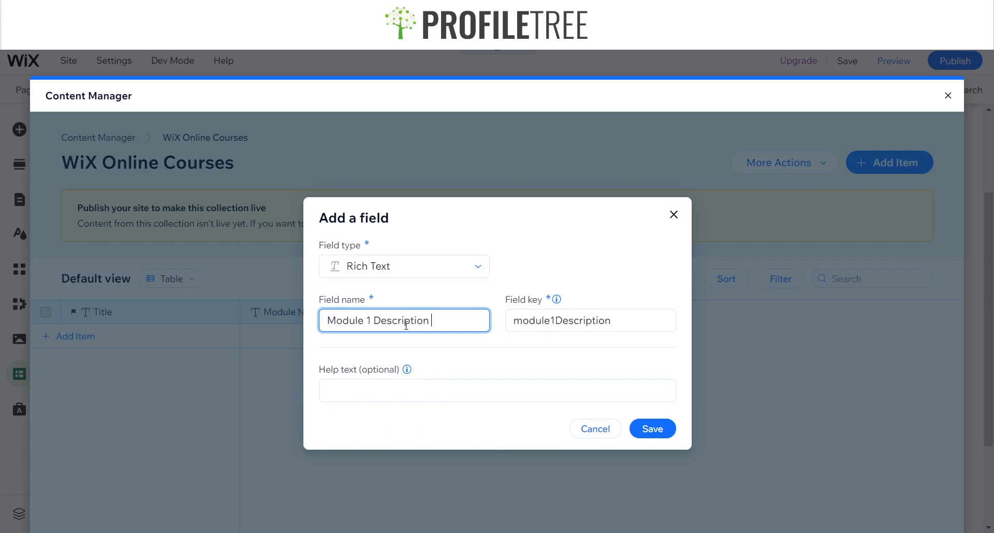
left_click(655, 433)
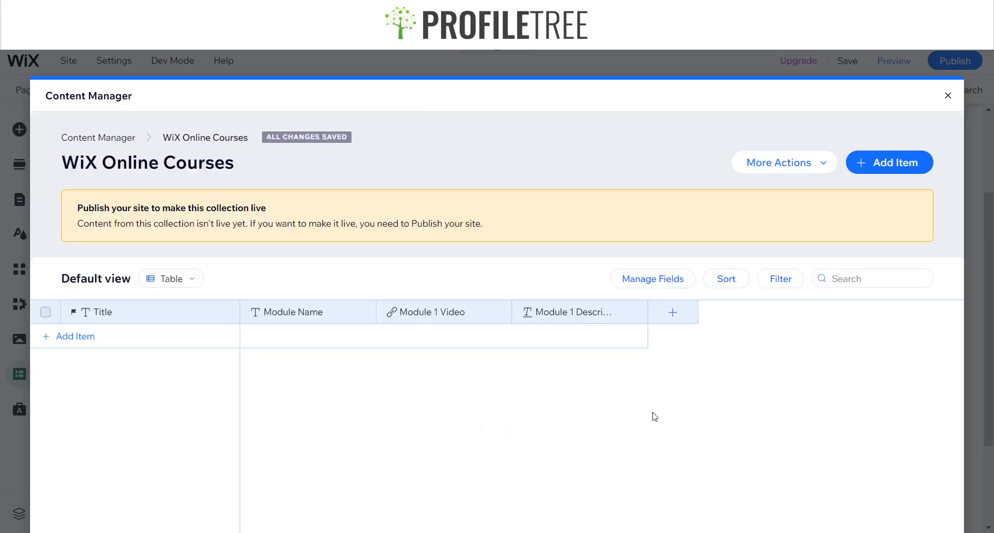
Step: Examine the field types offered for the "Module 1 Description" field and leave its settings without saving
left_click(526, 314)
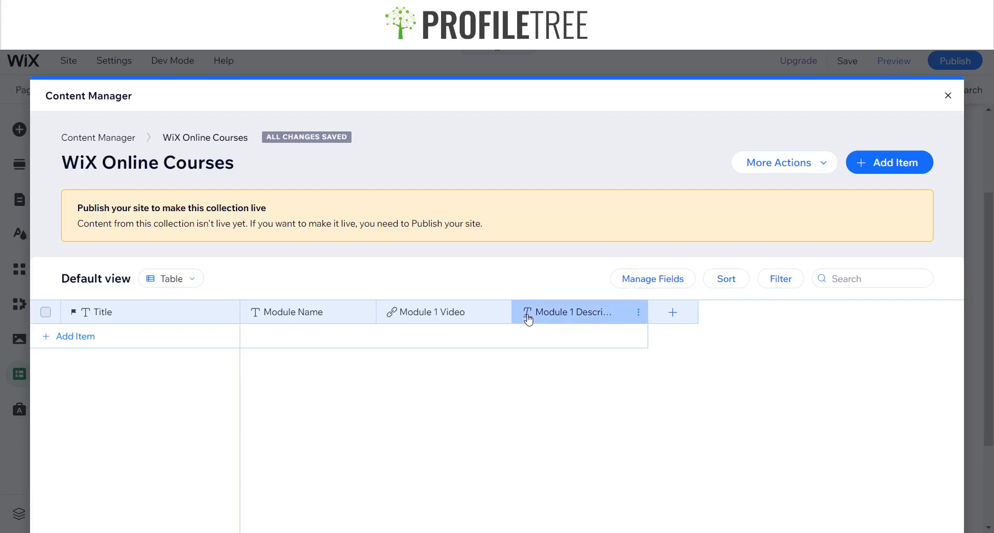
left_click(525, 132)
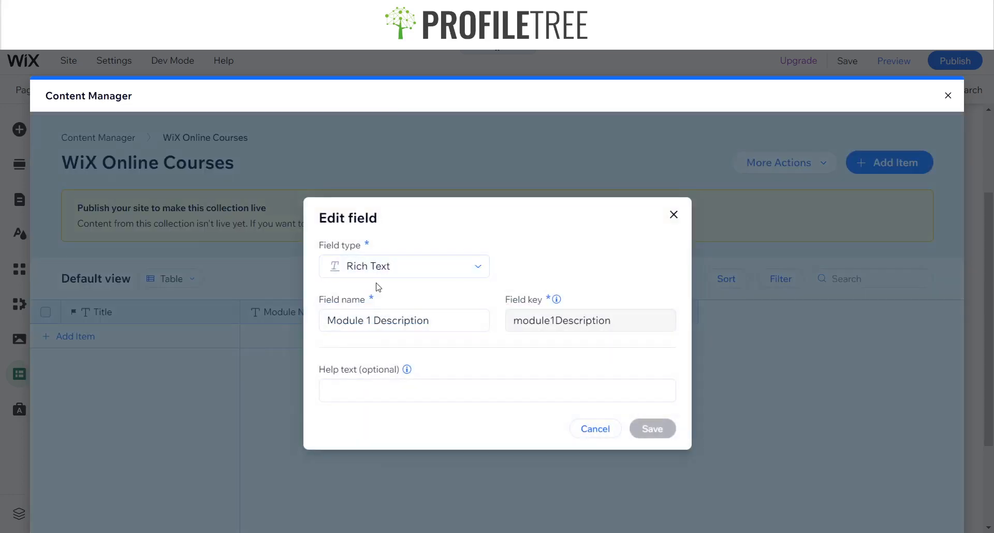
left_click(379, 274)
scroll(398, 342, "down", 5)
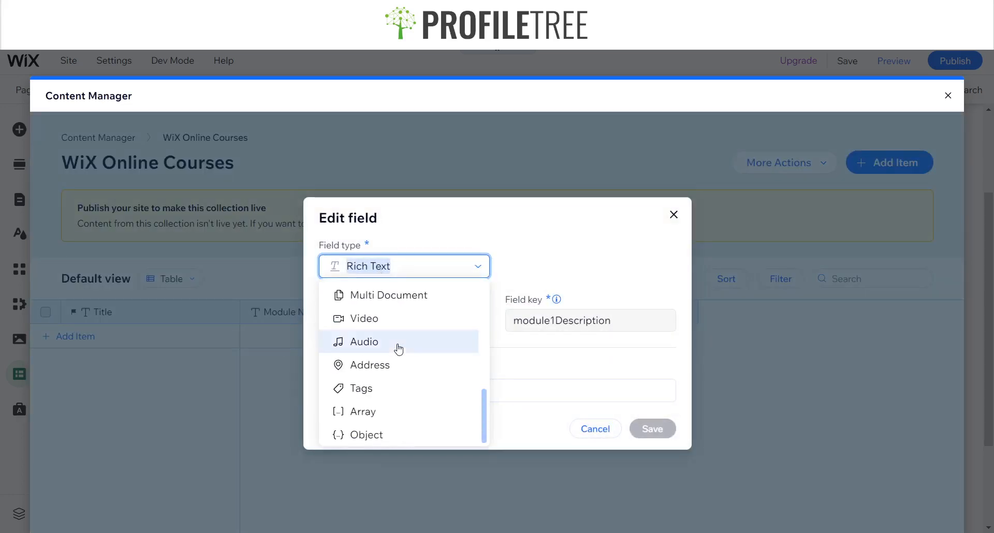
scroll(380, 372, "up", 3)
scroll(378, 409, "down", 3)
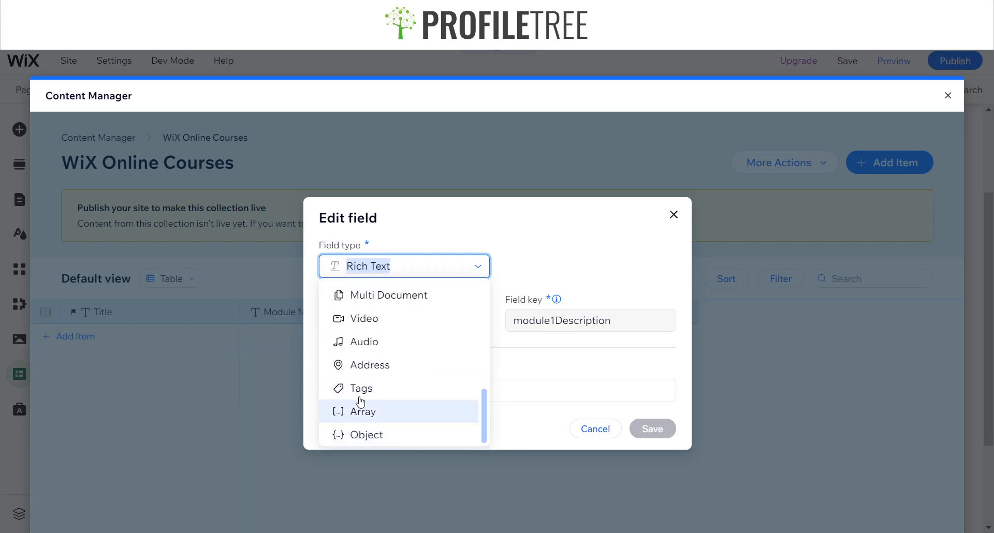
scroll(368, 362, "up", 5)
scroll(420, 371, "up", 2)
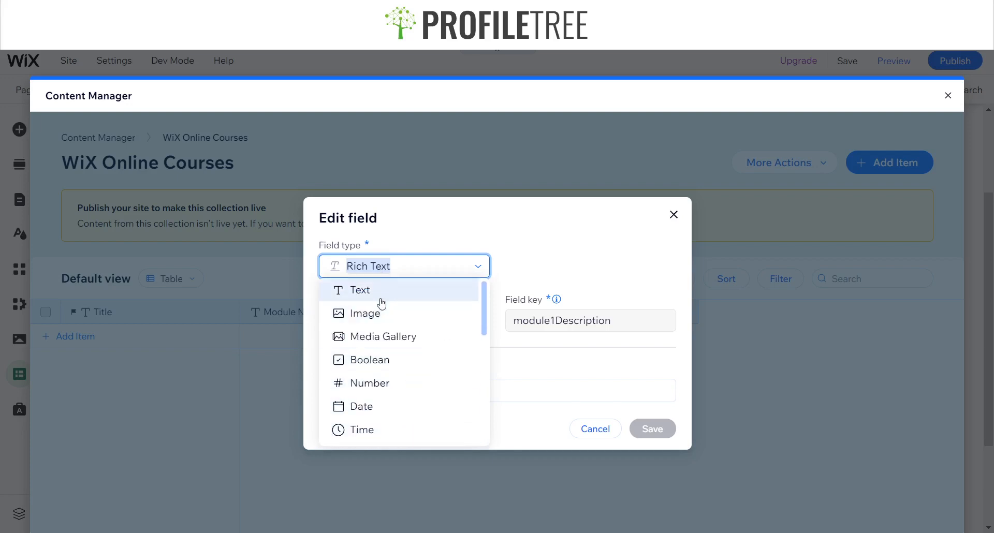
left_click(594, 428)
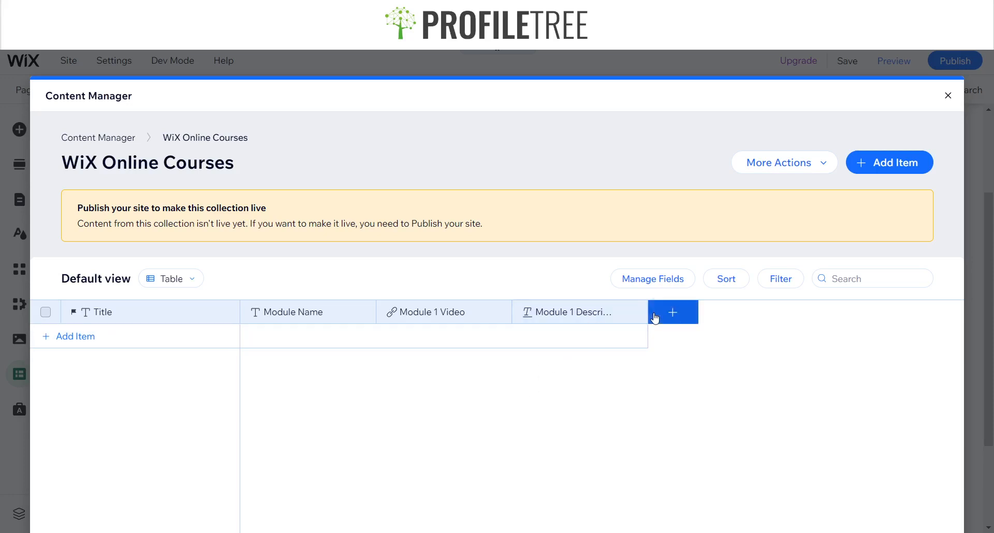
left_click_drag(647, 317, 694, 314)
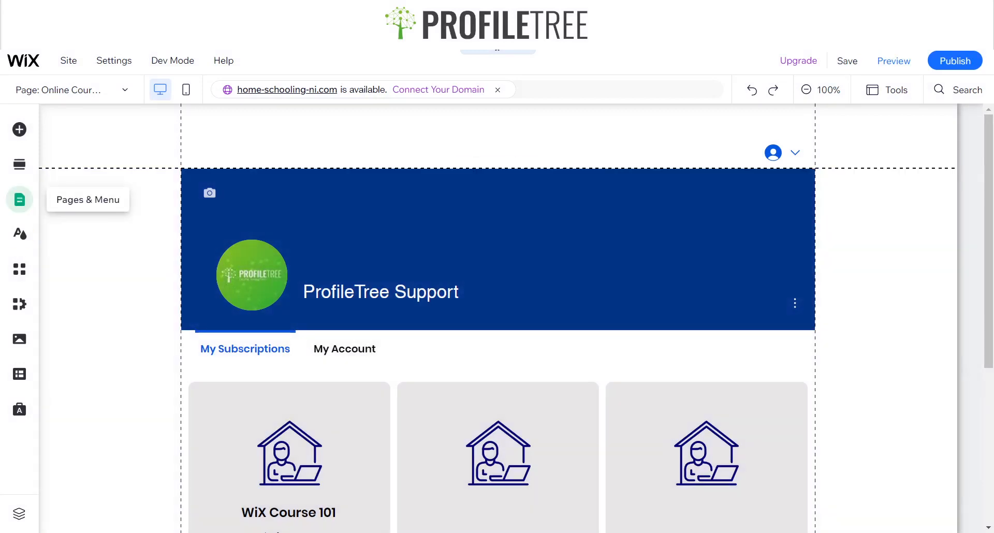
Step: Add dynamic pages to the site using the Custom "Item List" preset
left_click(19, 200)
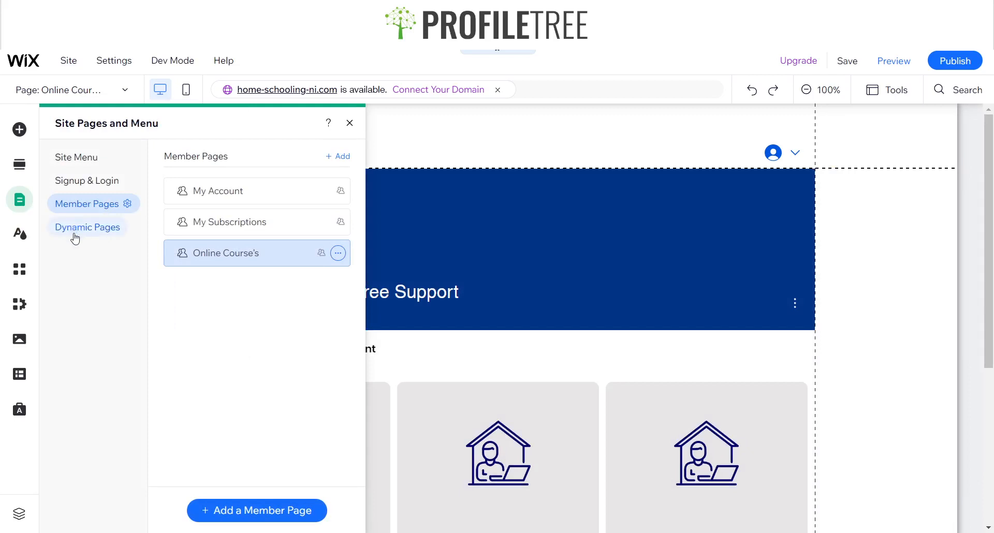
left_click(75, 239)
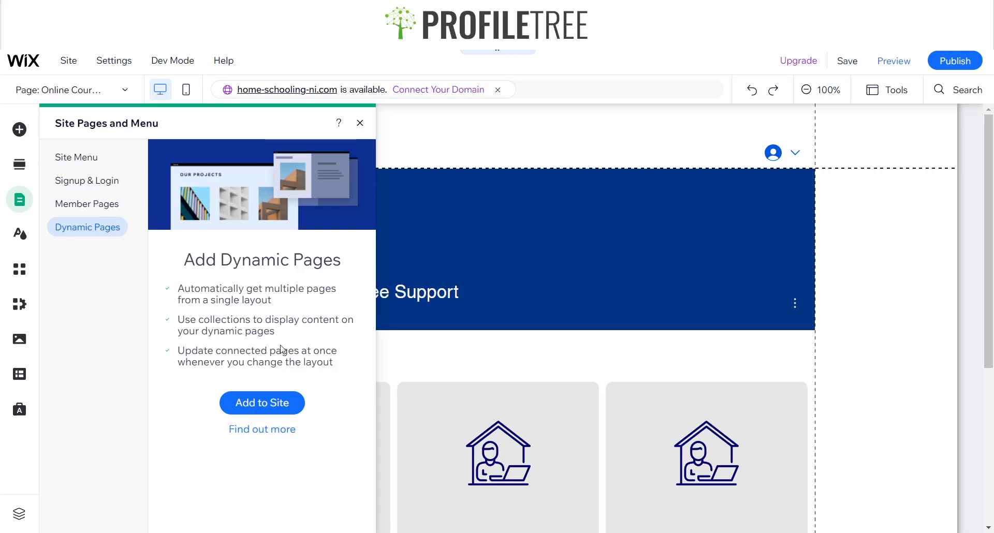
left_click(278, 405)
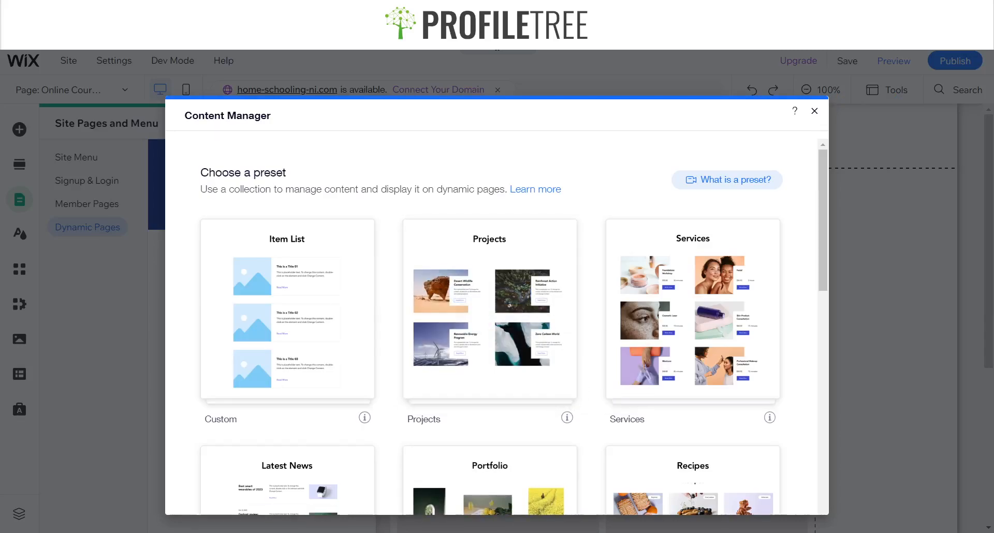
left_click(288, 291)
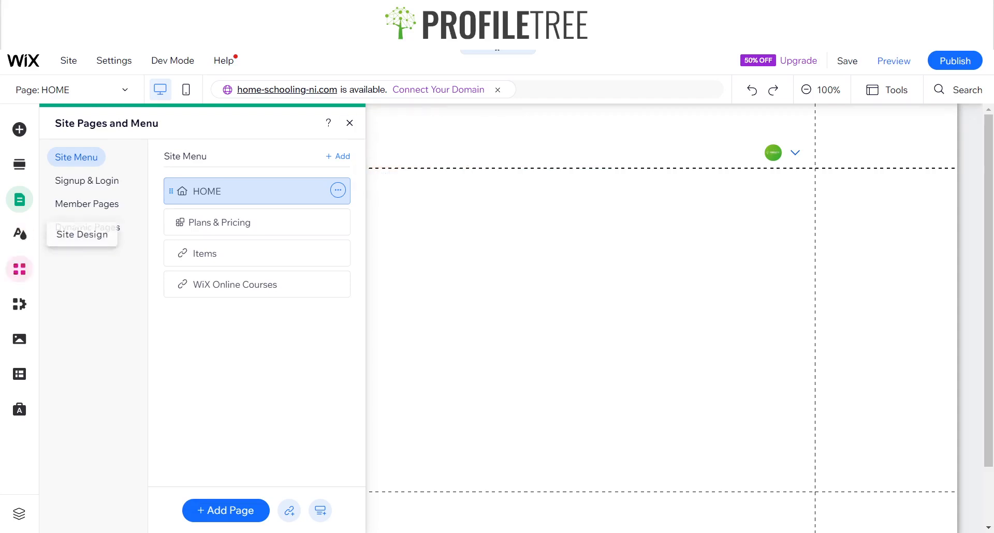
Step: Add a dynamic list page for the "WiX Online Courses" collection and show it unobstructed in the editor
left_click(19, 374)
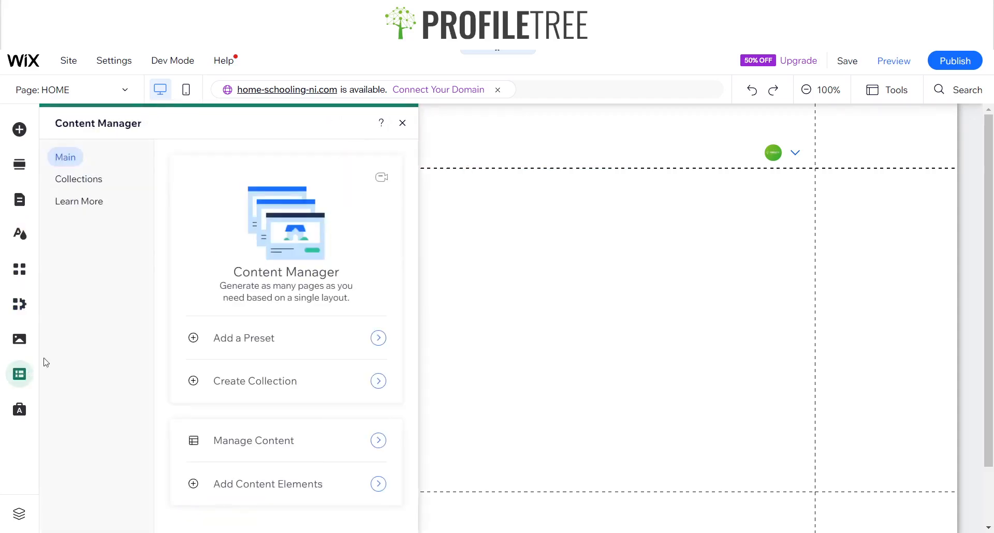
left_click(83, 184)
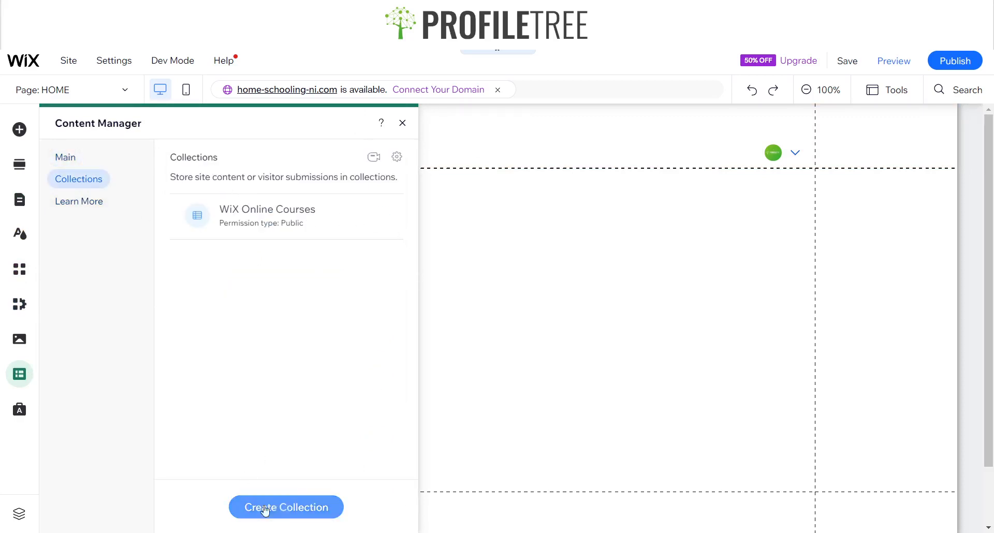
mouse_move(311, 206)
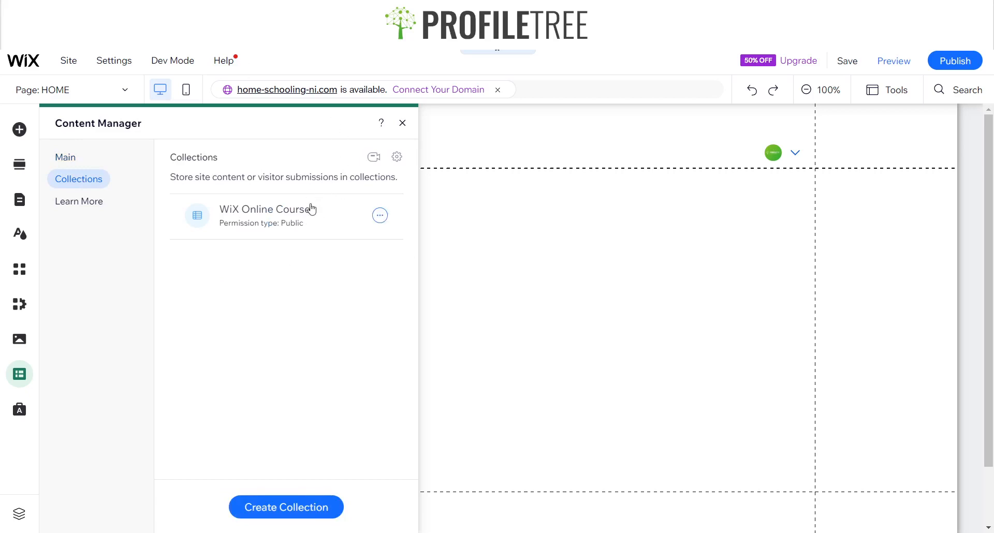
left_click(380, 216)
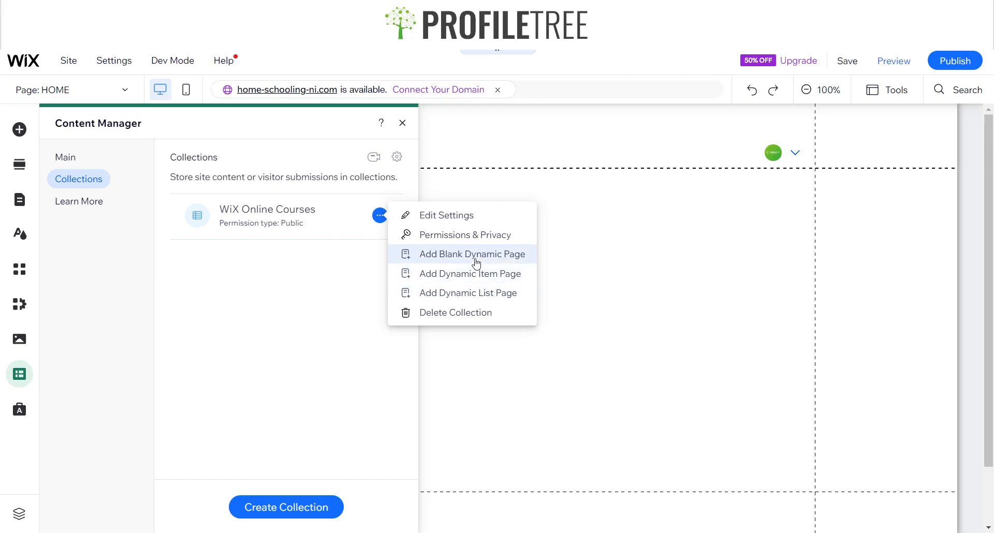
left_click(458, 293)
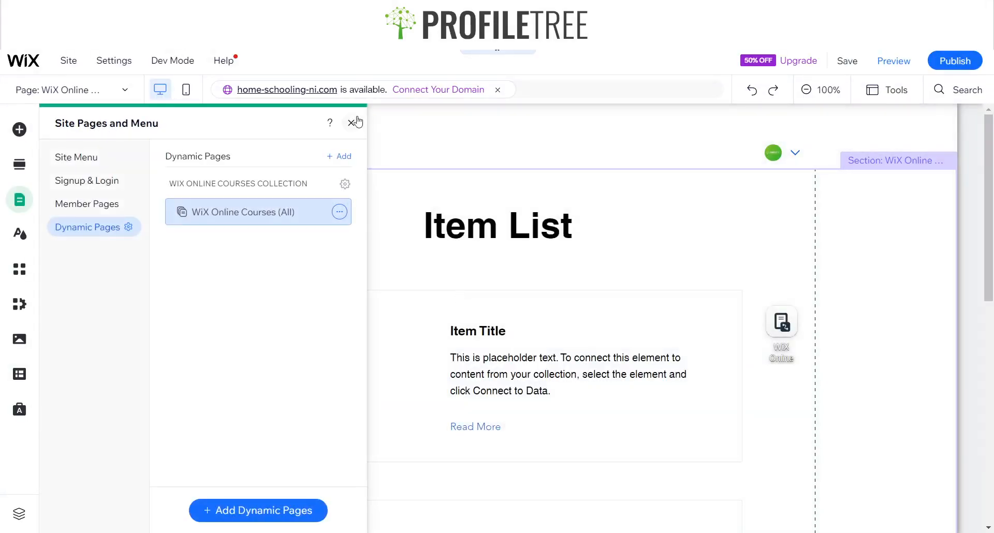
left_click(351, 123)
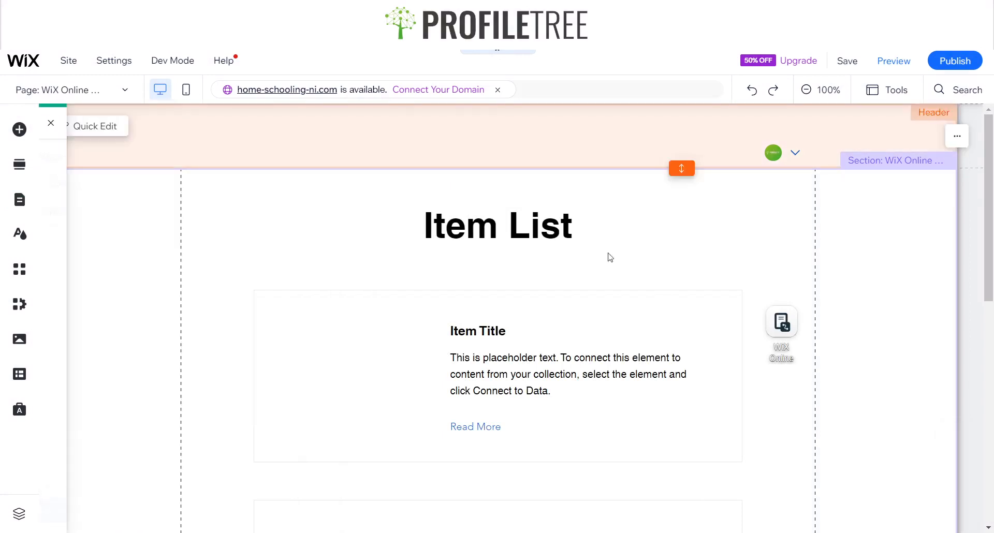
Step: Move the "WiX Online Courses" dataset icon out of the content area into the page's left margin, beside the repeater
left_click(784, 331)
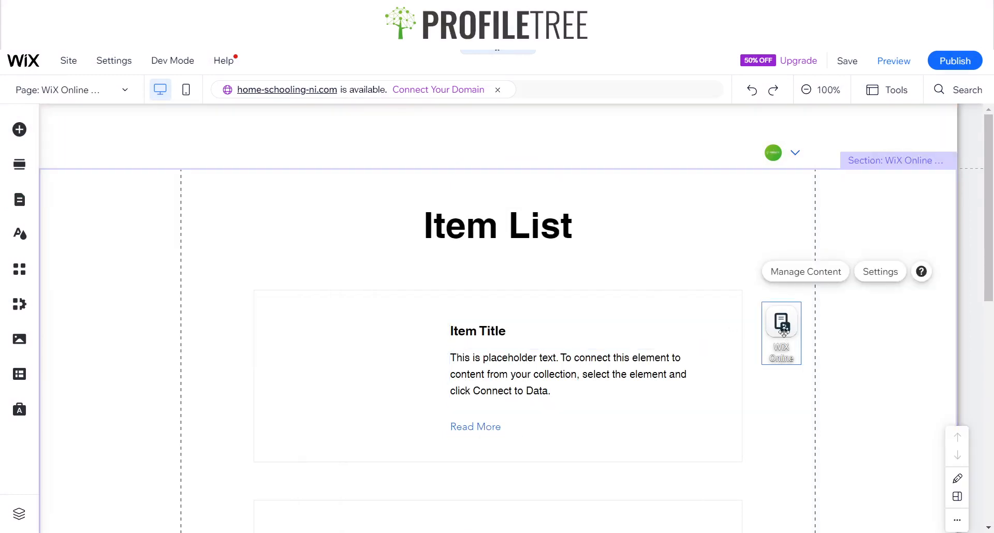
left_click_drag(783, 332, 204, 257)
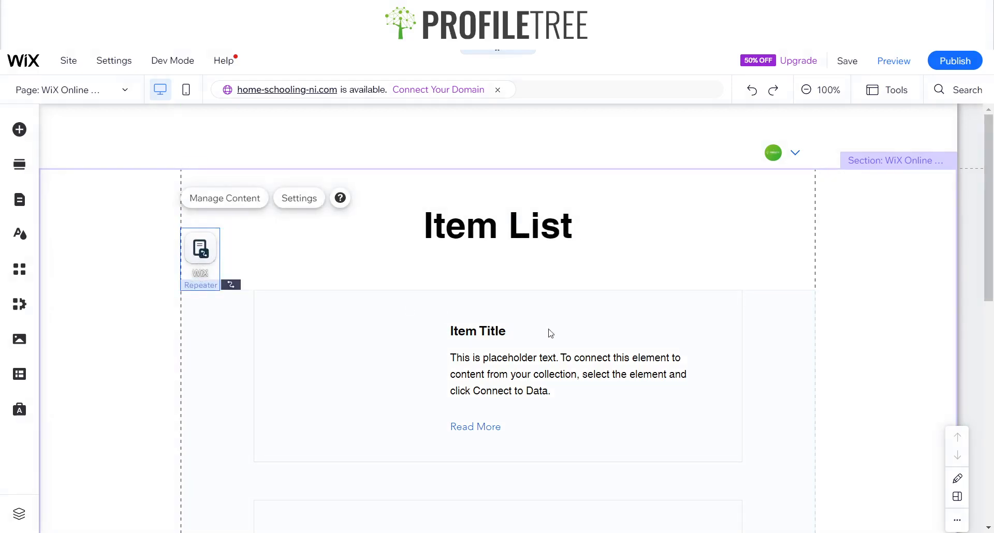
scroll(551, 336, "down", 5)
scroll(554, 339, "down", 4)
scroll(546, 304, "up", 8)
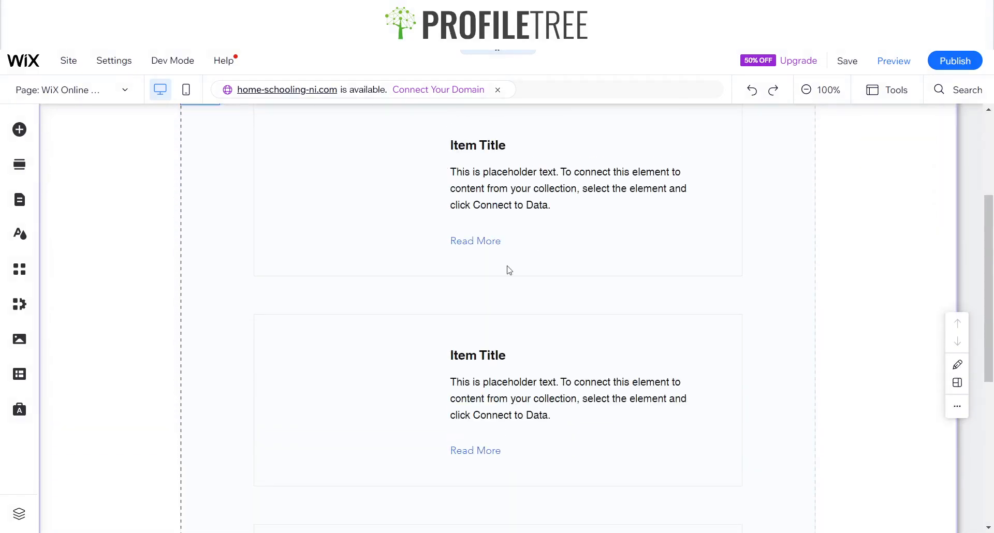
scroll(539, 369, "up", 2)
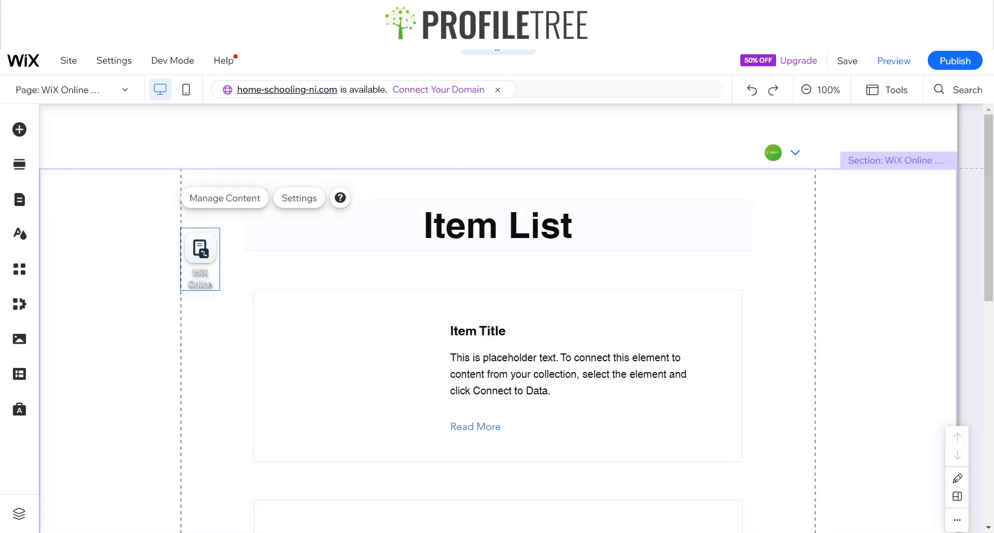
left_click_drag(210, 251, 138, 299)
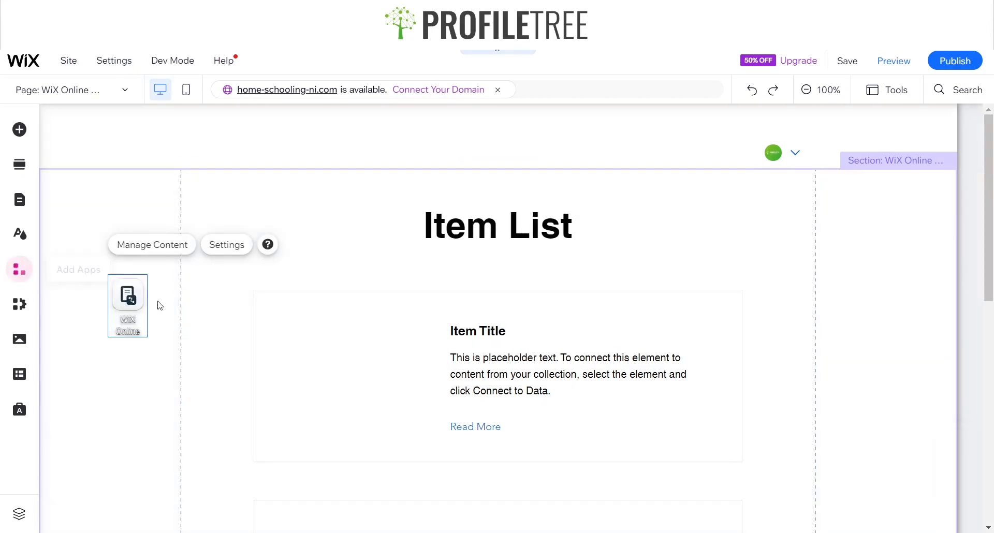
Step: Delete the item repeater from the list page and change the "Item List" heading to "Module 1 WiX"
left_click(223, 345)
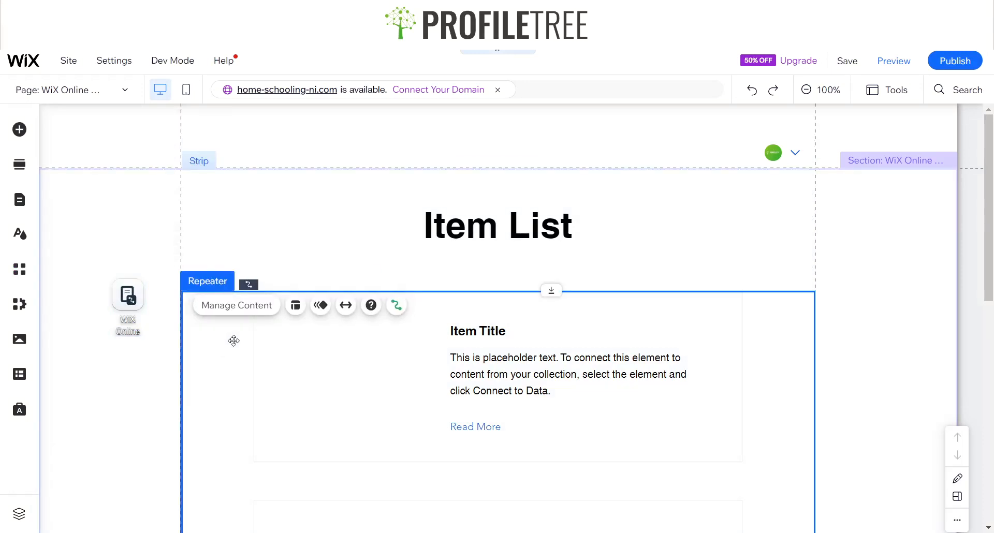
key("Delete")
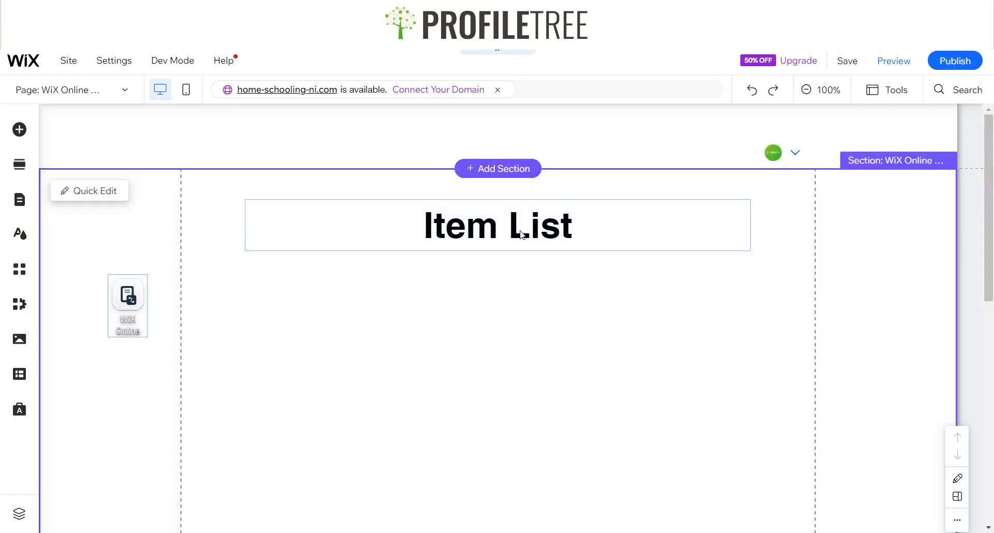
left_click(517, 234)
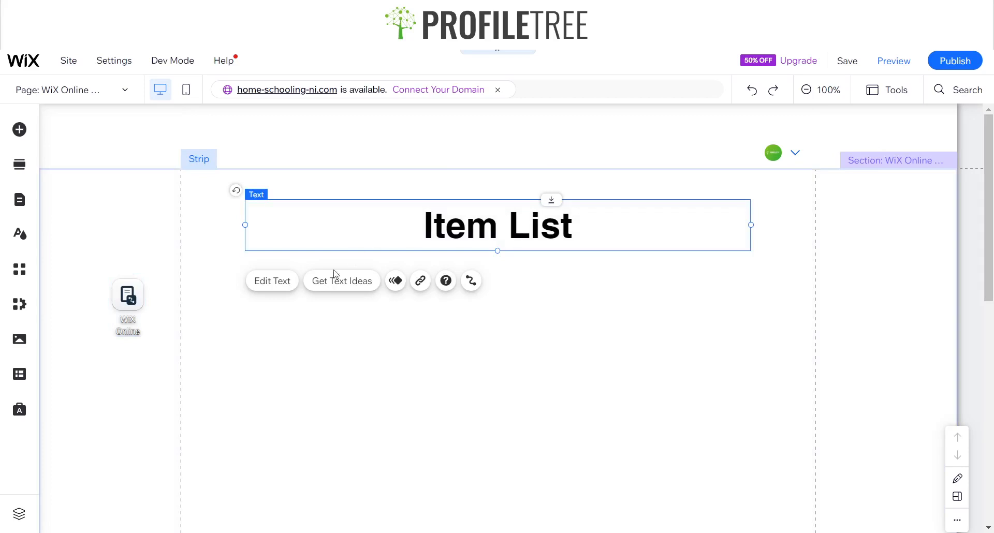
left_click(278, 283)
type("WIX")
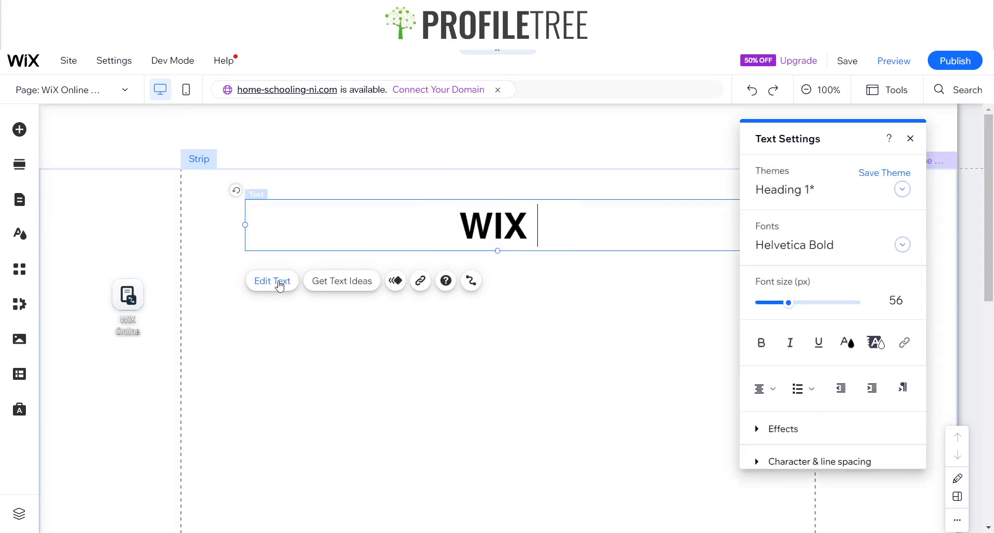
key("BackSpace")
key("BackSpace")
key("BackSpace")
type("Mod")
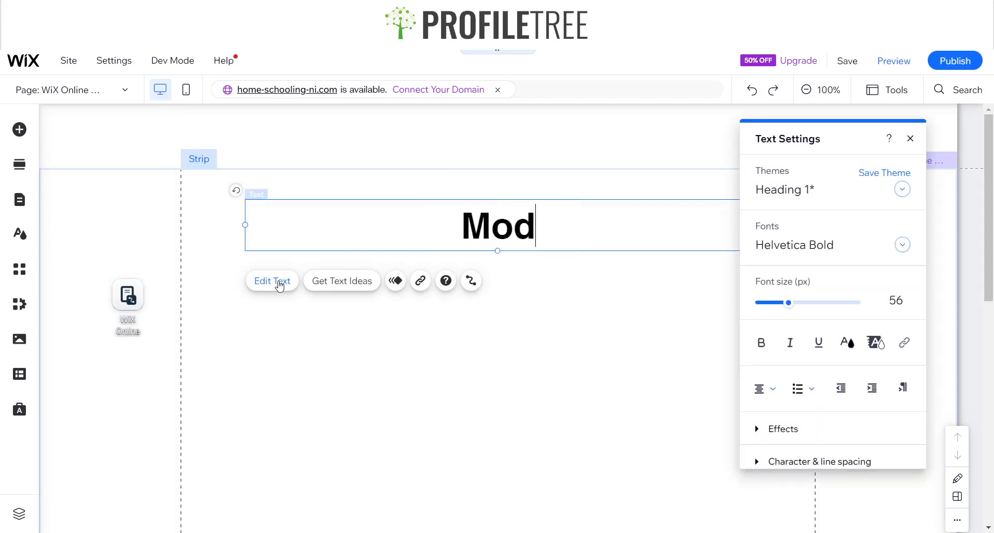
type("ule 1 WiX")
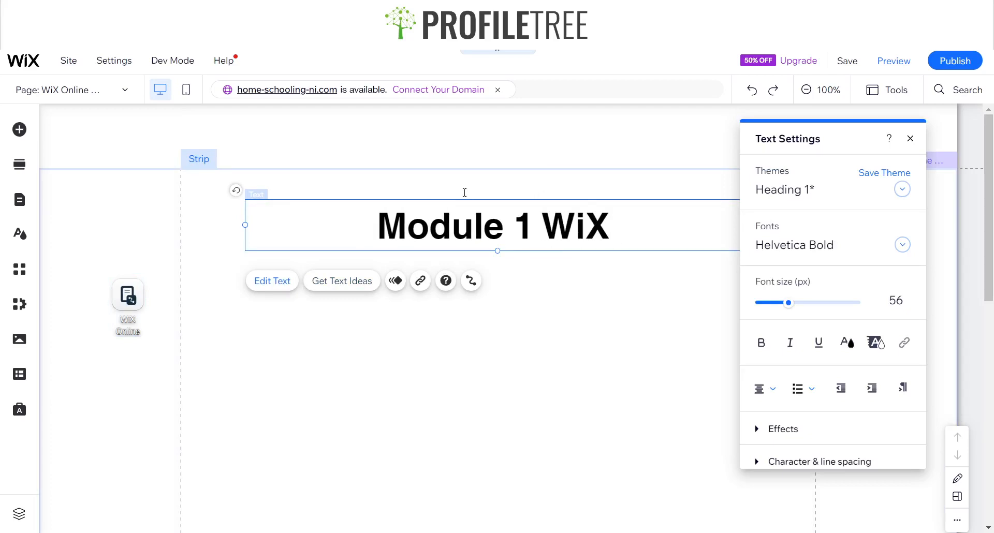
Step: Set the font of the entire "Module 1 WiX" heading to Poppins Semi Bold
key("ctrl+a")
left_click(812, 257)
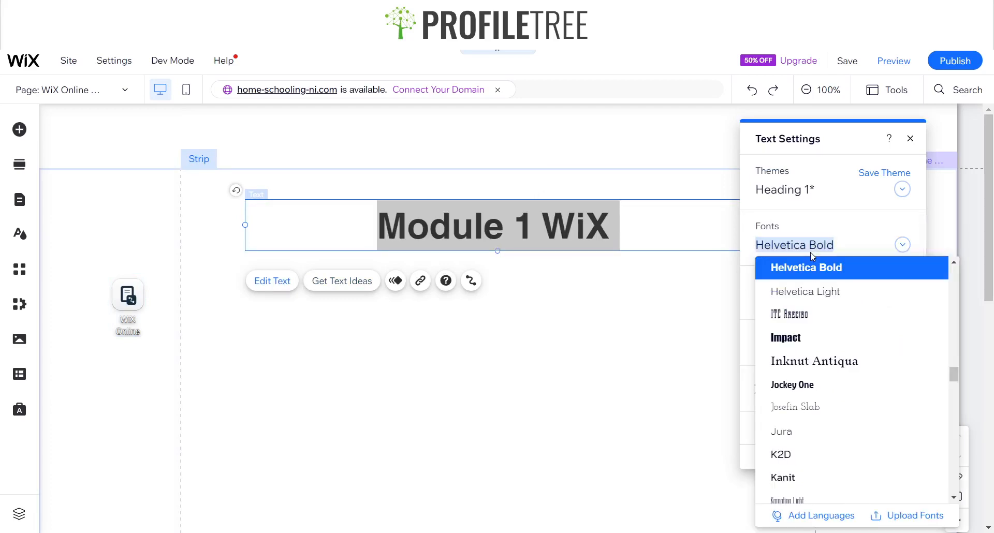
type("Poppins Extra Light")
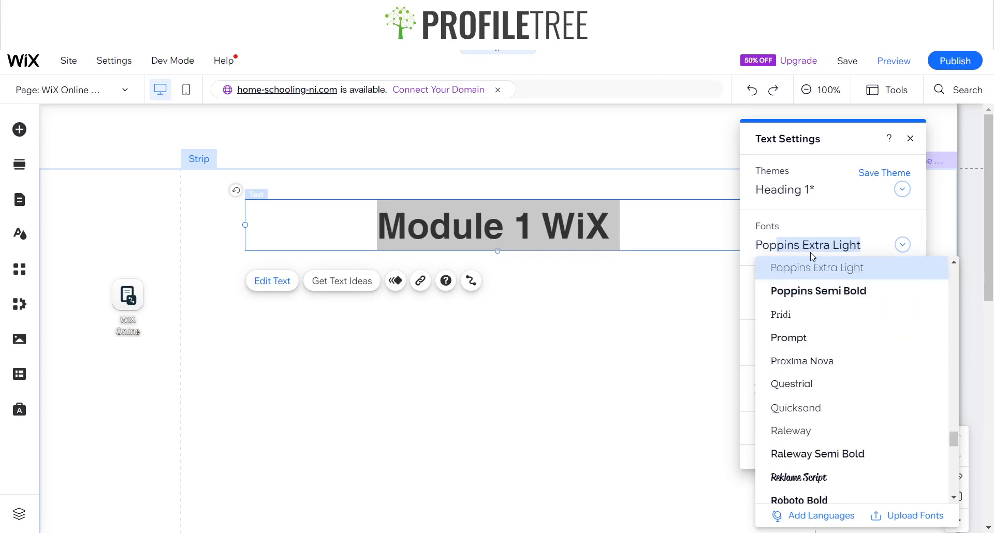
left_click(852, 289)
left_click(382, 404)
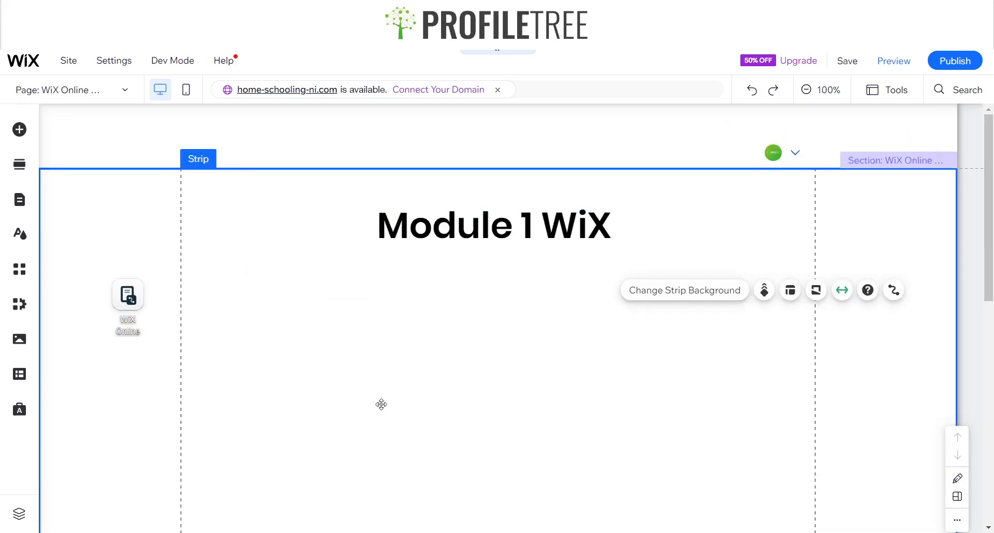
Step: Find the video elements and place a YouTube single video player on the page below the "Module 1 WiX" heading
scroll(383, 338, "down", 3)
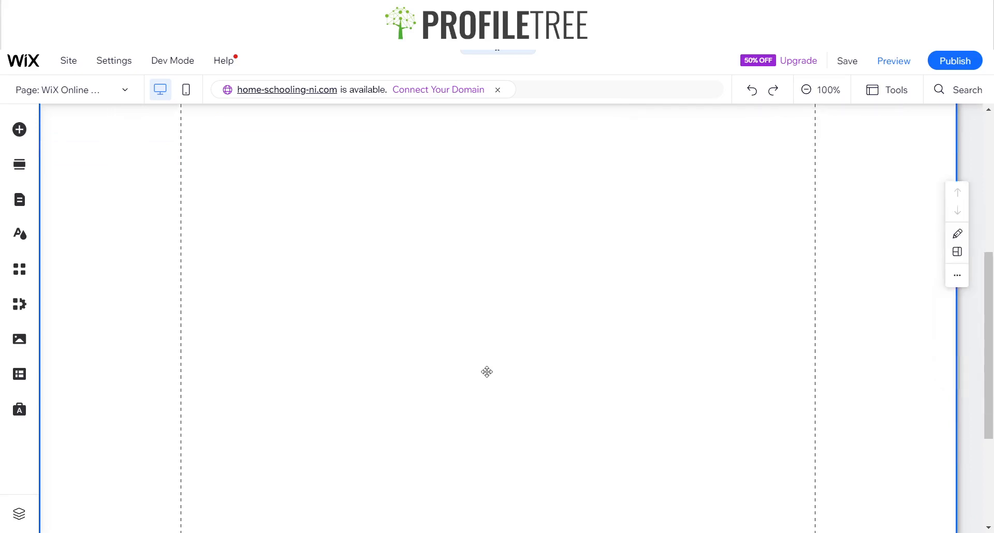
scroll(486, 371, "down", 3)
scroll(446, 417, "up", 5)
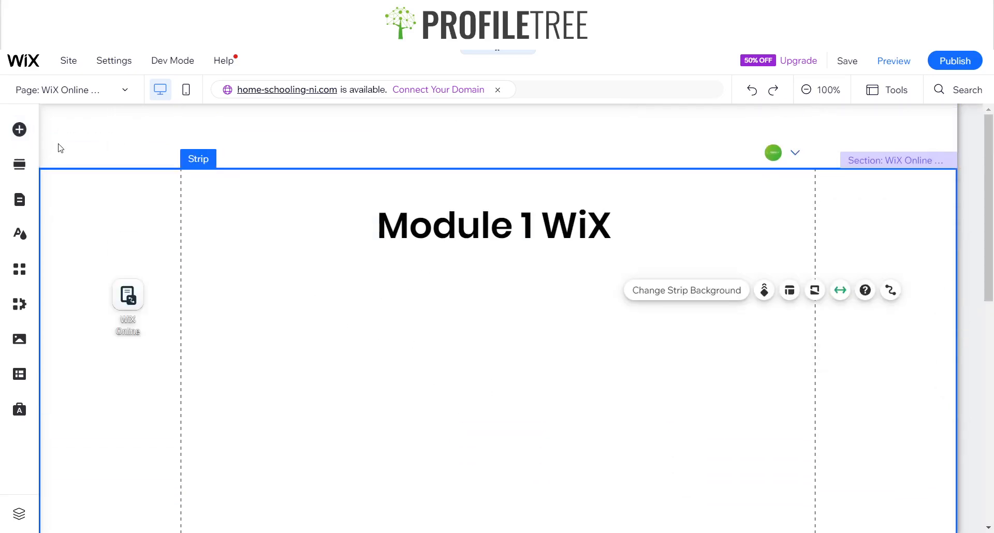
left_click(19, 129)
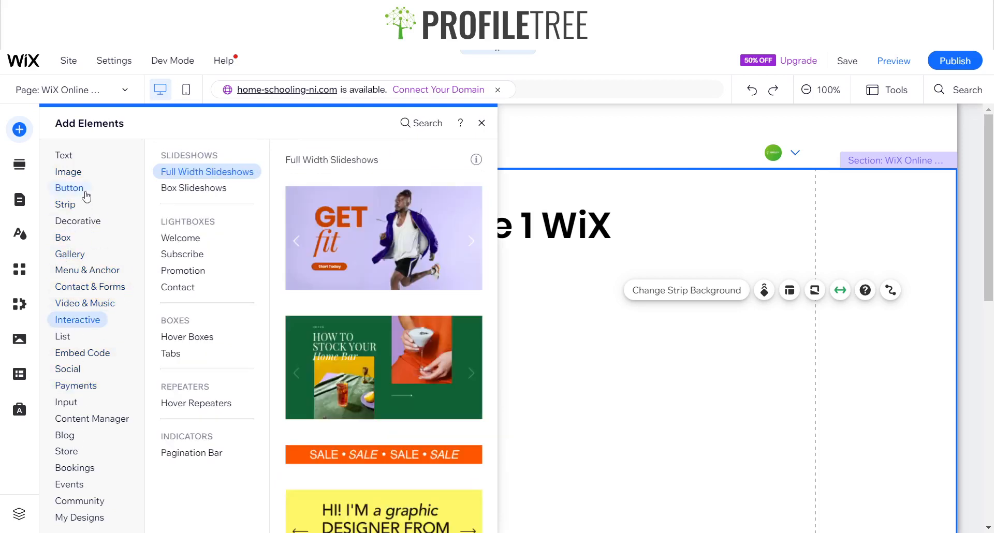
left_click(417, 126)
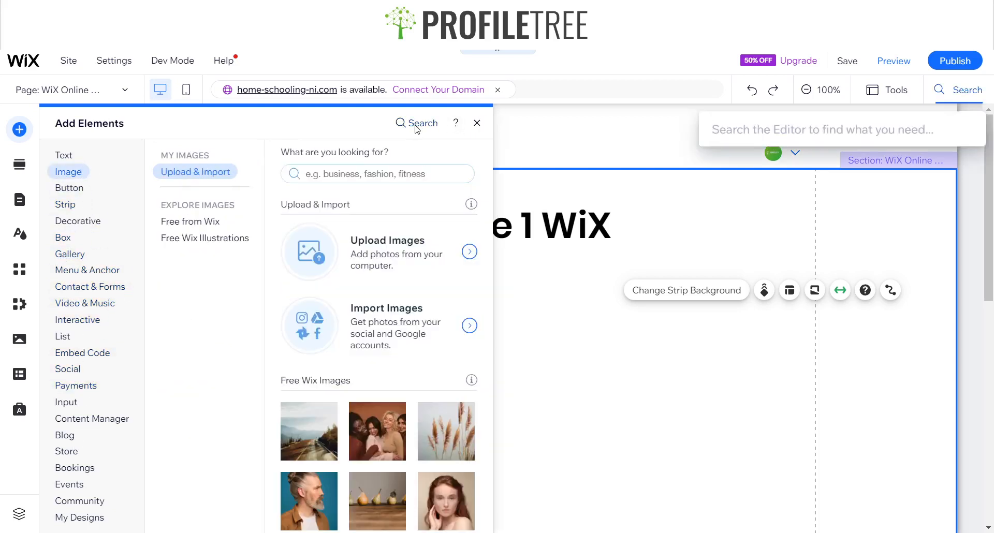
type("Video")
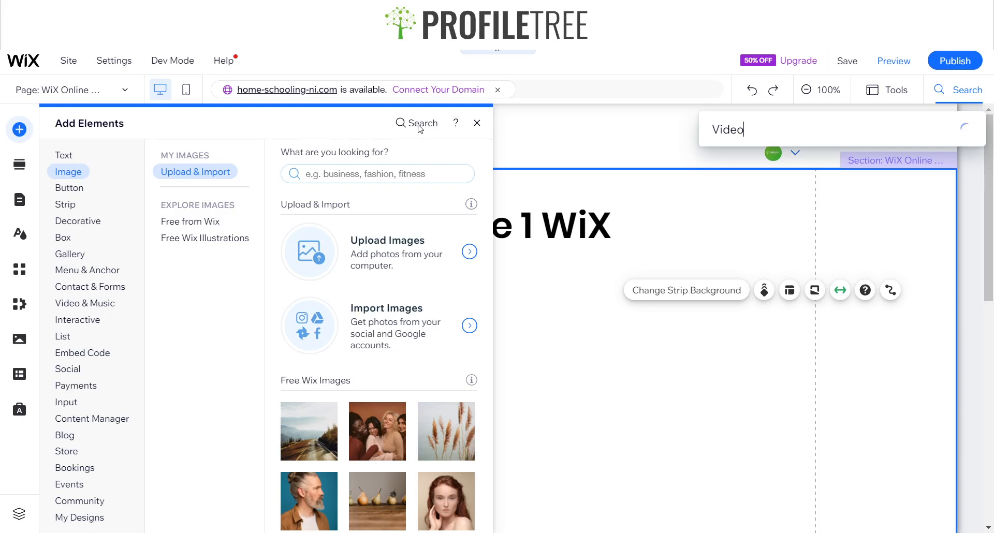
mouse_move(775, 206)
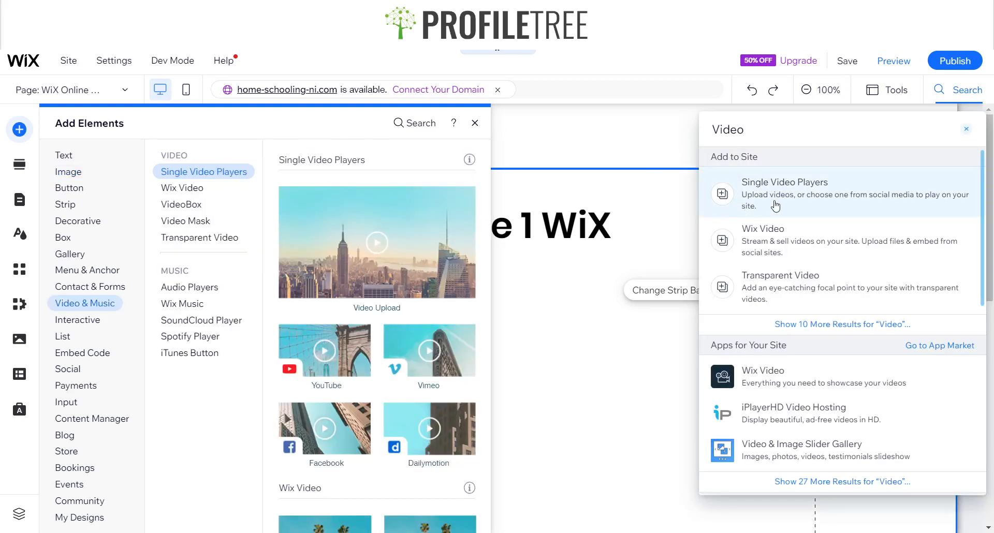
mouse_move(775, 236)
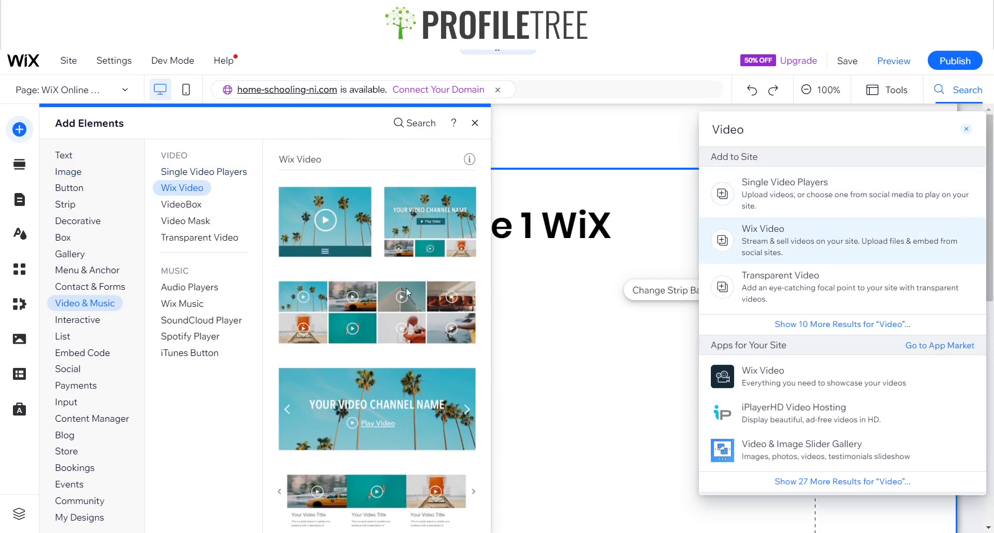
left_click(207, 174)
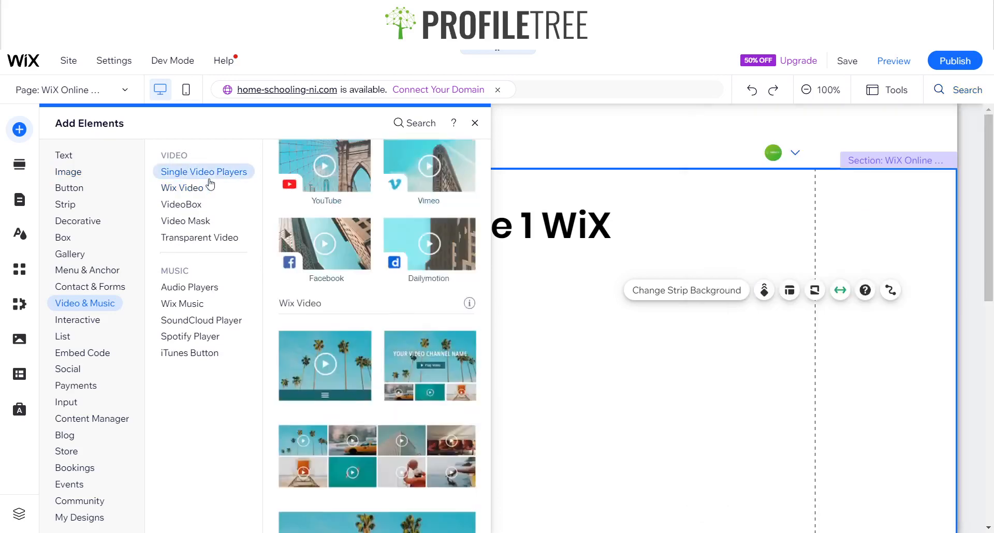
left_click_drag(449, 355, 570, 377)
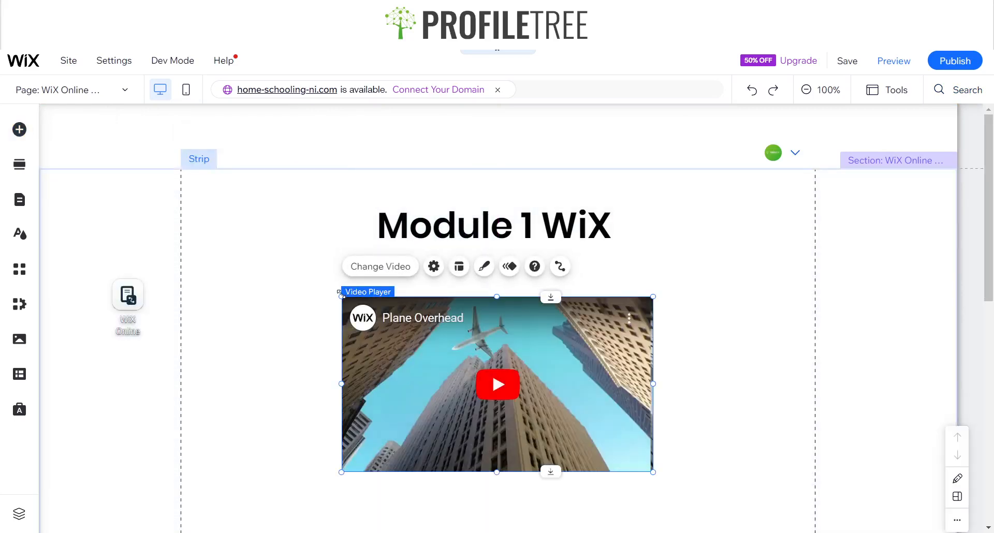
Step: Enlarge the YouTube video player and center it directly below the heading
left_click_drag(341, 294, 225, 232)
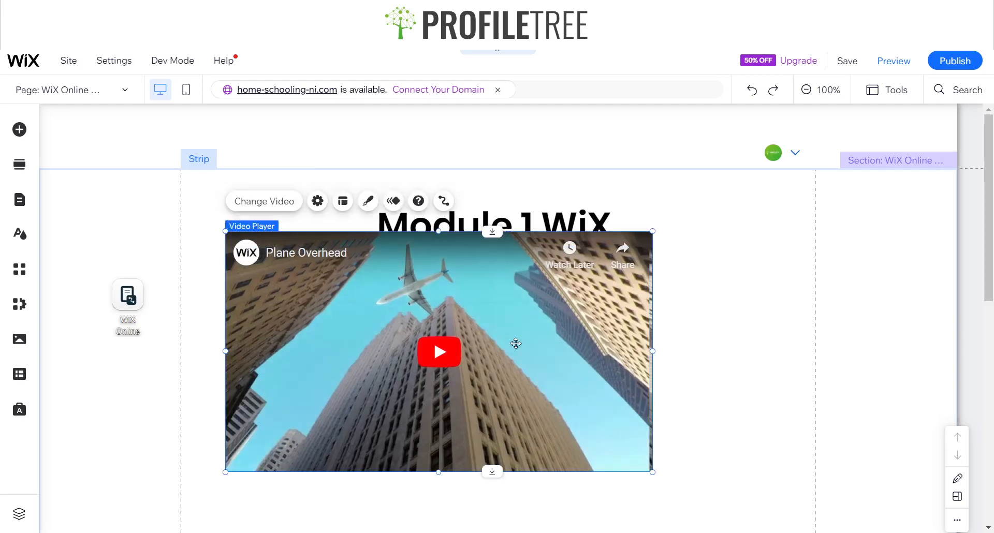
left_click_drag(516, 344, 570, 371)
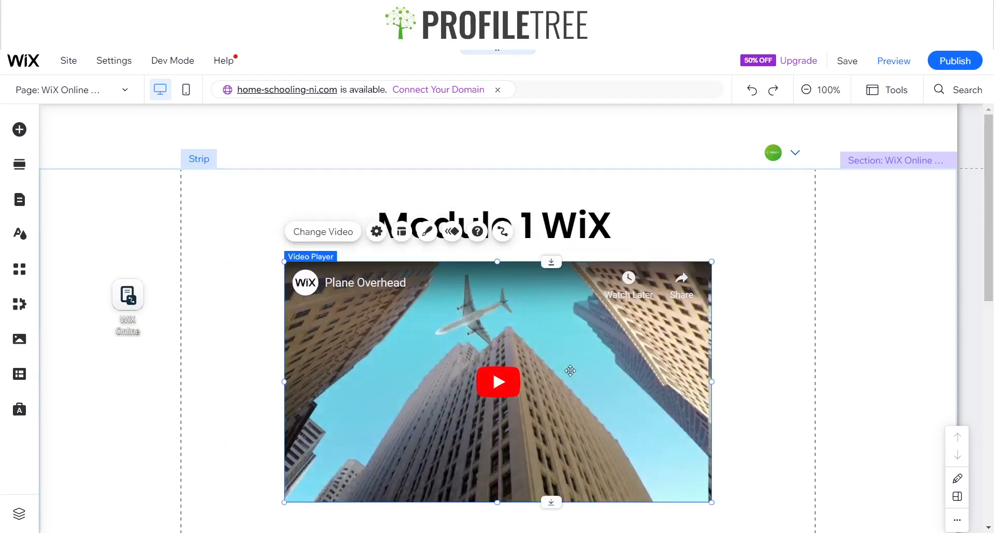
Step: Delete the YouTube video player and place a Video Upload single video player below the "Module 1 WiX" heading
scroll(343, 318, "down", 1)
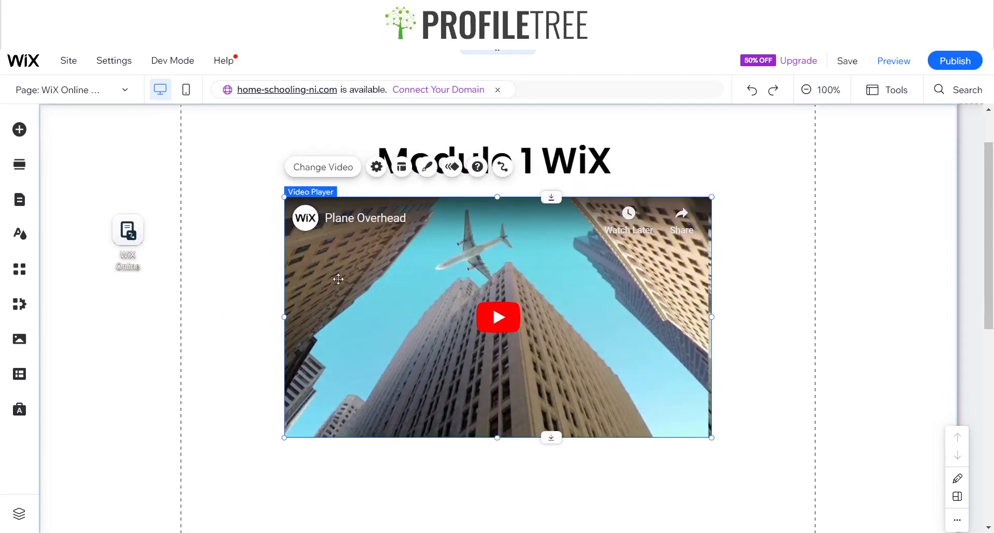
key("Delete")
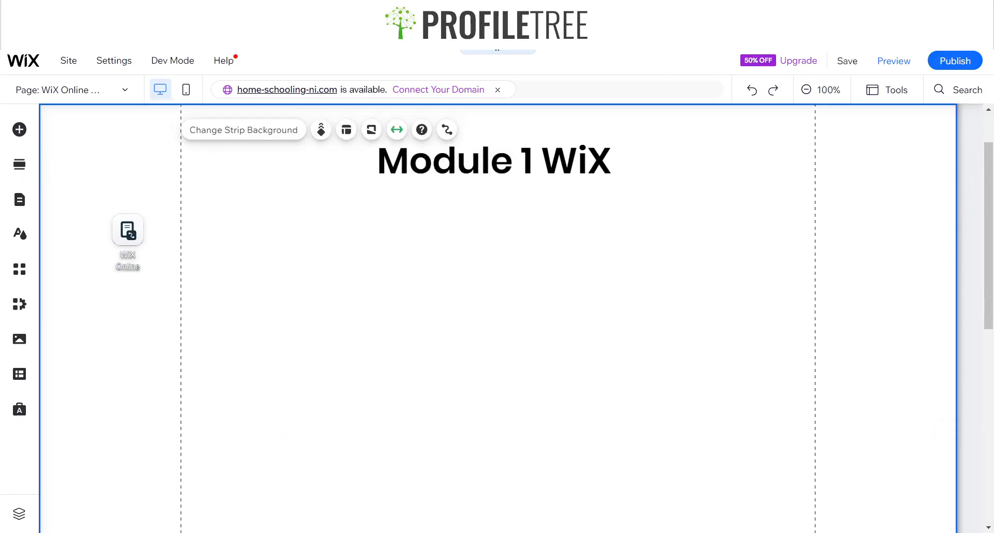
left_click(21, 130)
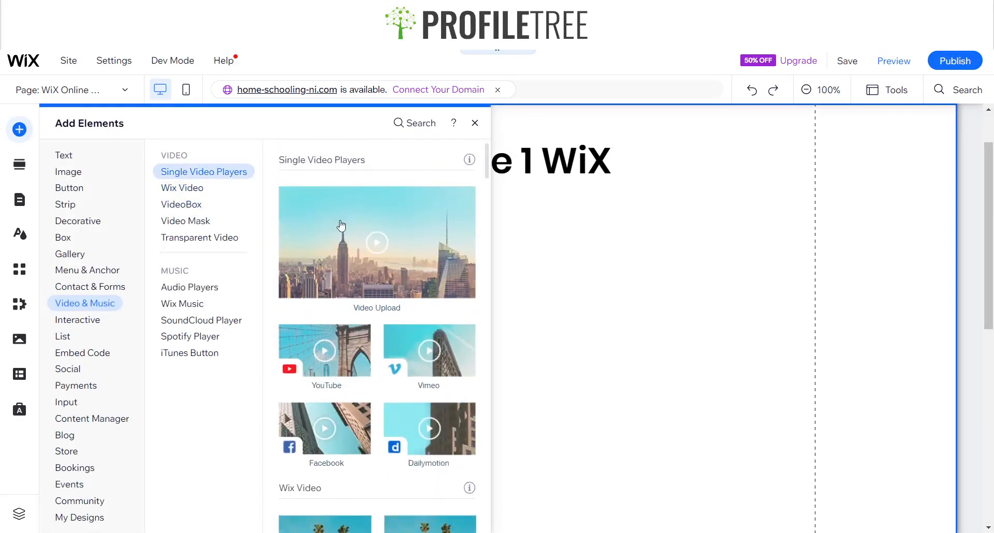
left_click_drag(341, 228, 440, 287)
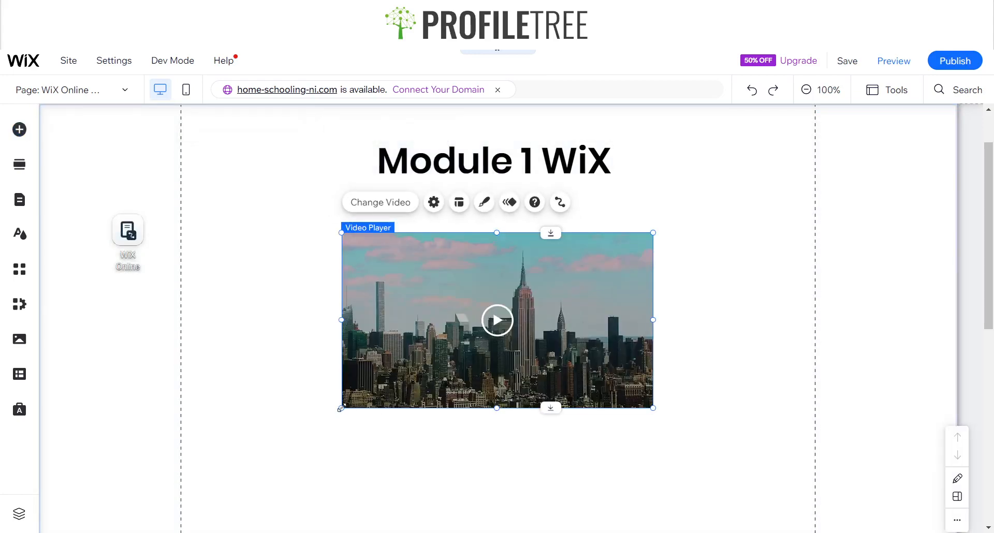
Step: Enlarge the uploaded-video player and align it below the heading so that both have the same width
left_click_drag(341, 408, 150, 469)
left_click_drag(291, 355, 371, 333)
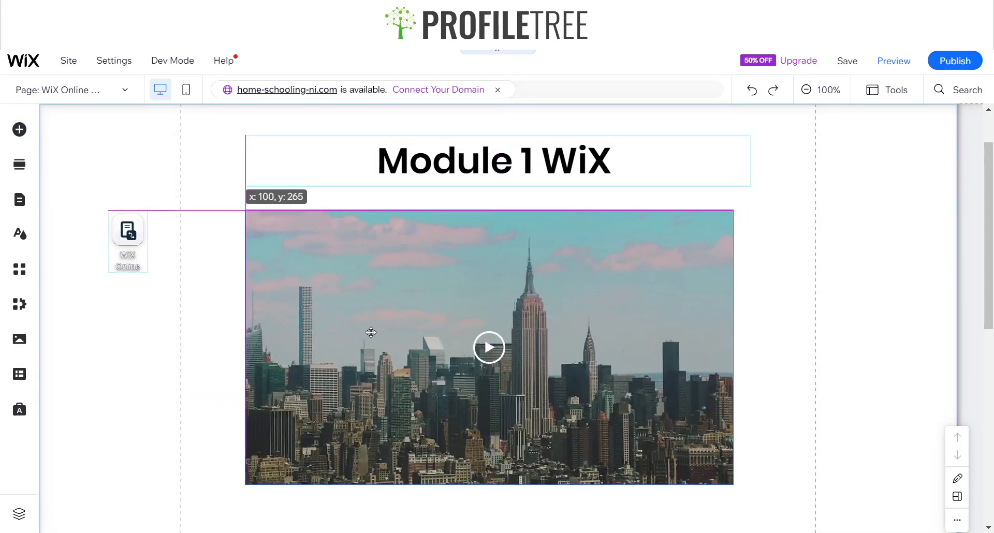
left_click_drag(584, 352, 584, 352)
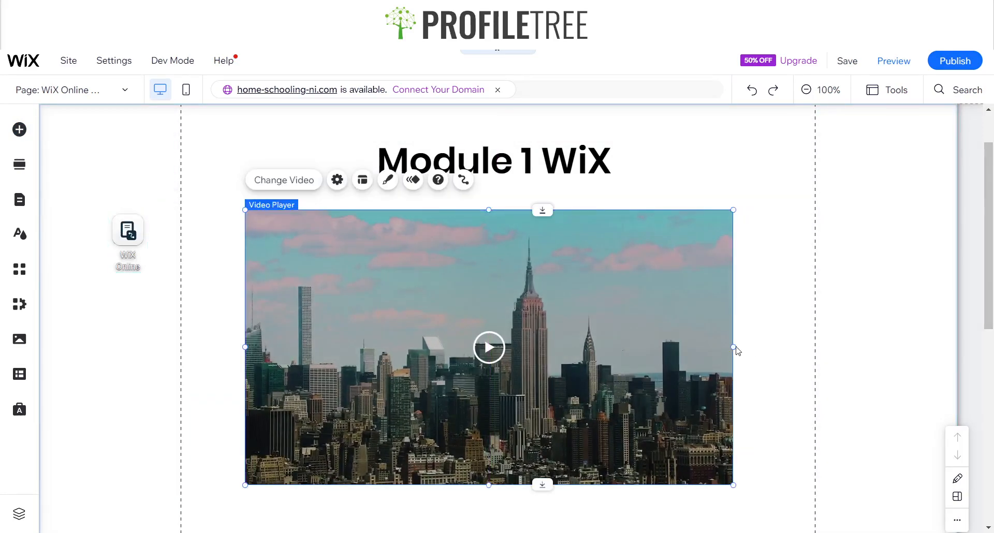
left_click_drag(739, 345, 751, 344)
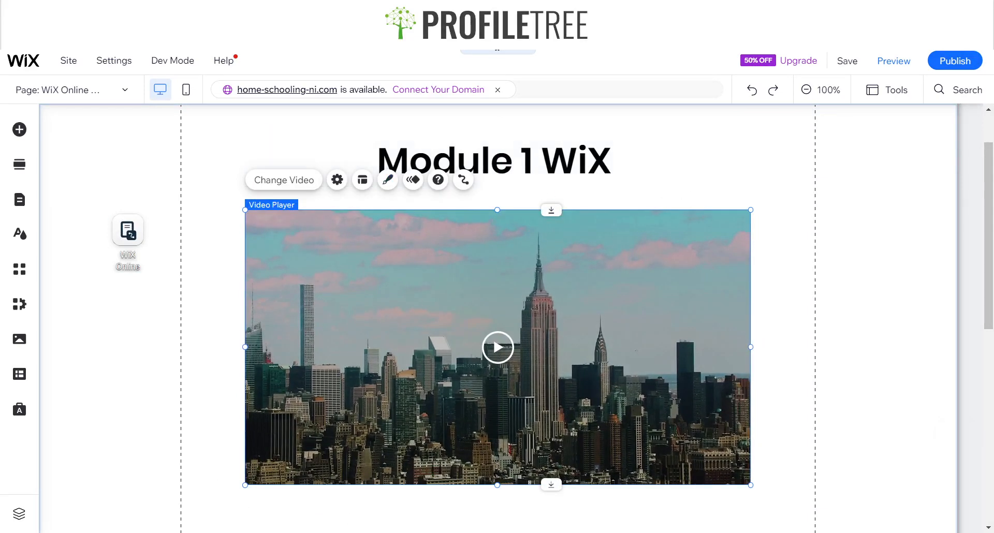
Step: Find the paragraph text elements and place the Helvetica Light paragraph directly below the video, aligned with its left edge
scroll(475, 511, "down", 3)
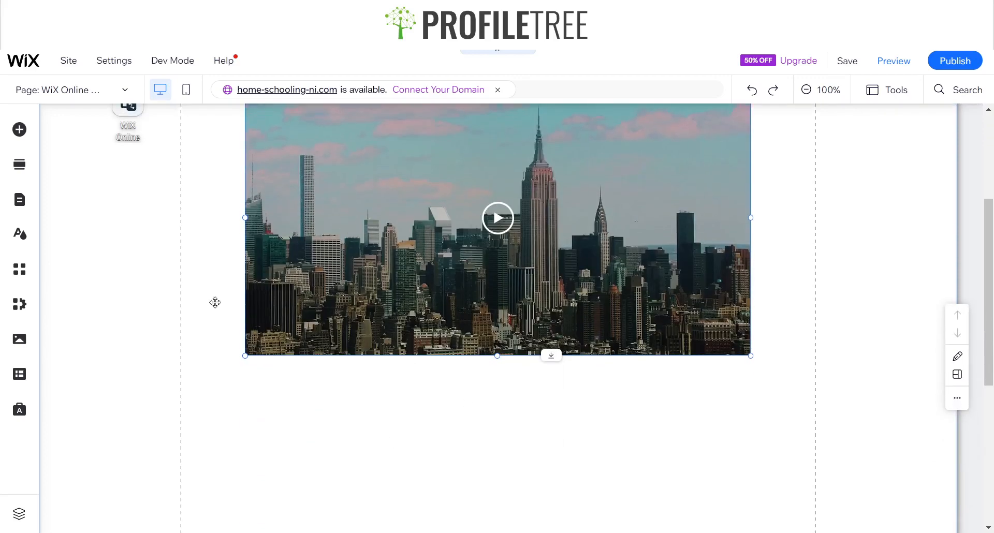
left_click(19, 129)
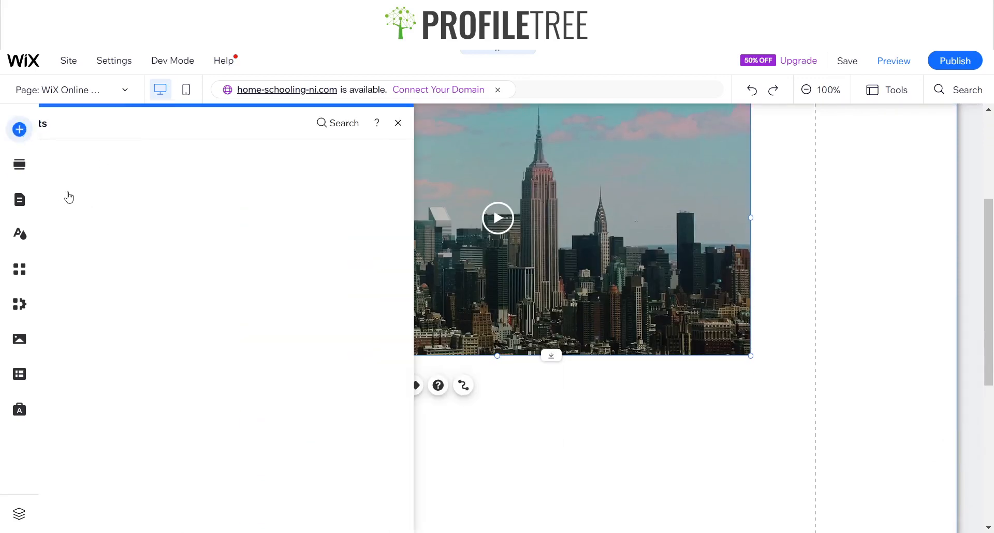
left_click(69, 188)
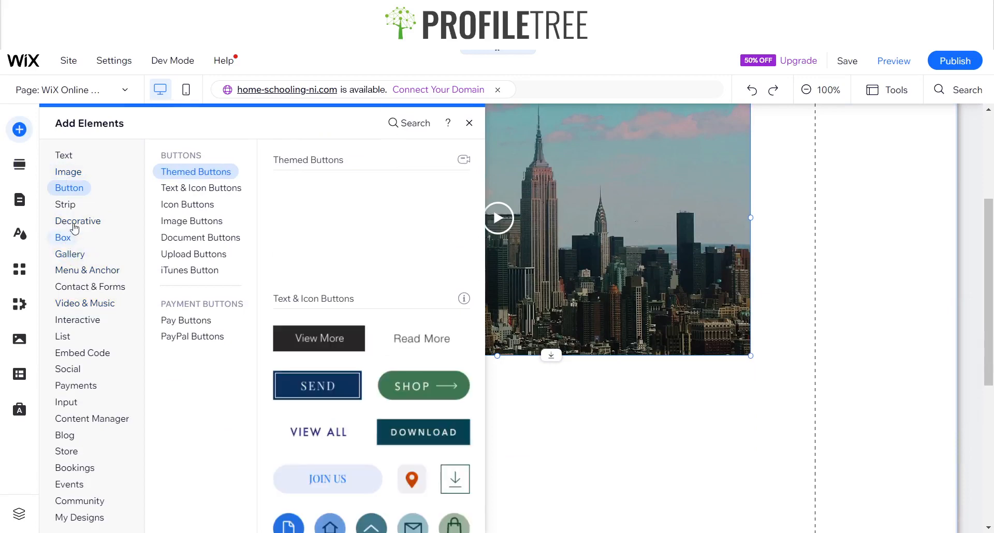
left_click(73, 223)
left_click(63, 238)
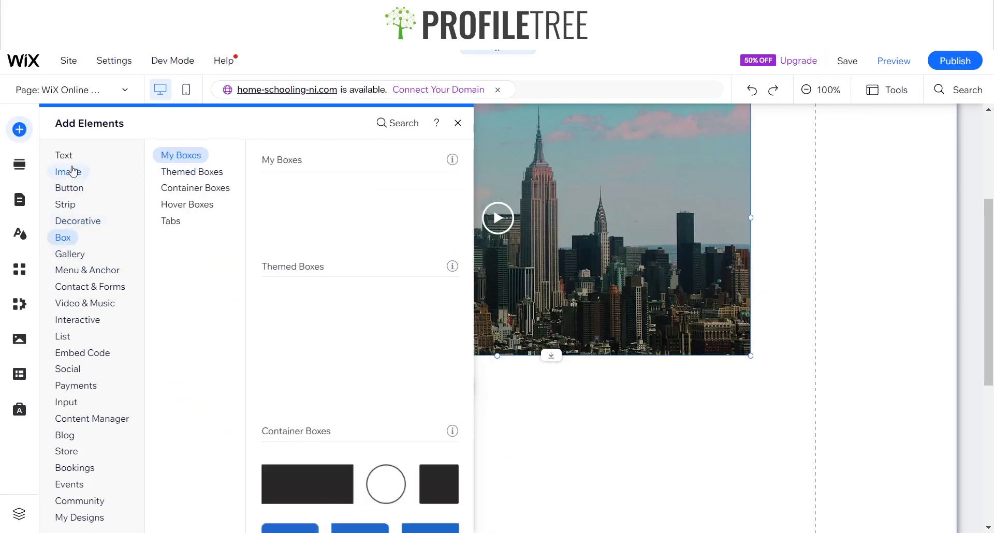
left_click(77, 304)
left_click(67, 157)
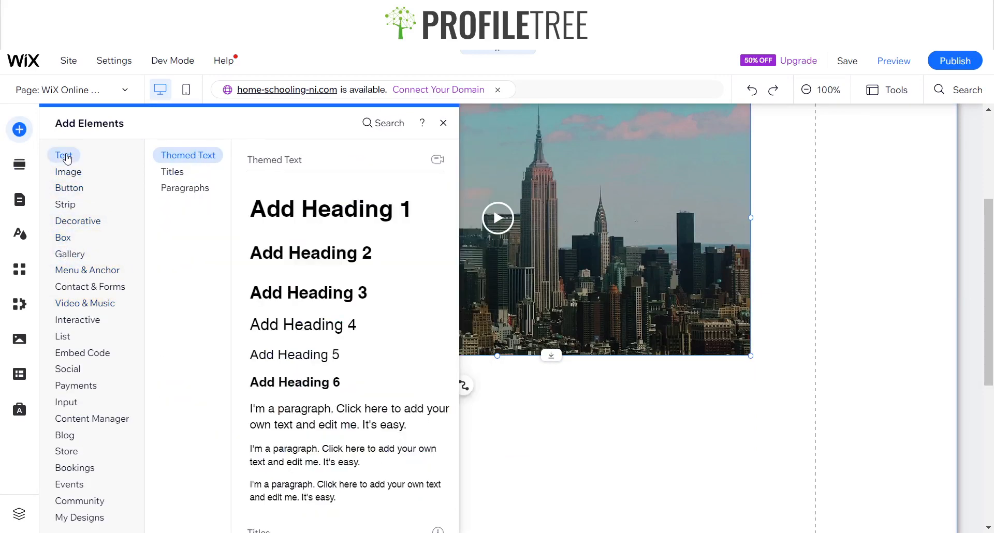
left_click(171, 188)
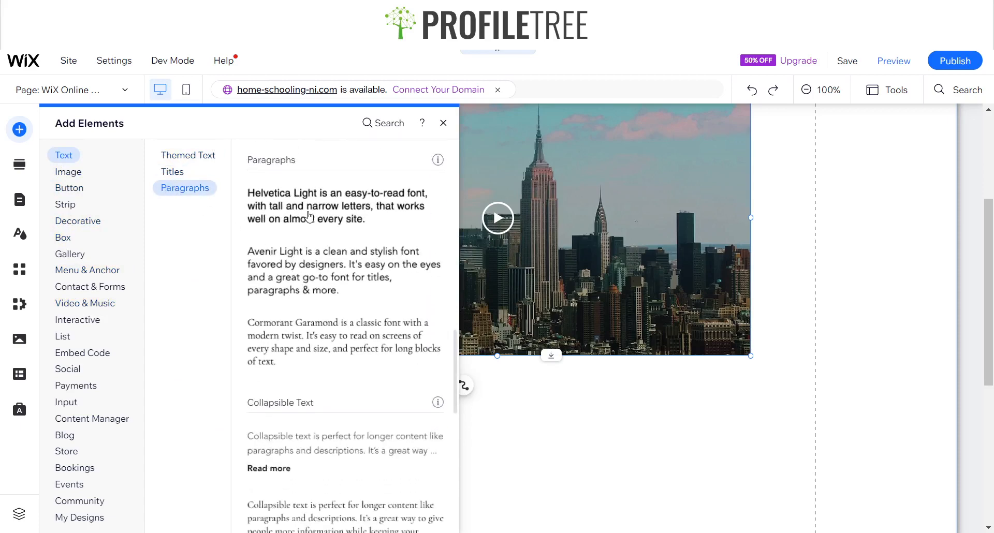
left_click(309, 217)
left_click_drag(453, 308, 297, 385)
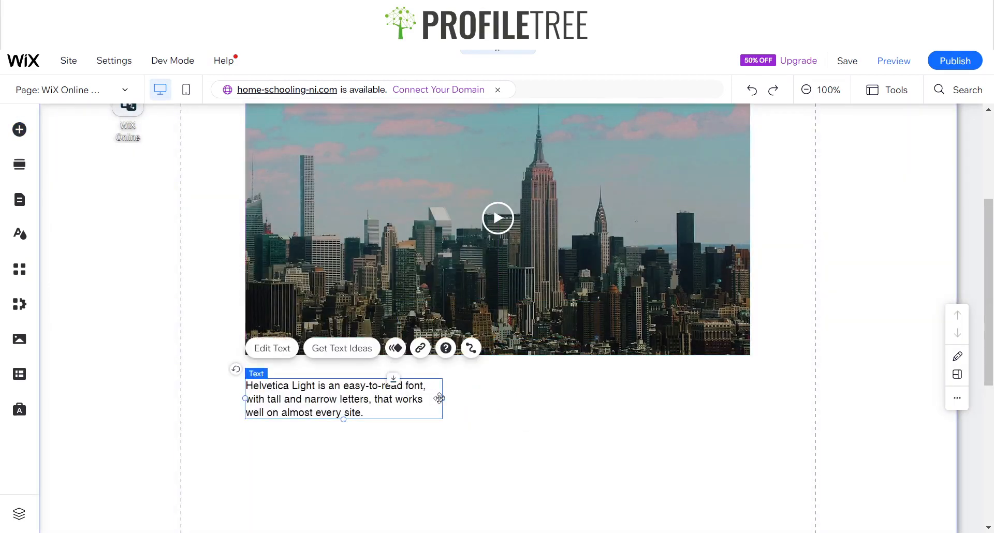
Step: Widen the paragraph to the width of the video and replace its text with a centered "Module Description"
left_click_drag(441, 398, 749, 396)
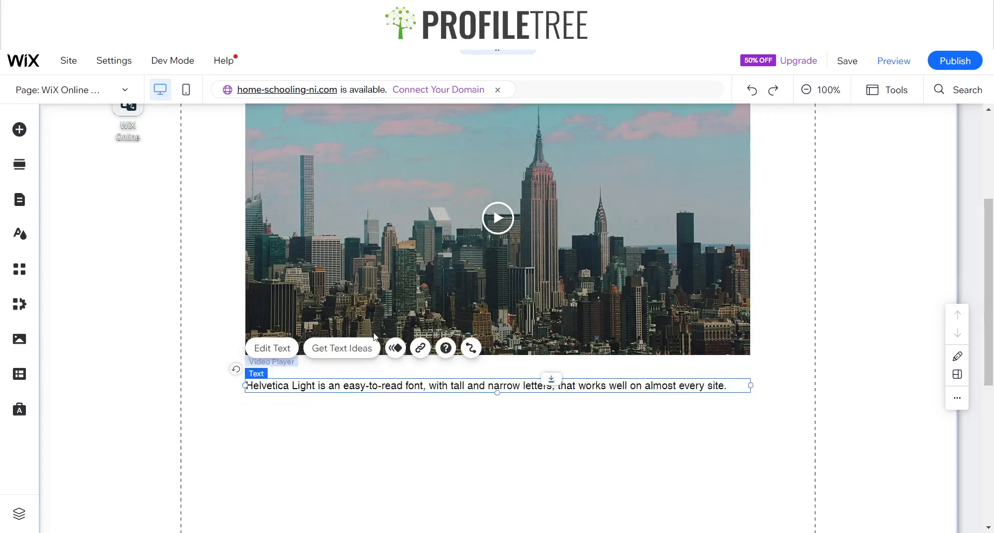
scroll(402, 312, "up", 1)
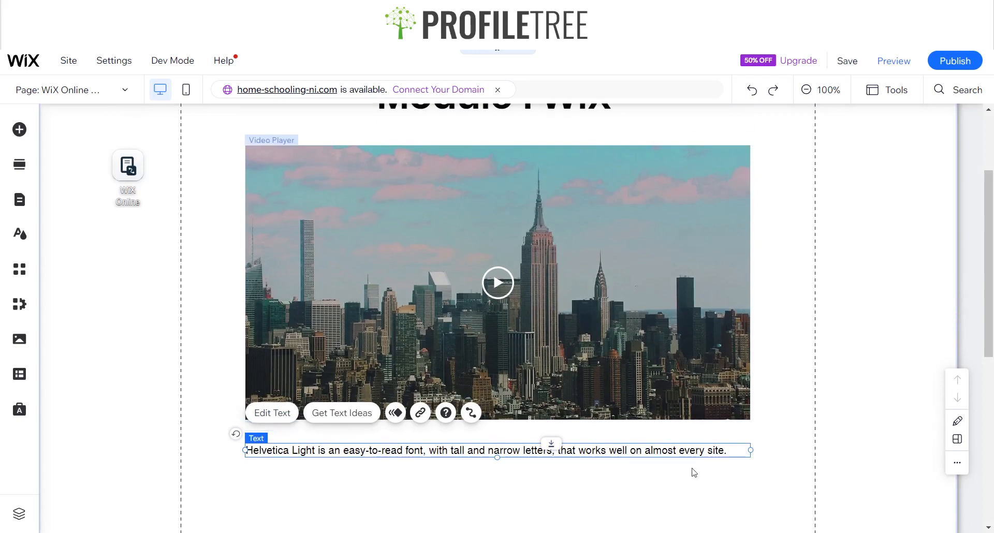
left_click_drag(750, 451, 739, 451)
left_click_drag(670, 448, 678, 447)
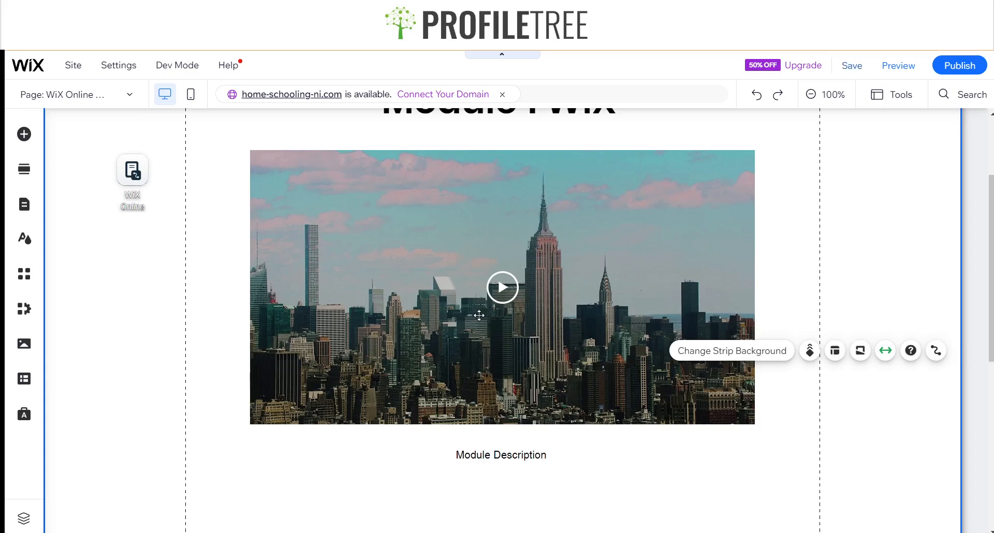
Step: Look through the decorative, hover repeater and repeater designs offered among the page elements
scroll(479, 316, "up", 3)
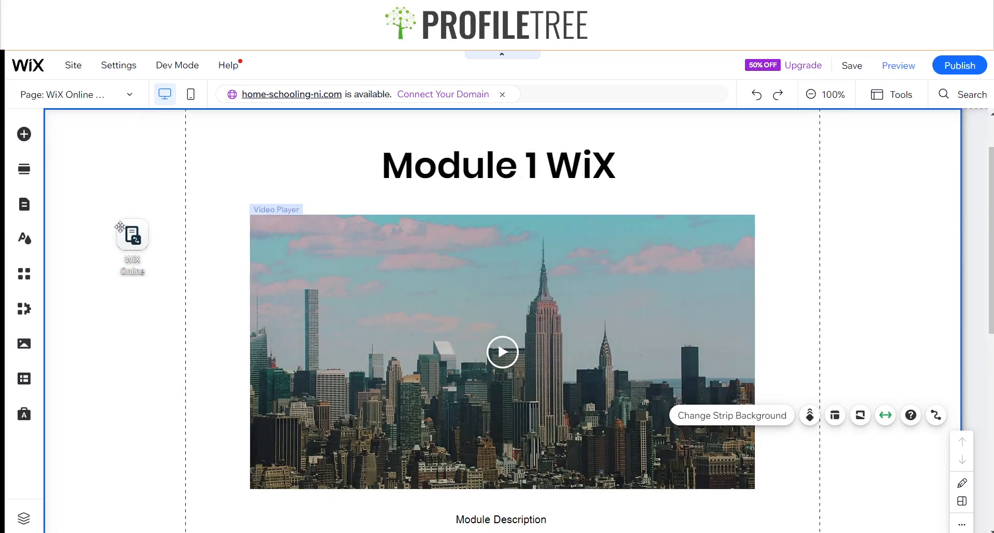
left_click(22, 134)
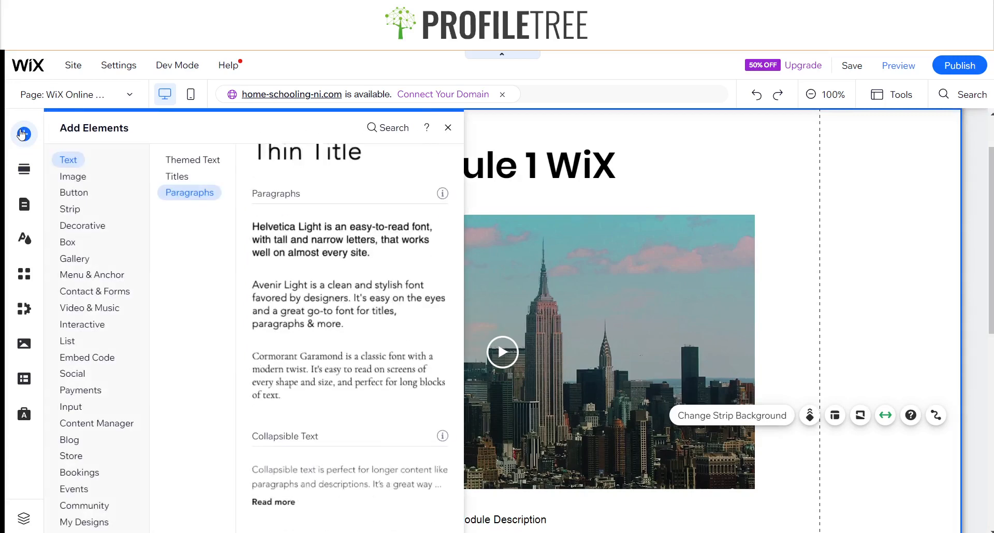
left_click(90, 226)
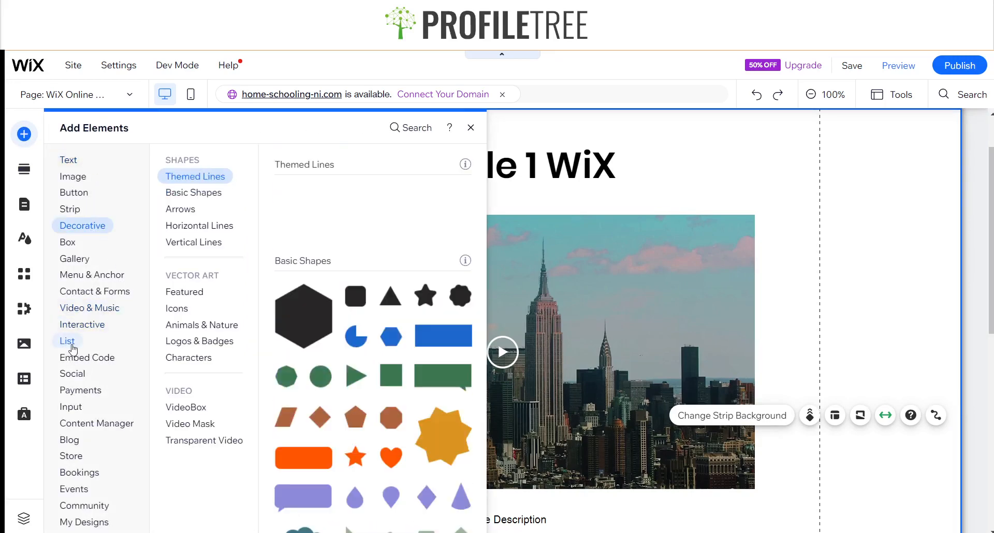
left_click(68, 342)
left_click(207, 177)
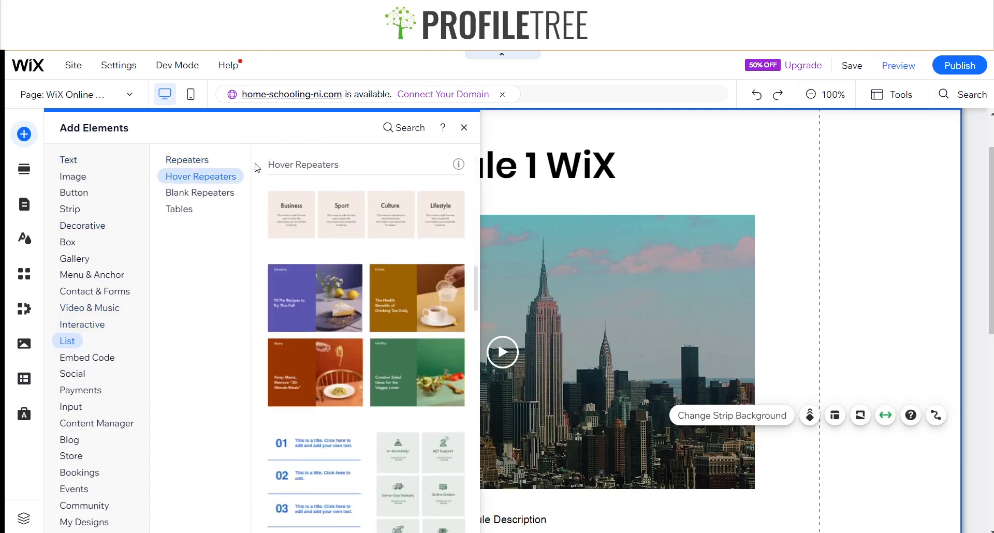
left_click(194, 160)
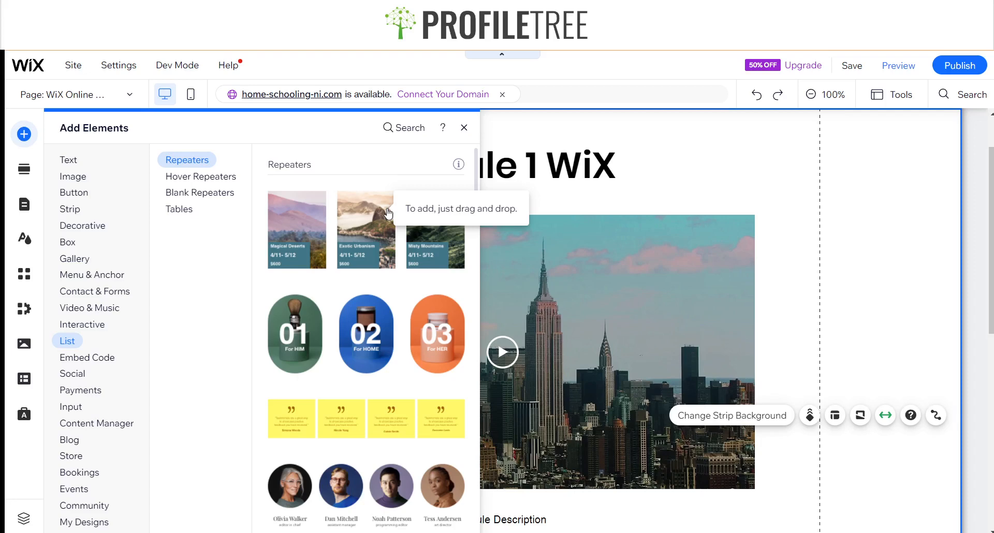
left_click(463, 127)
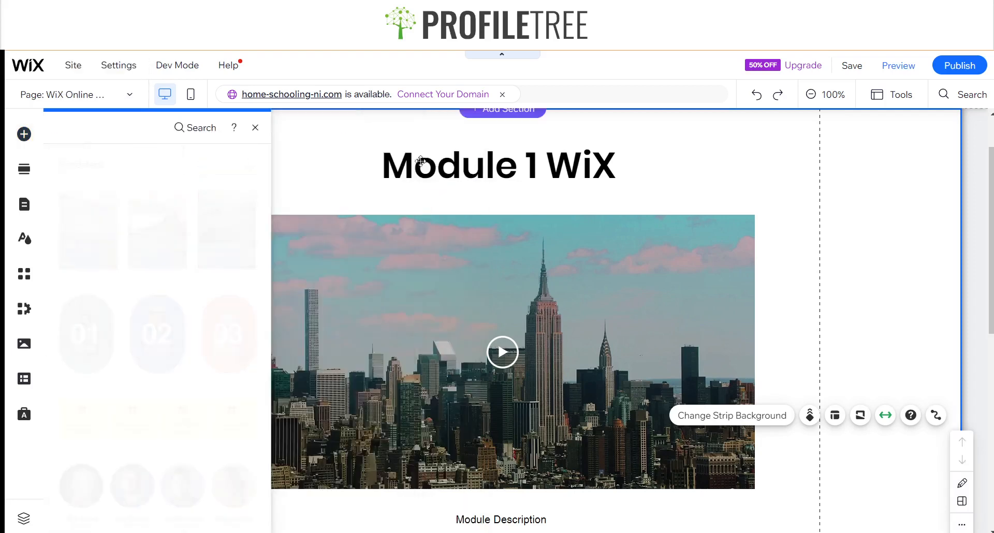
Step: Change the "Module 1 WiX" heading text to "Modules WiX"
left_click(517, 163)
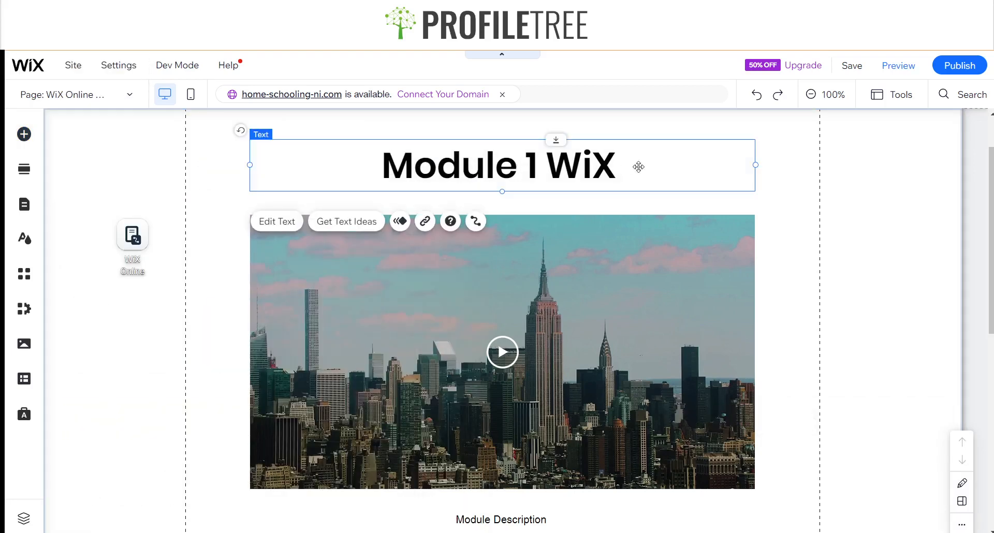
double_click(611, 163)
left_click_drag(612, 164, 519, 167)
triple_click(629, 165)
left_click(584, 166)
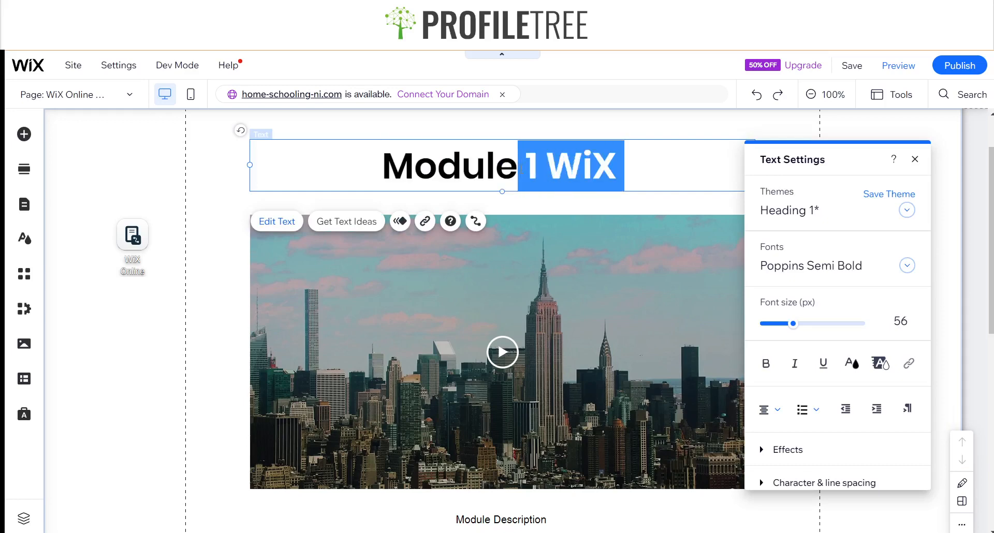
left_click(538, 166)
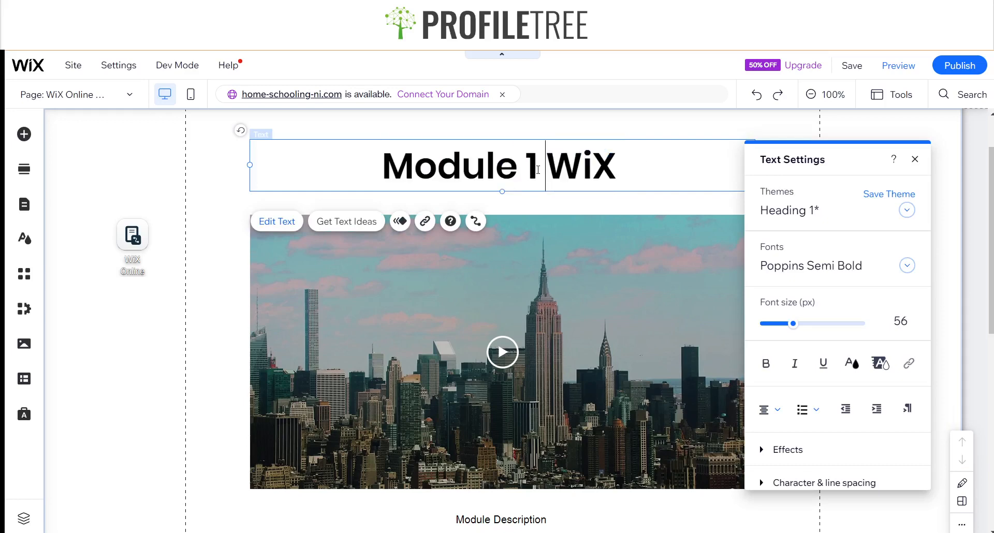
key("BackSpace")
key("BackSpace")
type("s")
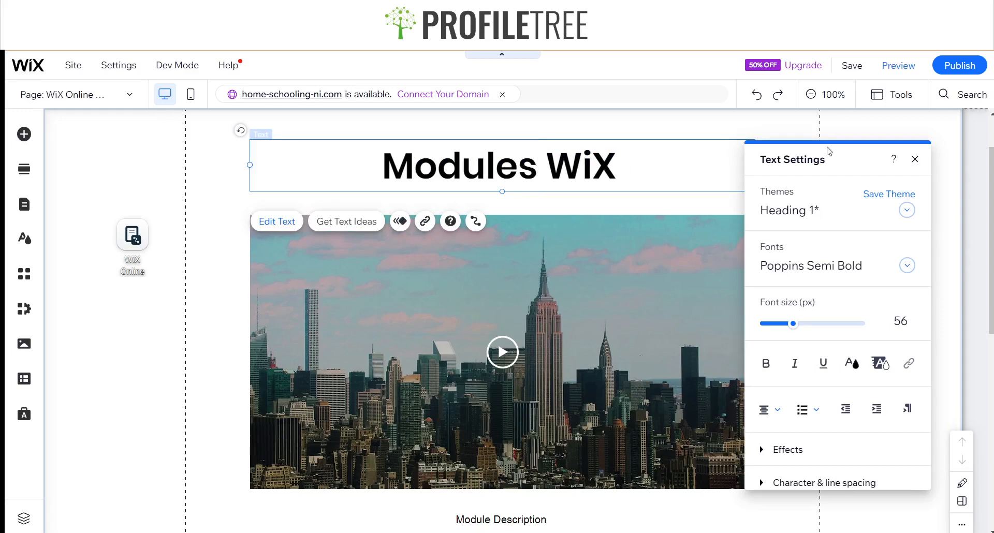
left_click(914, 159)
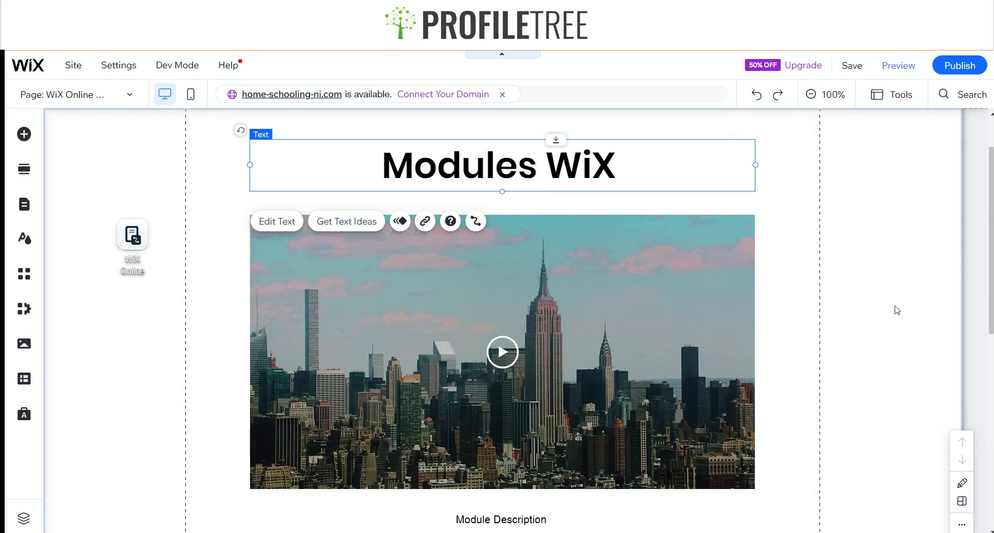
scroll(307, 380, "down", 4)
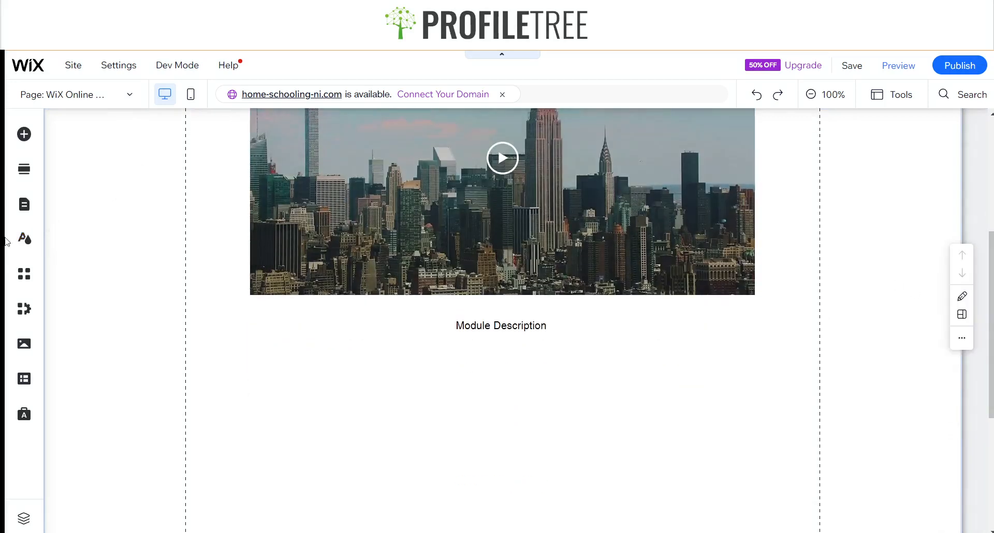
scroll(460, 264, "up", 4)
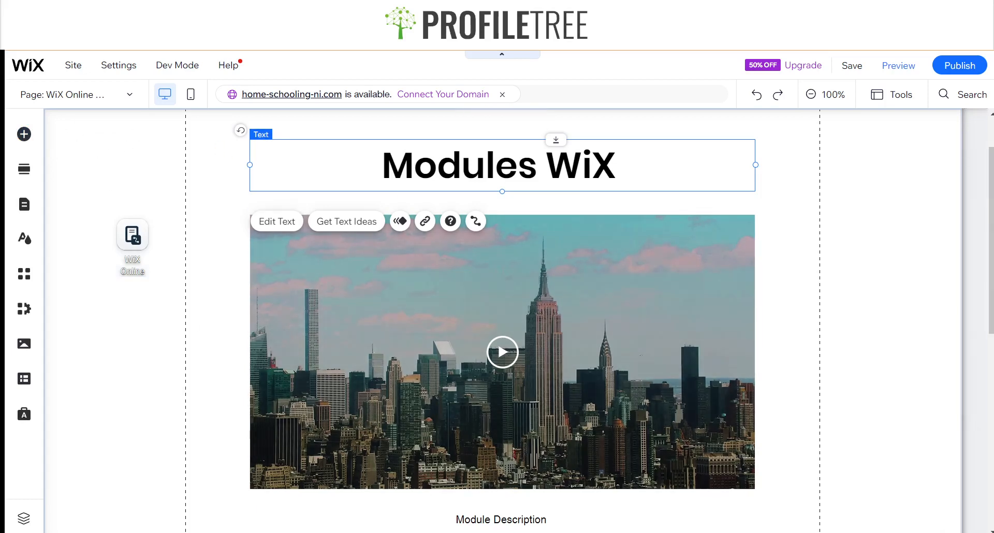
left_click(859, 189)
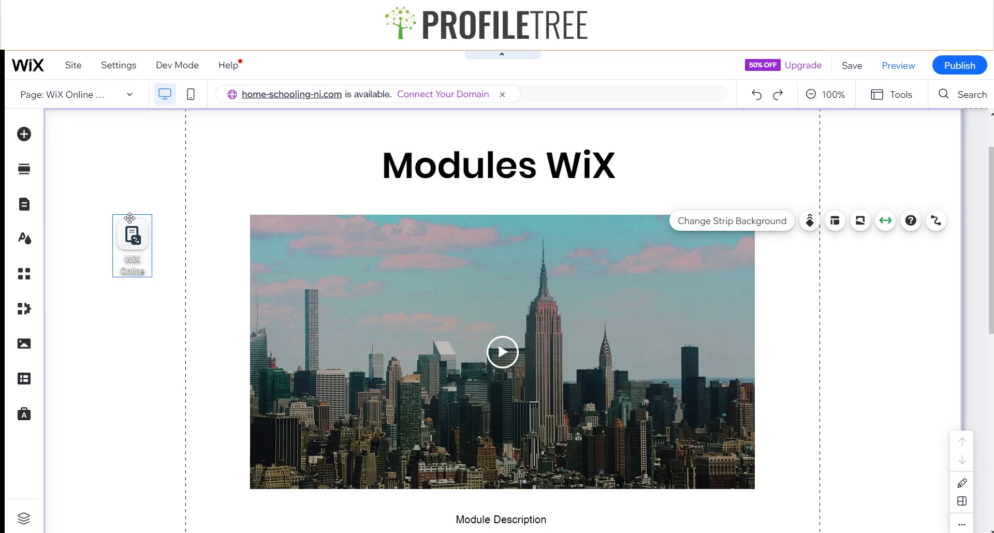
left_click_drag(130, 217, 136, 241)
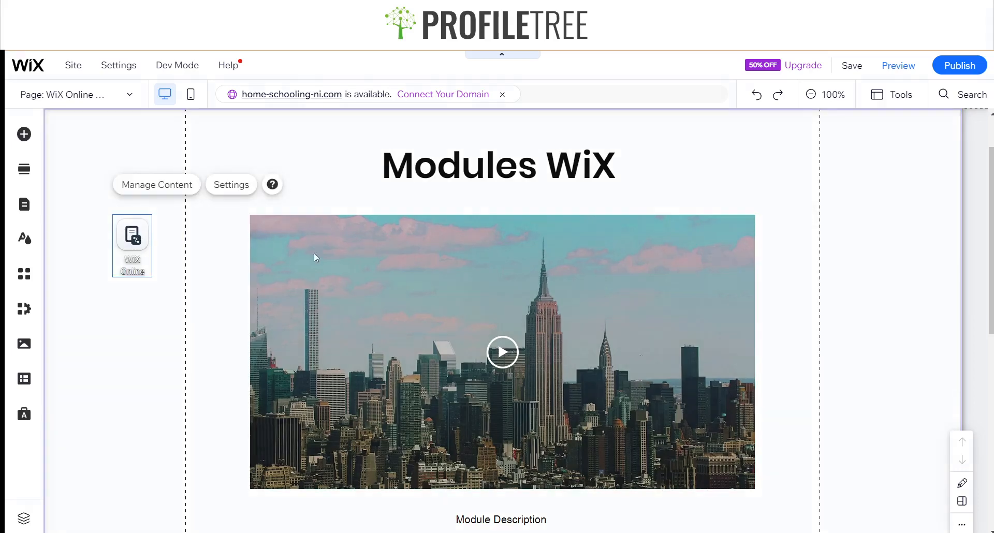
left_click(488, 164)
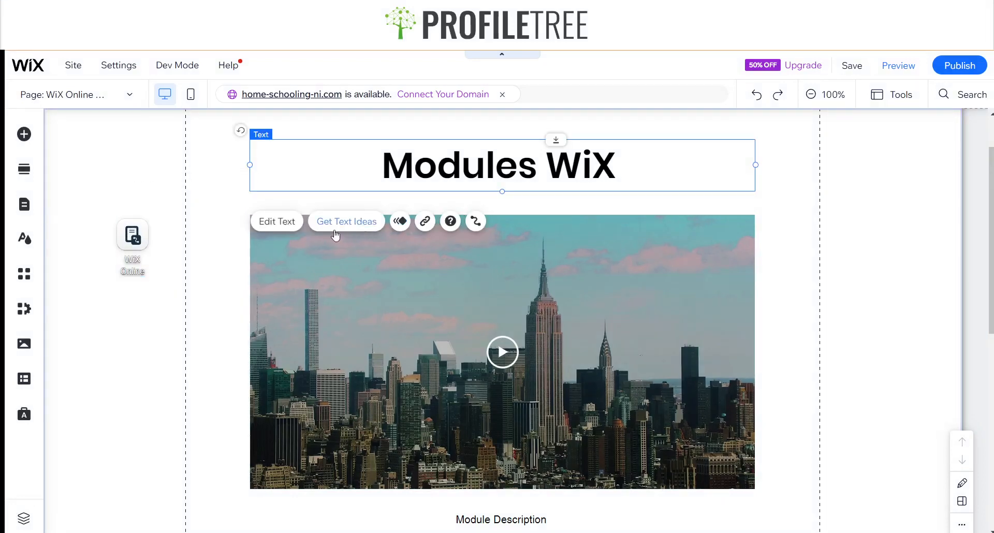
left_click(473, 222)
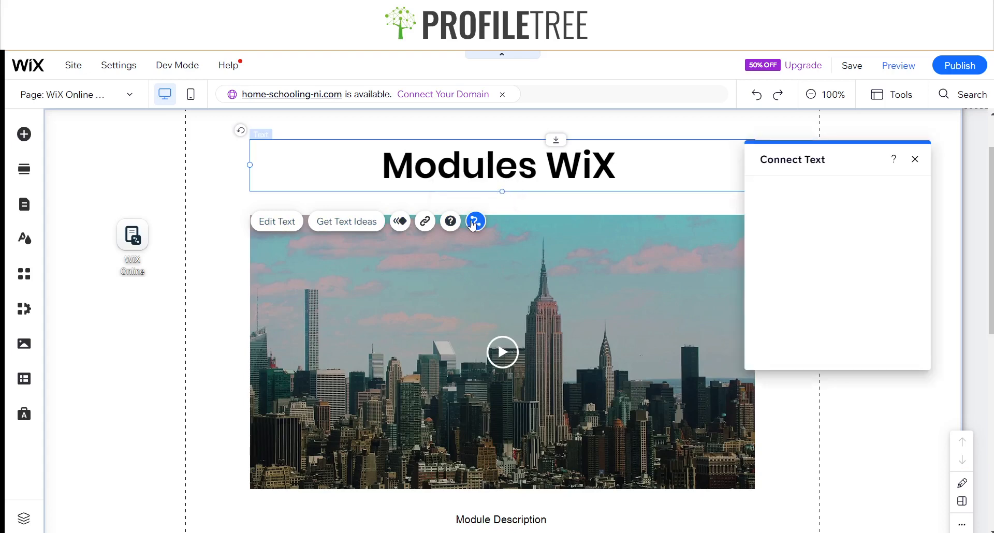
left_click_drag(815, 154, 626, 146)
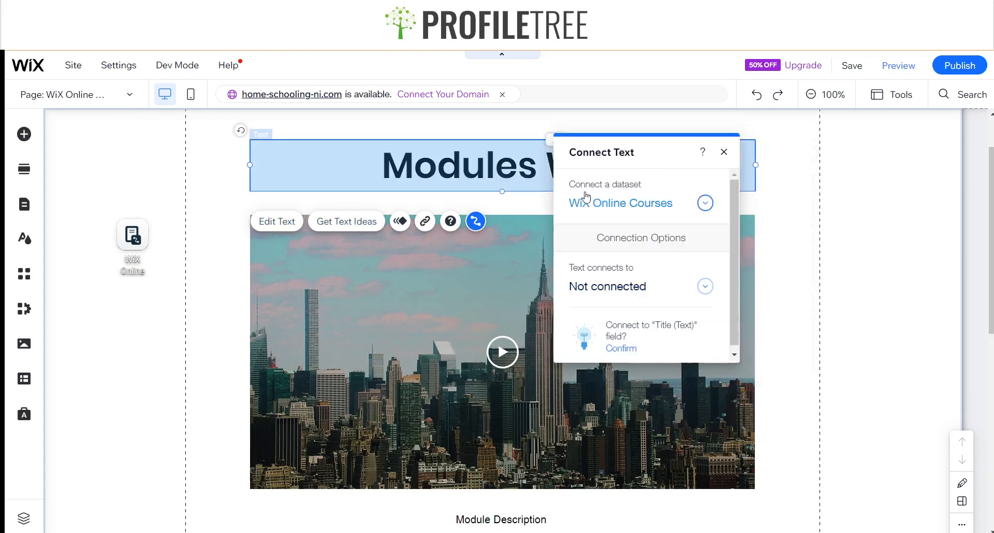
left_click(628, 208)
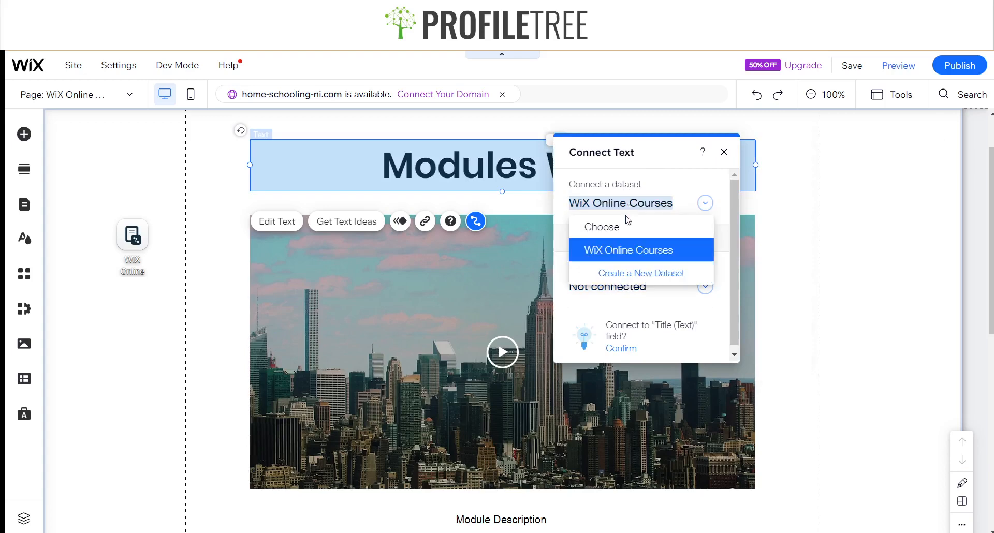
left_click(616, 252)
left_click(595, 290)
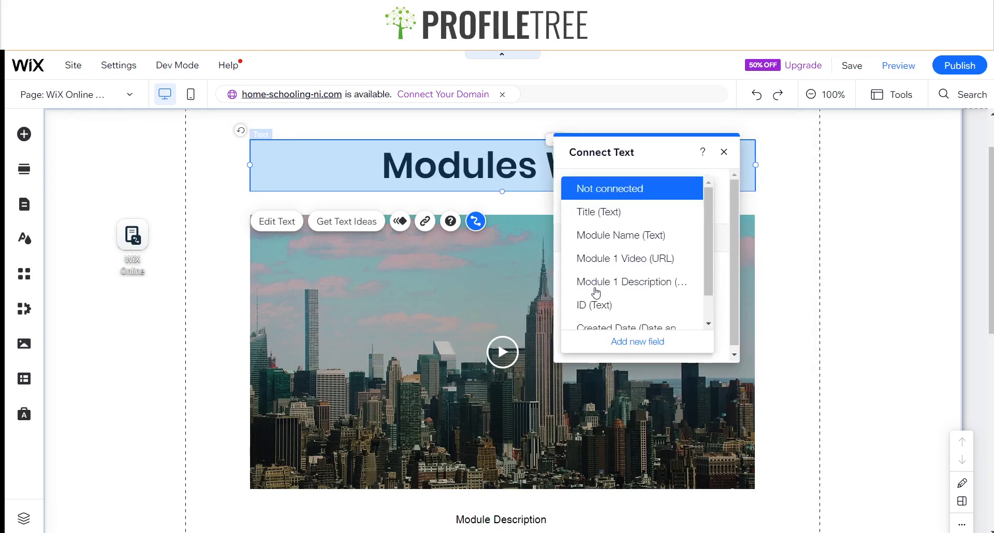
left_click(780, 243)
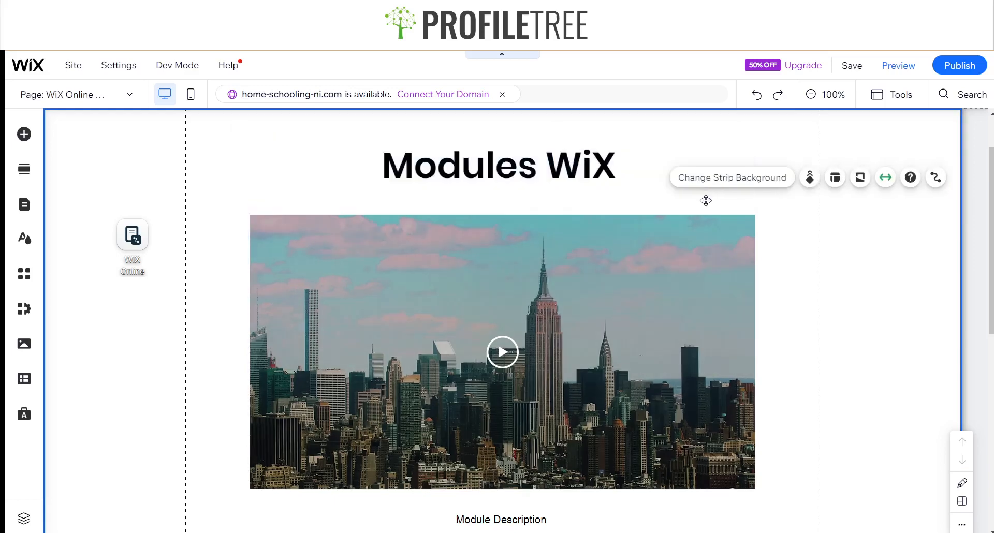
Step: Connect the "Modules WiX" heading to the Module Name (Text) field of the WiX Online Courses dataset
left_click(587, 157)
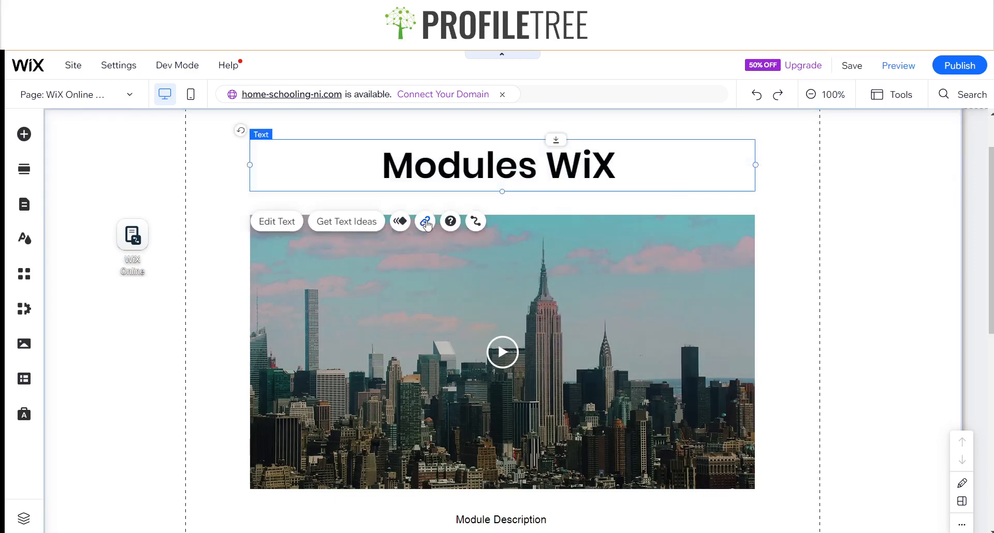
left_click(475, 221)
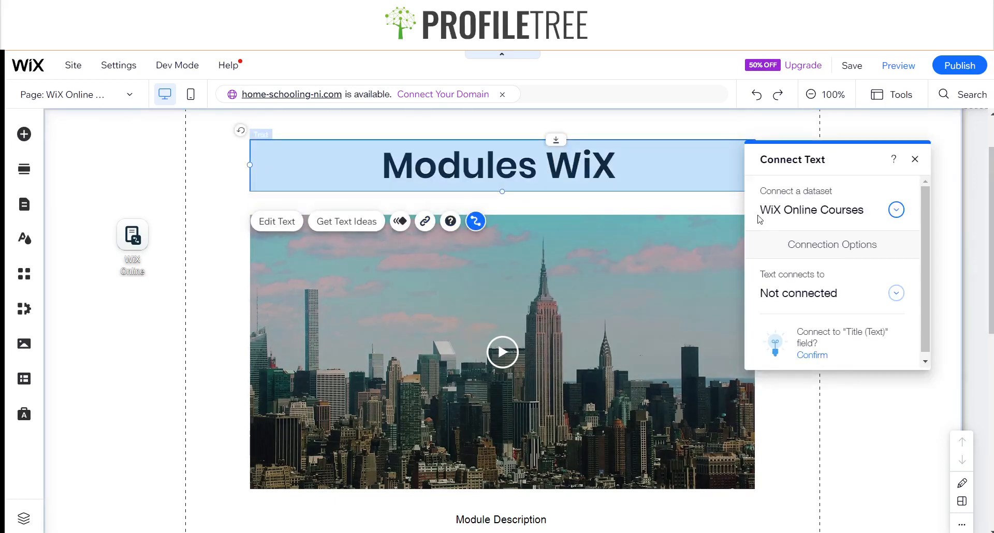
left_click(806, 295)
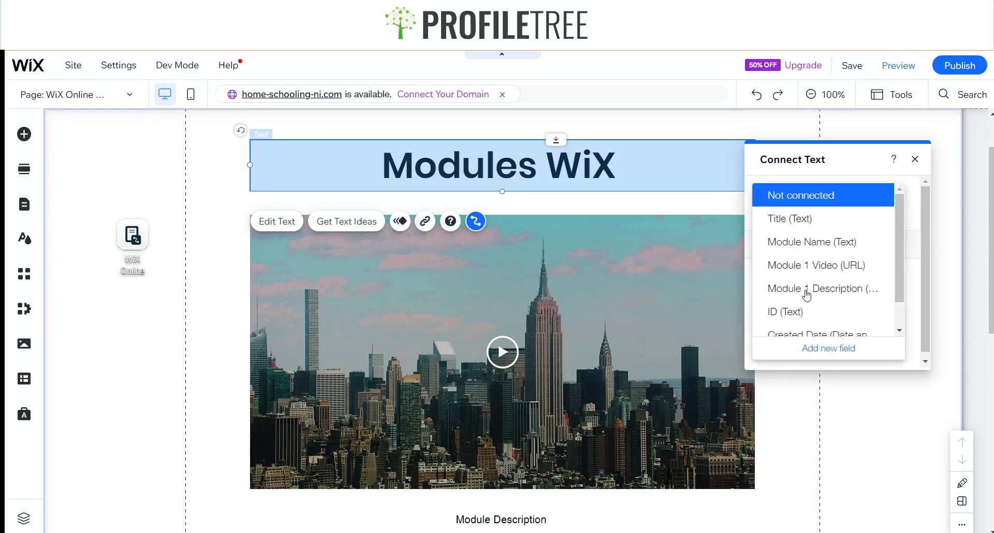
left_click(793, 241)
left_click(915, 160)
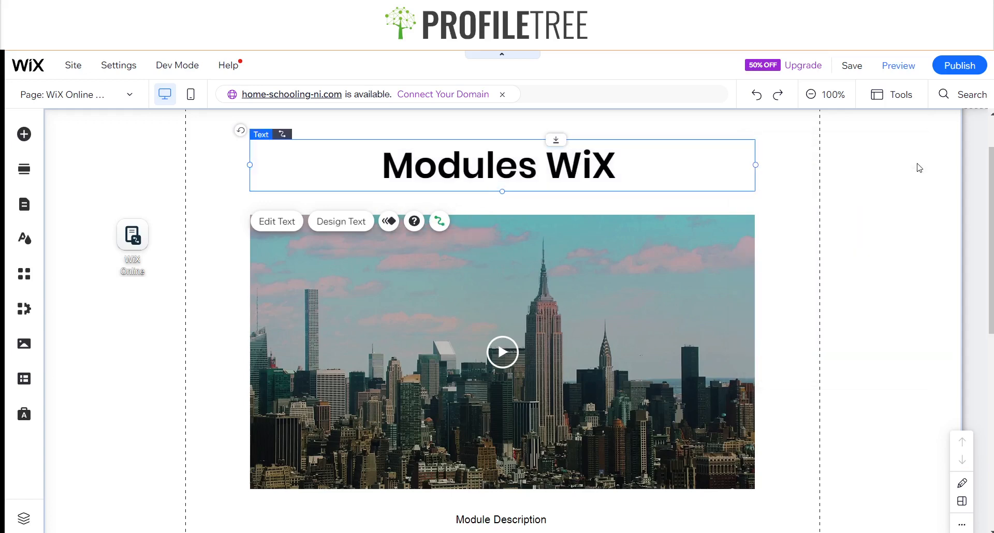
Step: Open the dataset connection settings of the video player
left_click(616, 282)
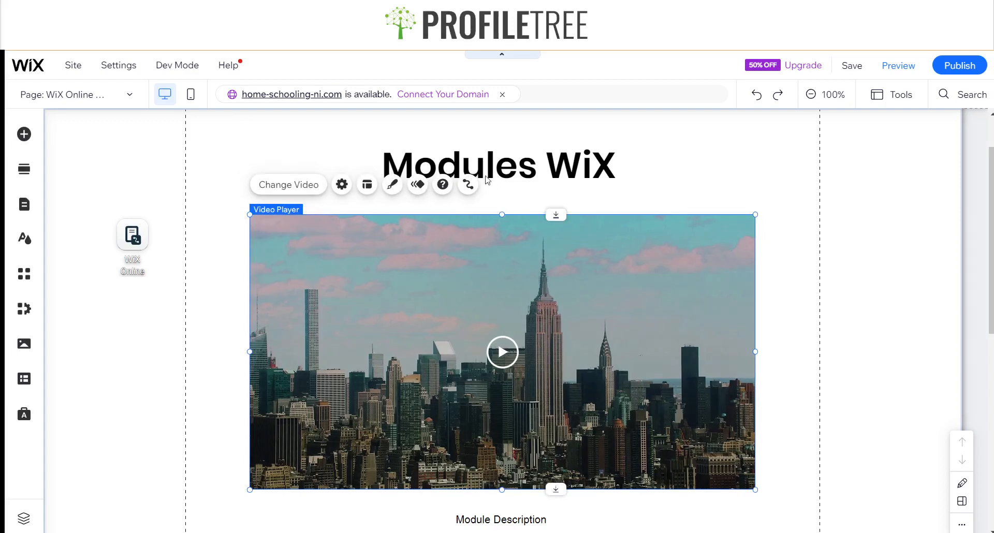
left_click(471, 187)
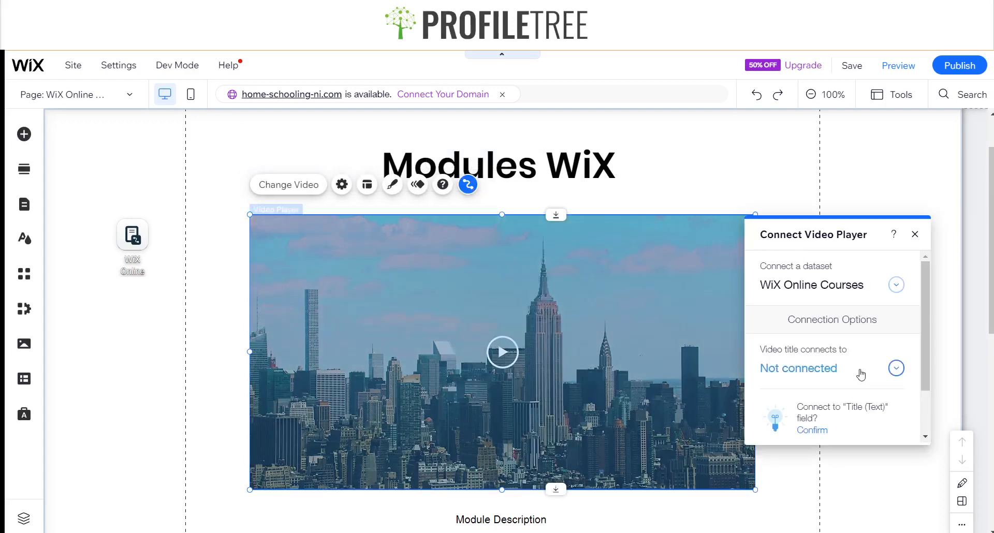
left_click(883, 372)
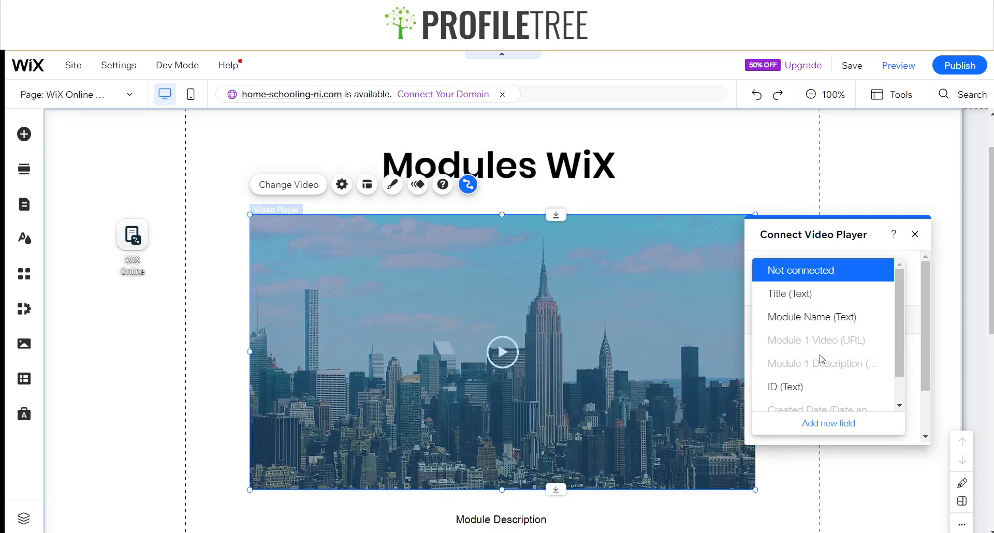
left_click(489, 532)
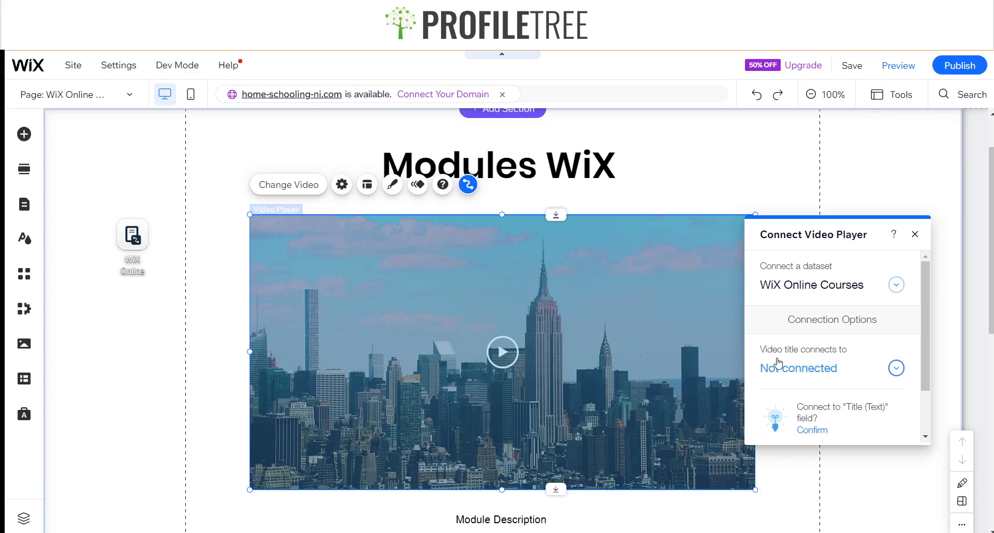
left_click(811, 366)
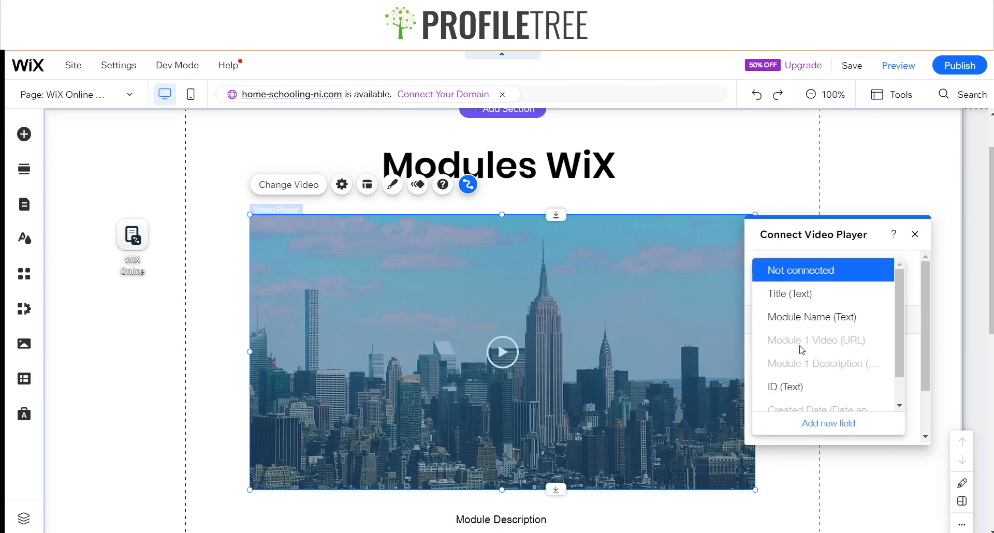
scroll(817, 357, "down", 1)
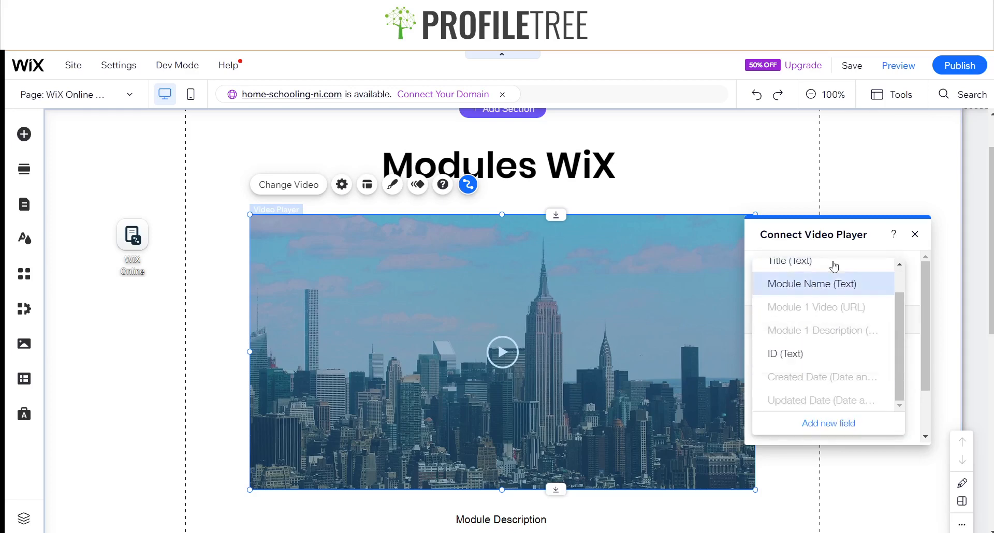
left_click(915, 280)
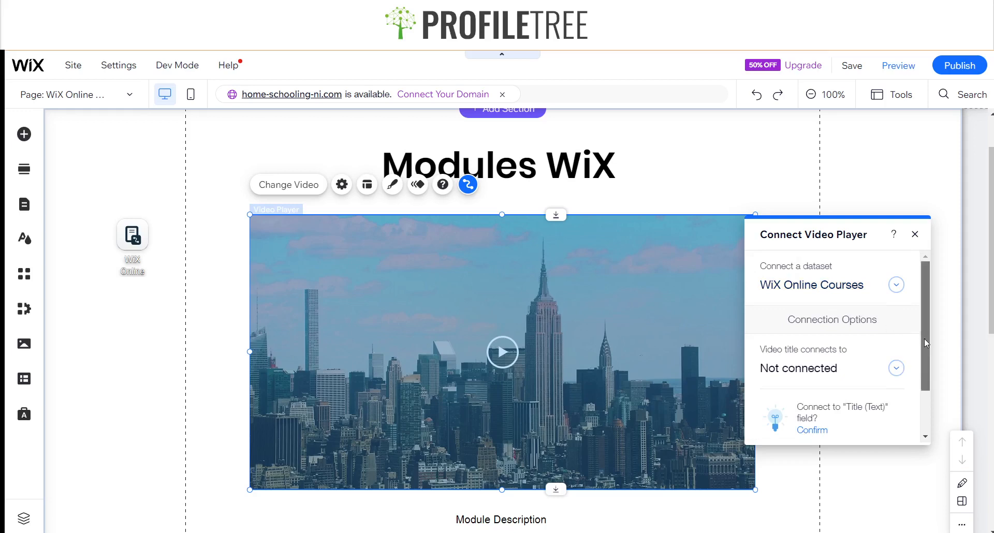
Step: Connect the video player's video source to the Module 1 Video (URL) field of the dataset
left_click_drag(924, 338, 929, 397)
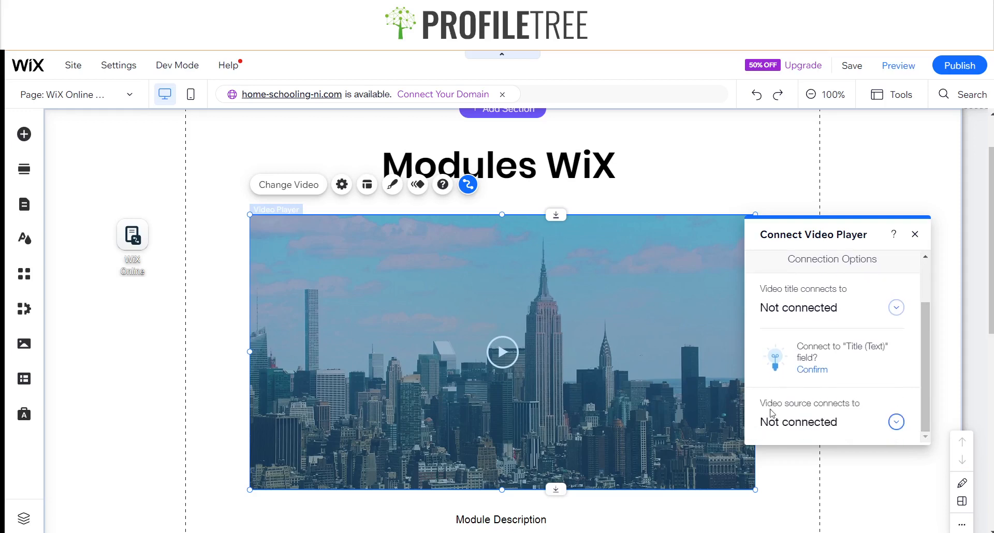
left_click(895, 423)
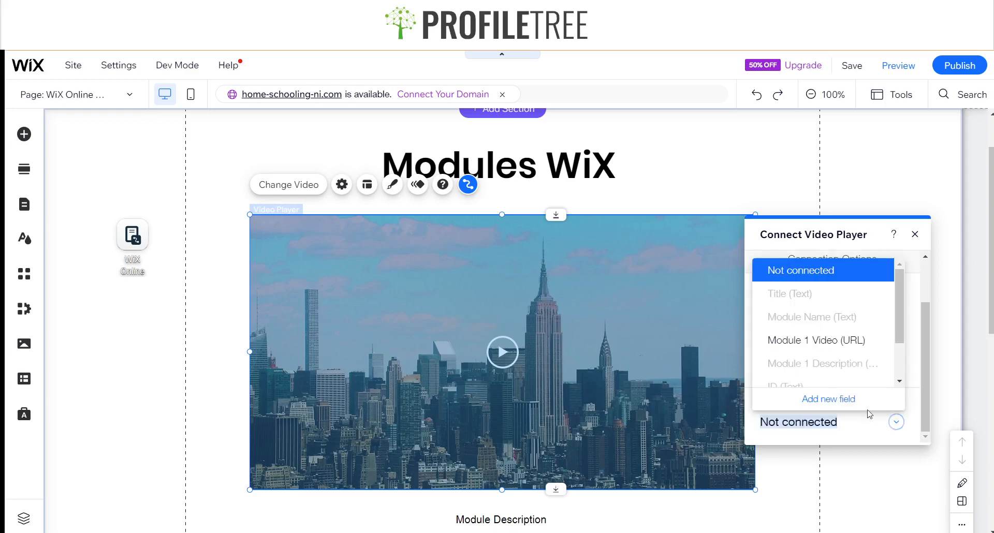
left_click(817, 341)
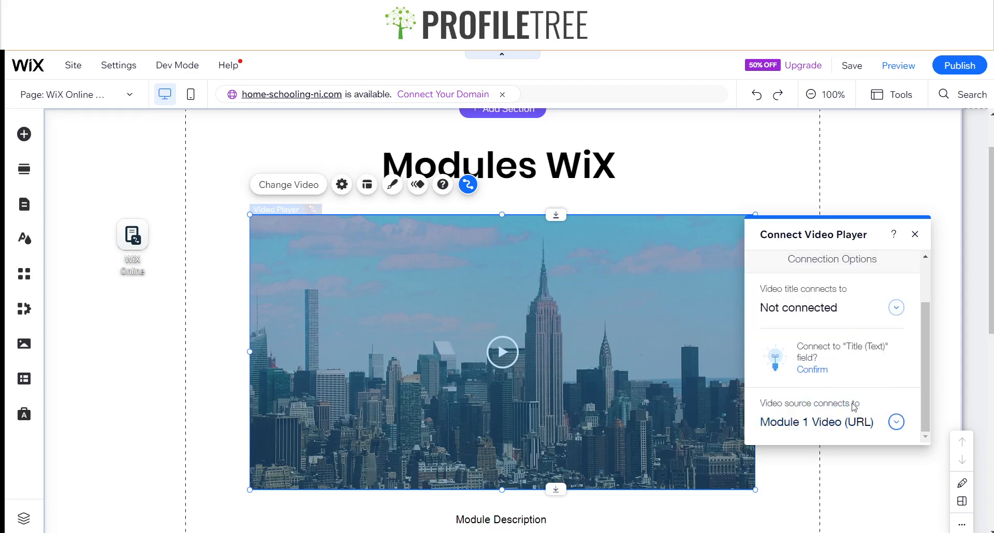
left_click(916, 234)
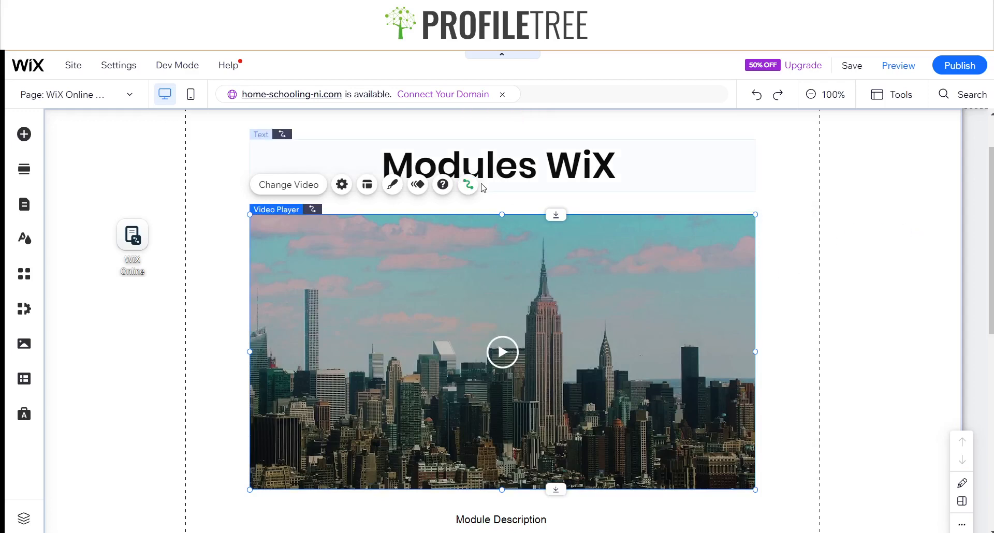
Step: Connect the "Module Description" text below the video to the Module 1 Description field of the WiX Online Courses dataset
scroll(487, 331, "down", 1)
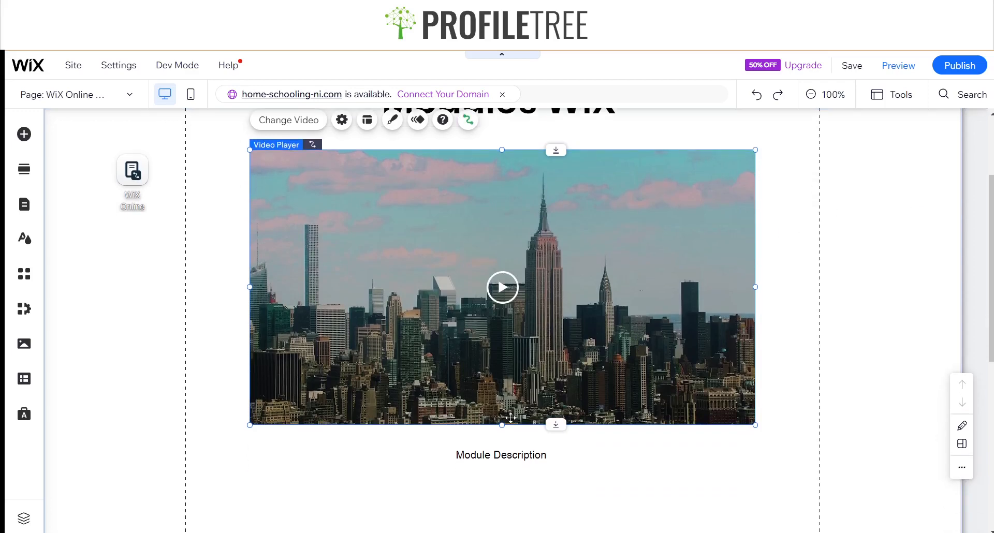
left_click(489, 458)
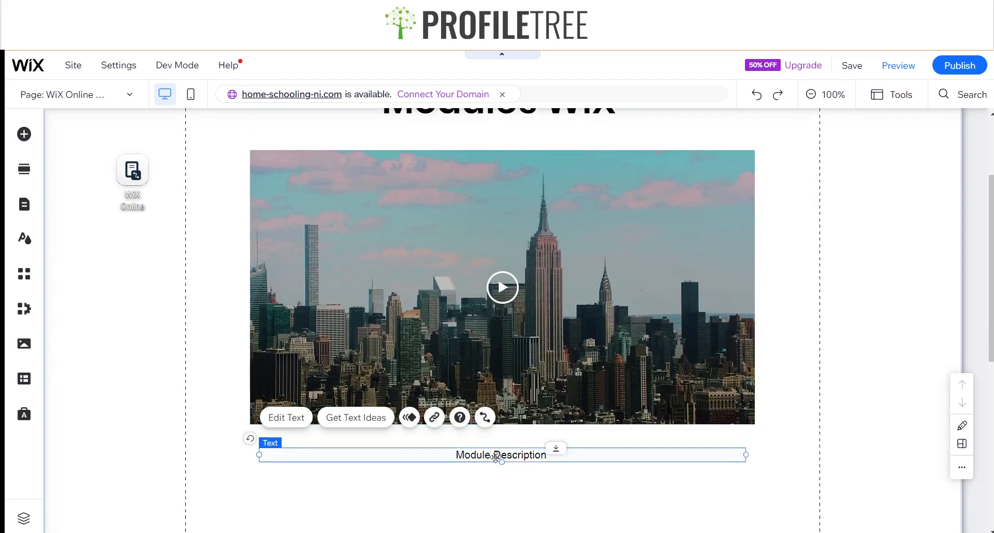
left_click(489, 423)
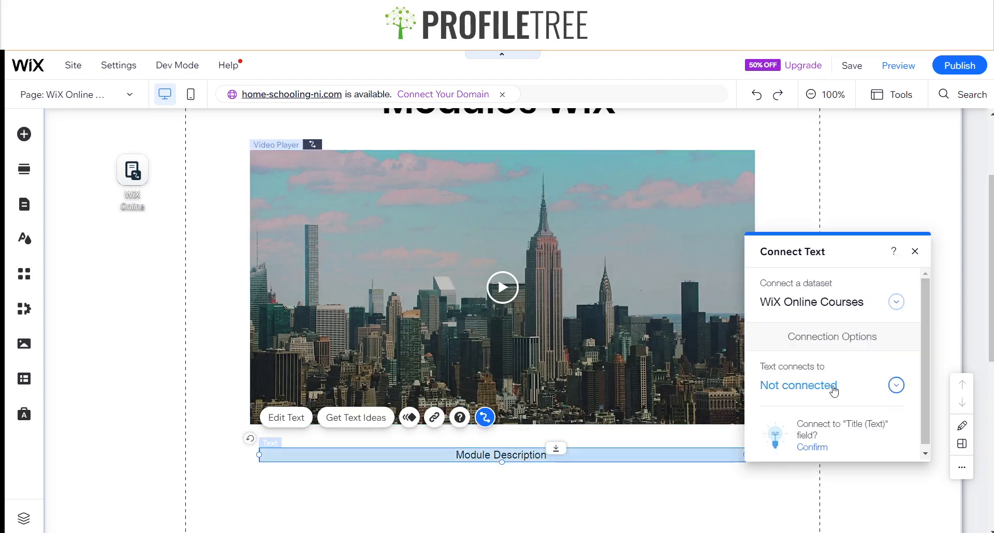
left_click(823, 387)
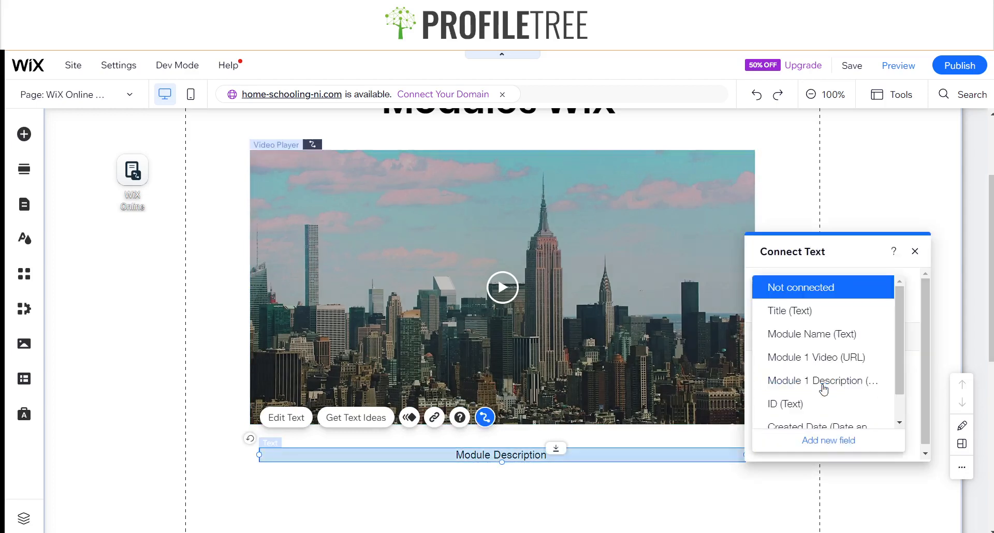
left_click(823, 383)
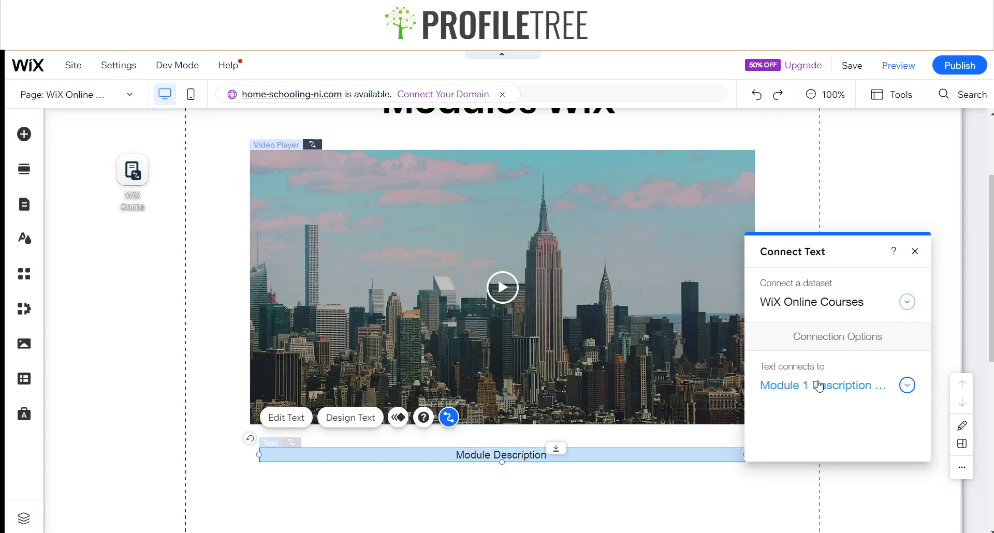
left_click(914, 252)
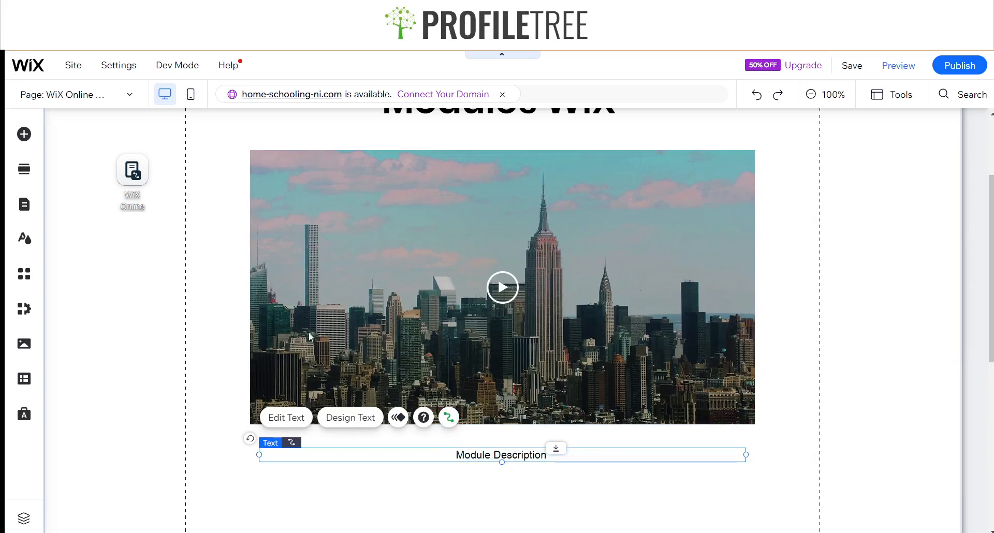
Step: Open the site's list of collections in the Content Manager
left_click(19, 384)
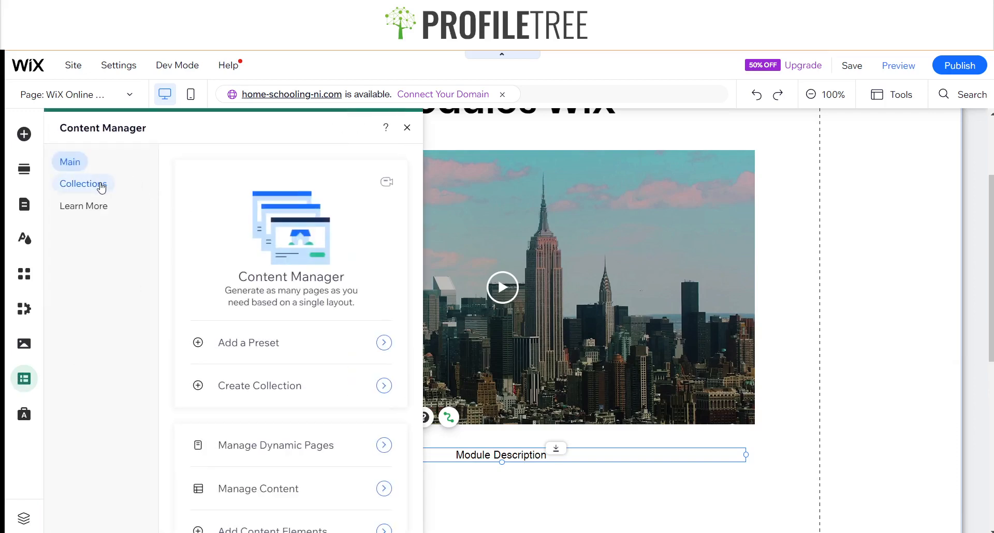
left_click(102, 187)
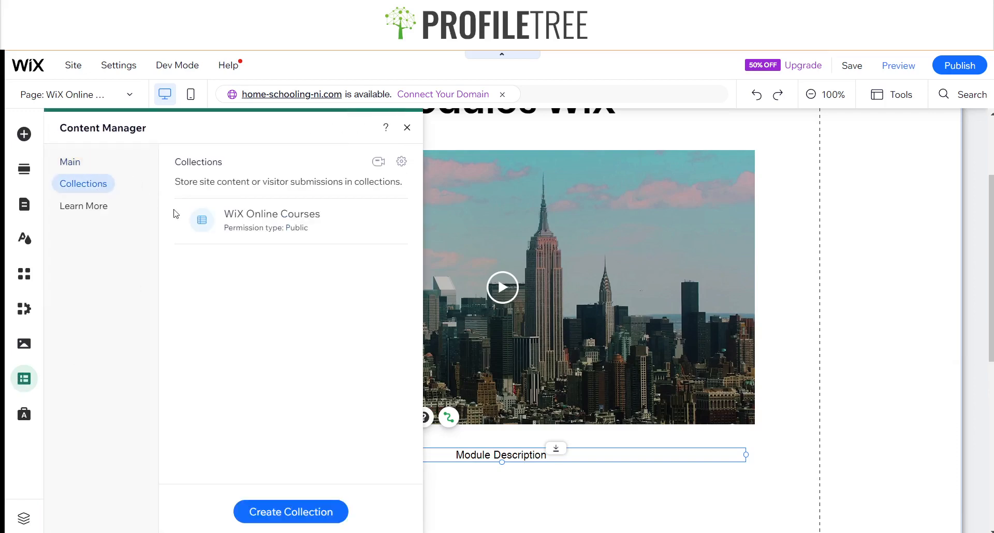
left_click(384, 222)
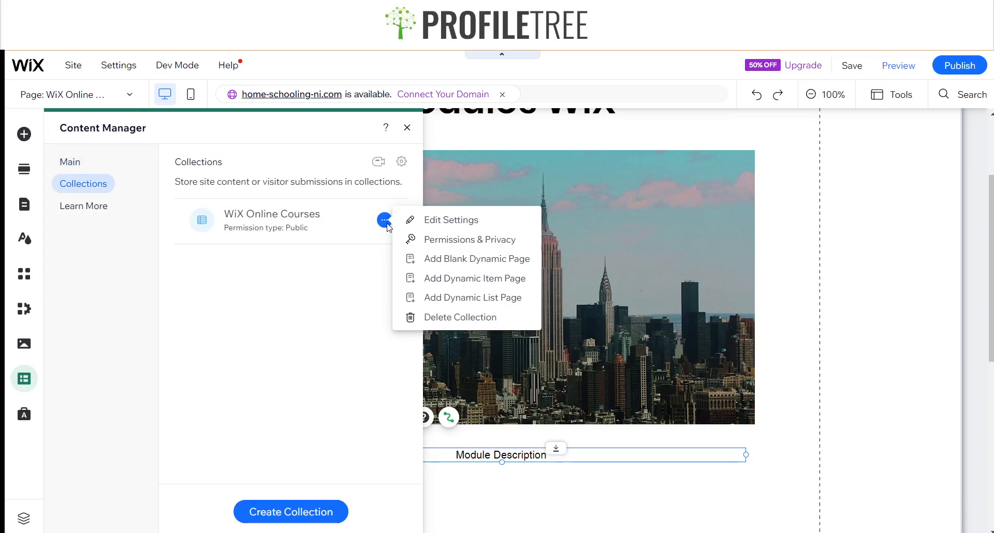
left_click(455, 221)
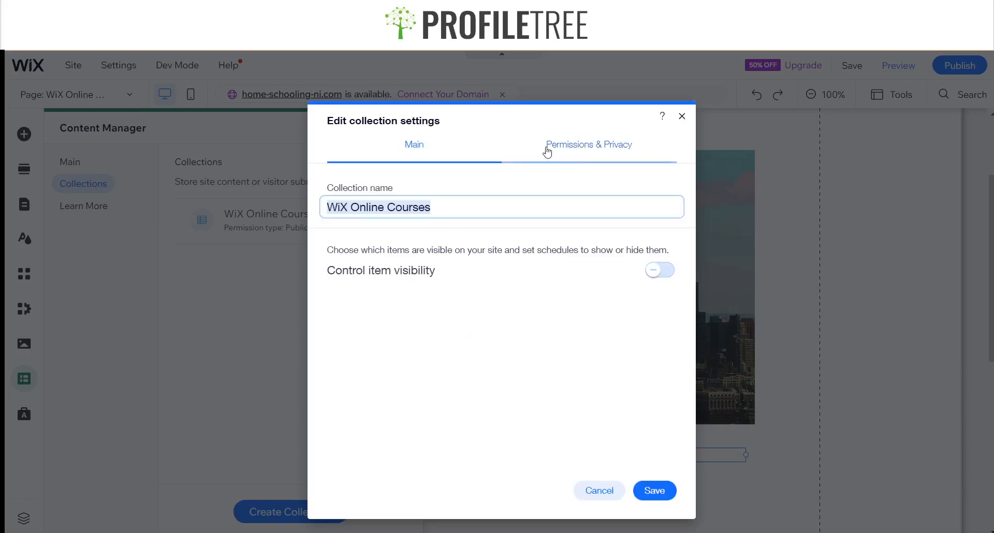
left_click(683, 117)
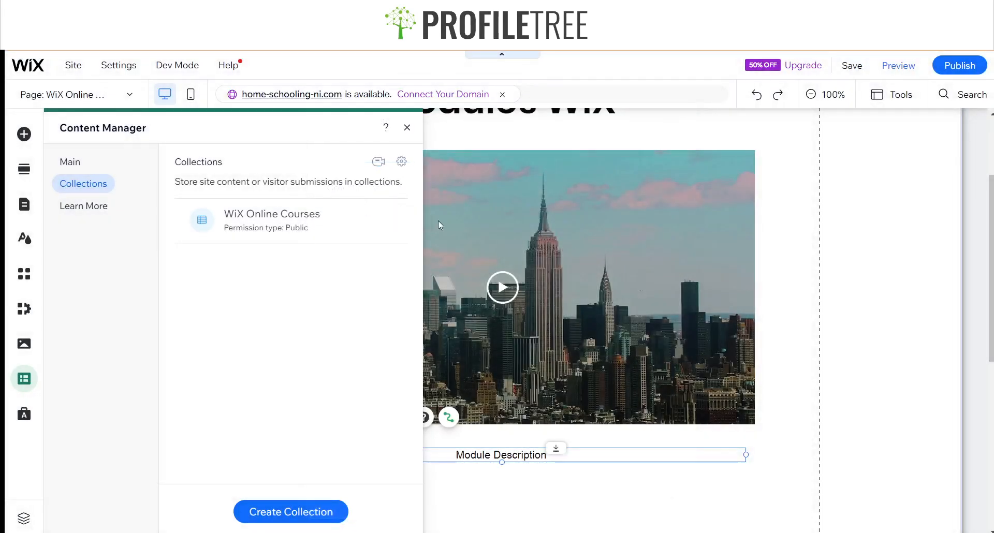
left_click(391, 228)
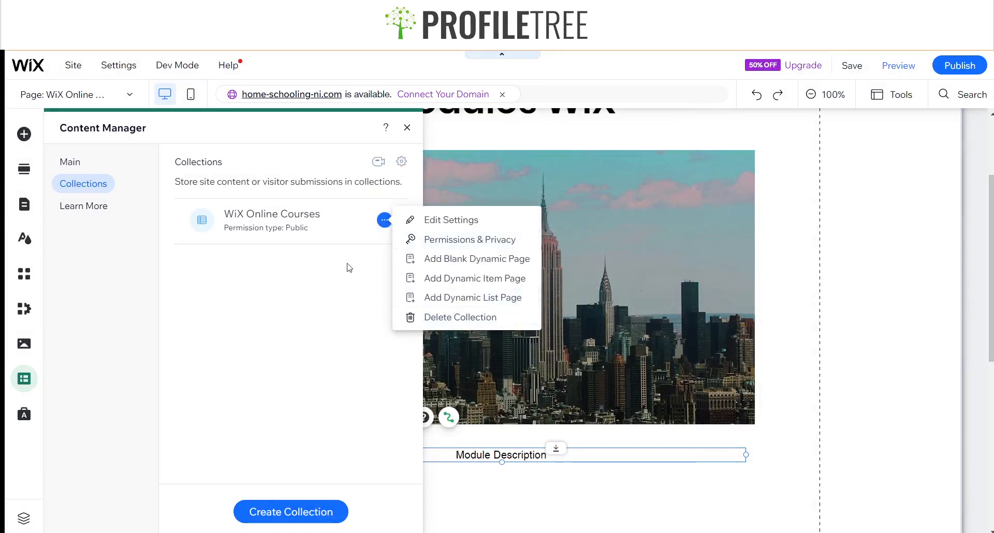
Step: Open the WiX Online Courses collection and add a first item with the Module Name "Part 1"
left_click(273, 231)
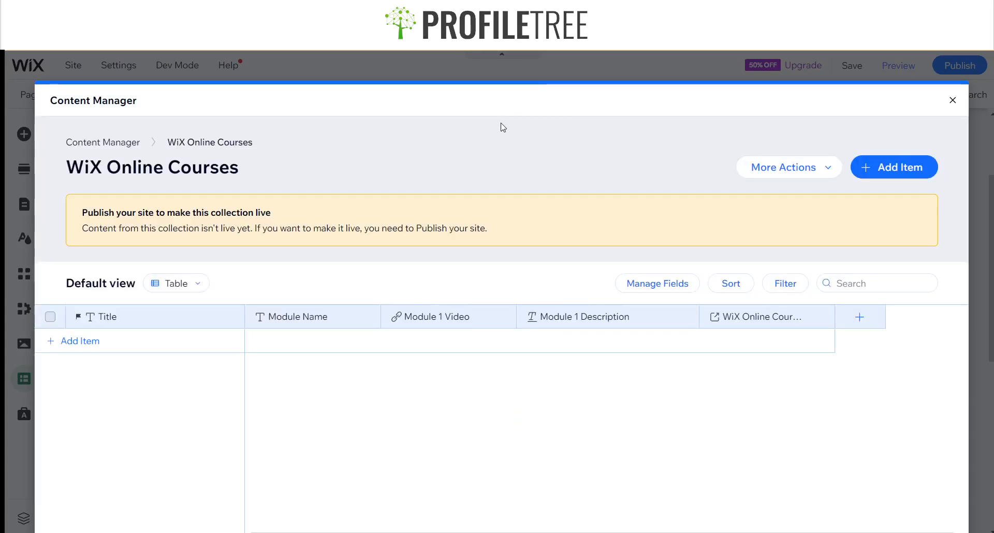
left_click(332, 343)
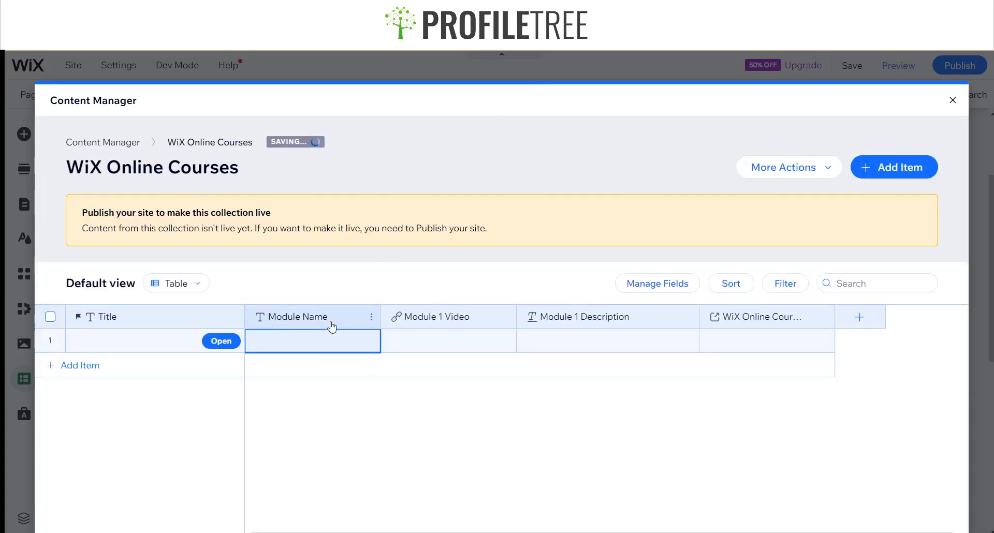
left_click(304, 318)
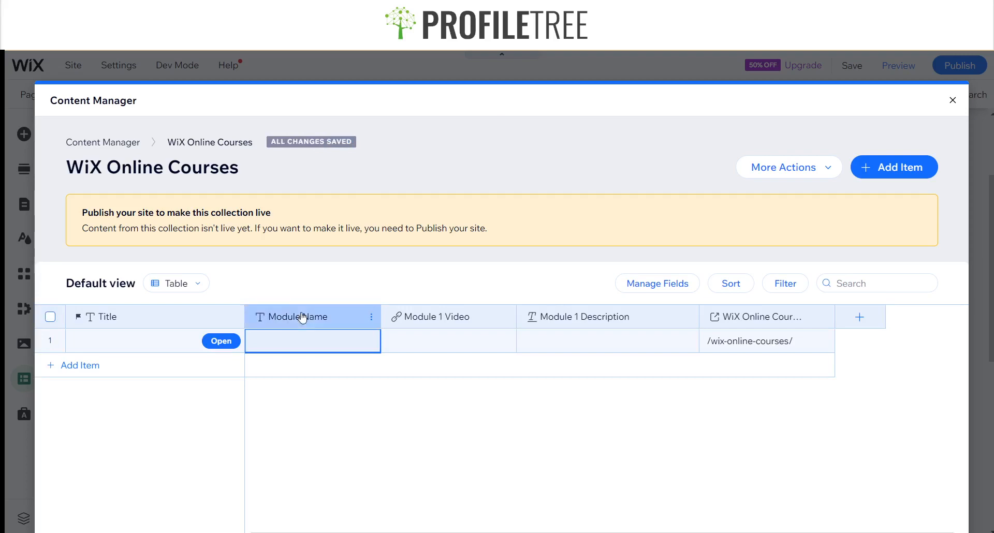
left_click(358, 342)
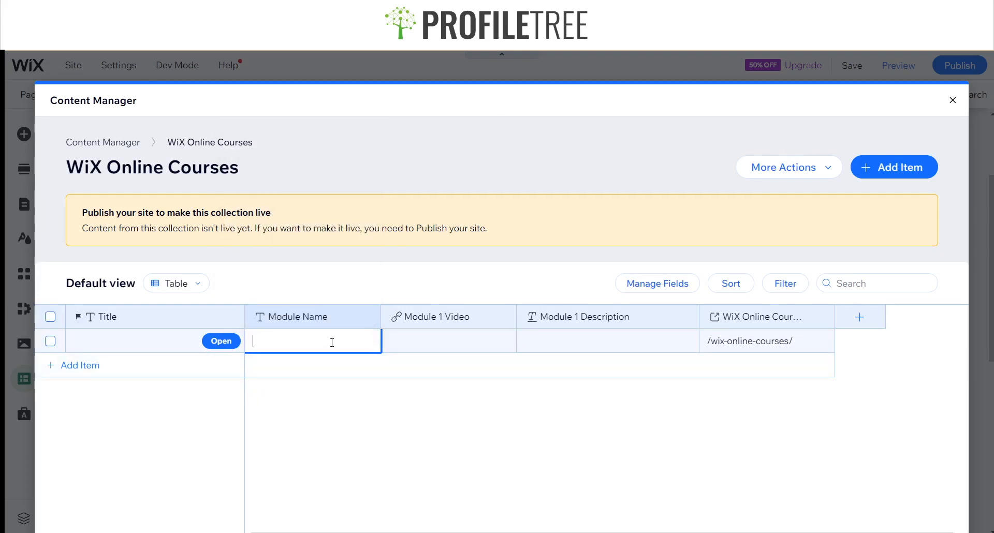
type("Part 1")
key("Tab")
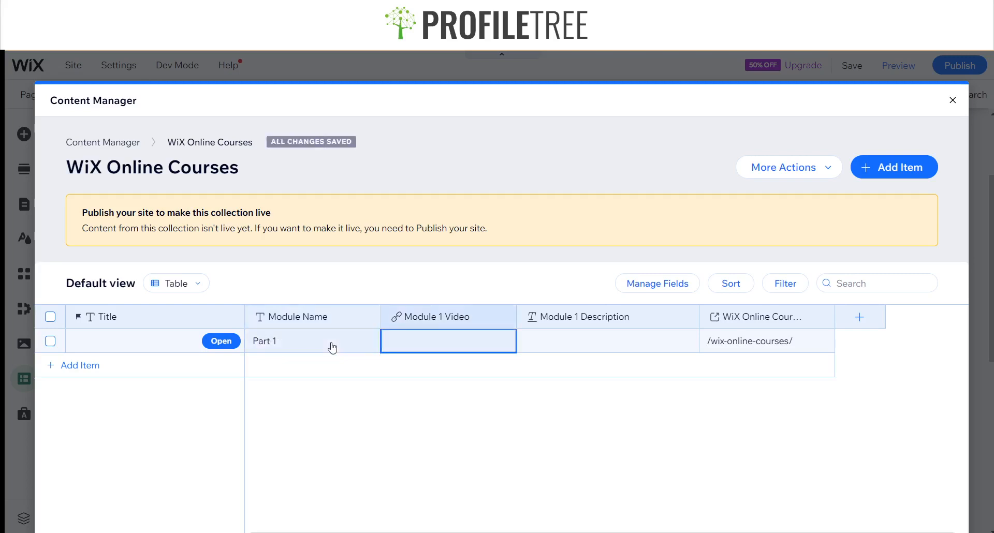
Step: Paste the copied YouTube link as the Part 1 item's Module 1 Video and enter "Part 1 Video" as its Module 1 Description
left_click(408, 341)
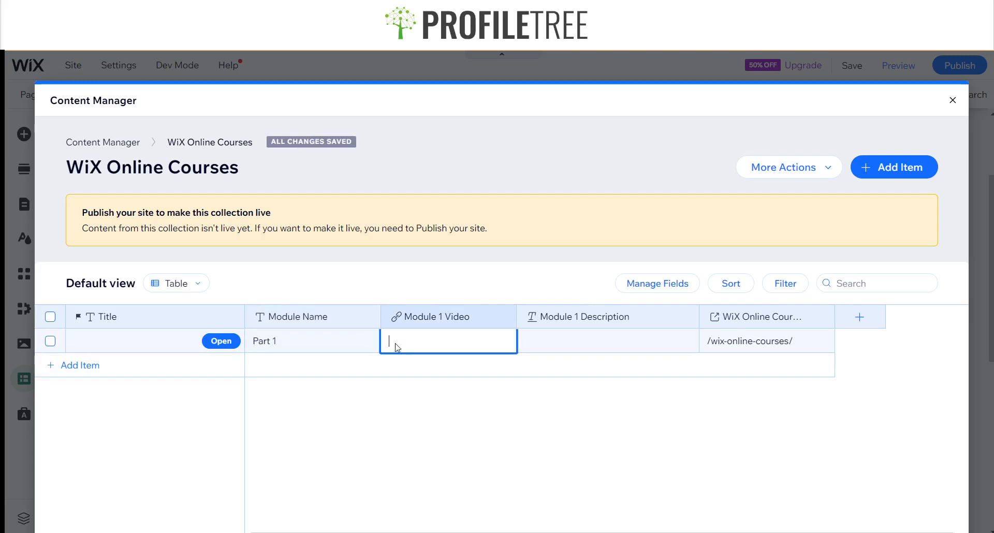
key("ctrl+v")
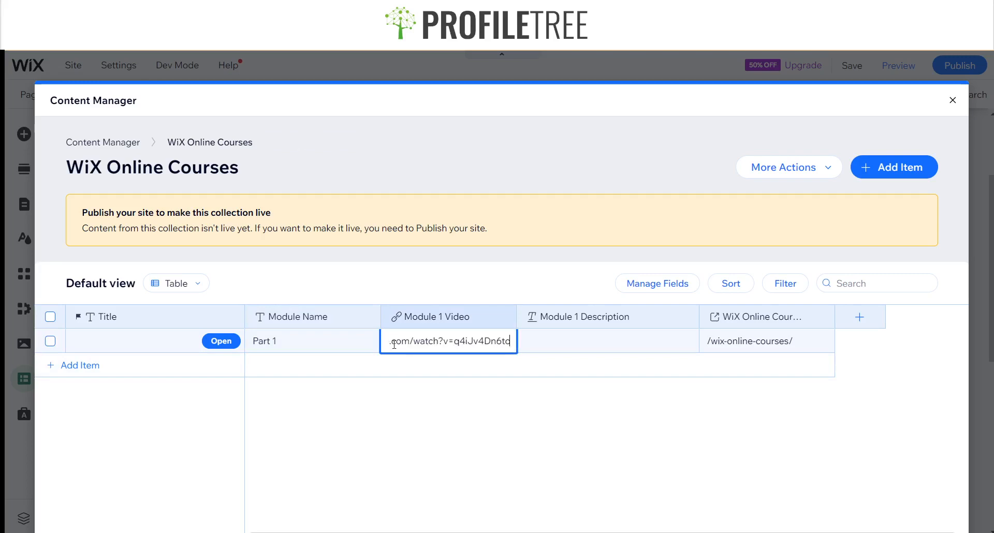
left_click(558, 342)
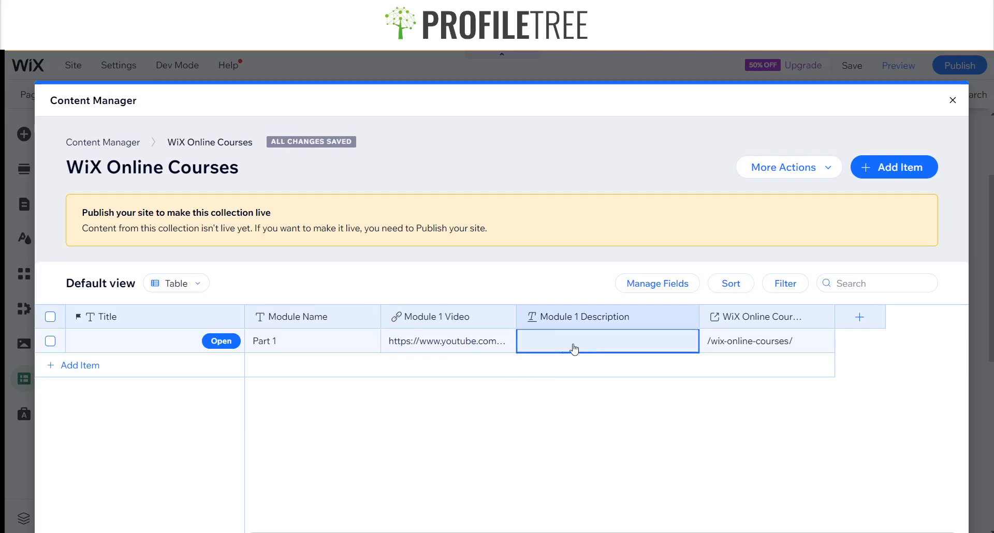
type("P")
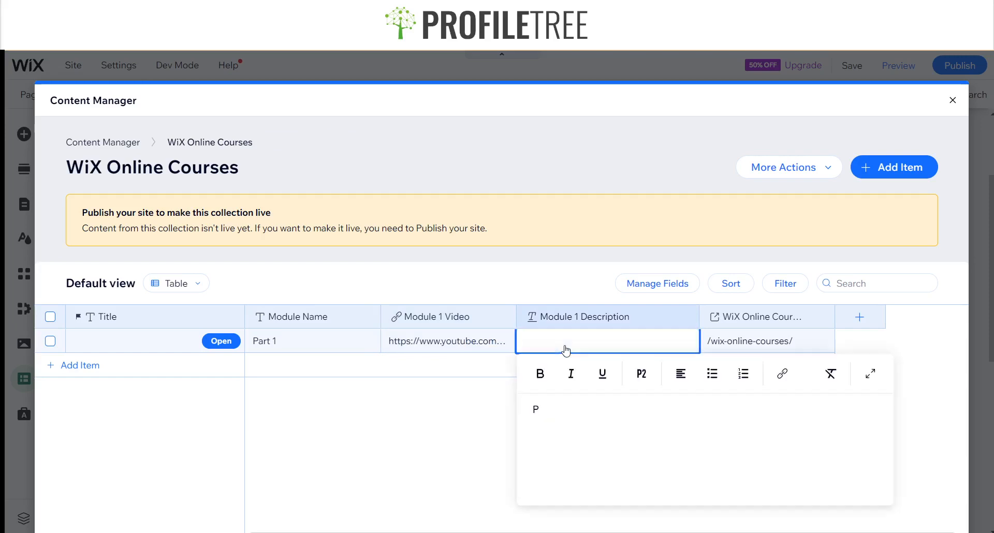
type("art 1 Video")
left_click(445, 454)
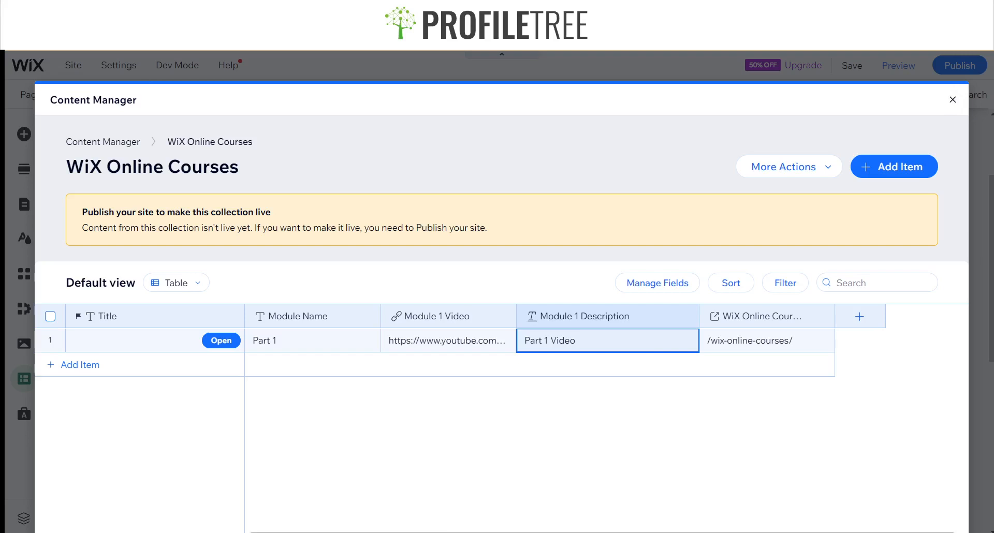
Step: Add a second item with the Module Name "Part 2" and paste the copied YouTube link as its Module 1 Video
left_click(312, 365)
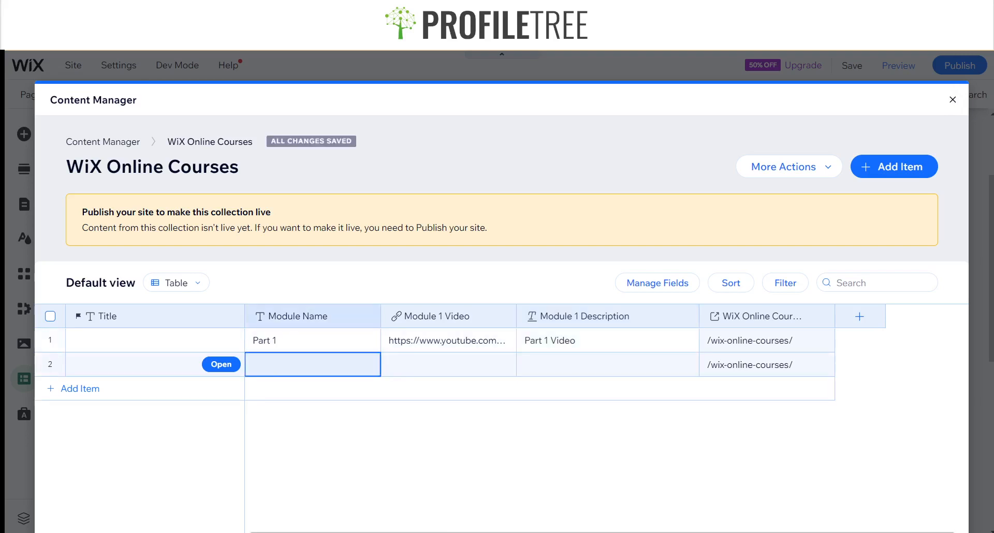
left_click(316, 364)
type("Part")
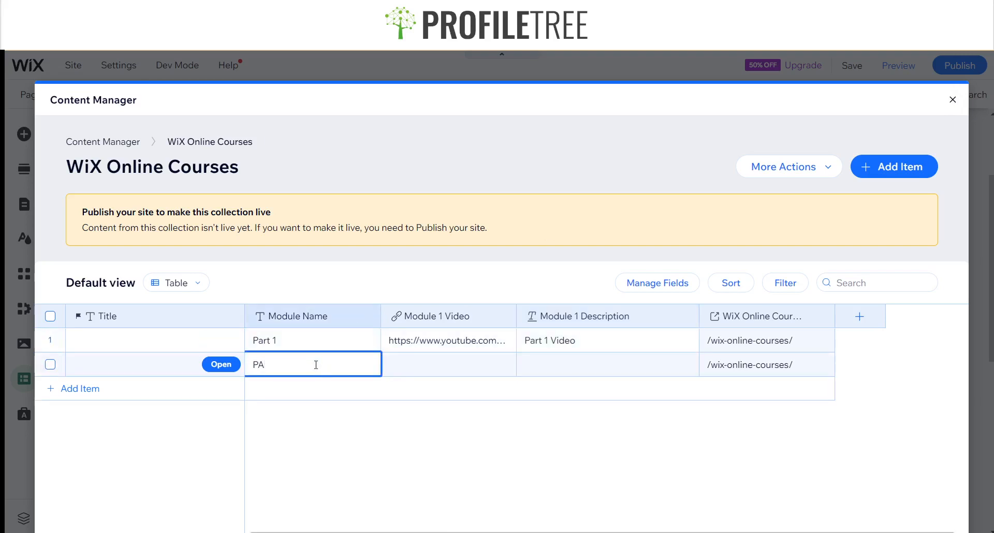
type(" 2")
key("Tab")
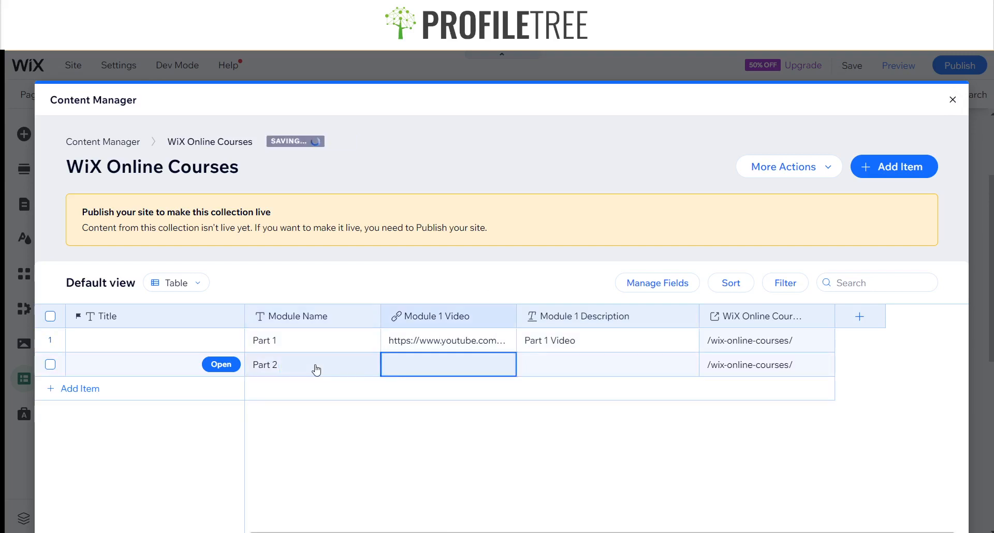
key("ctrl+v")
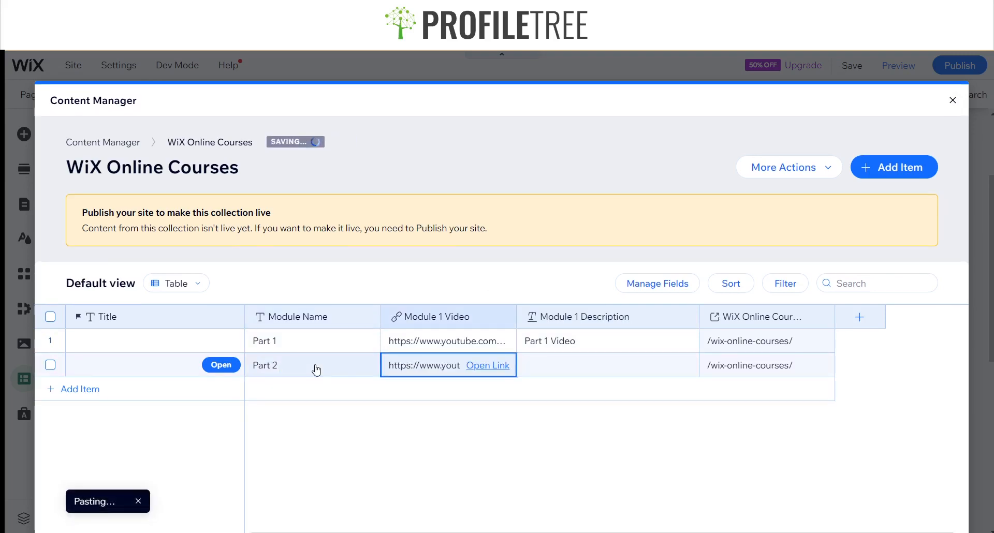
Step: Enter "Part 2 Video" as the Module 1 Description of the Part 2 item
left_click(588, 368)
type("Part")
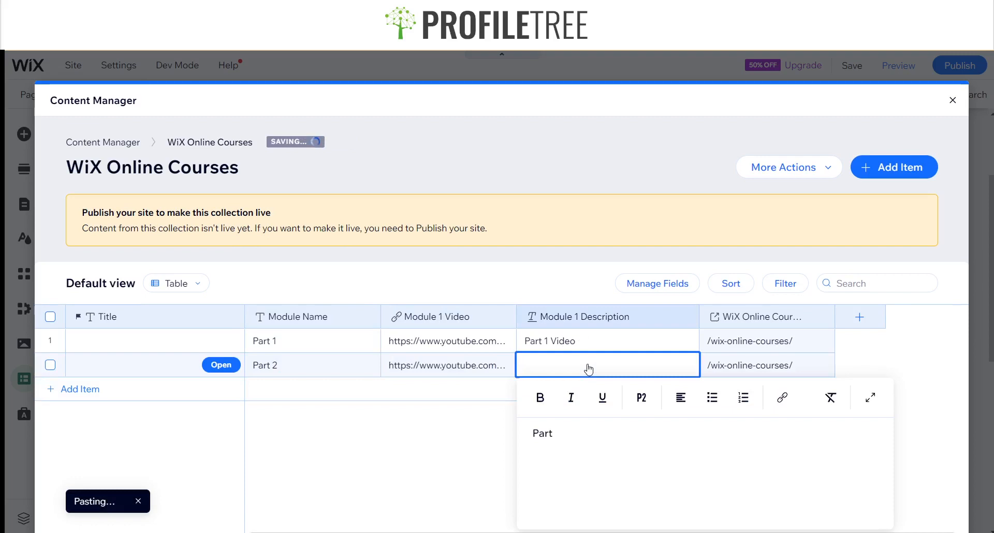
type(" 2 Video")
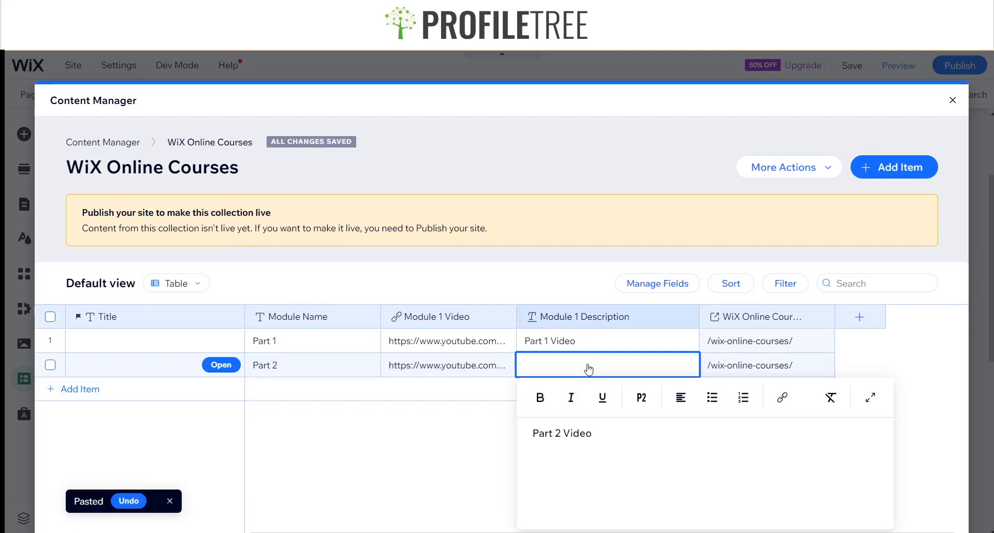
Step: Add a third item with the Module Name "Part 3" and paste the copied YouTube link as its Module 1 Video
left_click(328, 395)
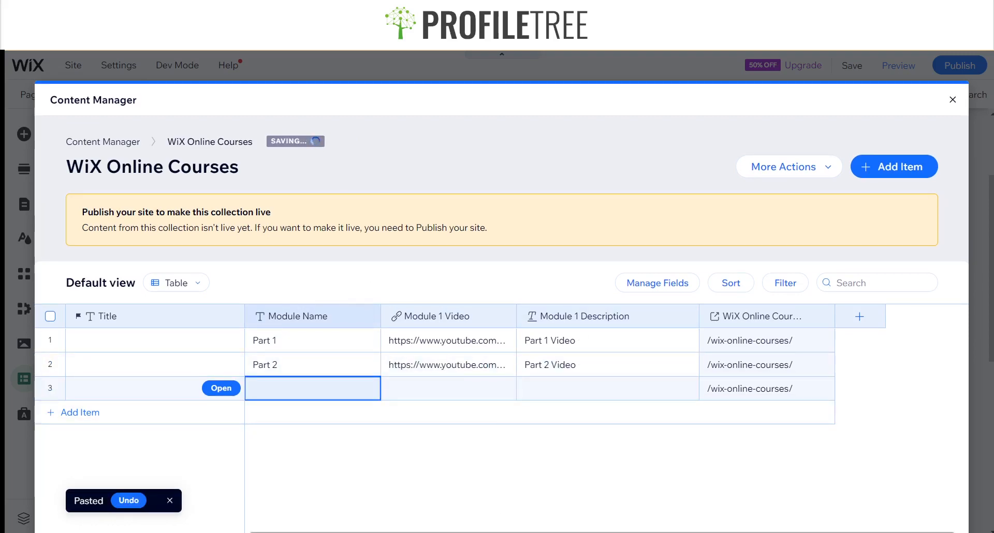
type("Pa")
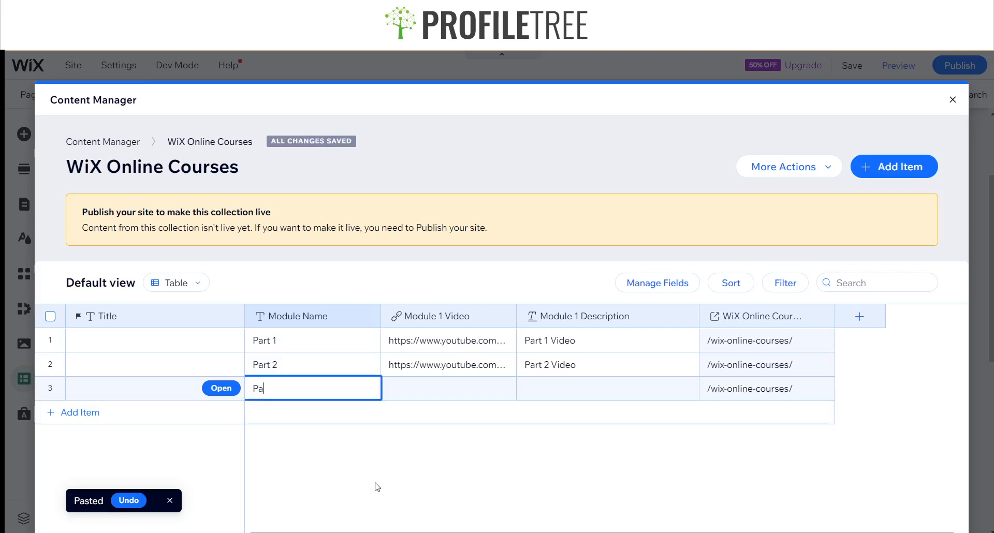
type("rt 3")
key("Tab")
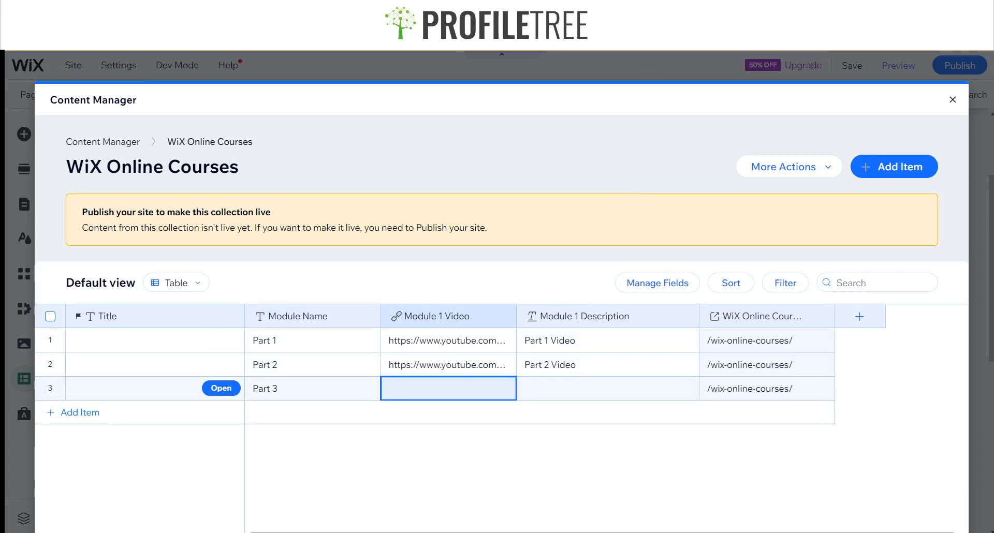
double_click(446, 388)
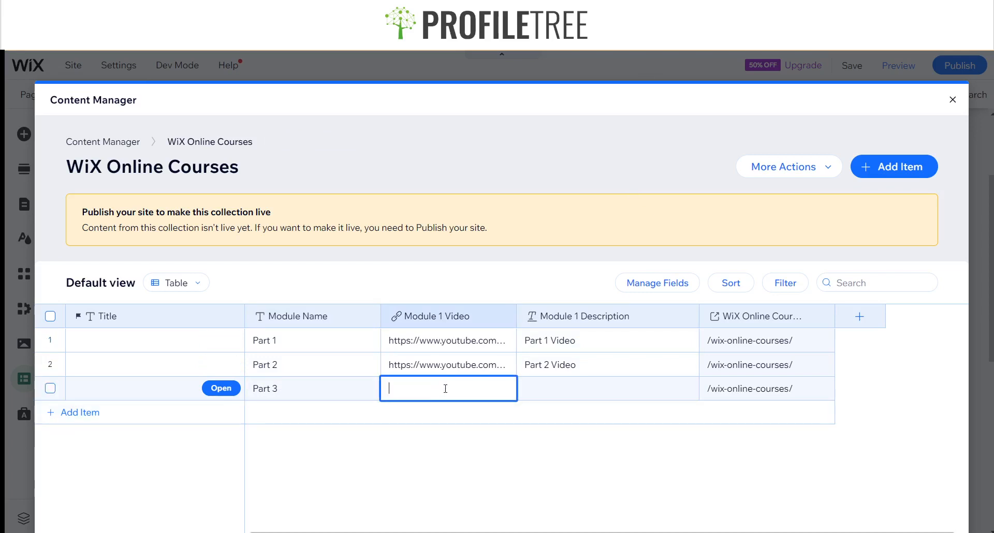
key("ctrl+v")
Step: Enter "Part 3 Video" as the Module 1 Description of the Part 3 item
left_click(588, 390)
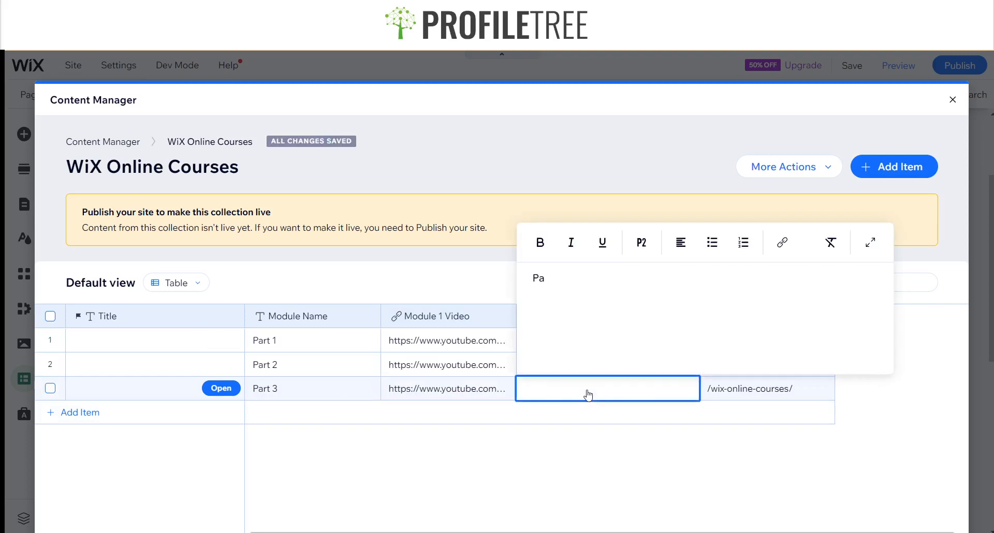
type("Part 3")
left_click(627, 421)
left_click(590, 391)
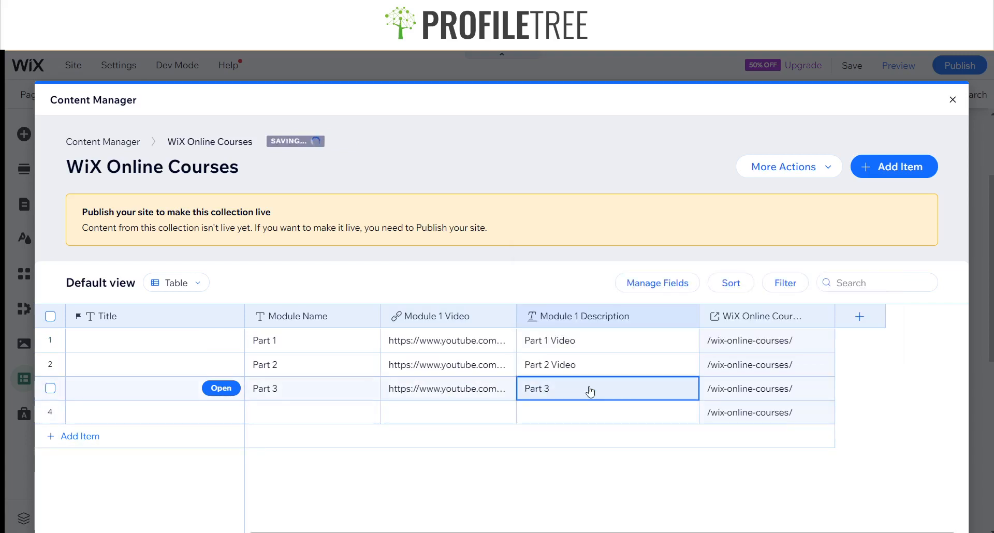
double_click(590, 391)
double_click(590, 392)
type("V")
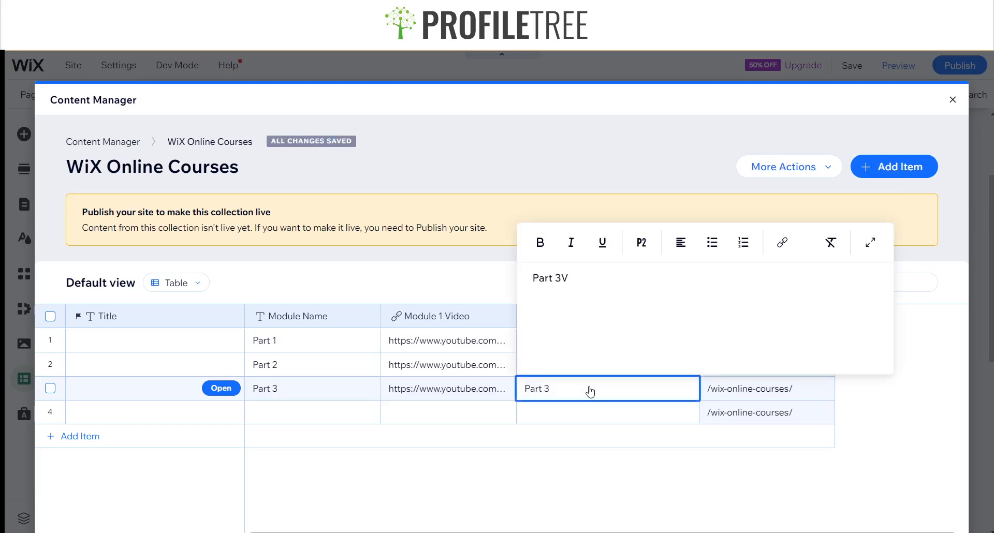
key("BackSpace")
type("Video")
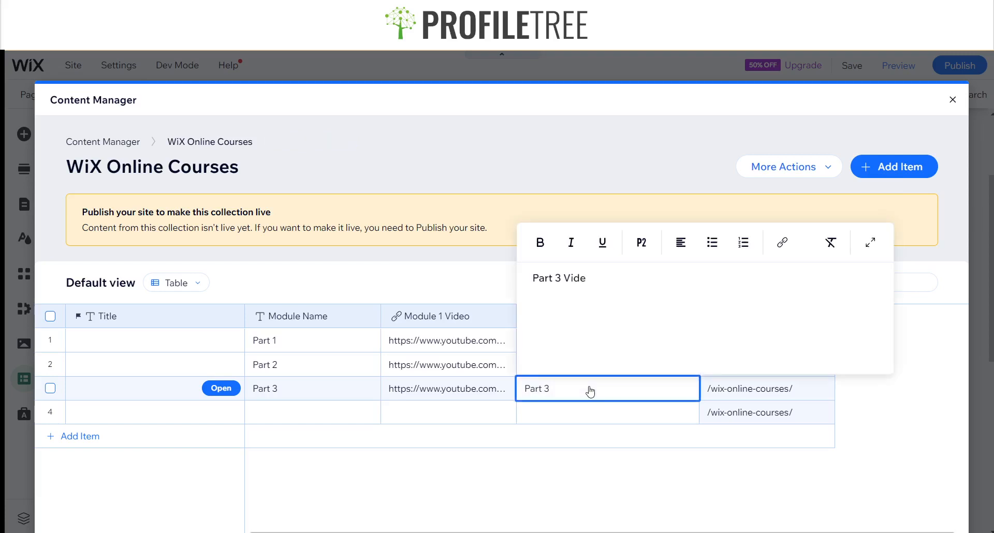
left_click(493, 420)
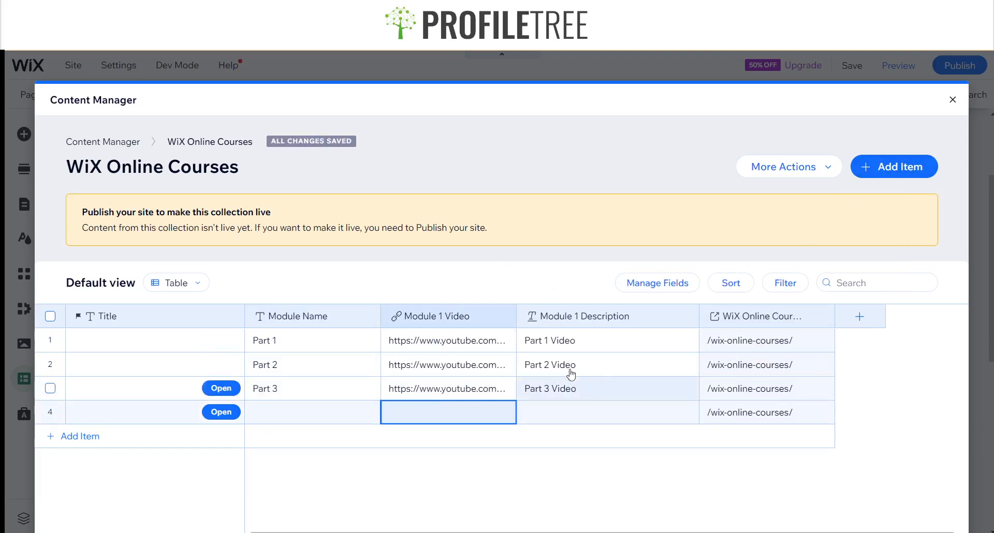
Step: Close the Content Manager, switch to the WiX Online Courses page and check its heading, video and description in preview
left_click(953, 99)
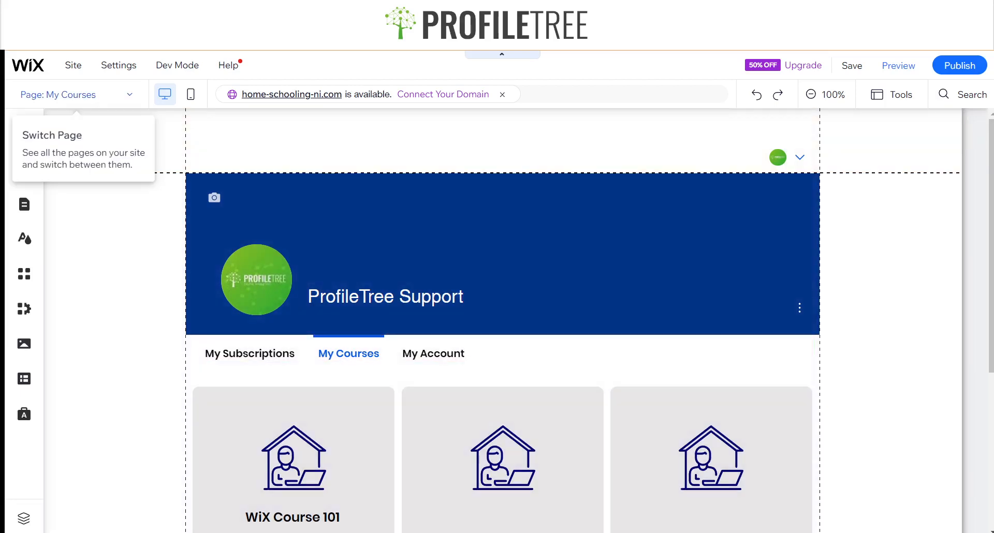
left_click(120, 97)
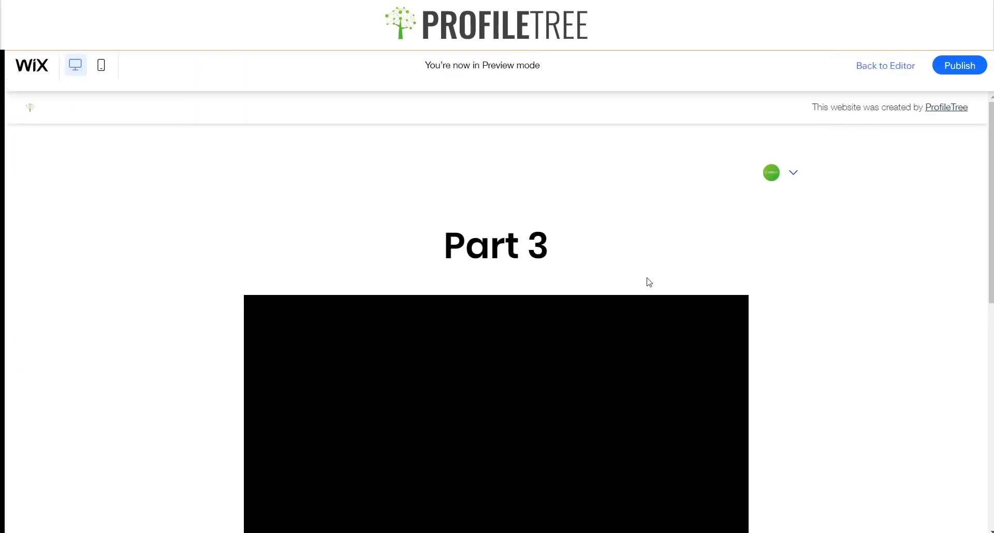
scroll(518, 246, "down", 3)
scroll(519, 247, "up", 3)
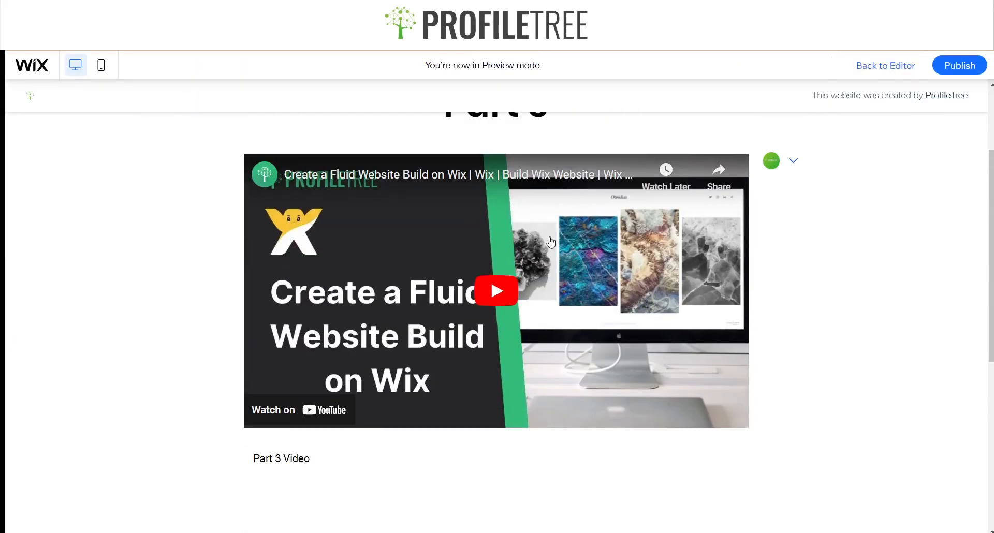
double_click(481, 233)
scroll(599, 238, "down", 3)
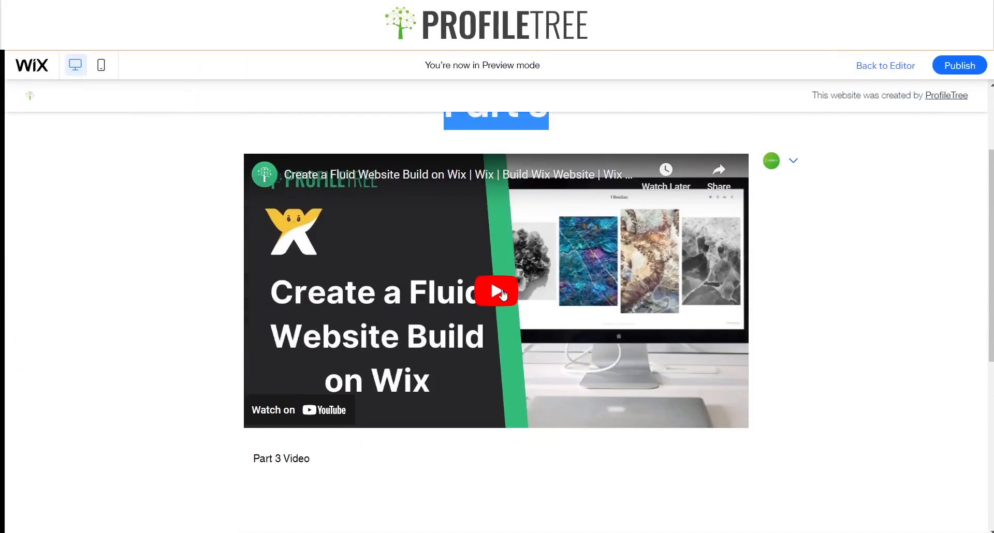
Step: Test the module video in the preview by playing it, skipping ahead and pausing, and check the description below it
left_click(501, 292)
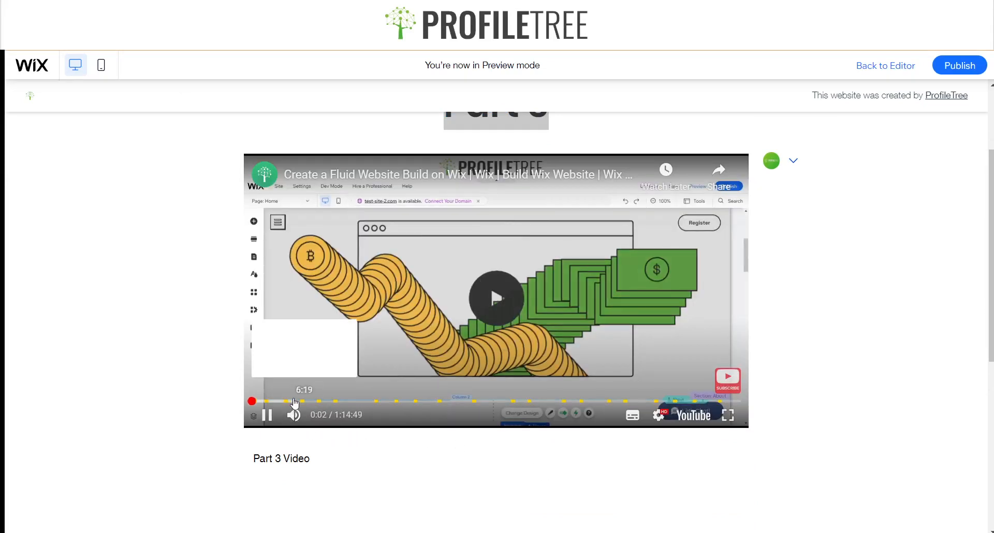
left_click(290, 401)
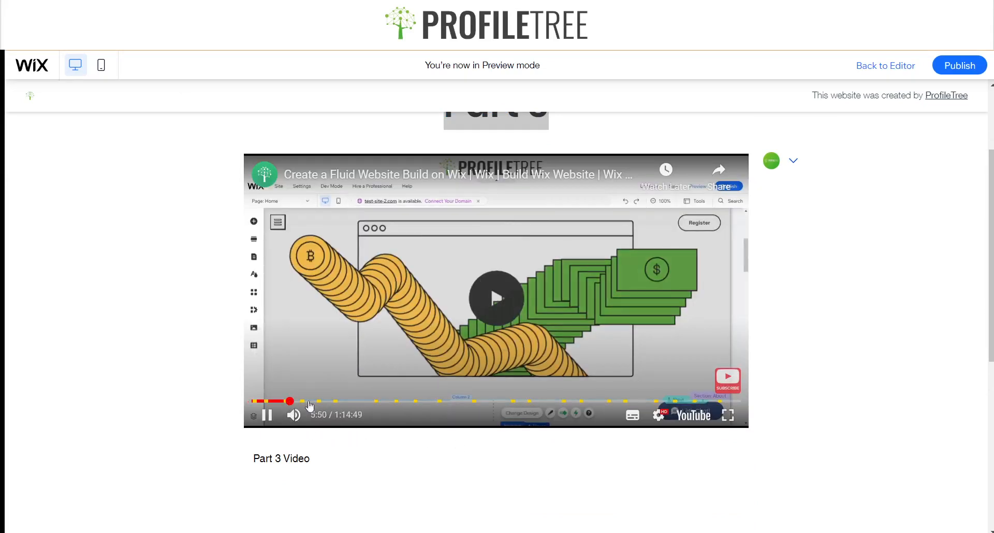
left_click(394, 401)
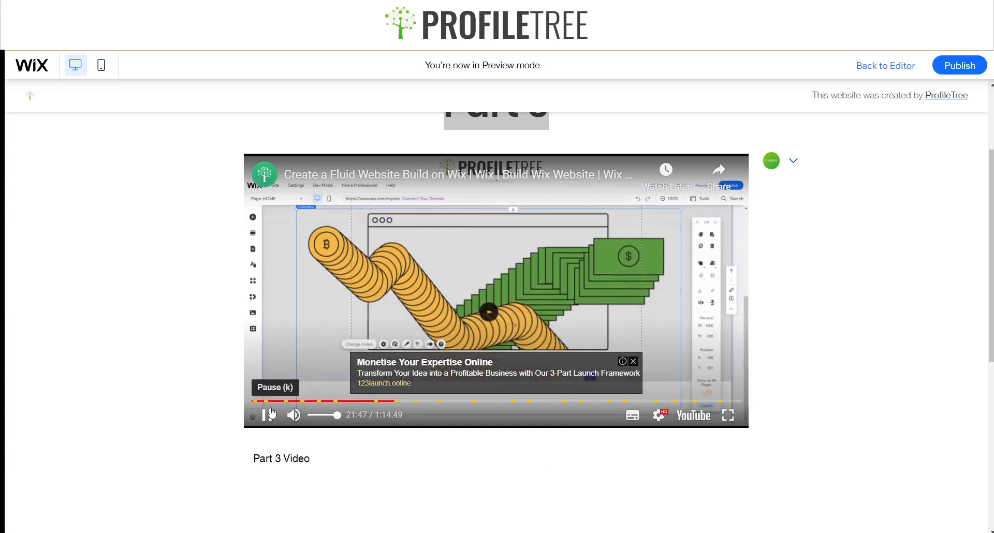
left_click(266, 415)
left_click_drag(326, 458, 240, 453)
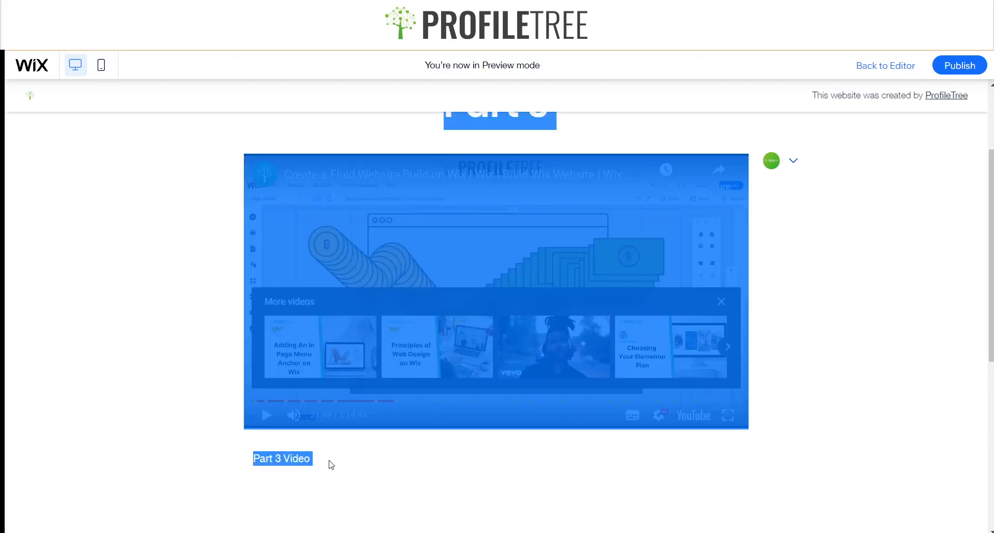
left_click(330, 461)
Step: Return to the editor and add a black "View More" text button beside the heading, above the video's right edge
left_click(869, 70)
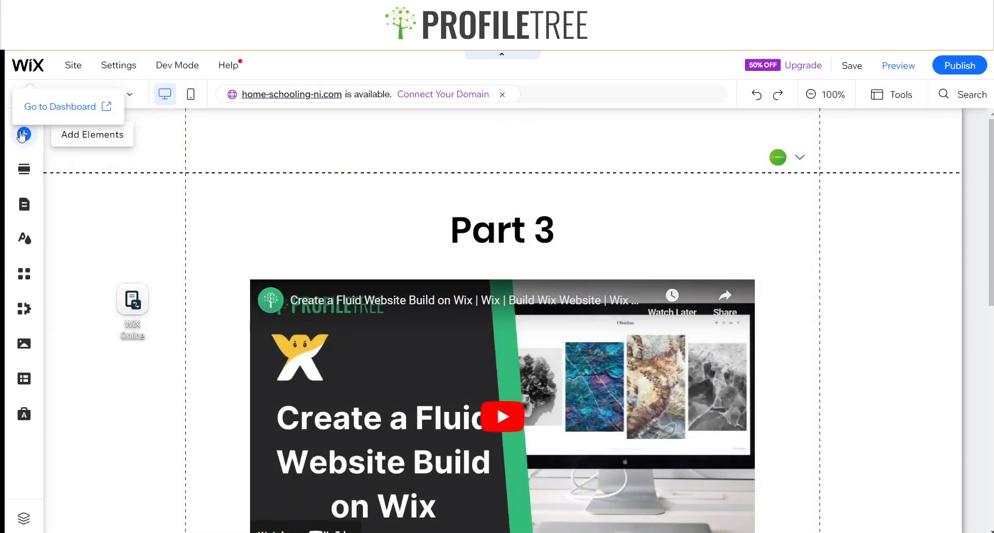
left_click(23, 135)
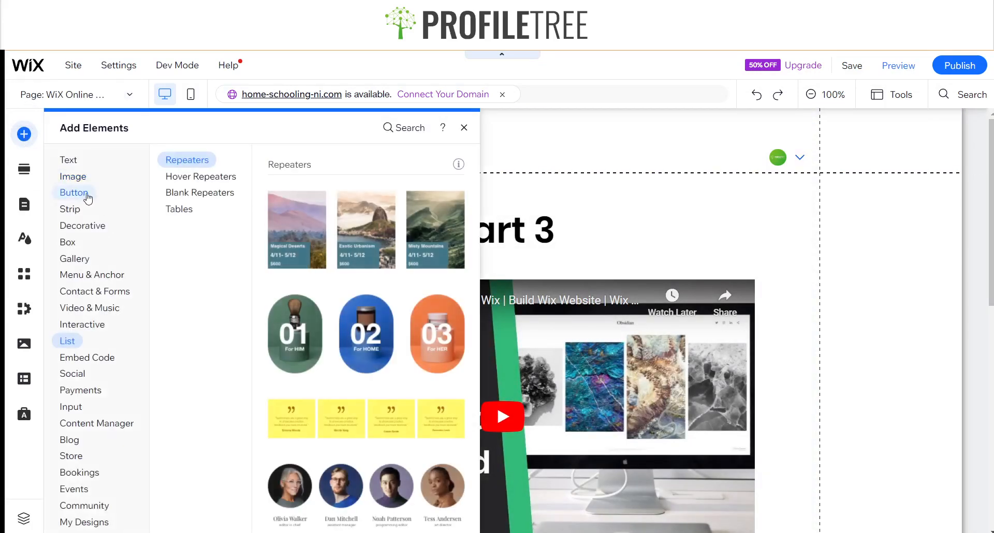
mouse_move(73, 178)
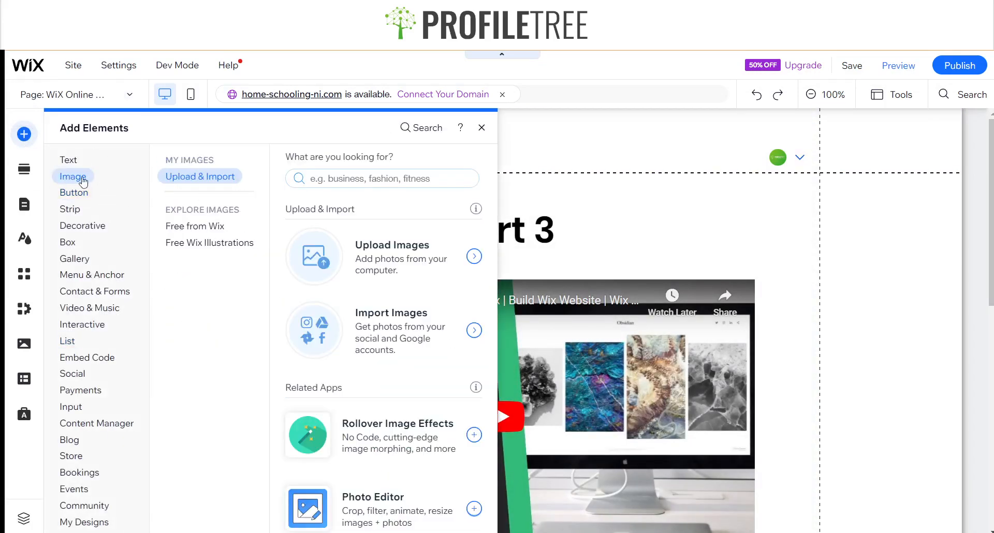
mouse_move(73, 197)
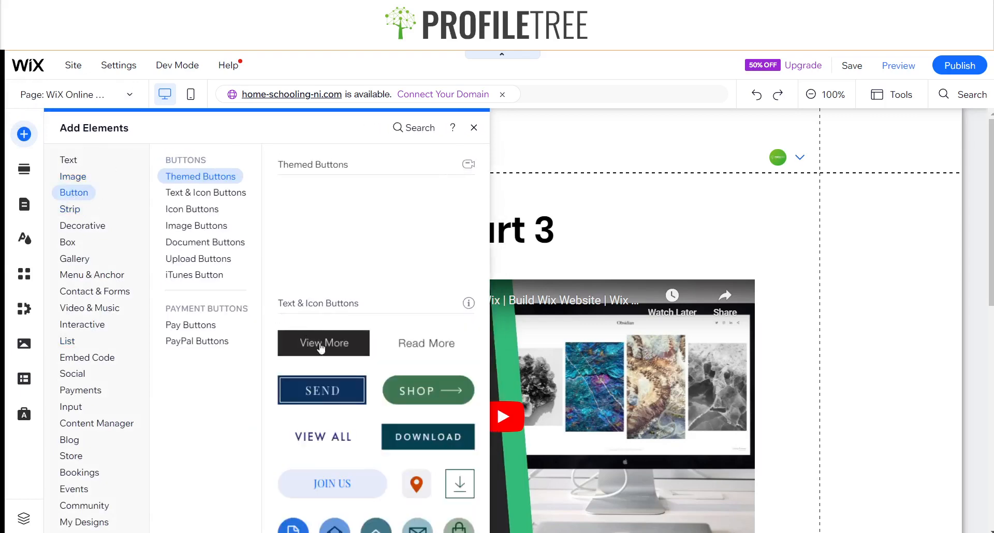
left_click_drag(321, 347, 719, 246)
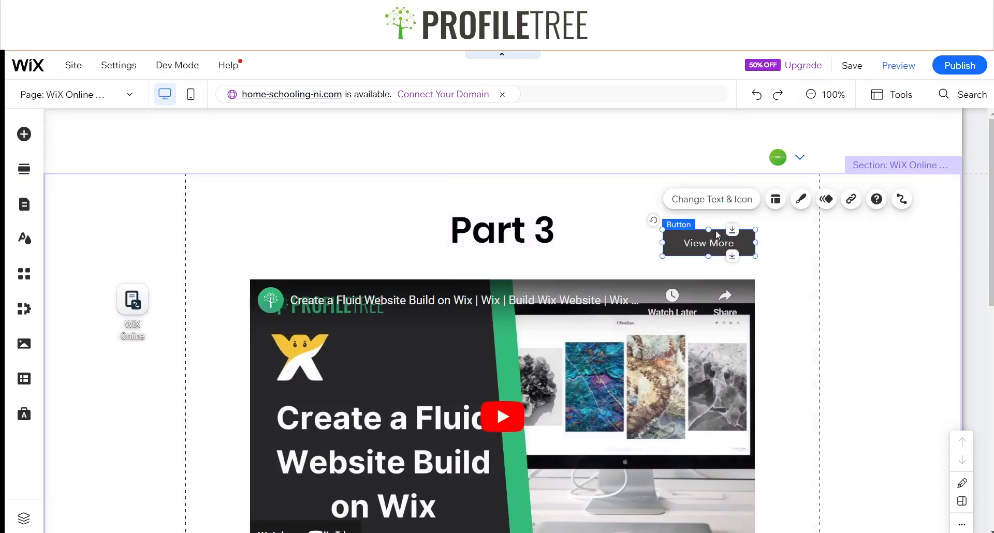
Step: Connect the View More button to the WiX Online Courses dataset with click action Next item and label Module Name (Text)
left_click(900, 200)
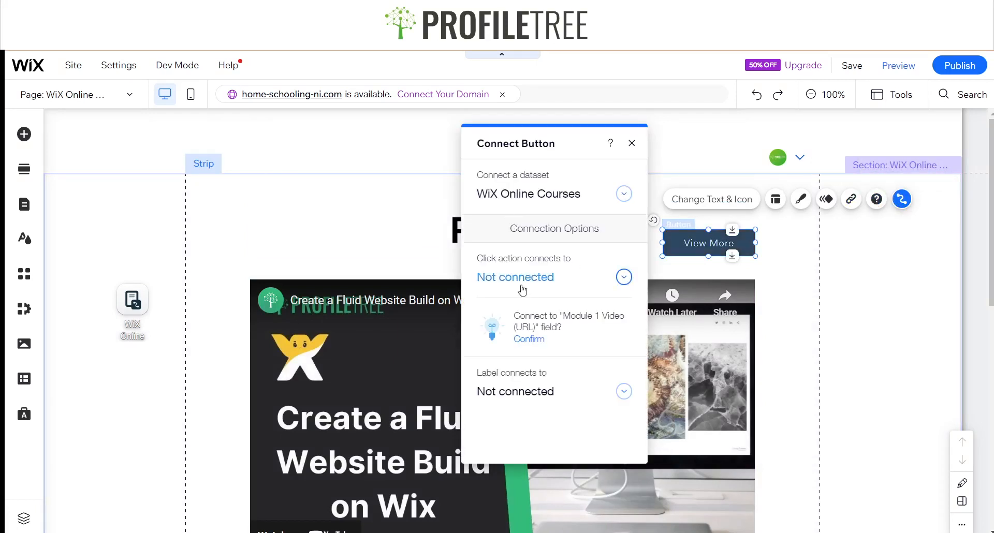
left_click(565, 287)
scroll(536, 371, "down", 2)
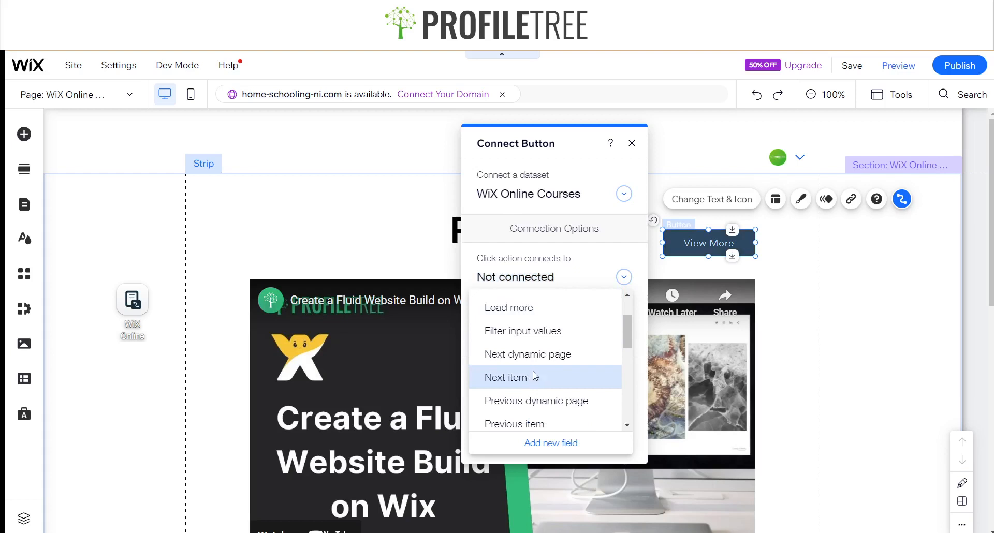
left_click(535, 378)
left_click(558, 337)
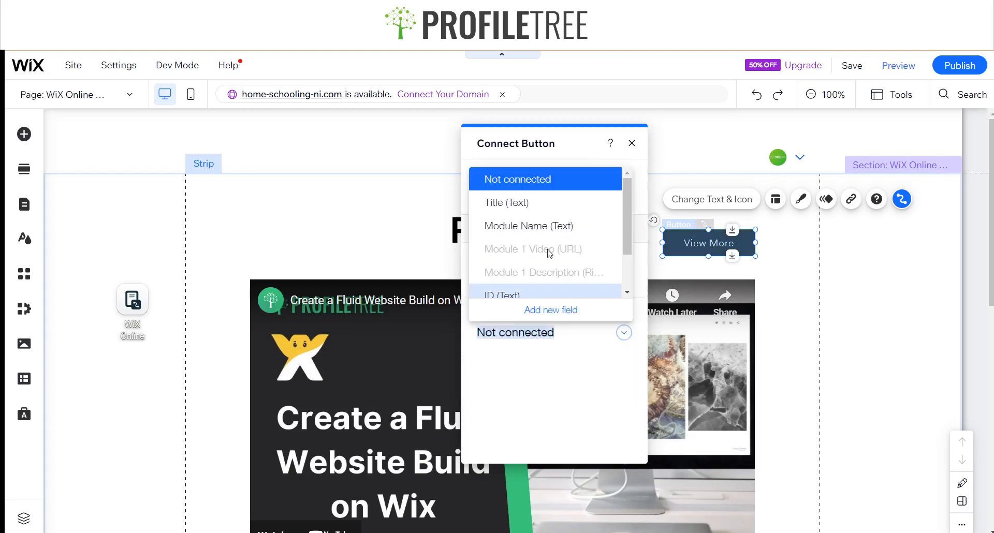
scroll(527, 207, "down", 2)
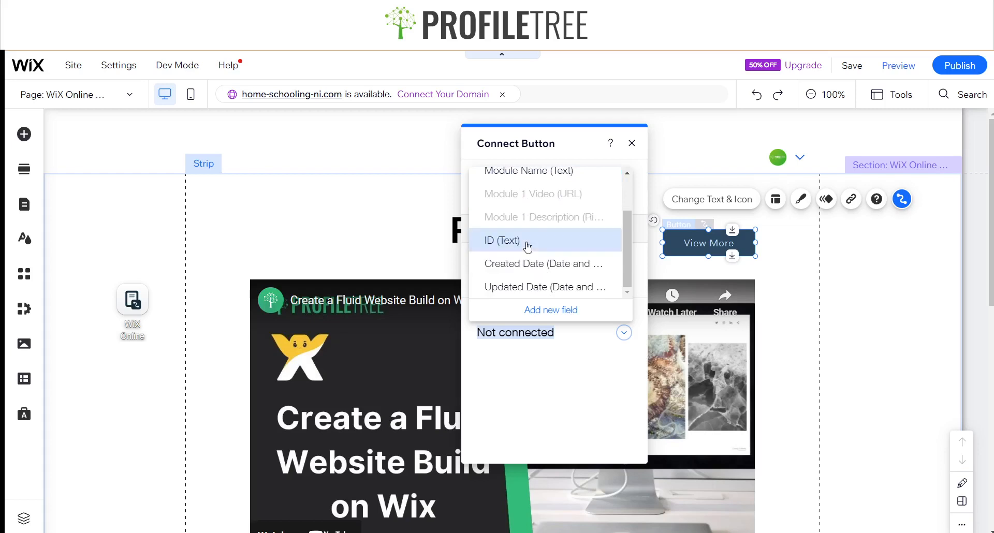
scroll(525, 249, "up", 2)
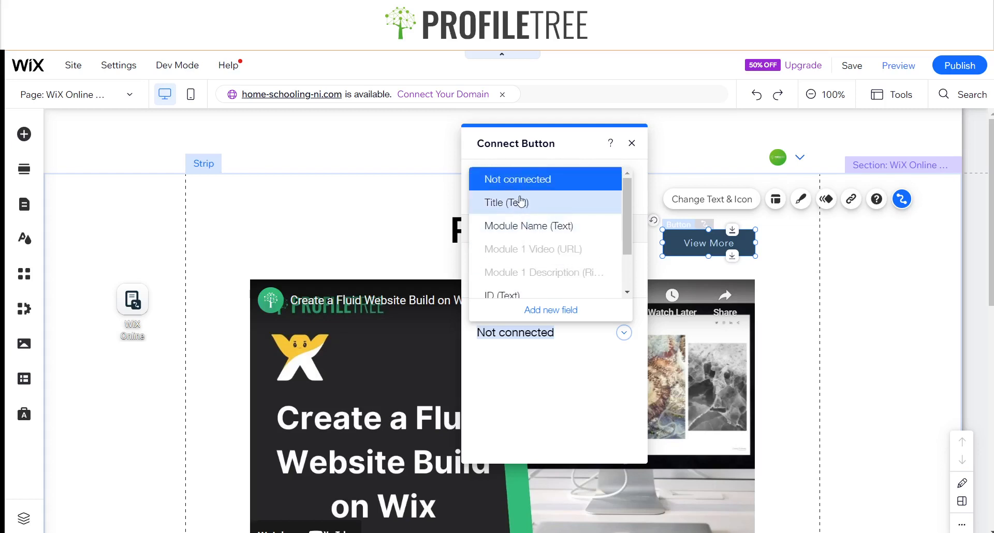
left_click(572, 226)
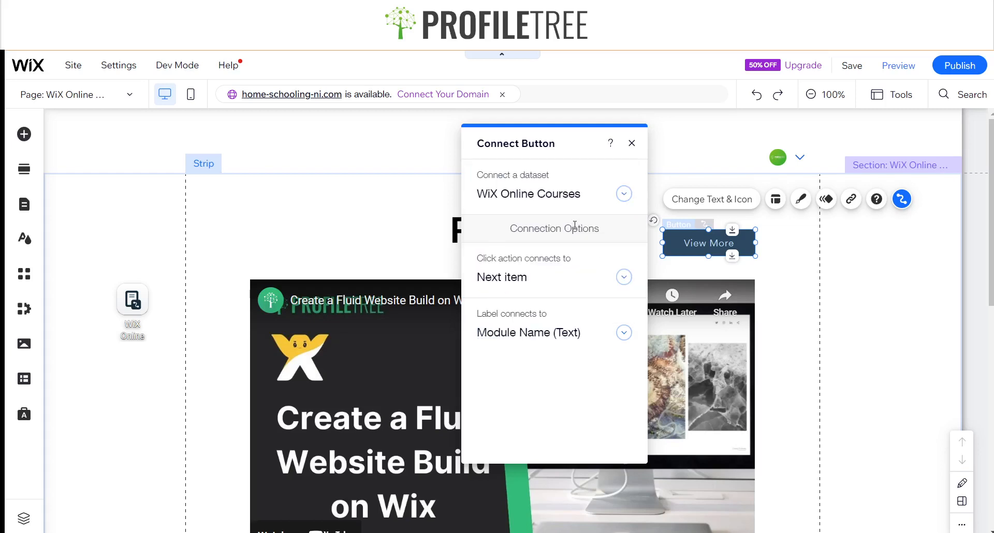
left_click(632, 144)
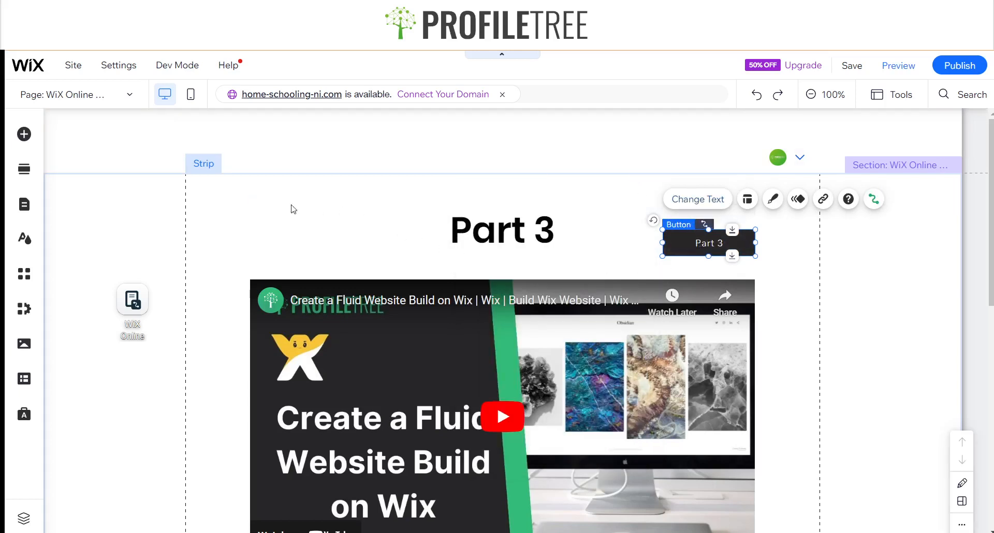
Step: Duplicate the connected button and place the copy on the opposite side of the heading, aligned with the video's left edge
left_click(277, 230)
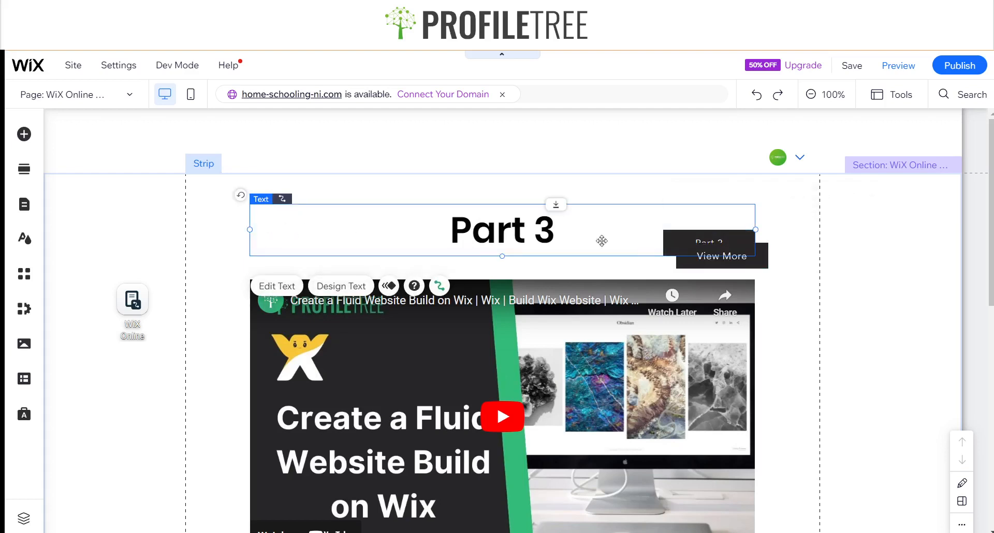
left_click(689, 252)
left_click_drag(731, 255, 306, 244)
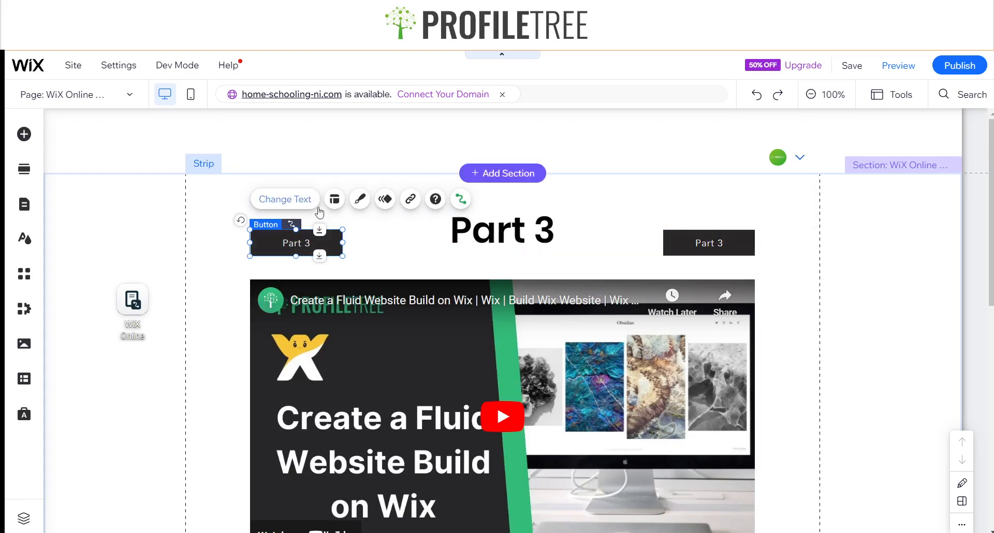
Step: Set the duplicated button's click action to Previous item, with Module Name (Text) selected as its label
left_click(460, 200)
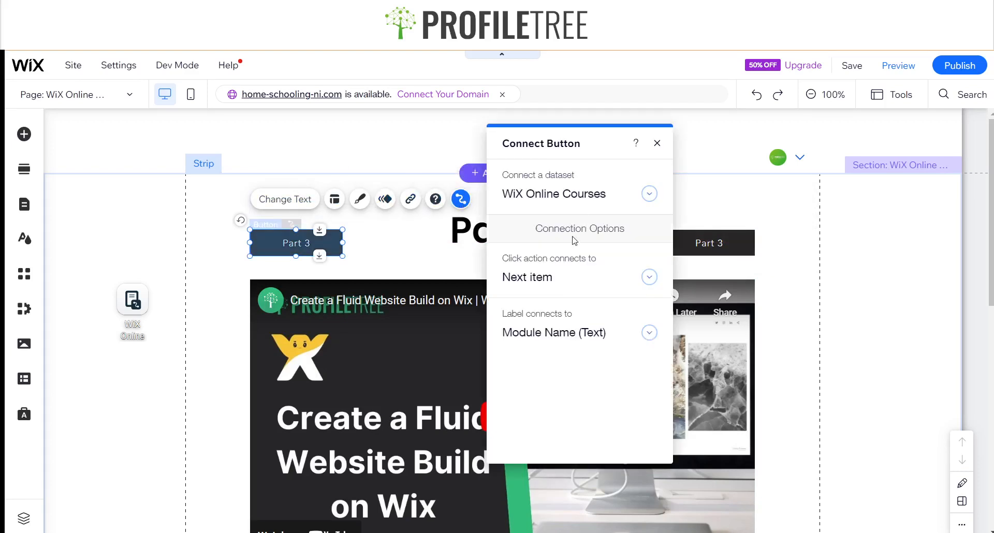
left_click(556, 279)
left_click(536, 352)
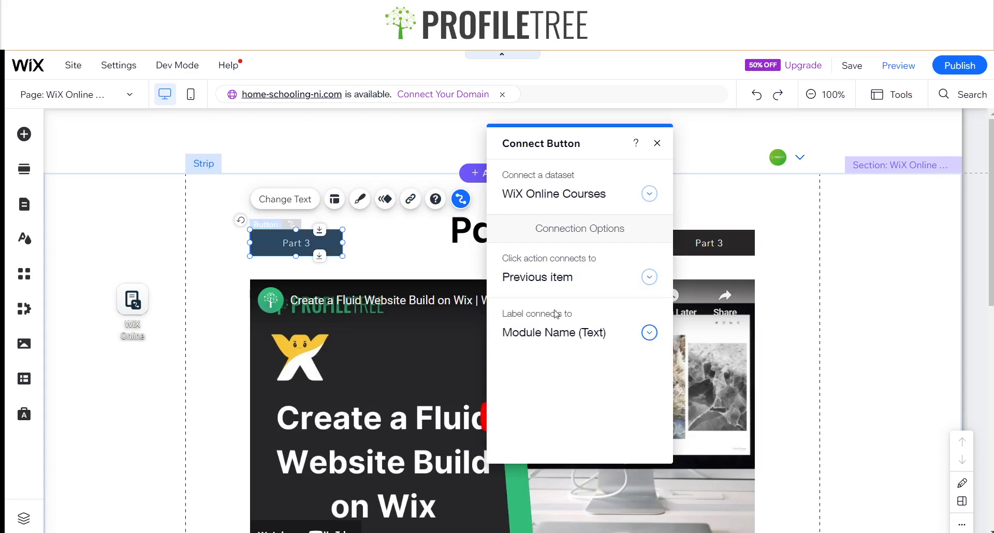
left_click(562, 334)
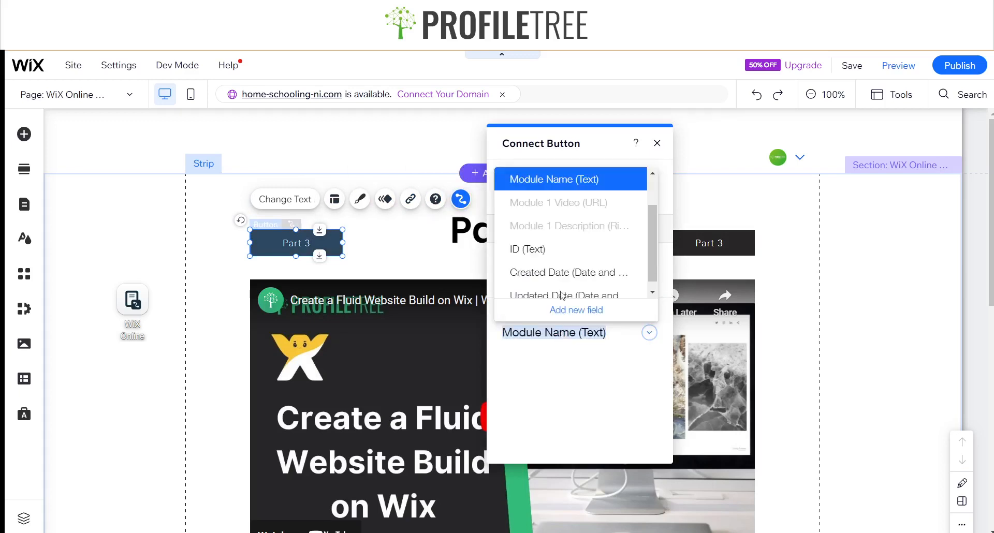
left_click(559, 180)
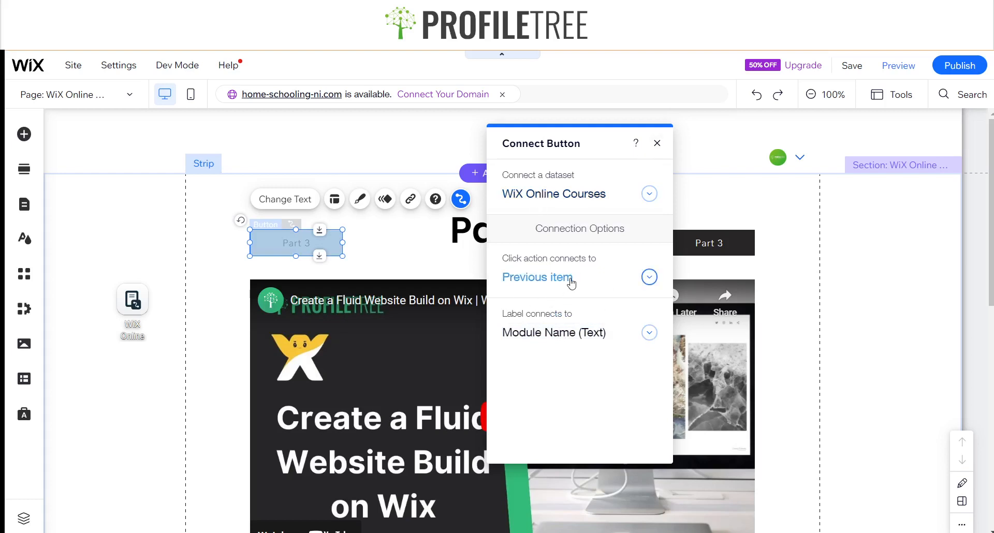
left_click(656, 143)
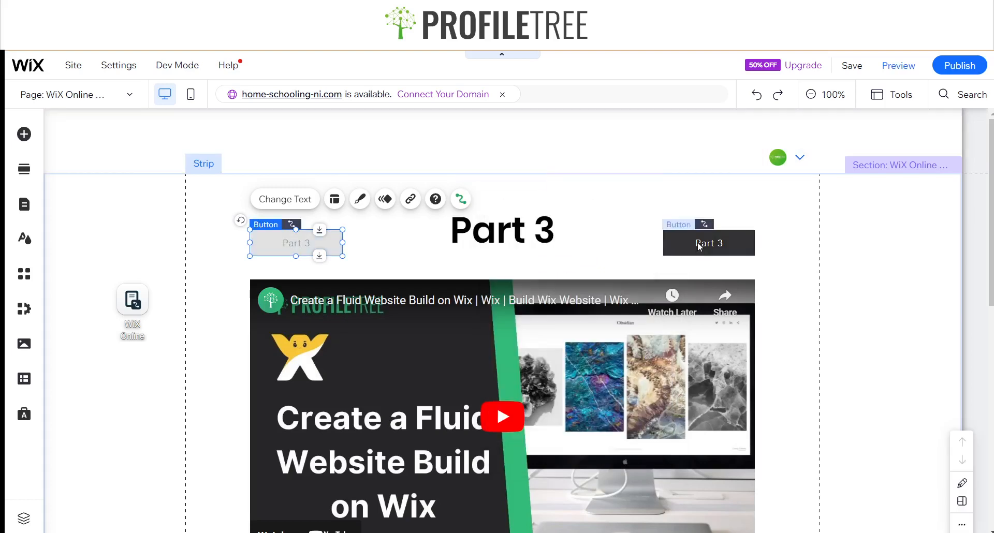
Step: Look at how the next-item button's text is managed, including its collection content
left_click(697, 241)
left_click(698, 201)
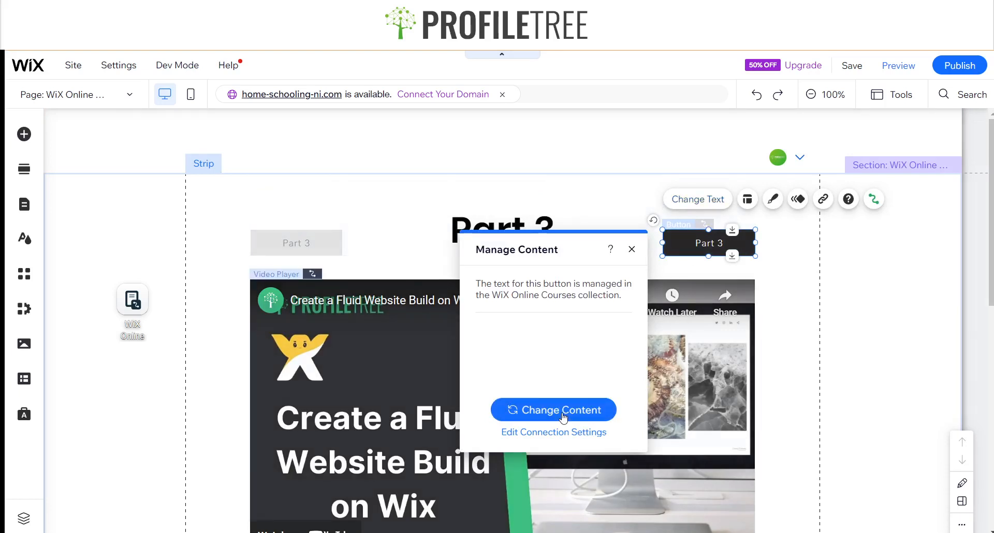
left_click(564, 412)
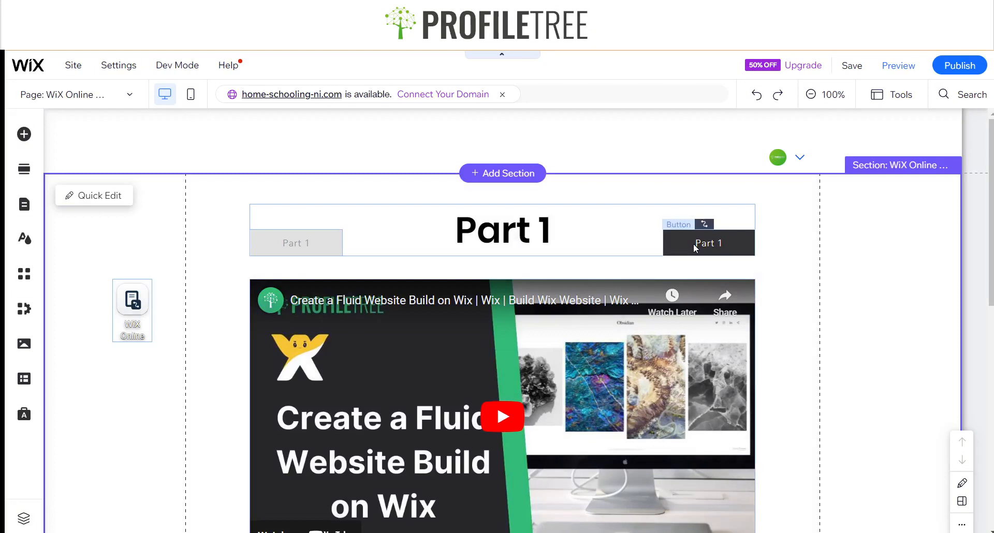
left_click(693, 244)
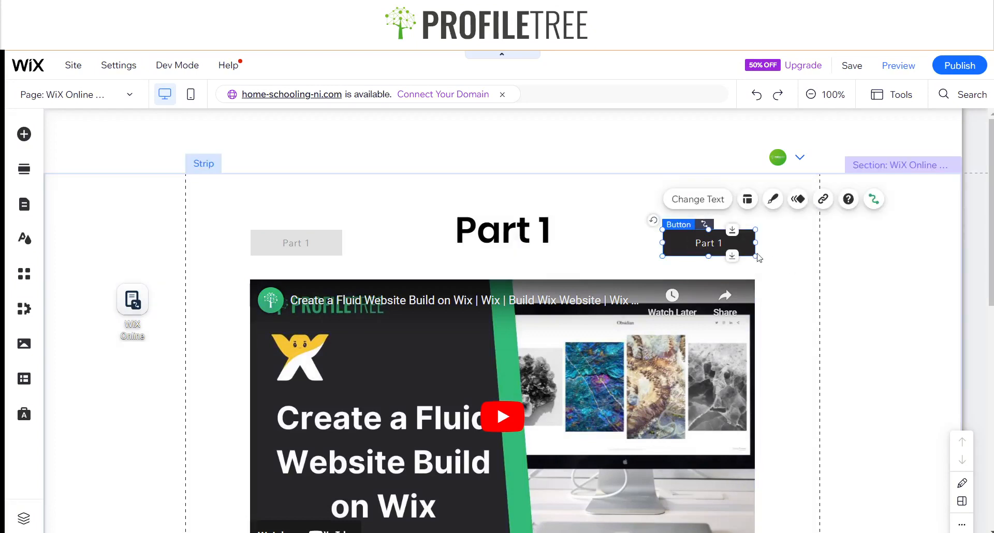
left_click(709, 205)
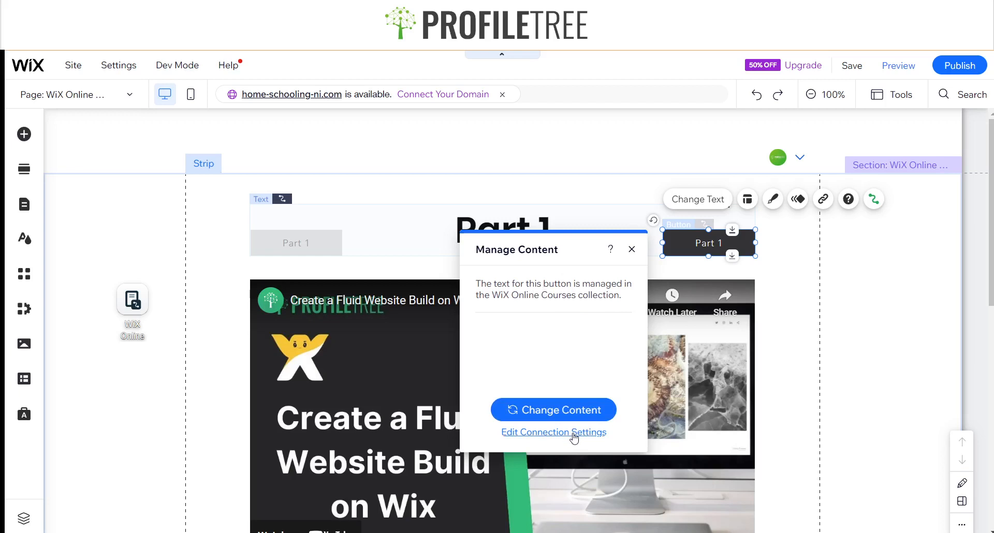
left_click(874, 201)
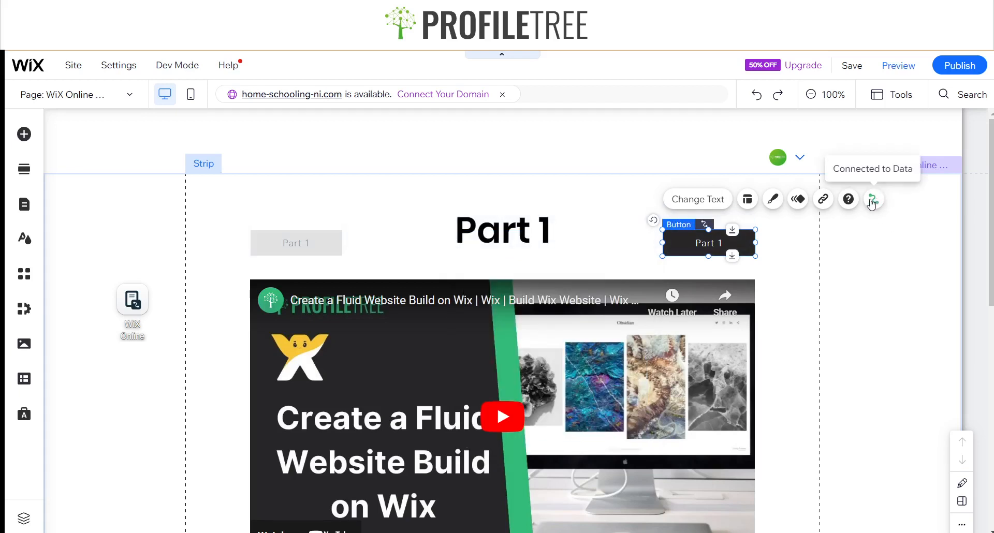
Step: Try disconnecting the next-item button's label from its field and connecting it to ID (Text)
left_click(872, 201)
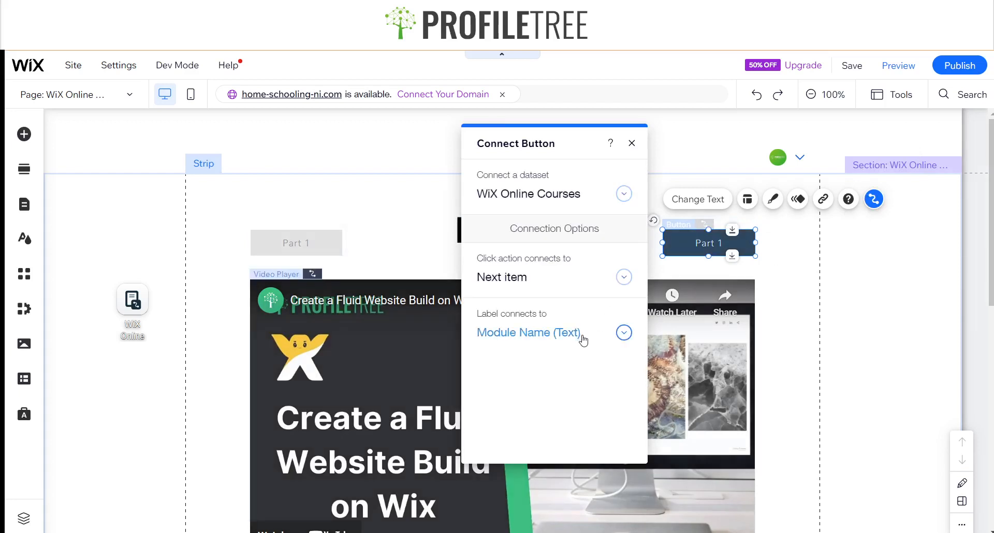
left_click(581, 335)
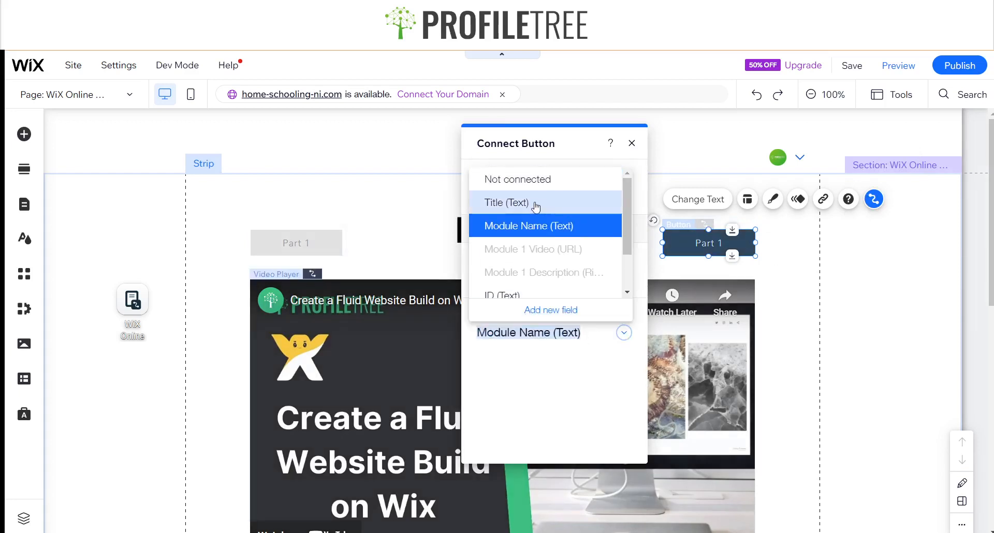
left_click(529, 180)
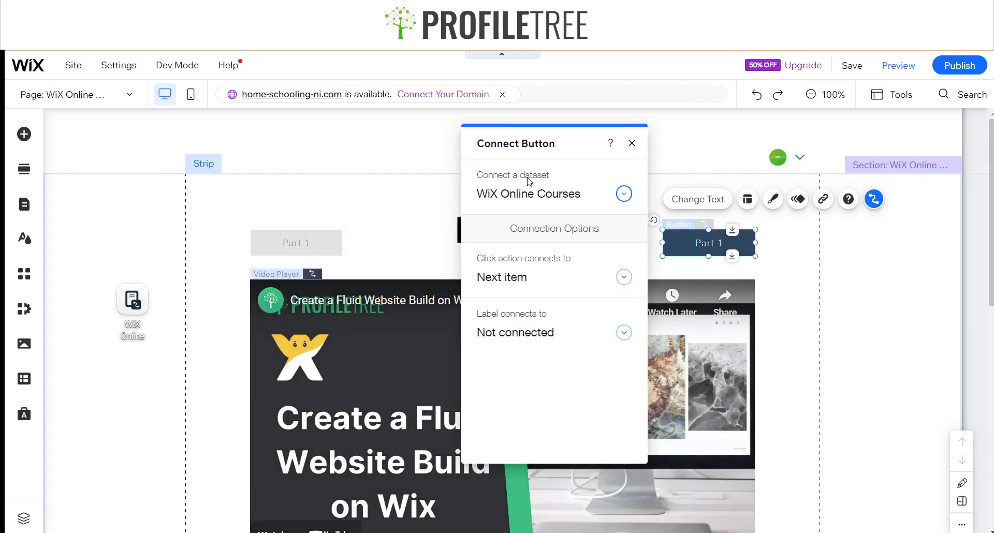
left_click(577, 332)
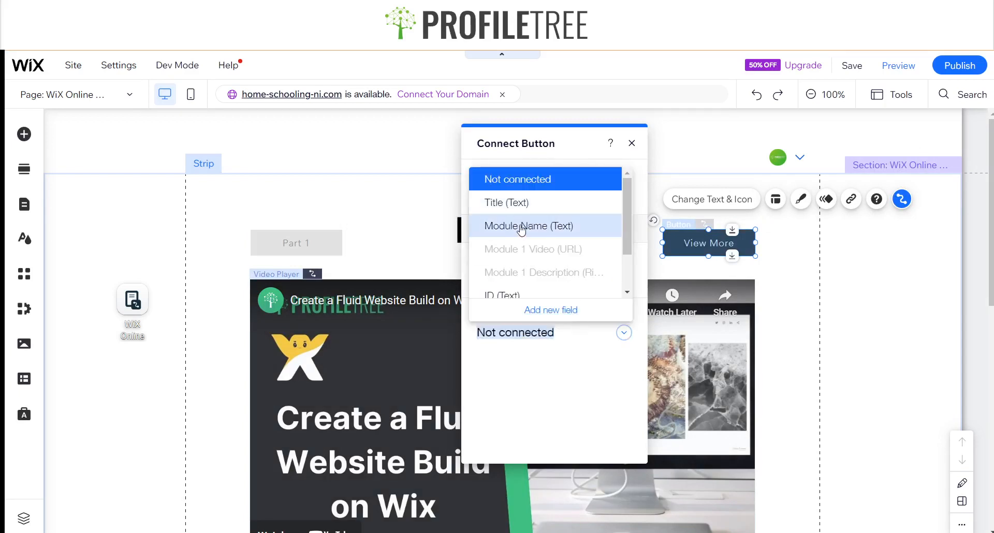
scroll(521, 231, "down", 3)
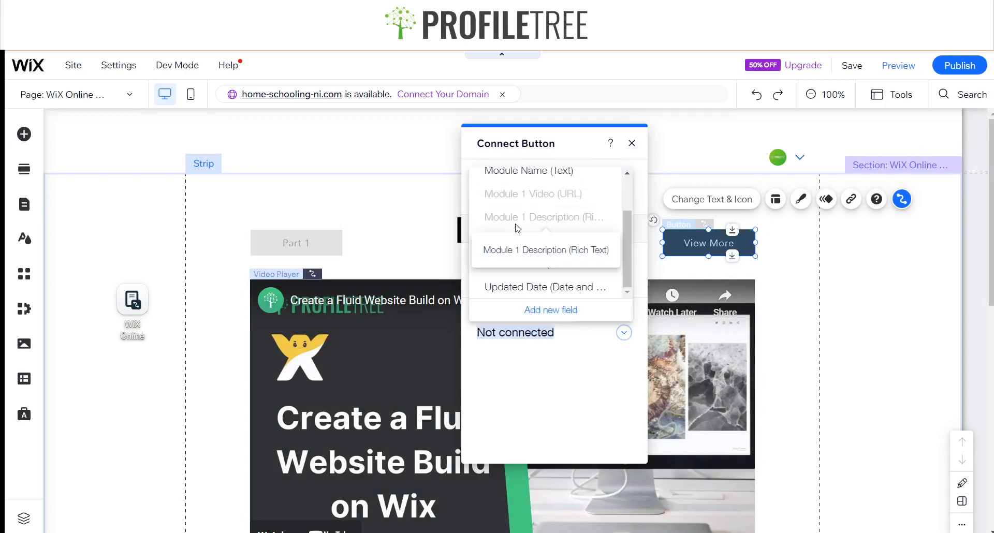
left_click(505, 239)
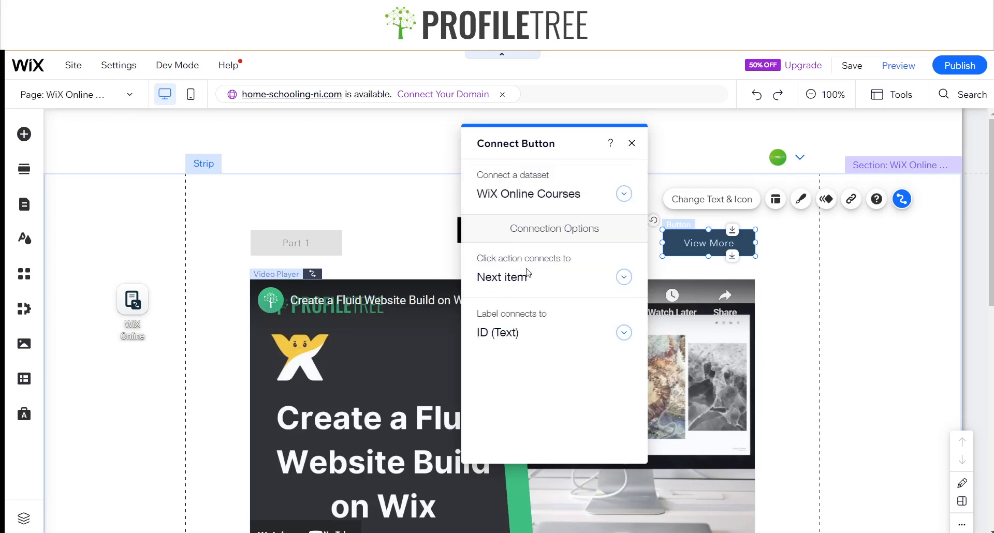
left_click(631, 144)
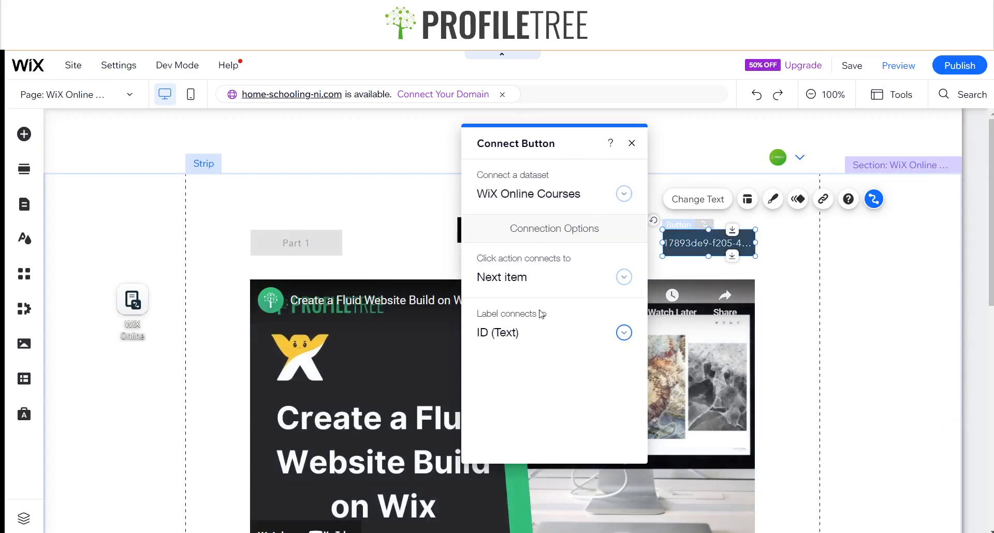
Step: Connect the next-item button's label back to Module Name (Text)
left_click(517, 335)
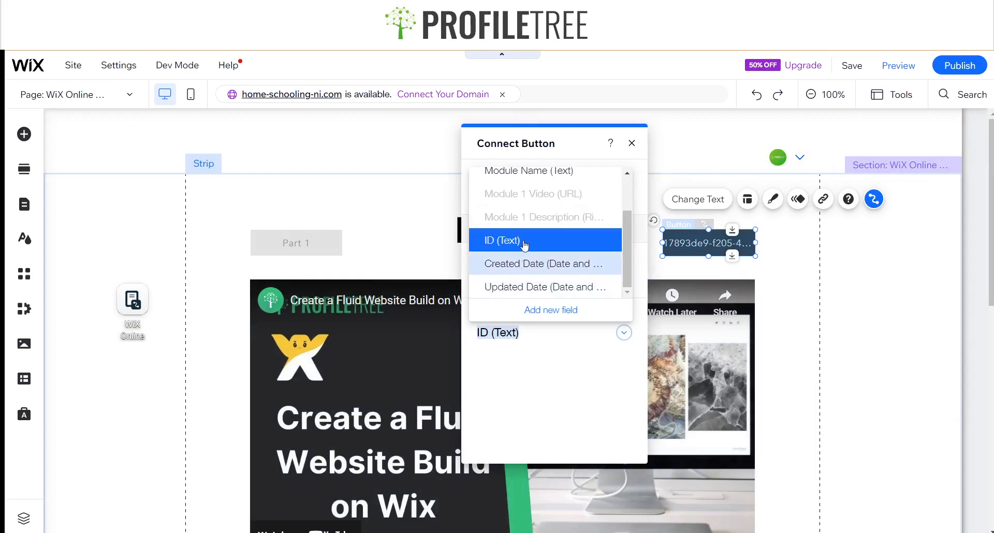
scroll(523, 230, "up", 1)
scroll(523, 227, "up", 2)
left_click(523, 224)
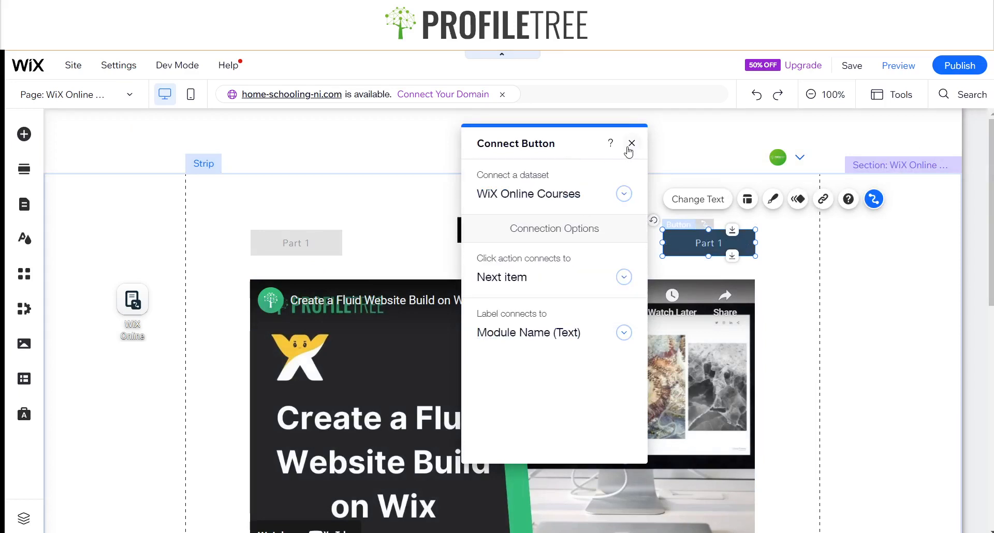
Step: Connect the next-item button's label to Title (Text)
left_click(577, 329)
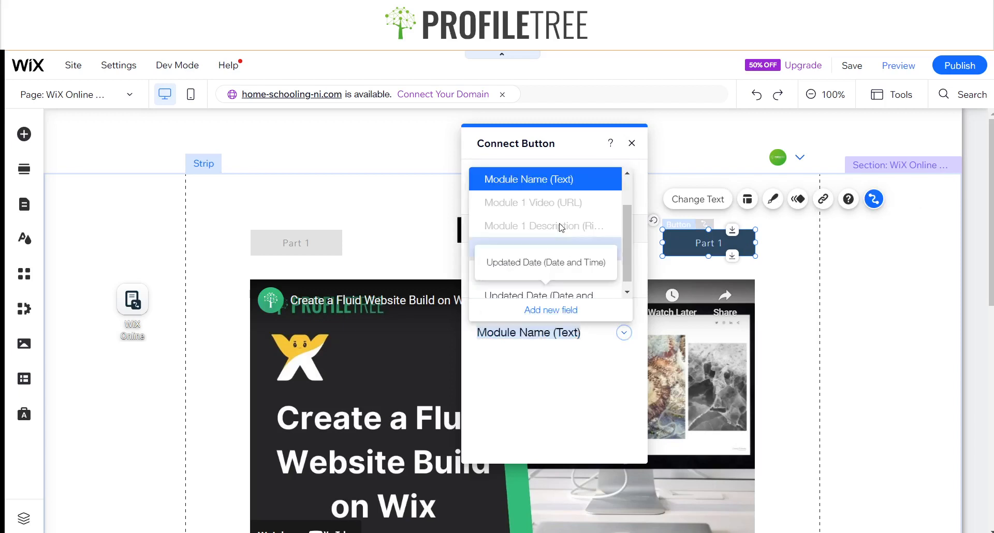
scroll(559, 222, "up", 3)
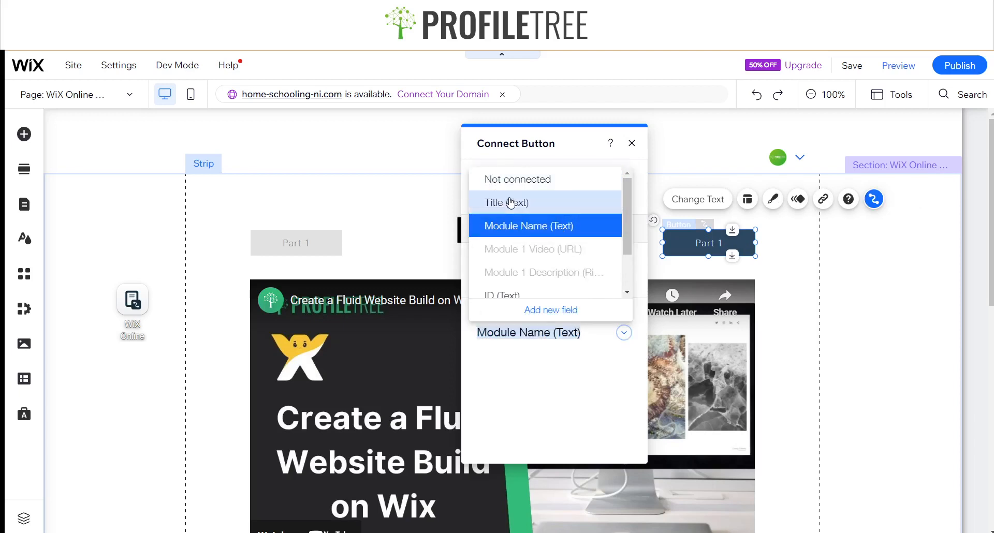
left_click(510, 202)
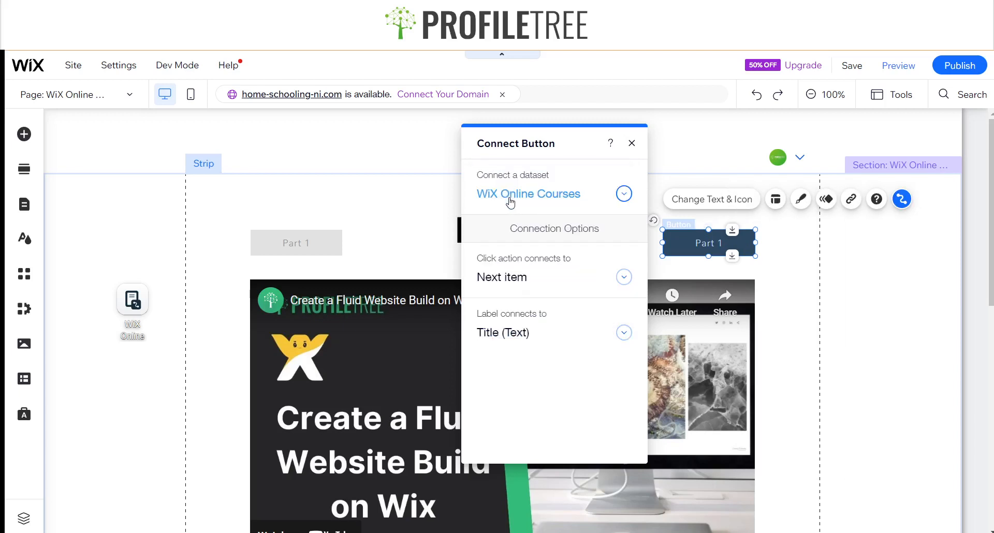
left_click(573, 332)
left_click(632, 143)
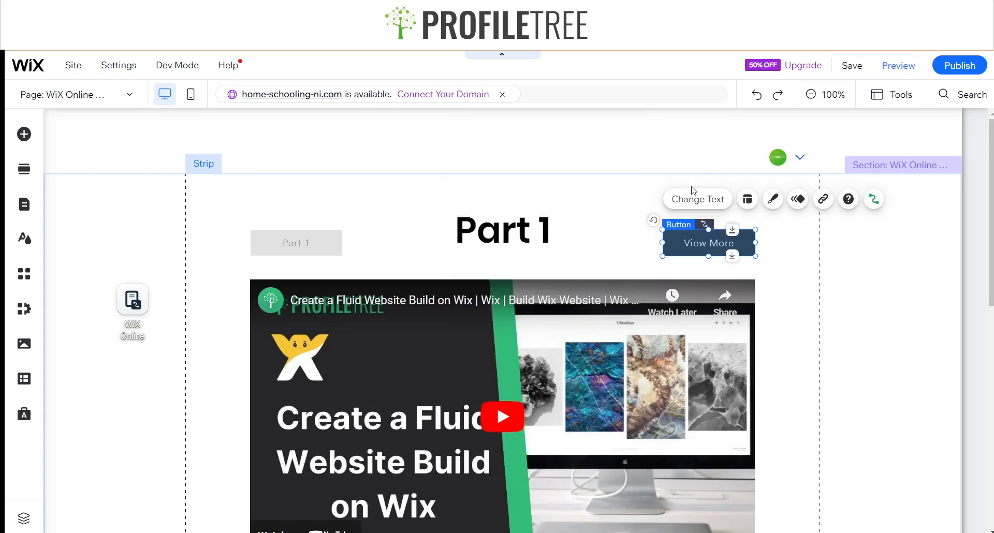
Step: Check where the next-item button's text is managed and open its collection content
left_click(698, 199)
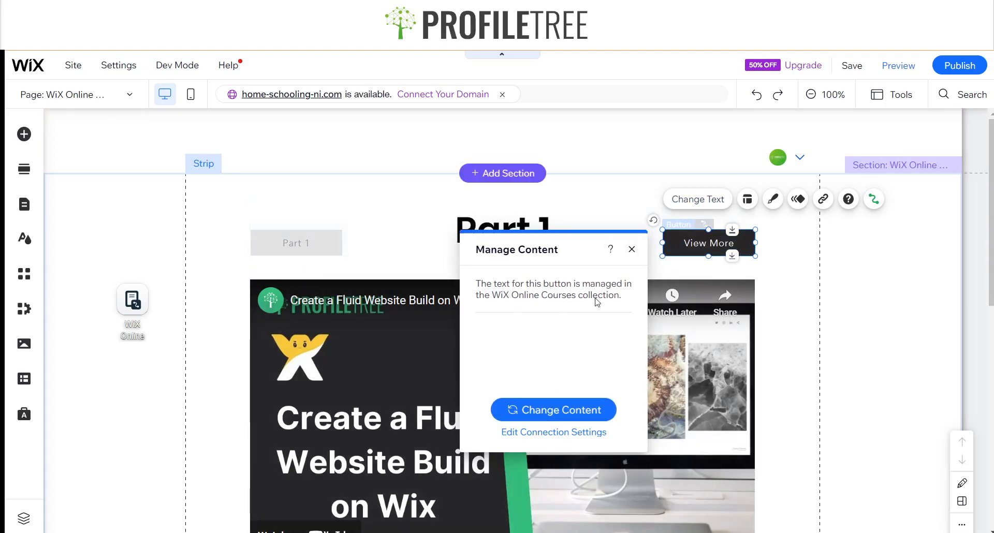
left_click(540, 412)
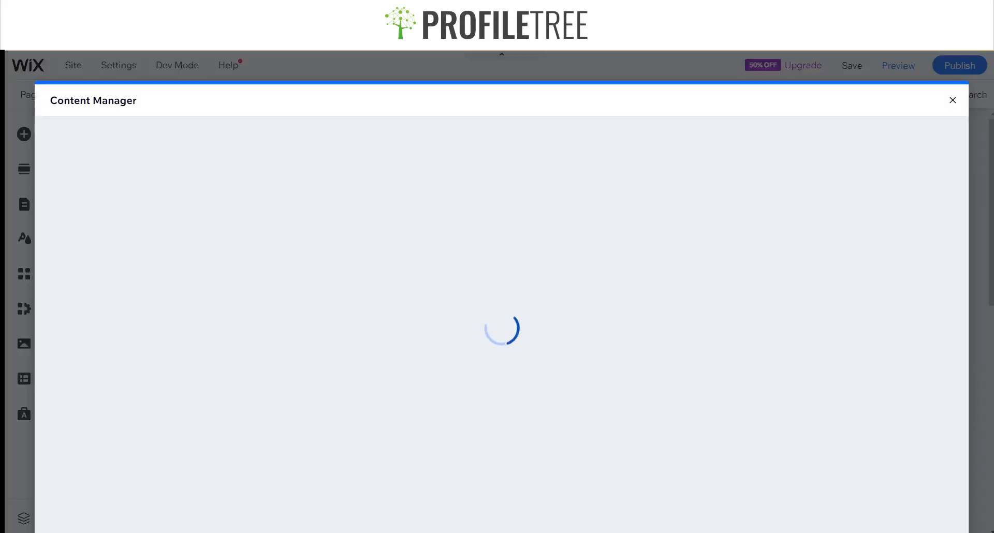
left_click(952, 100)
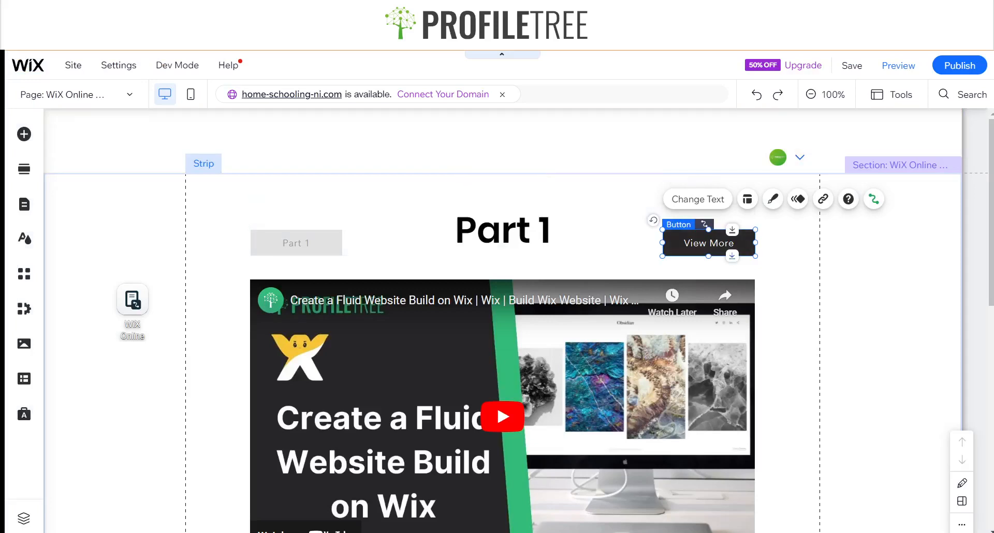
Step: Connect the previous-item button's label to Title (Text)
left_click(286, 245)
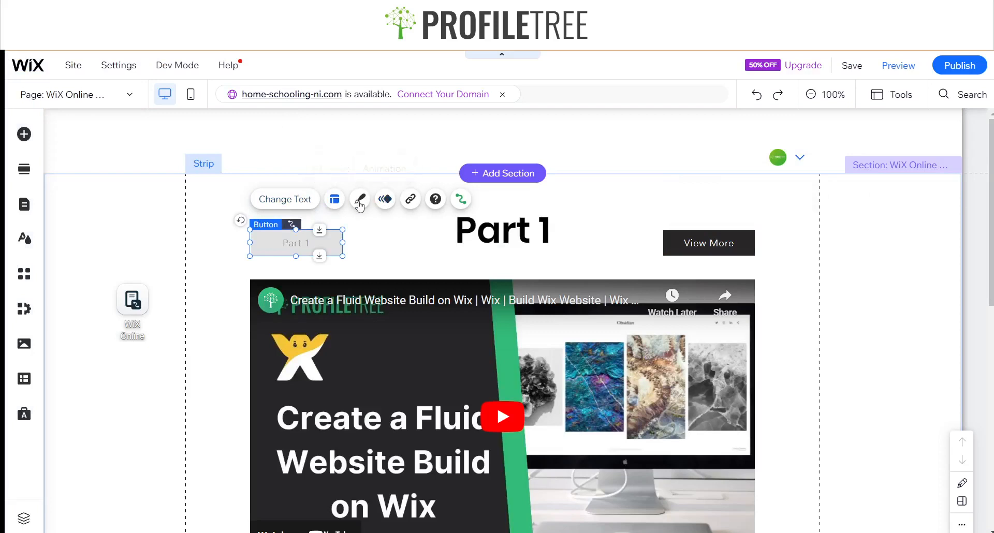
left_click(460, 198)
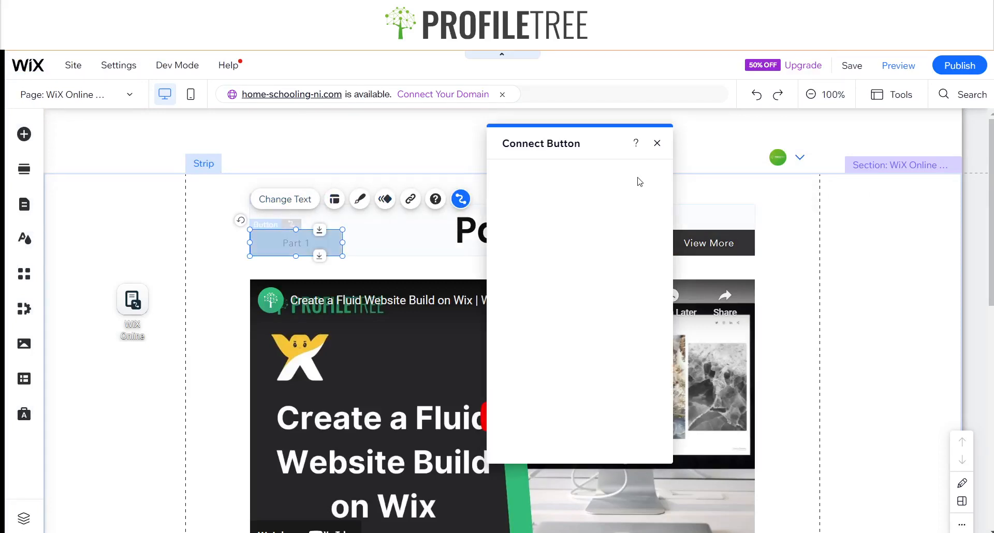
left_click(579, 332)
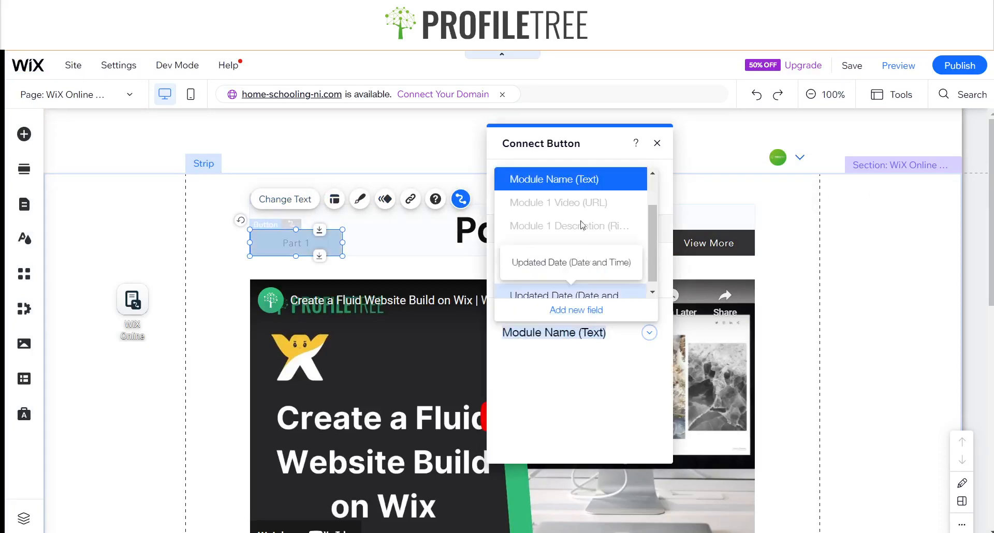
scroll(577, 222, "up", 2)
left_click(533, 201)
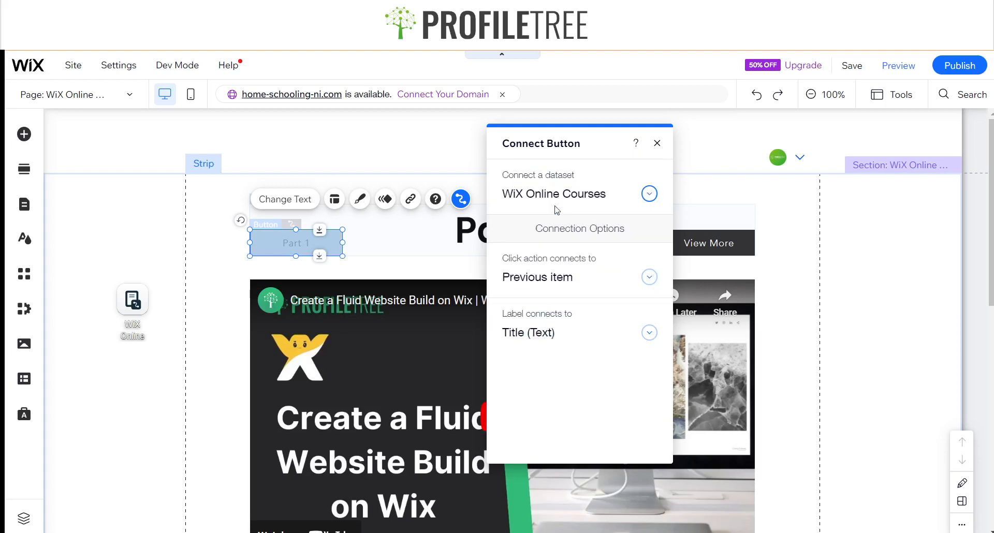
left_click(658, 142)
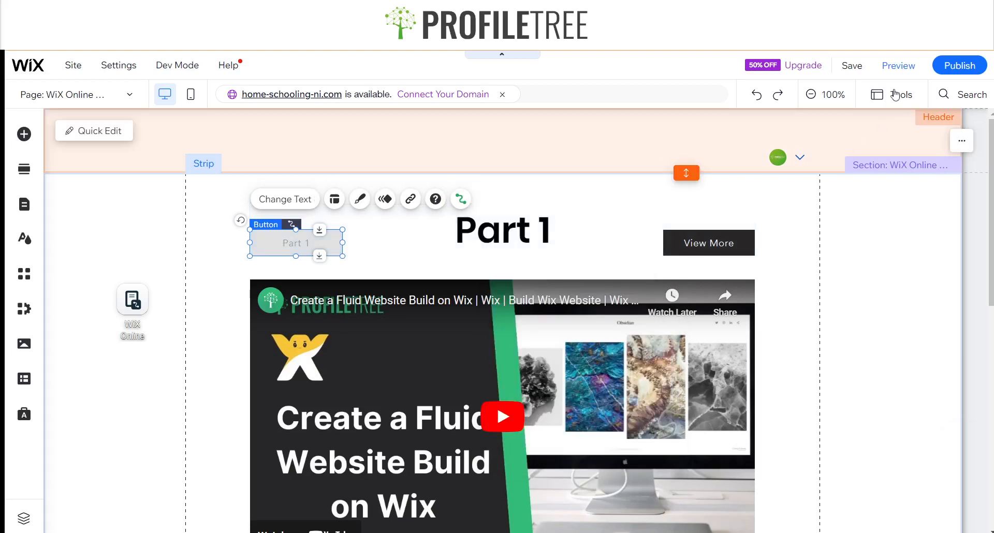
Step: Preview the module page and test the next and previous item buttons by moving between Parts 1, 2 and 3
left_click(901, 67)
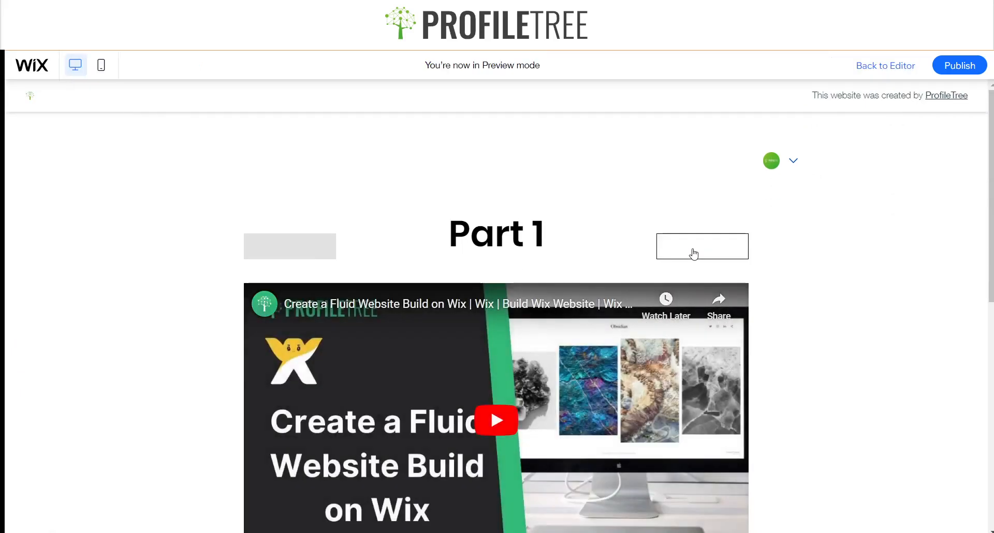
left_click(693, 257)
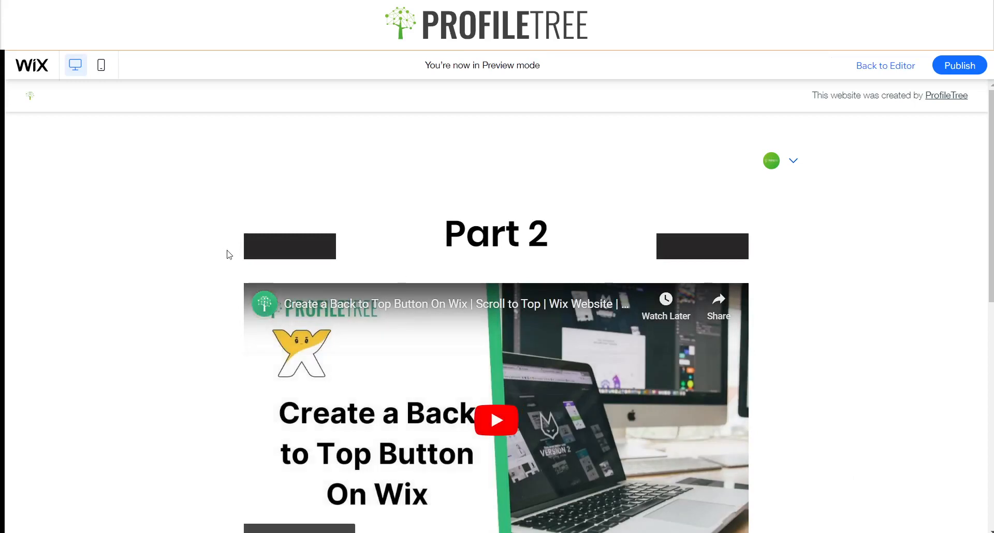
left_click(304, 257)
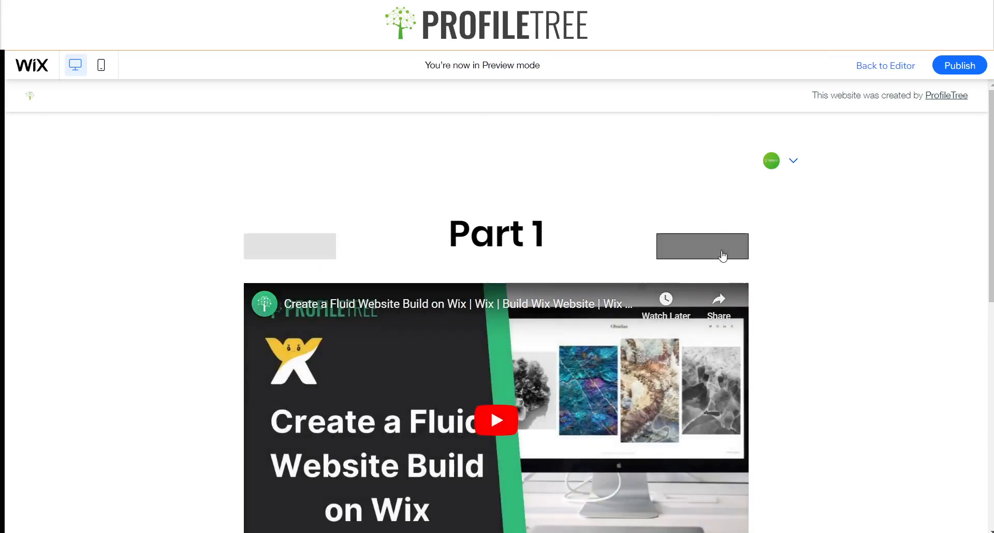
left_click(709, 255)
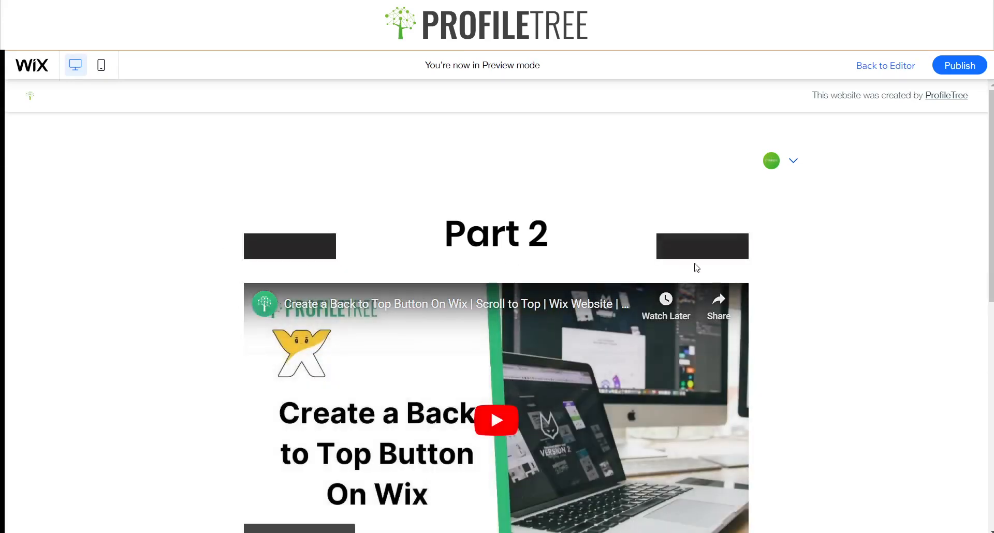
left_click(715, 257)
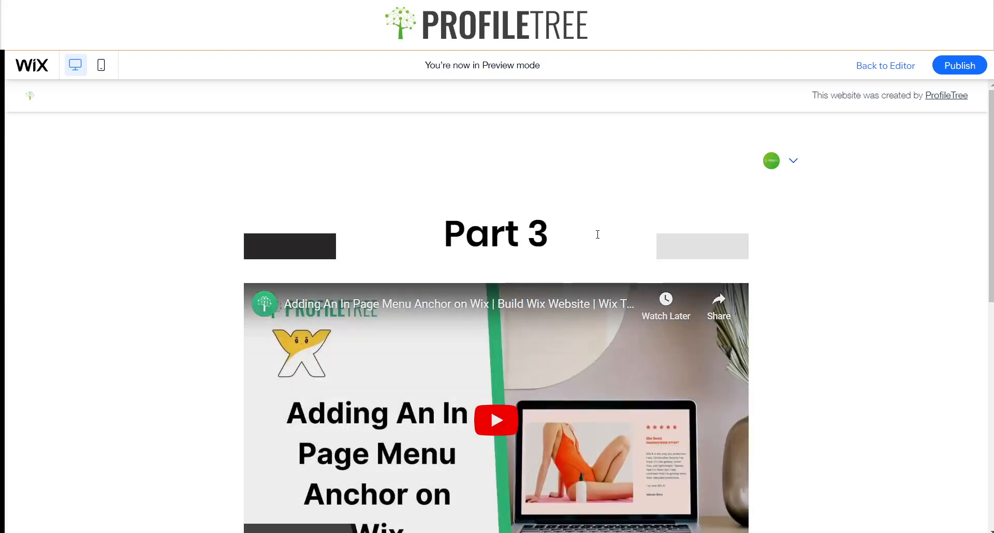
left_click(331, 247)
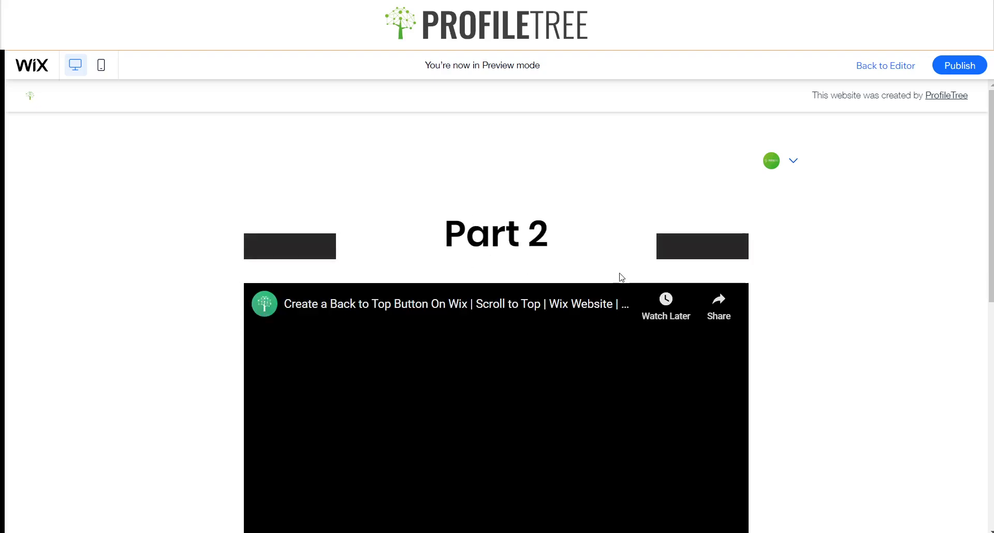
scroll(622, 278, "down", 2)
scroll(337, 163, "up", 1)
left_click(325, 185)
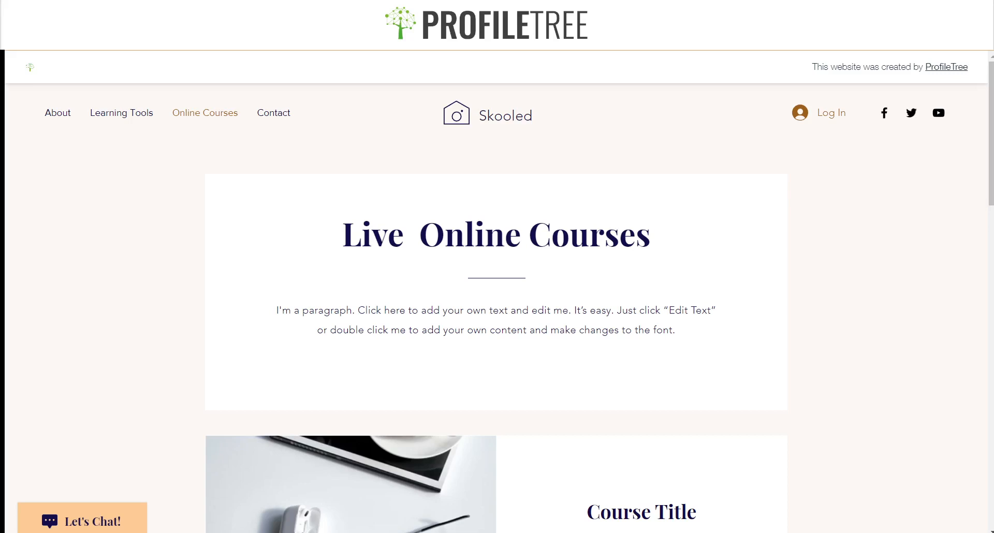
Step: Look through the Live Online Courses page and the joining page of the 4-week course, including its start date and price
scroll(496, 321, "down", 6)
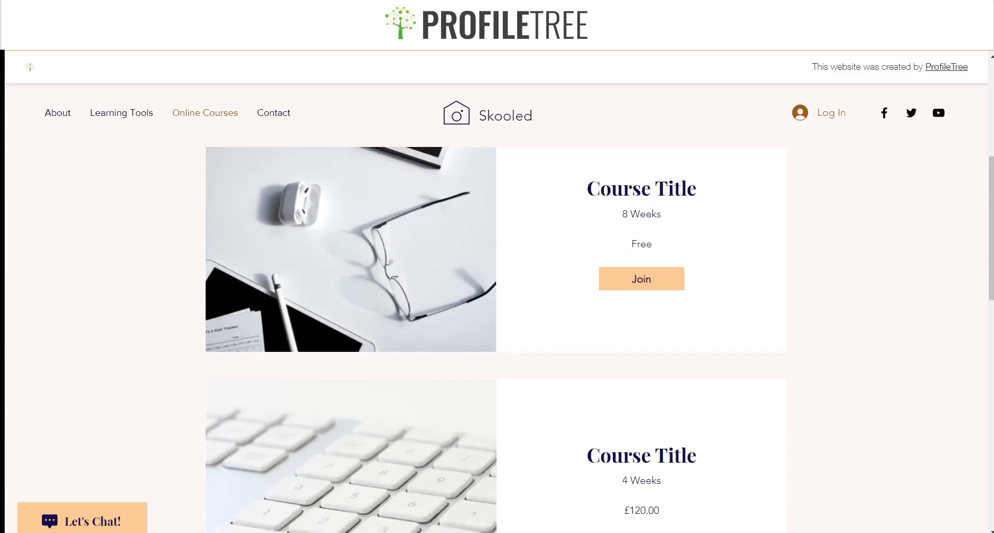
scroll(641, 286, "down", 5)
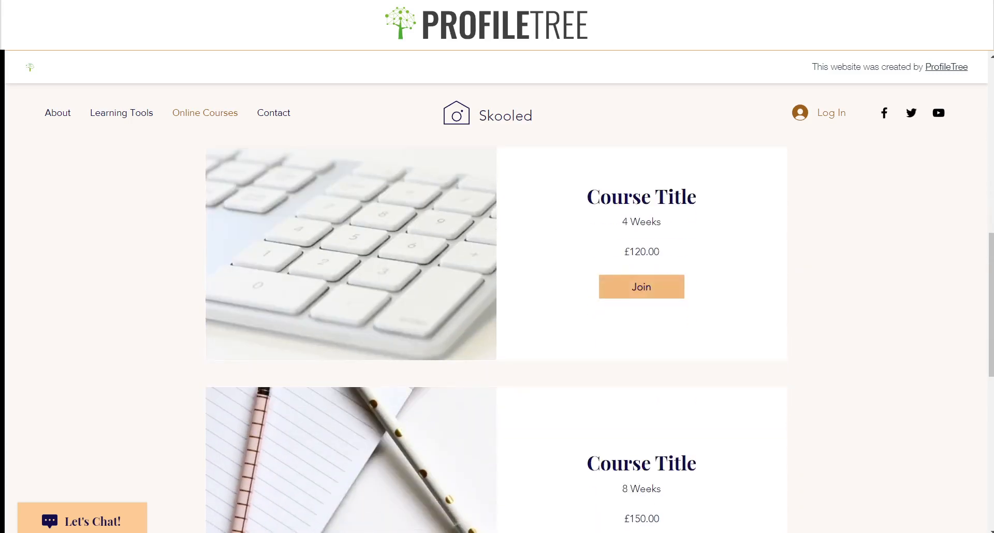
left_click(631, 287)
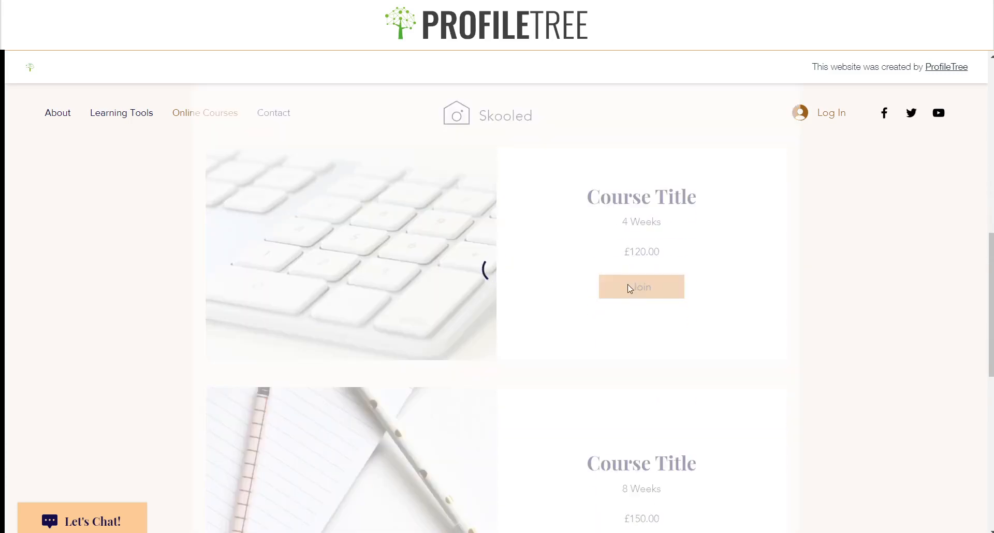
scroll(732, 364, "down", 10)
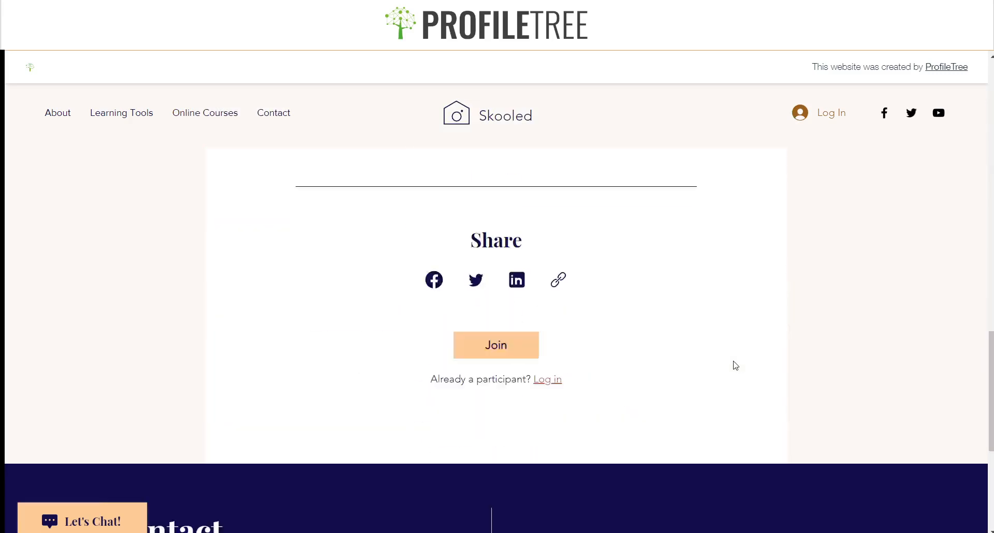
scroll(541, 318, "up", 3)
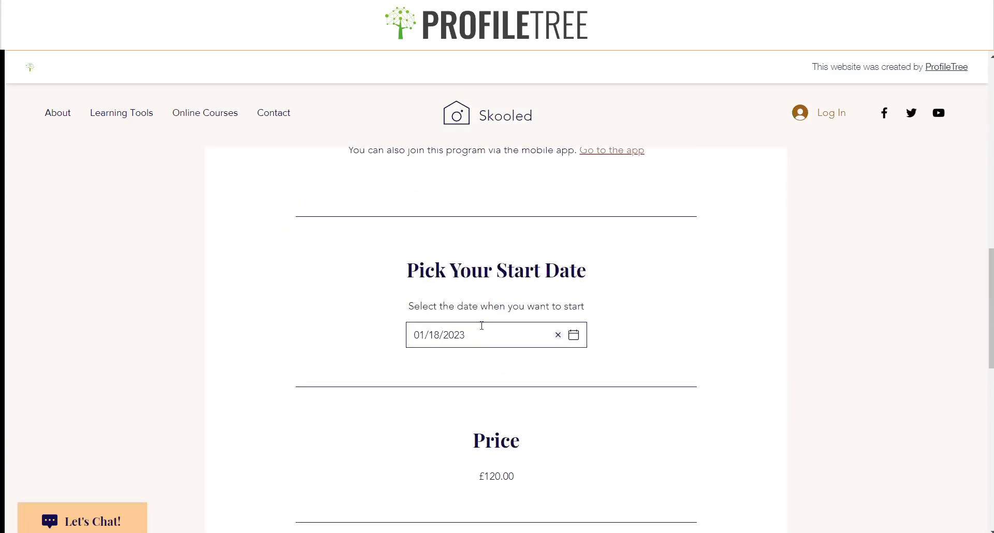
double_click(497, 475)
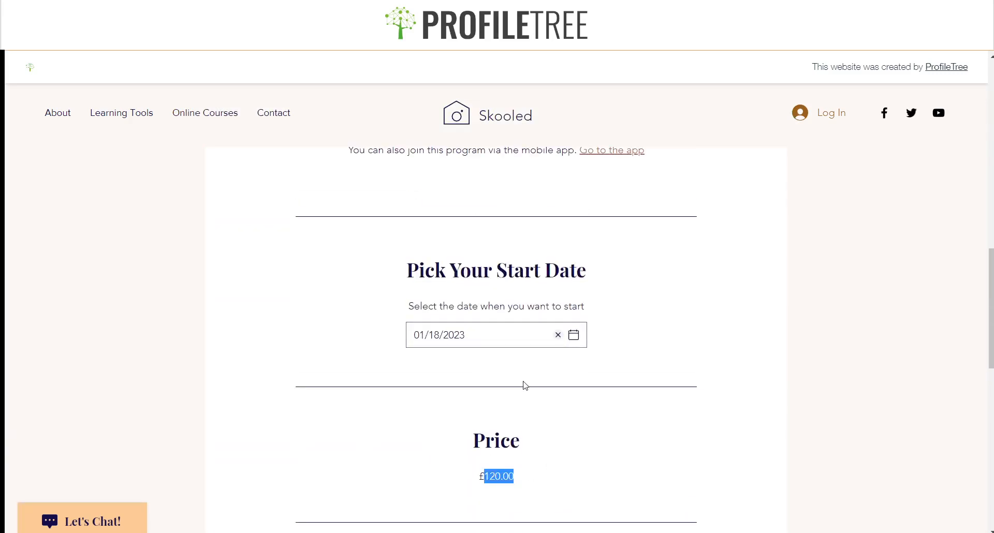
left_click(490, 279)
scroll(485, 269, "up", 2)
scroll(518, 342, "down", 6)
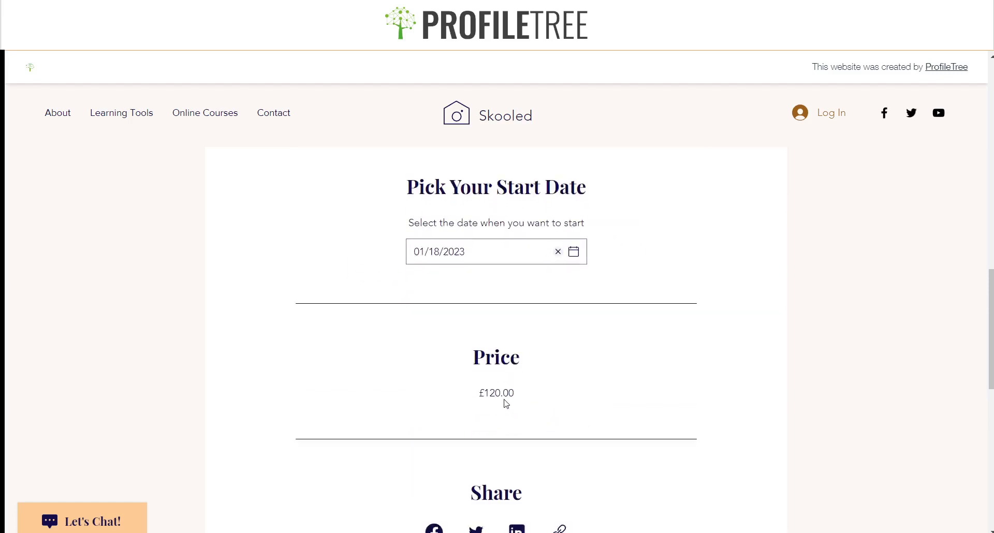
scroll(513, 388, "up", 15)
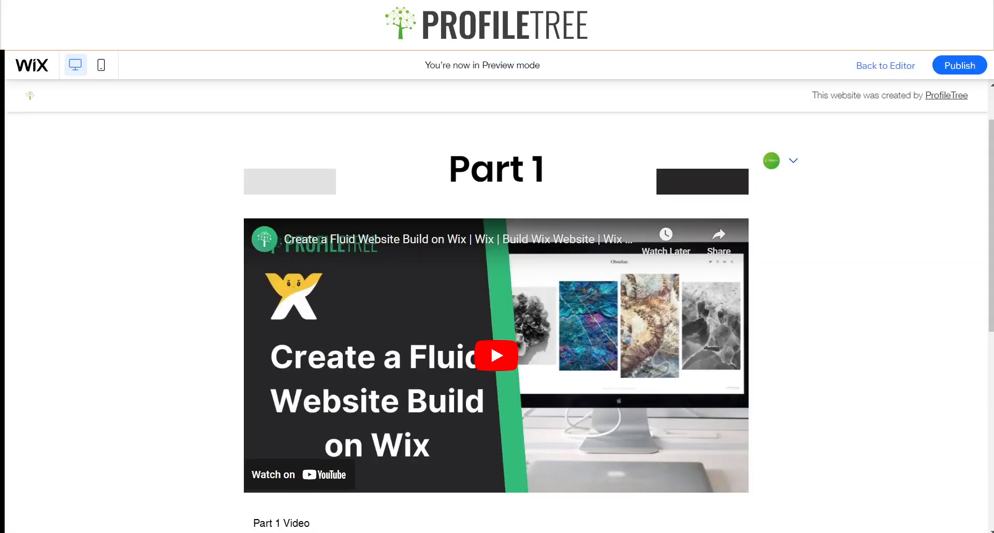
Step: Test the item buttons again in the preview, going forward to Part 2, back to Part 1 and on to Part 3
left_click(719, 189)
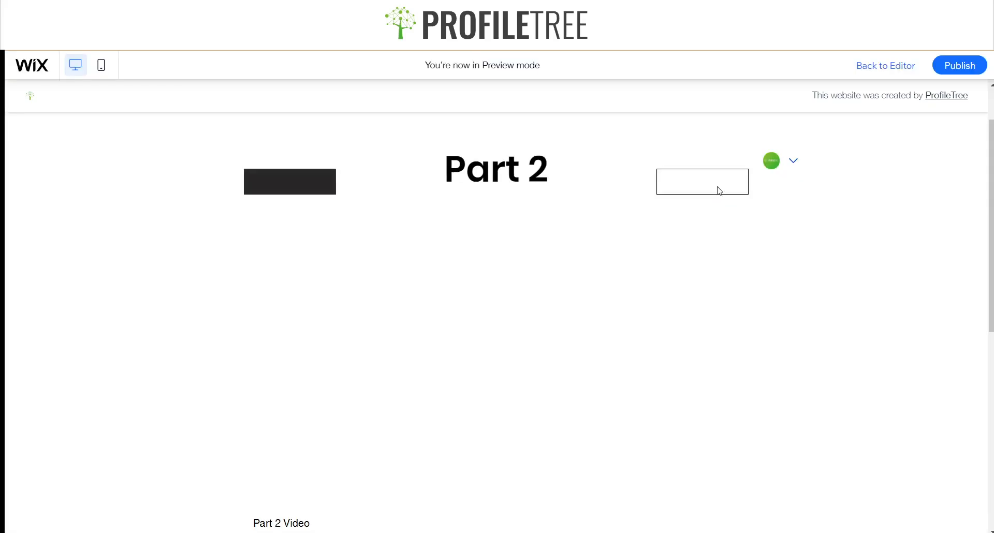
left_click(298, 185)
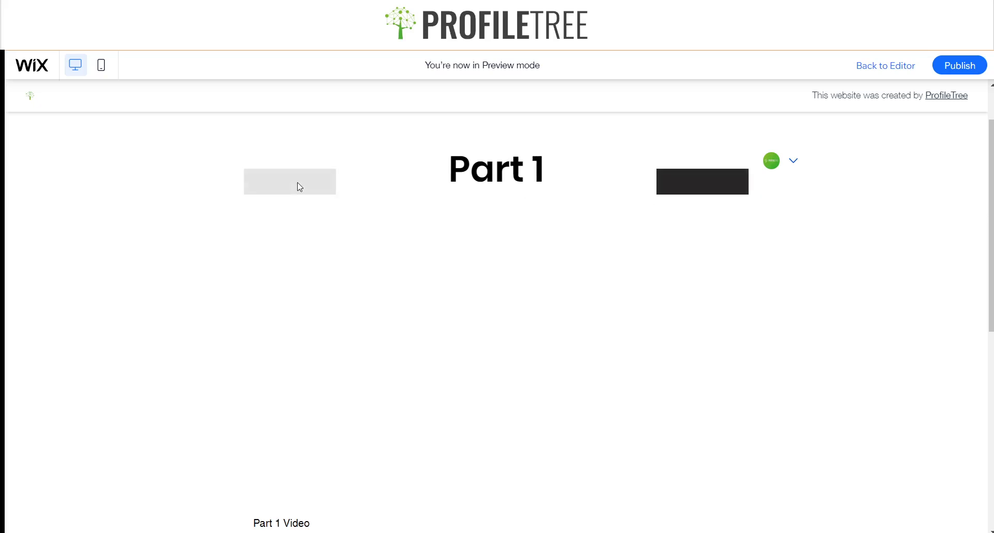
left_click(672, 191)
left_click(672, 190)
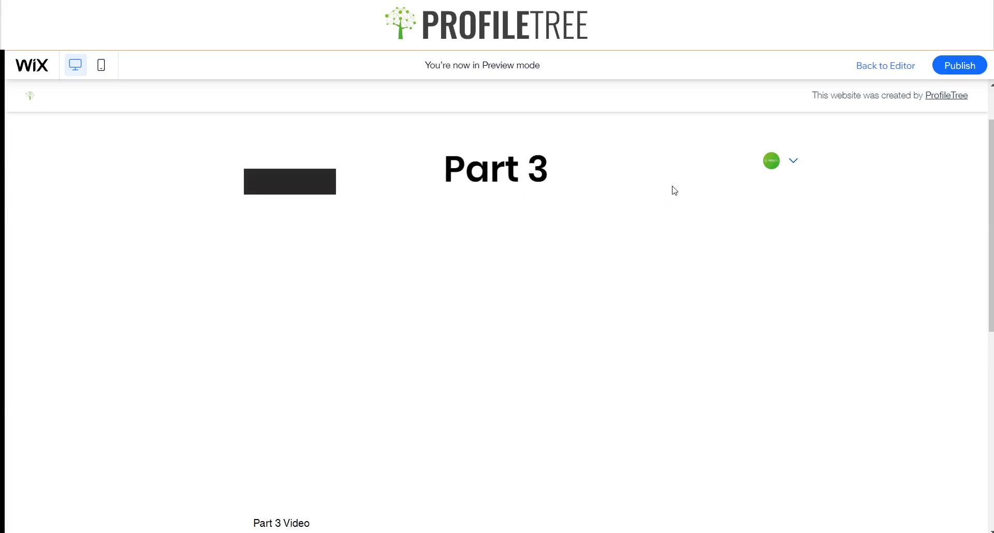